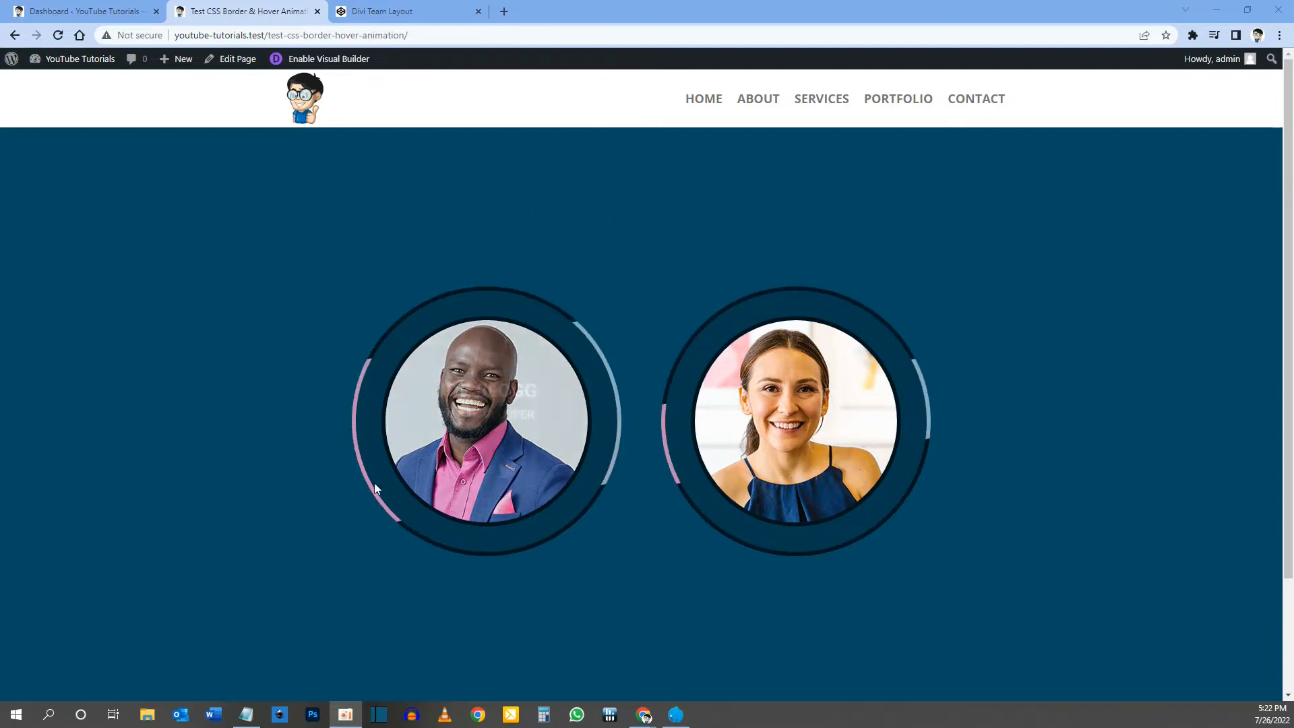
# Step: Review the finished team layout's border and hover animation alongside its CSS snippets in the CodePen pen
pyautogui.moveTo(503, 434)
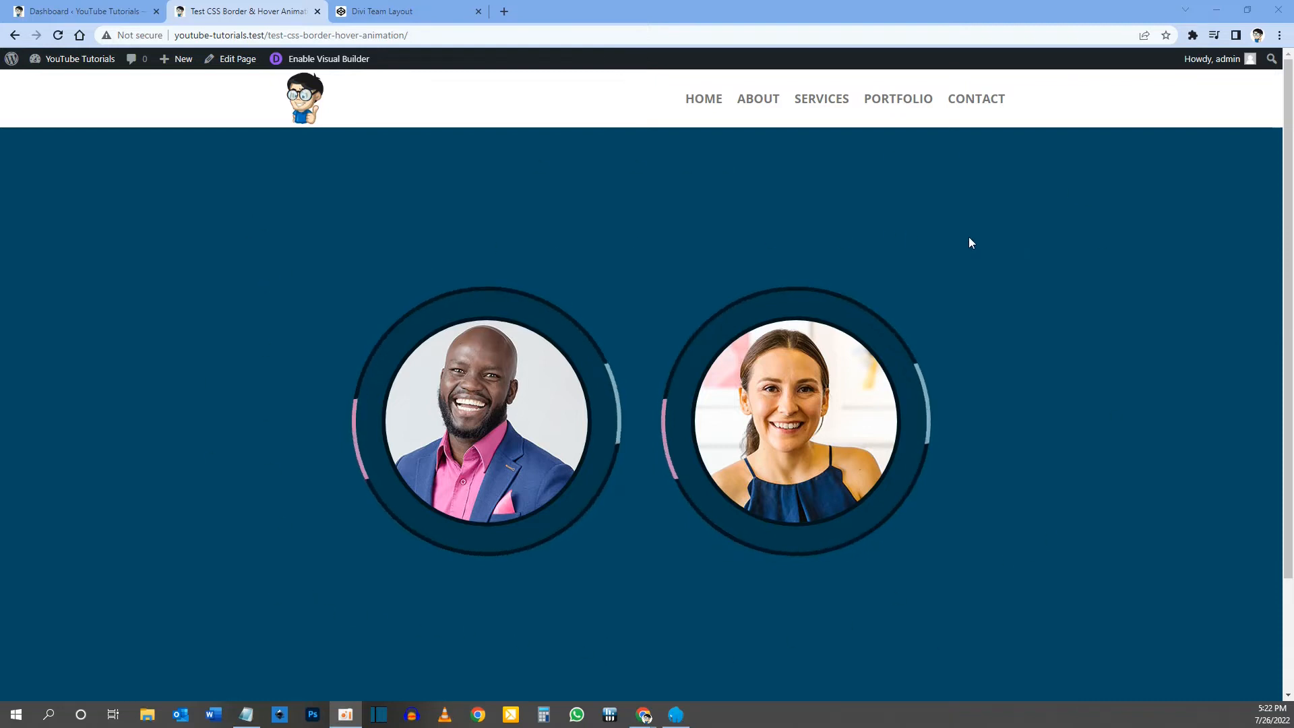
pyautogui.click(363, 7)
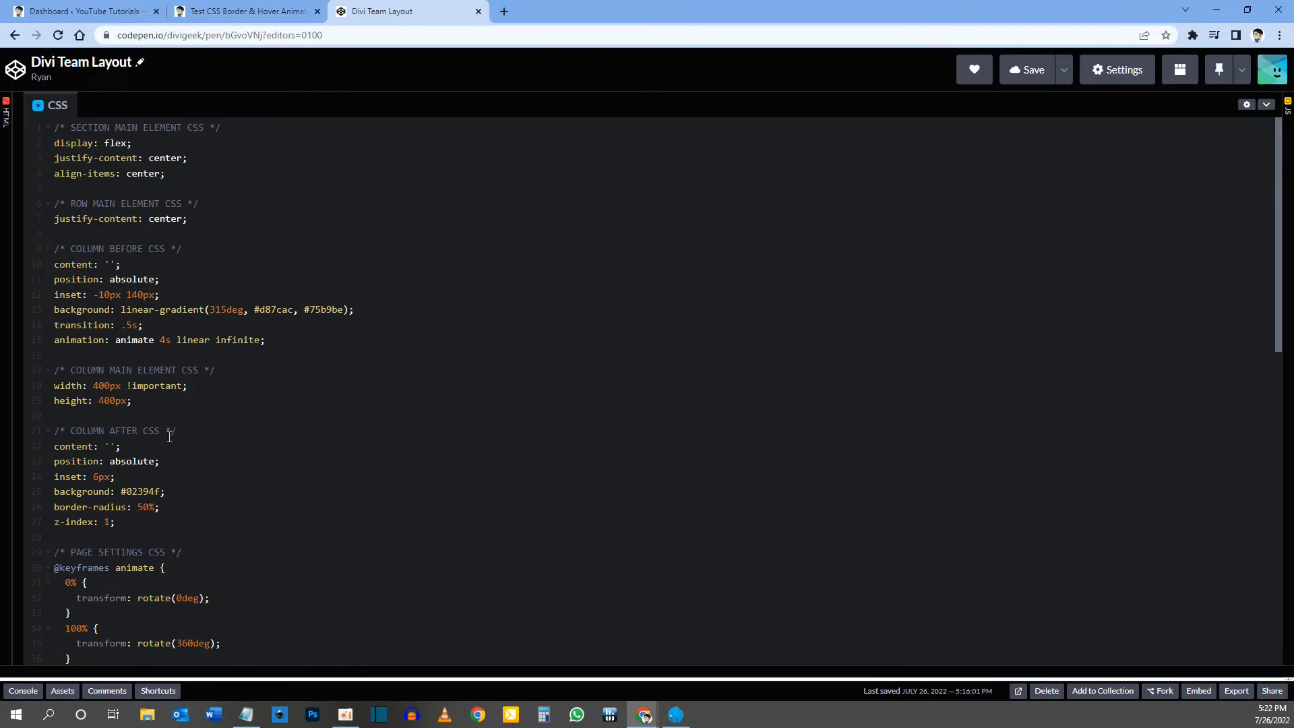
pyautogui.scroll(-10, 169, 437)
pyautogui.scroll(10, 173, 441)
pyautogui.click(251, 7)
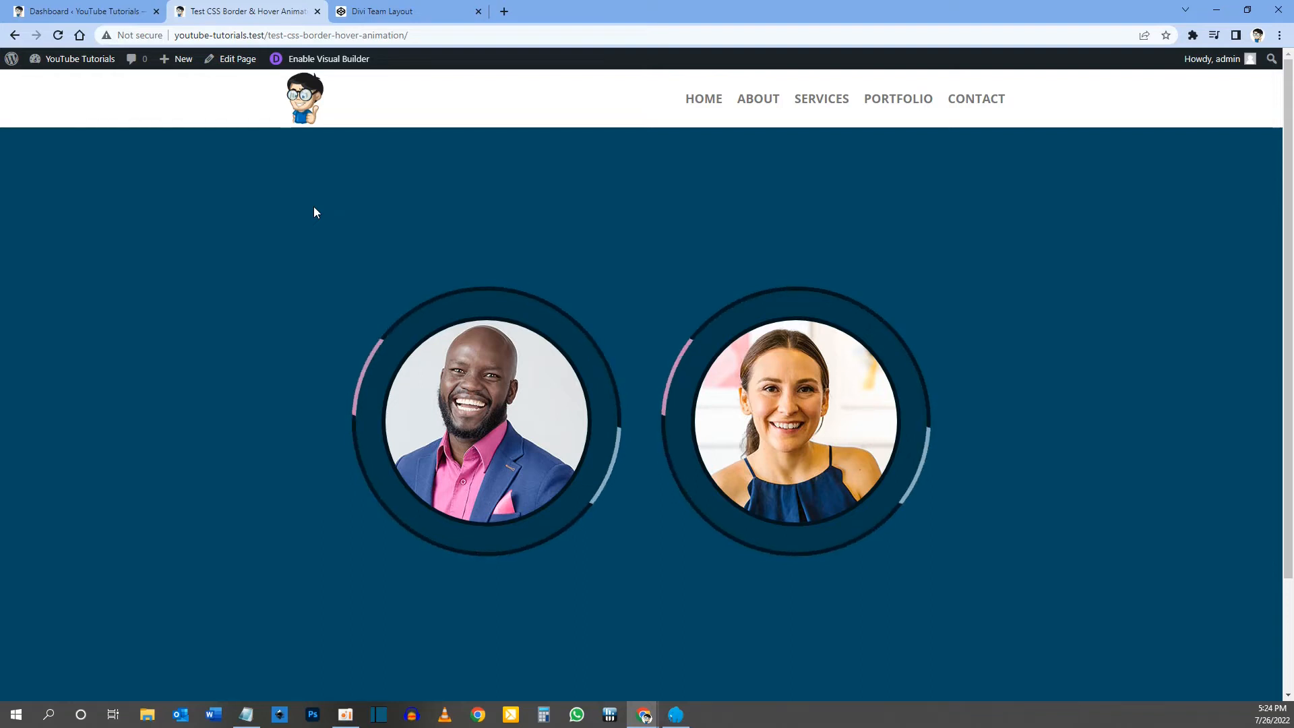
pyautogui.click(391, 11)
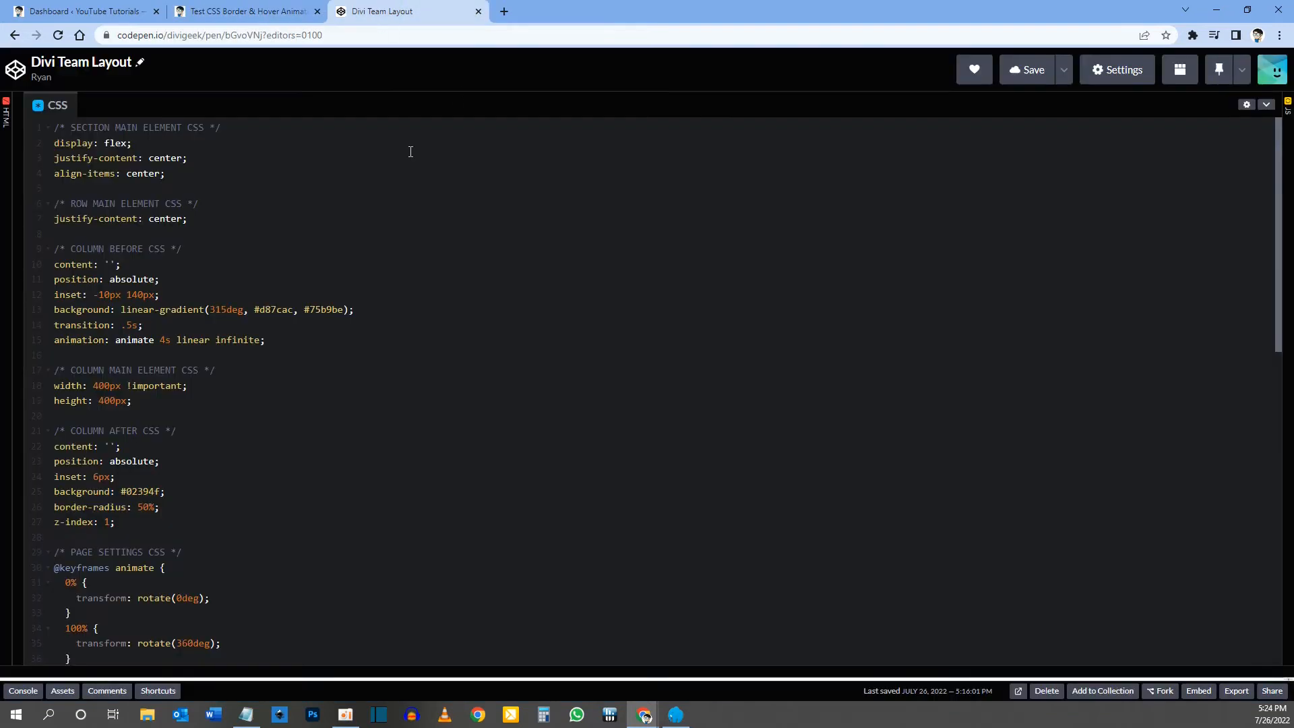
pyautogui.click(248, 11)
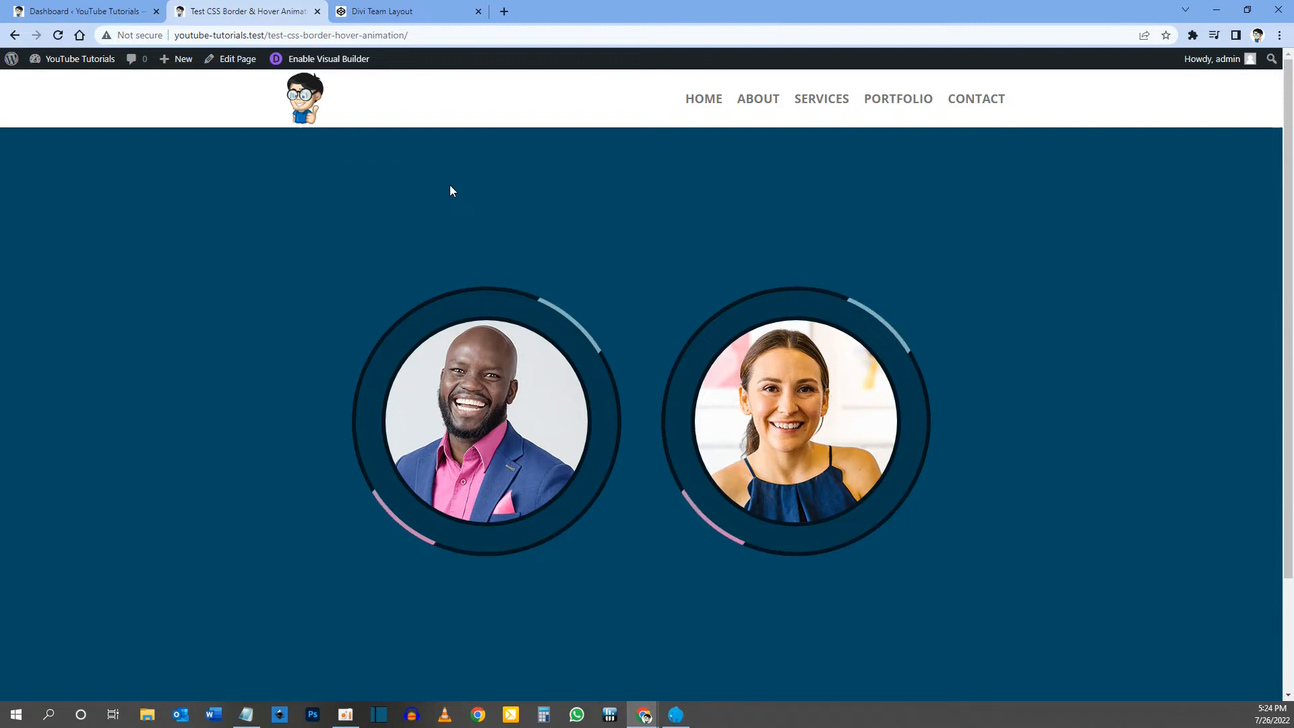
# Step: Create a new WordPress page titled "Divi Team Layout" and publish it
pyautogui.click(61, 6)
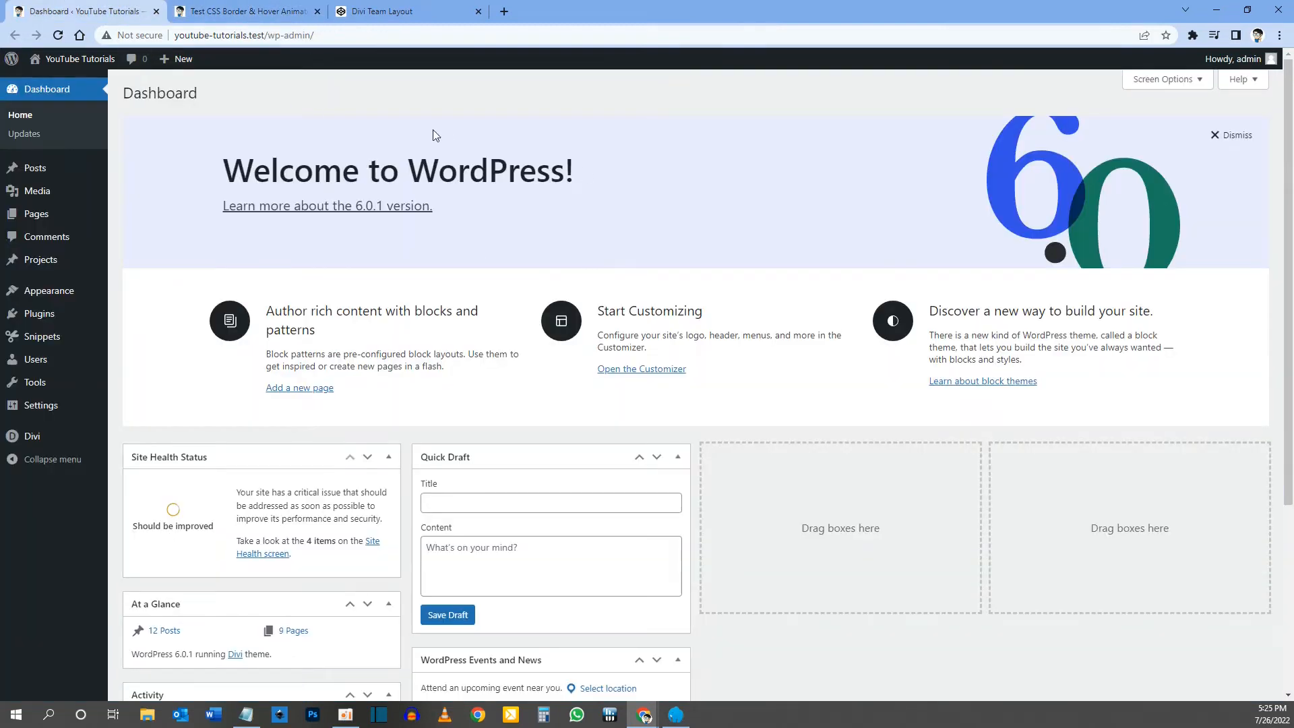
pyautogui.moveTo(54, 219)
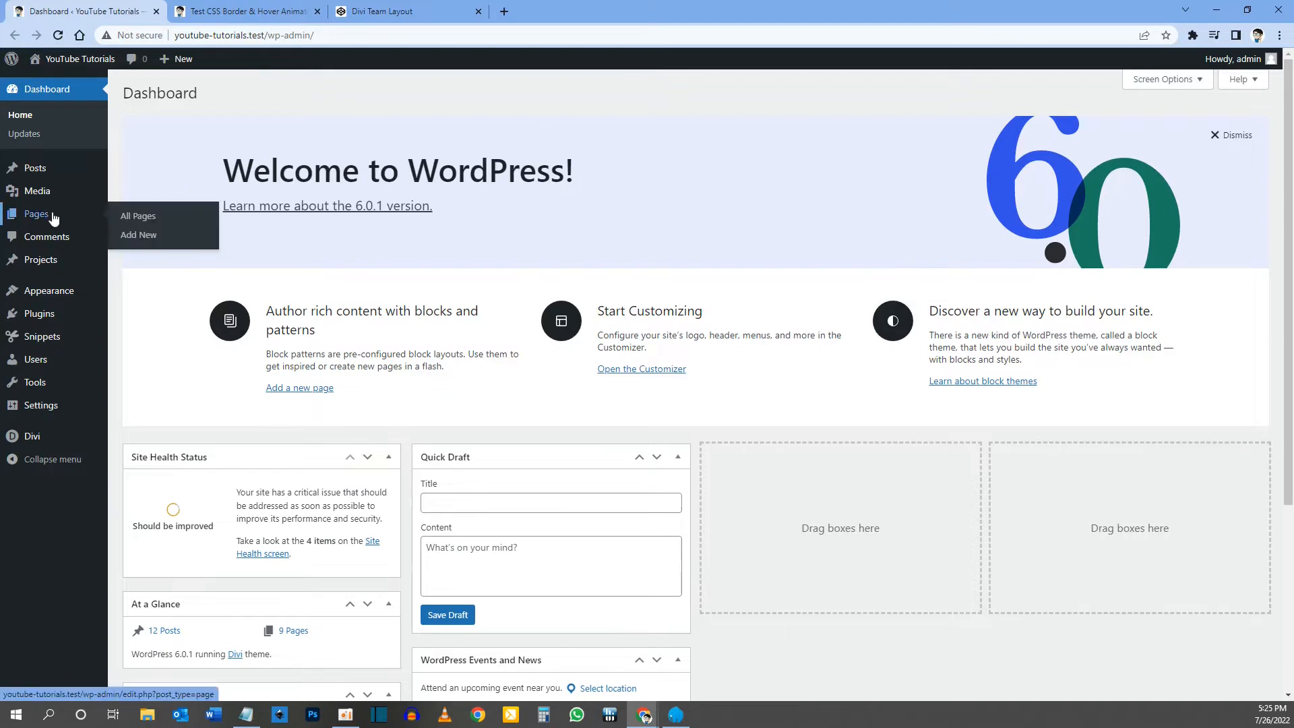
pyautogui.click(140, 236)
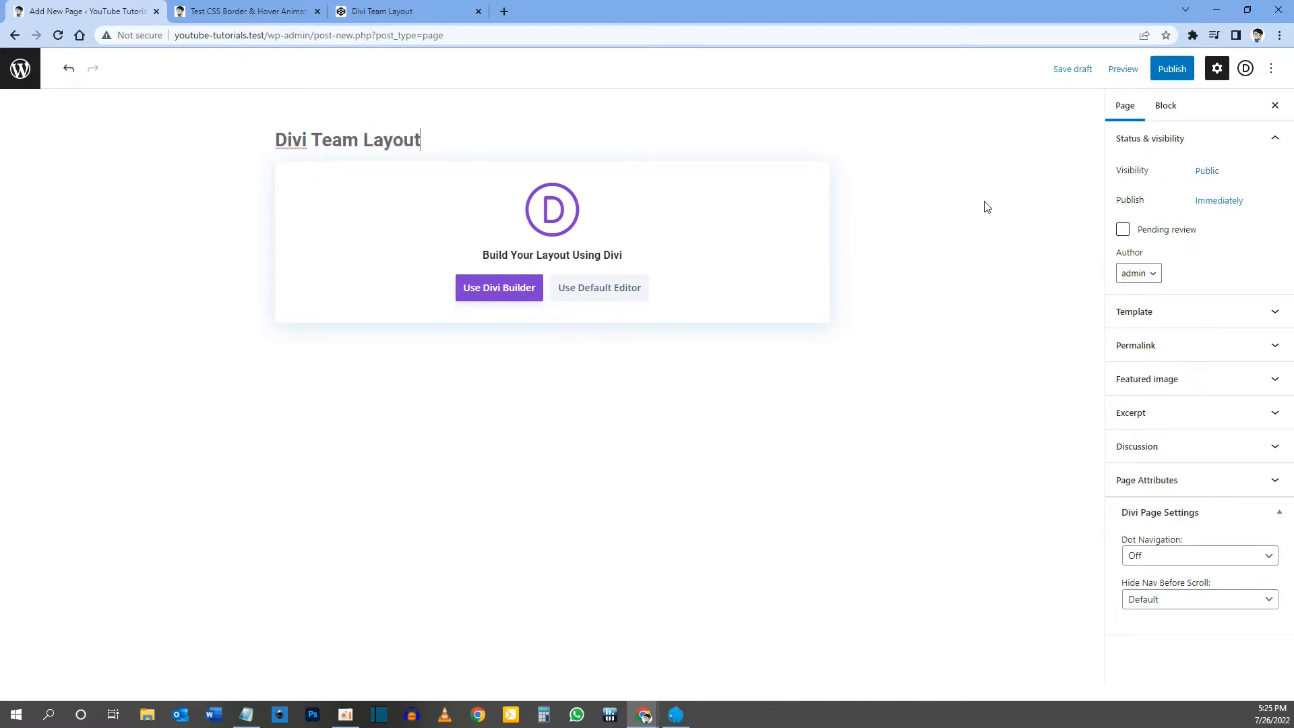
pyautogui.click(1186, 78)
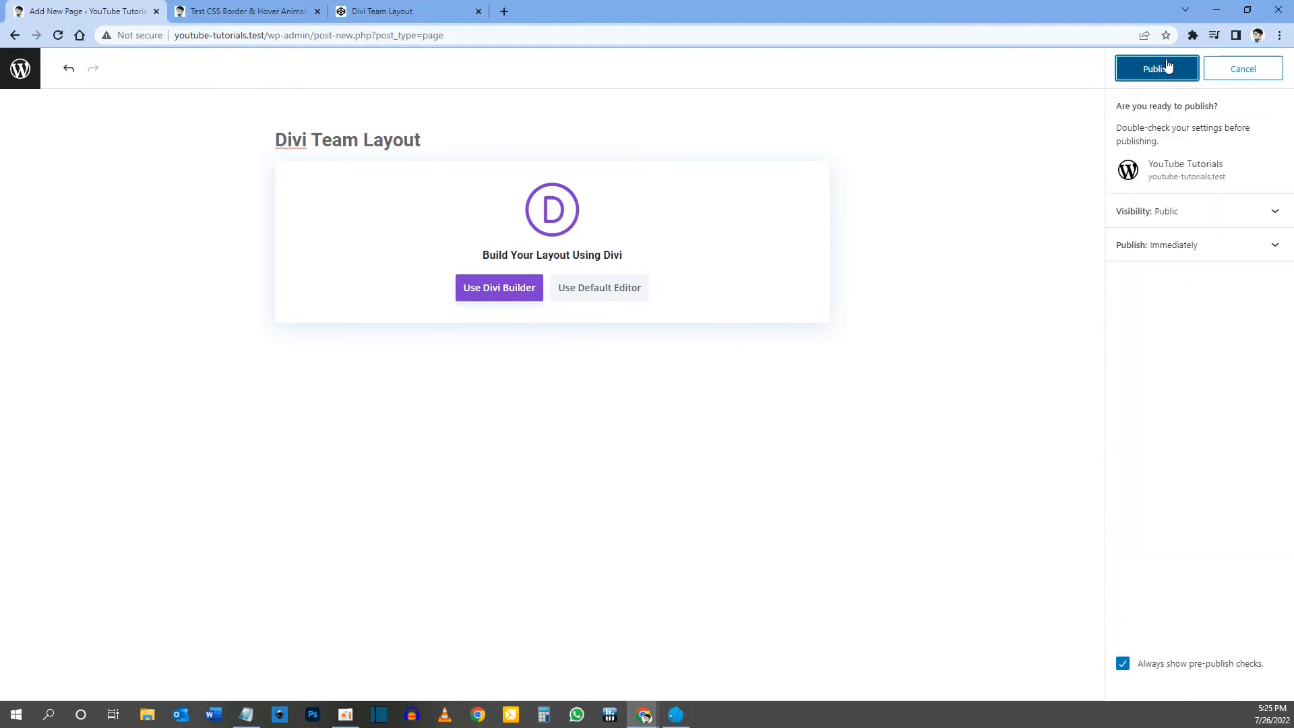
pyautogui.click(1168, 67)
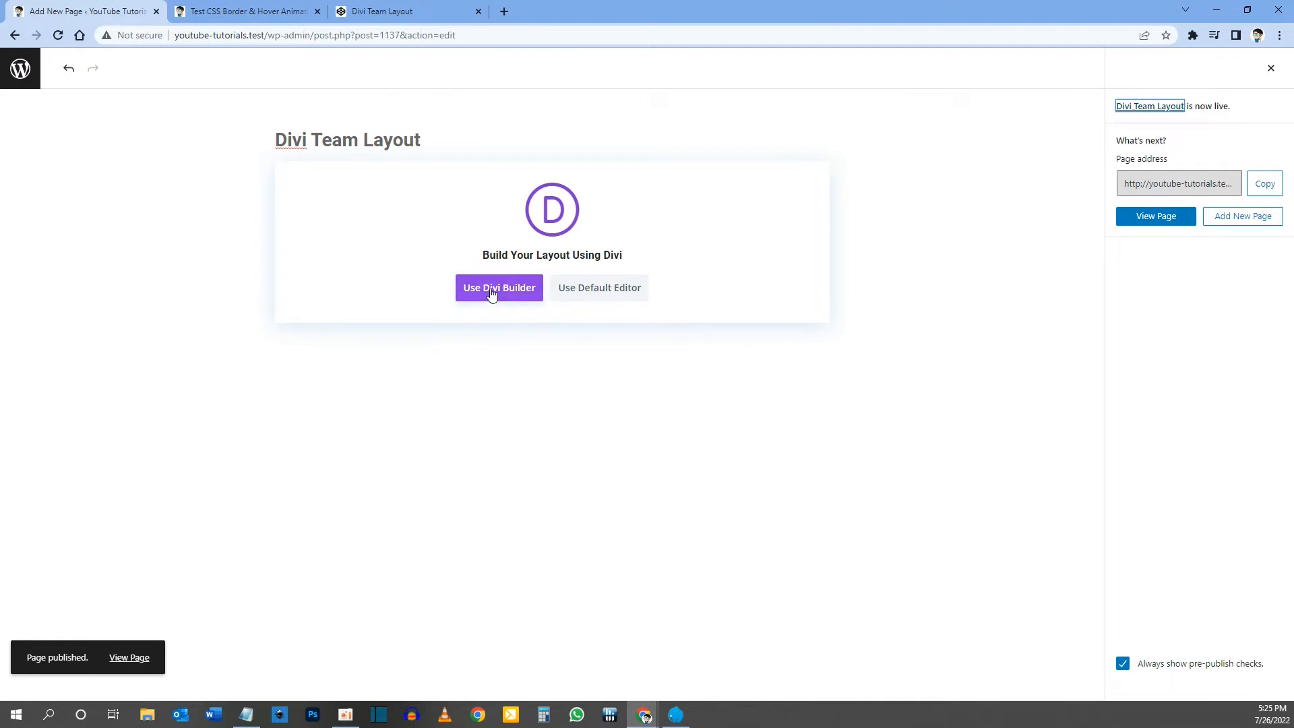
# Step: Launch the Divi Builder on the new page, start building from scratch and dismiss the row insertion dialog
pyautogui.click(497, 289)
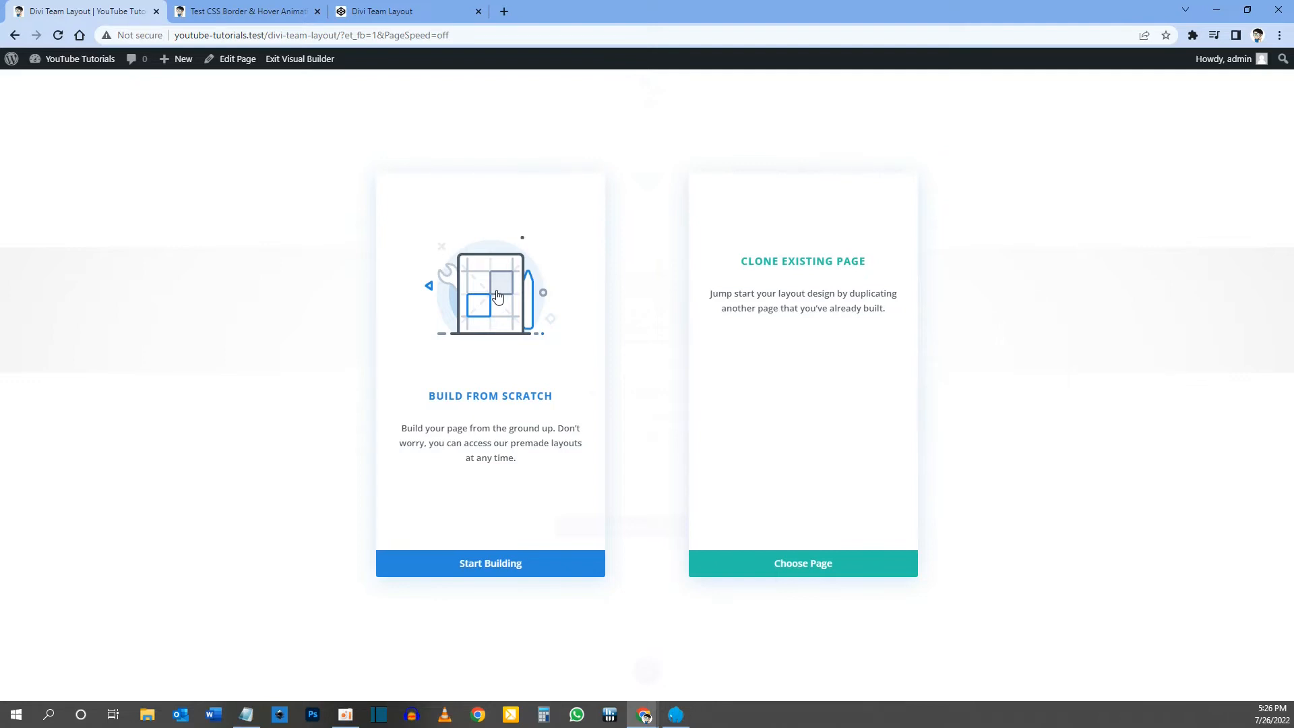
pyautogui.click(370, 343)
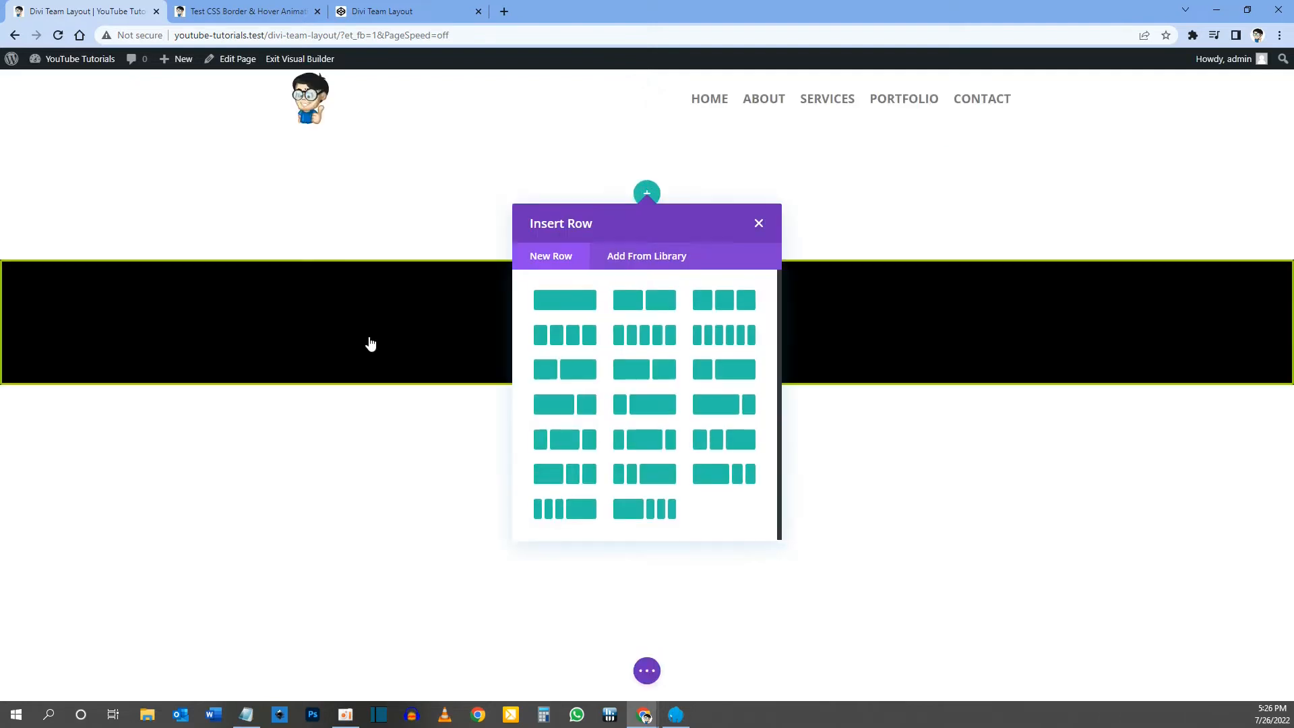
pyautogui.click(759, 224)
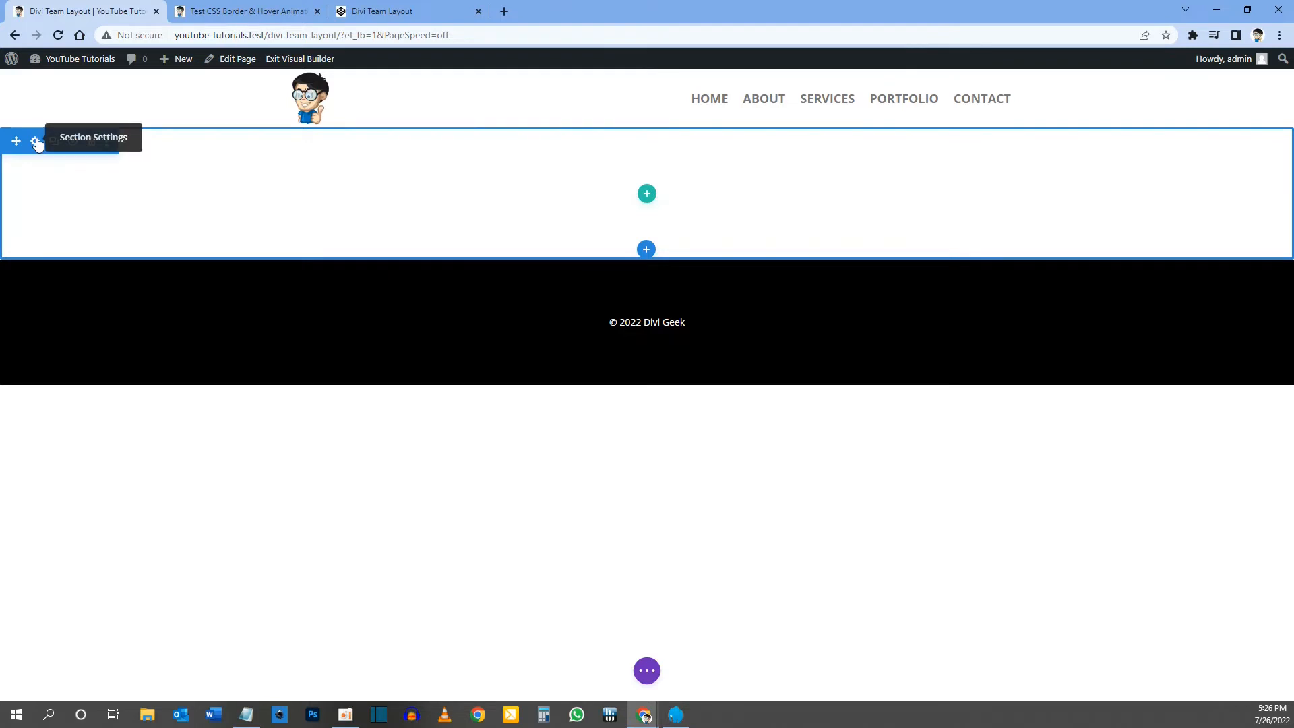
# Step: Set the empty section's background color to #034863
pyautogui.click(35, 141)
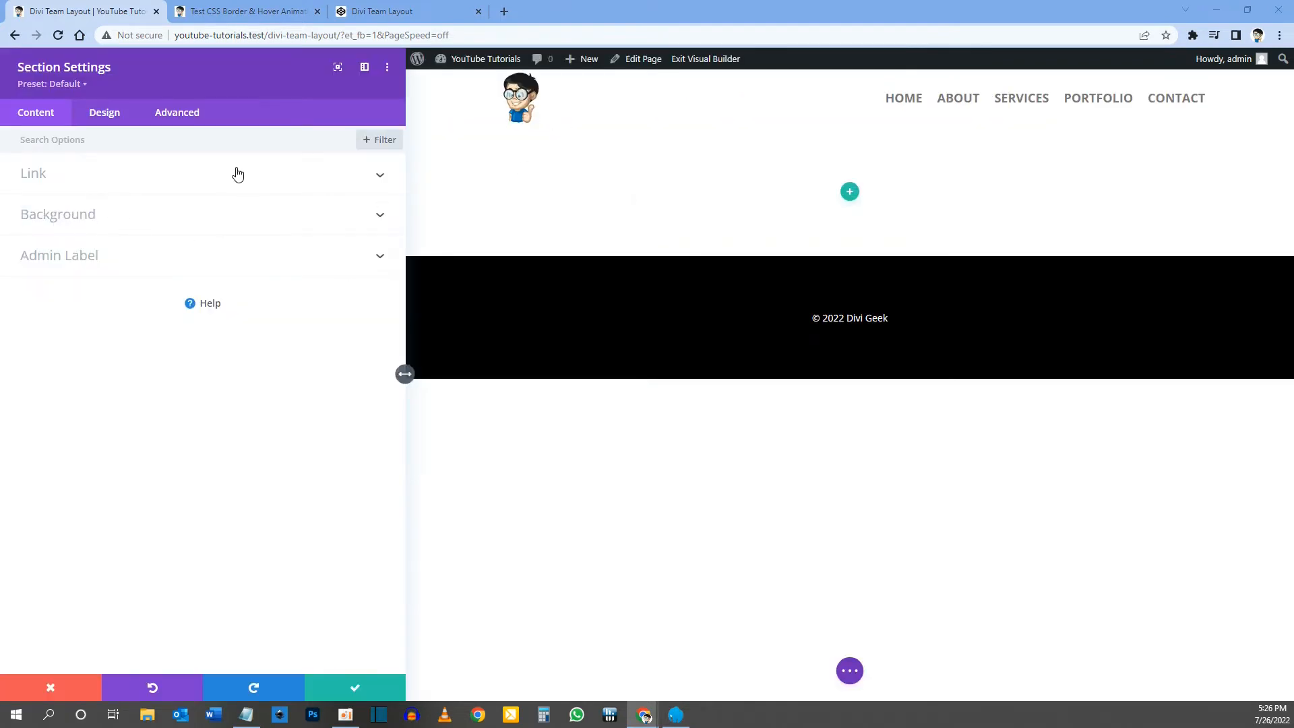
pyautogui.click(70, 216)
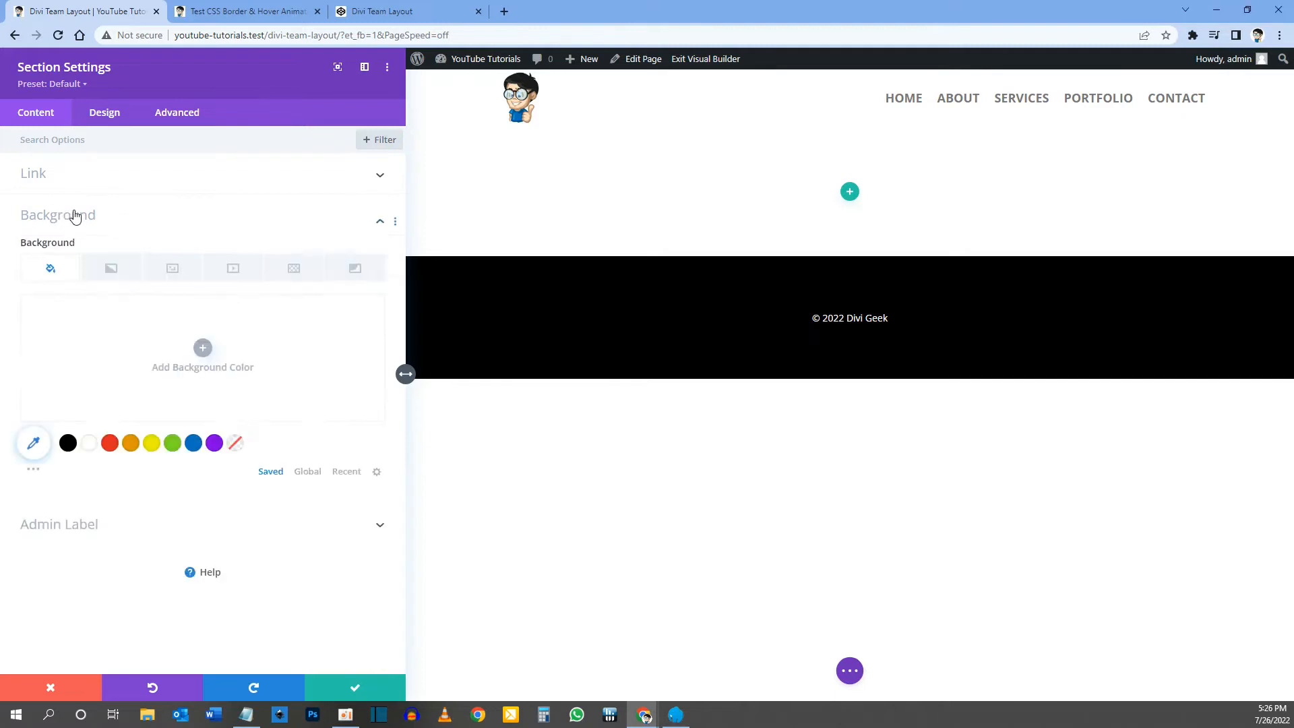
pyautogui.click(203, 356)
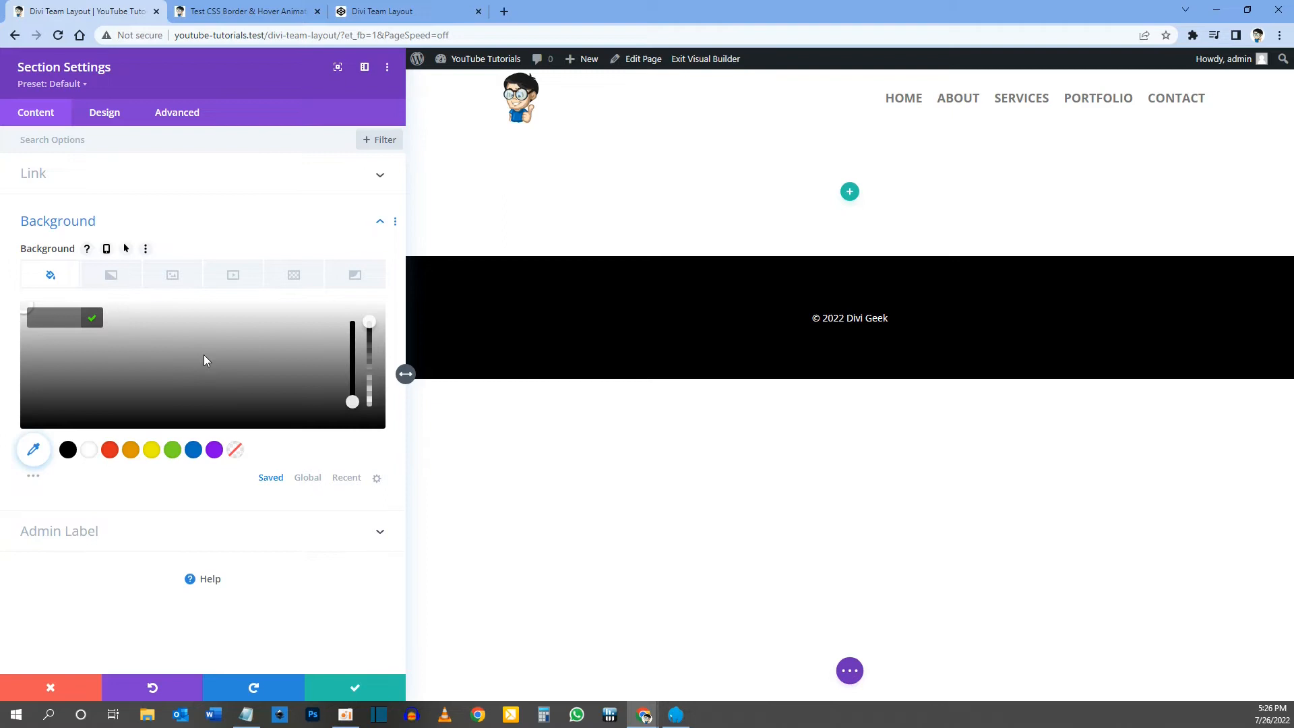
pyautogui.write('#034863')
pyautogui.press('Return')
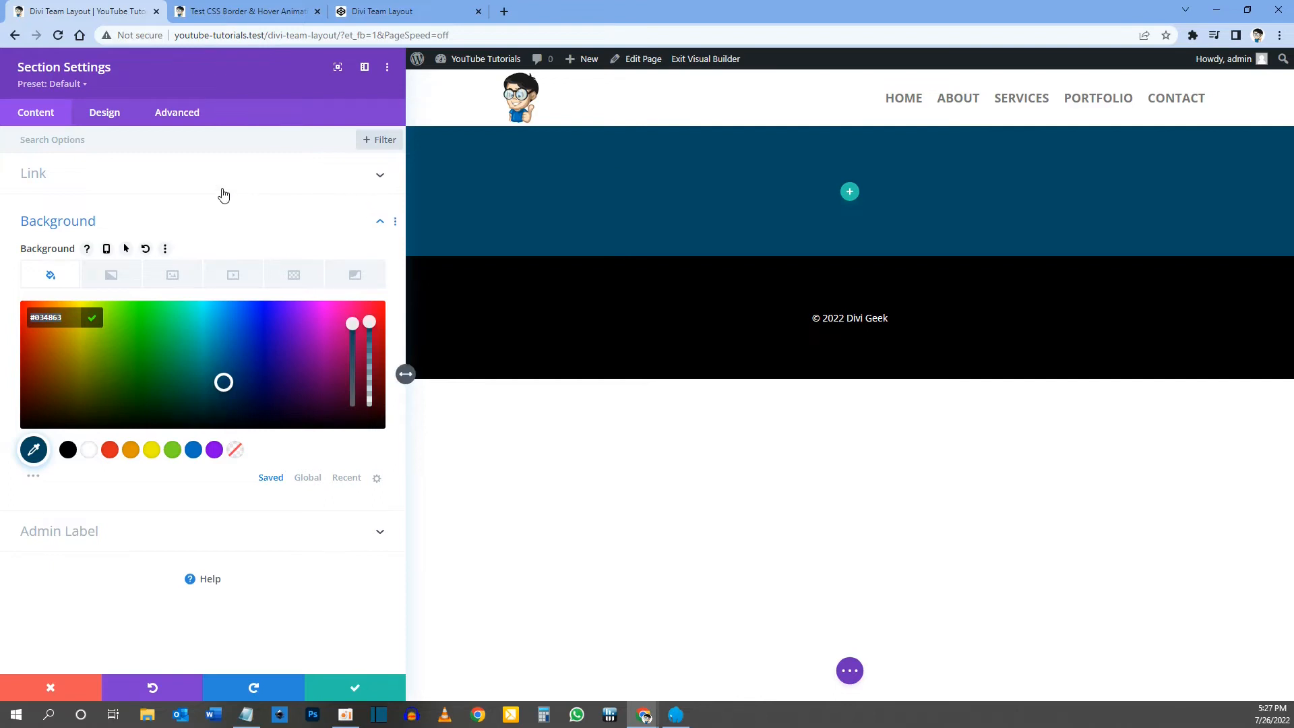
# Step: Set the section's minimum height to 90vh and compare it with the finished example page
pyautogui.click(109, 116)
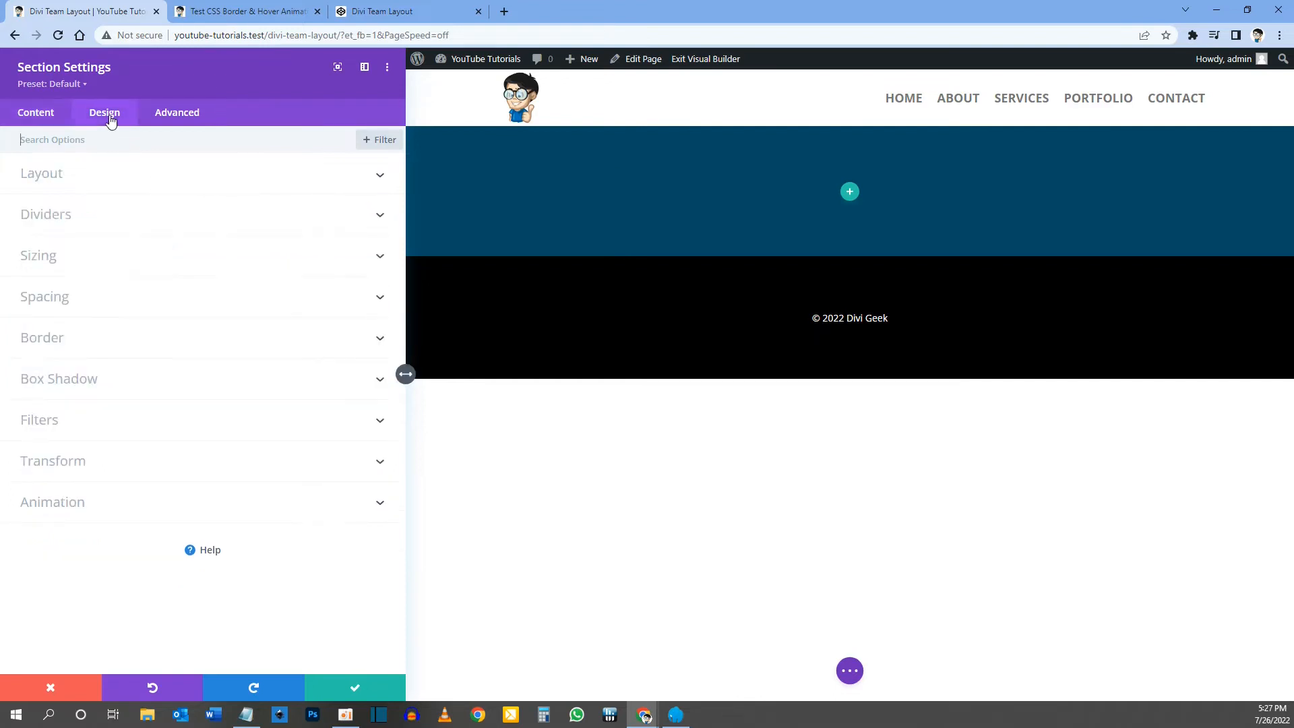
pyautogui.click(50, 259)
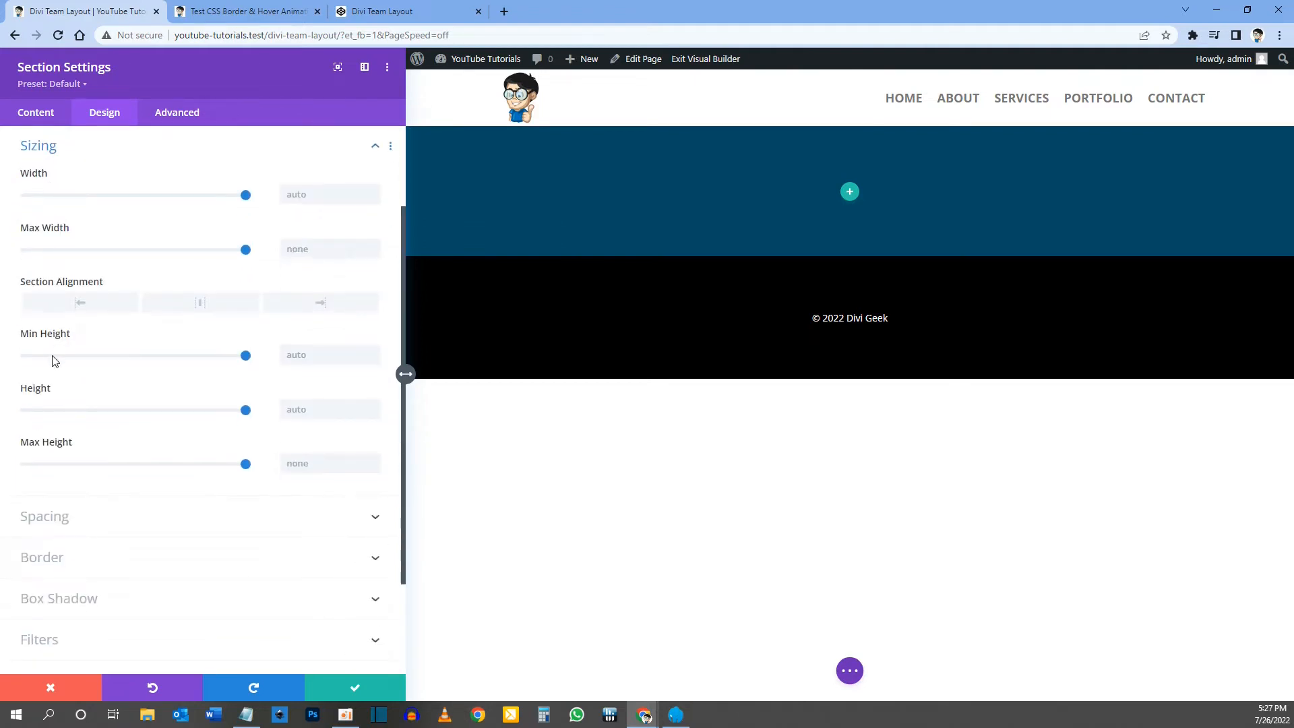
pyautogui.click(301, 354)
pyautogui.write('90')
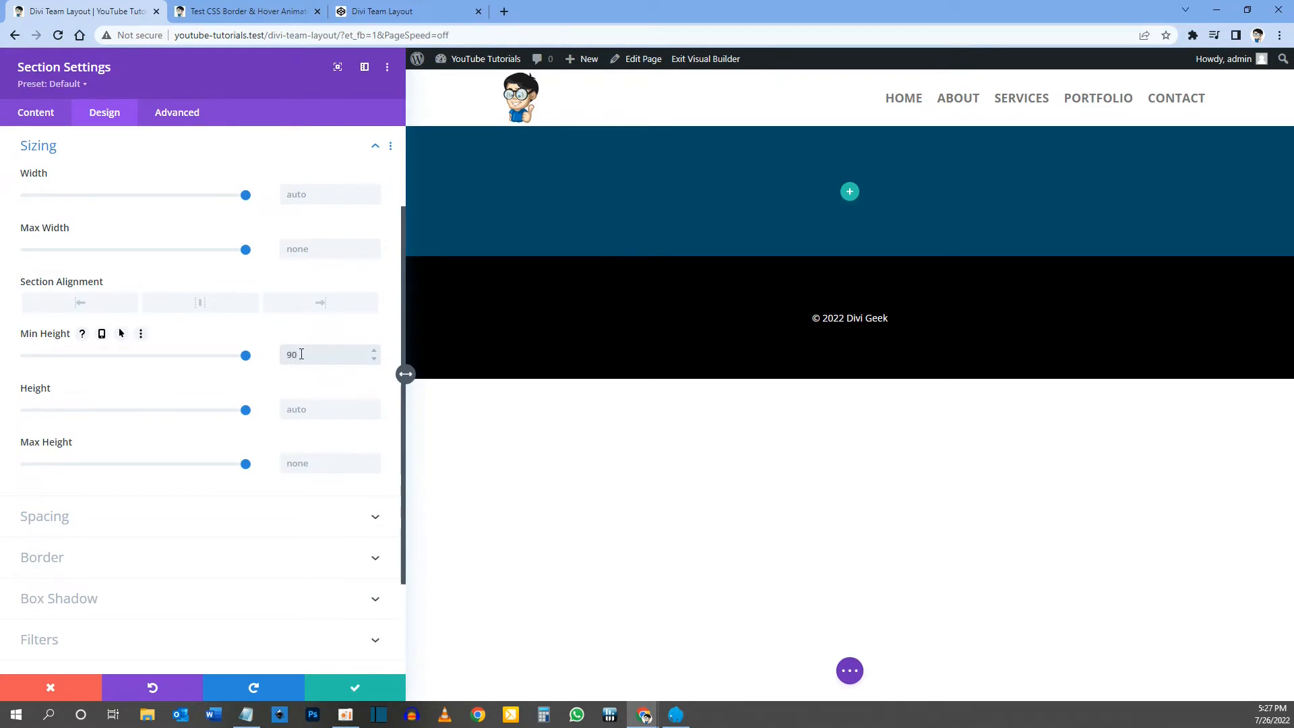
pyautogui.write('vh')
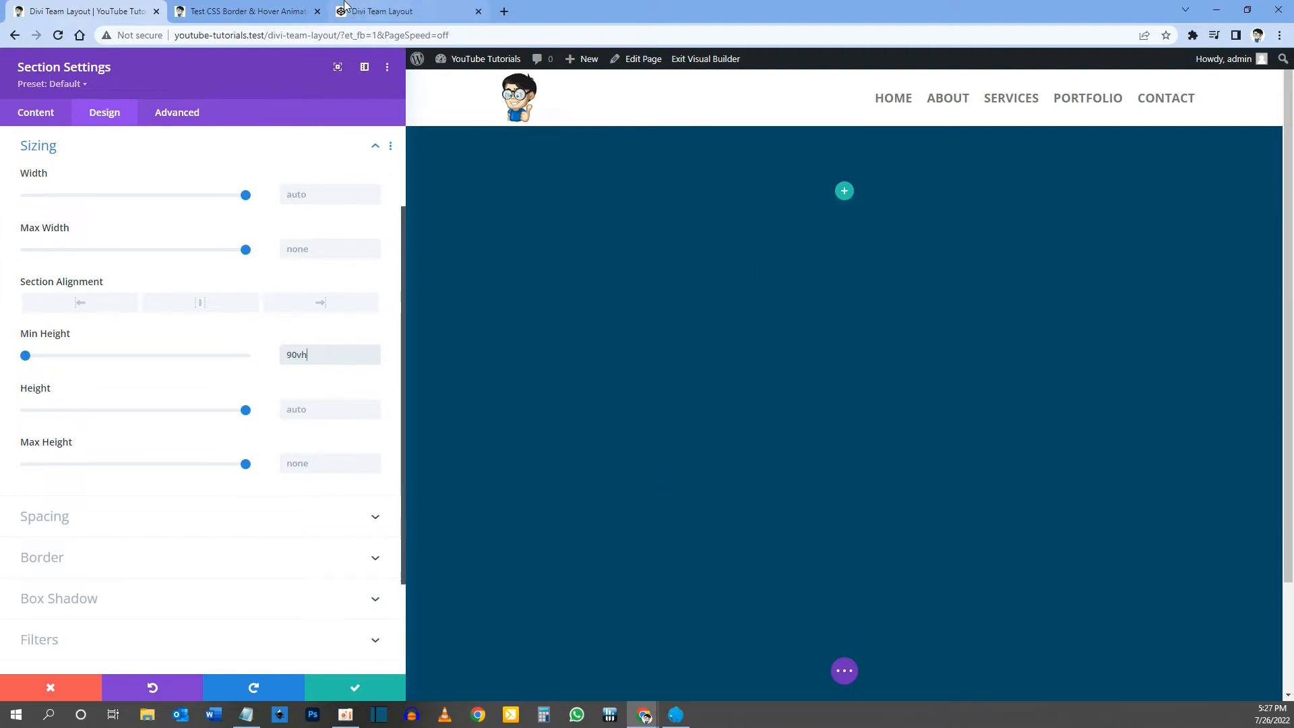
pyautogui.click(268, 20)
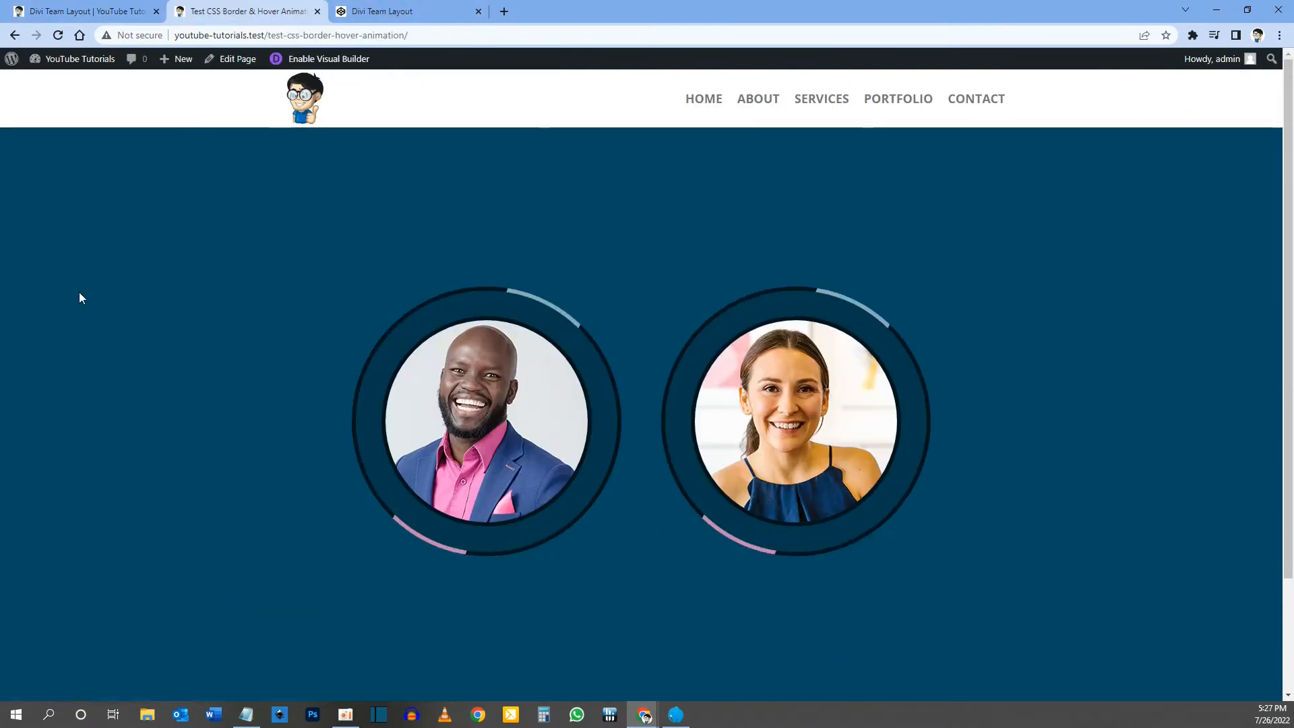
pyautogui.click(57, 8)
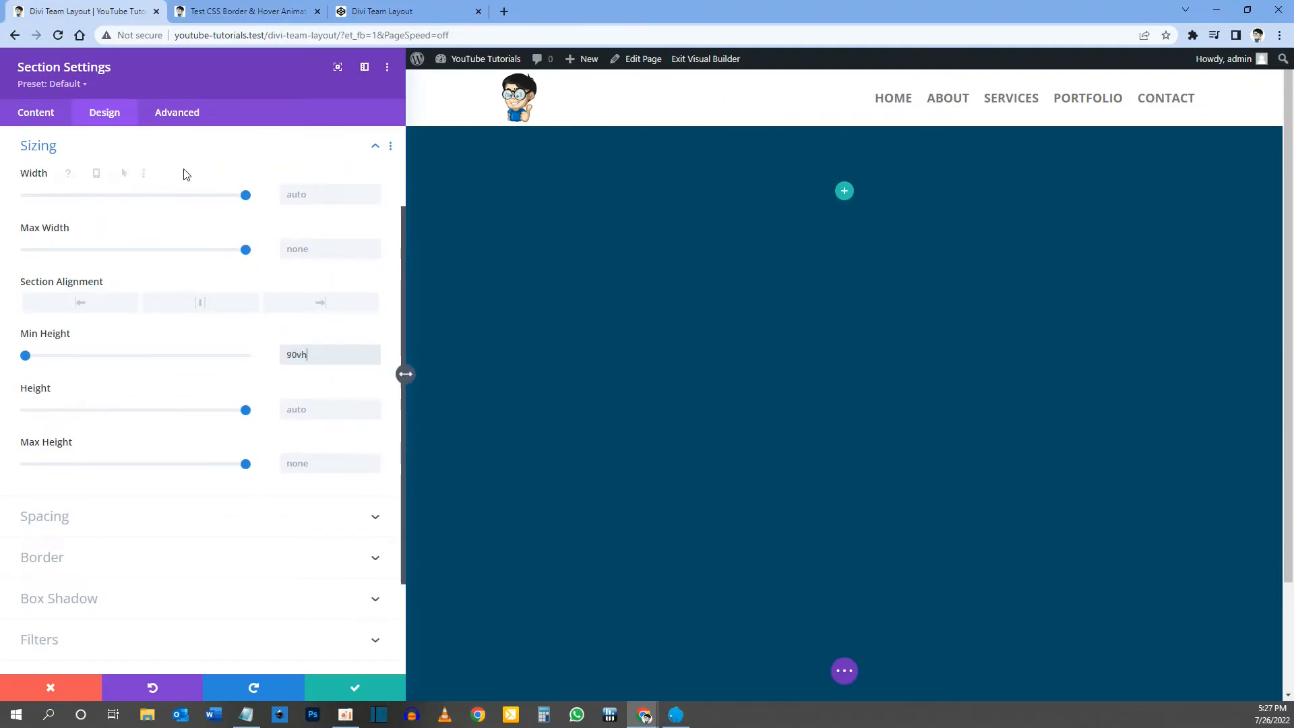
# Step: Open the section's custom CSS settings and match the Main Element field to the section snippet's comment in CodePen
pyautogui.click(177, 113)
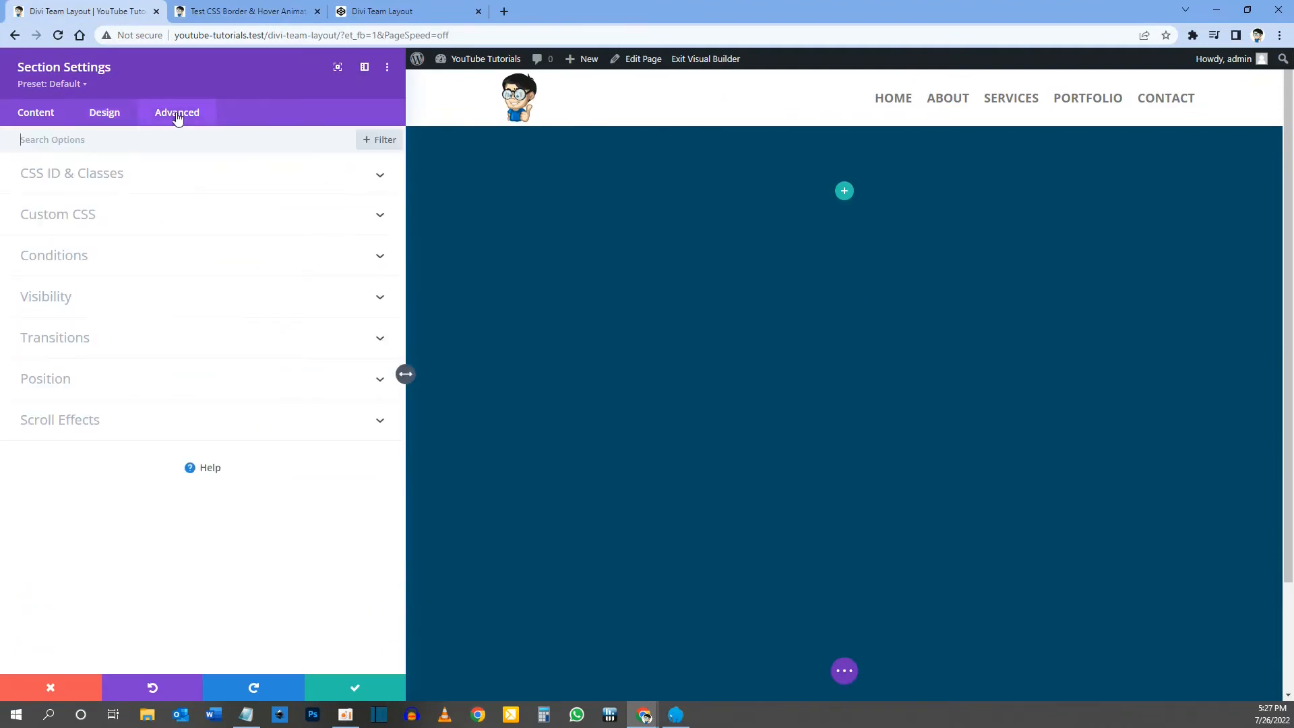
pyautogui.click(60, 215)
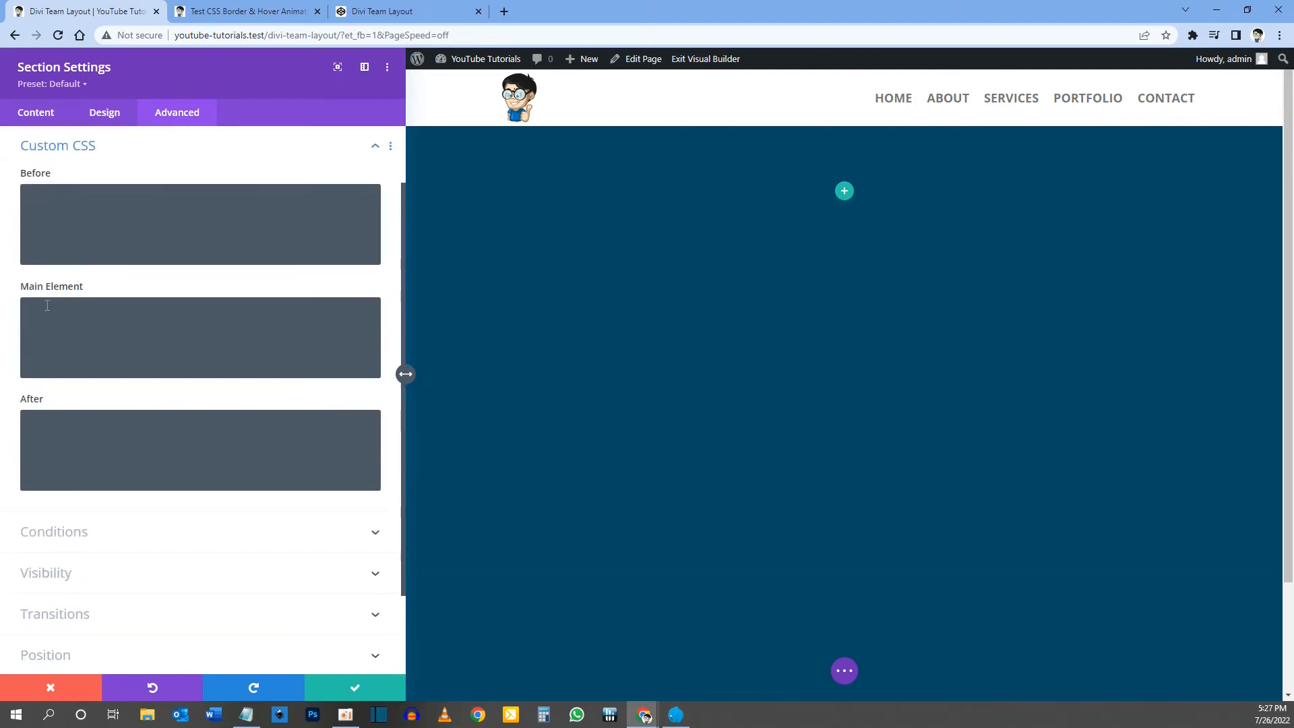
pyautogui.click(386, 11)
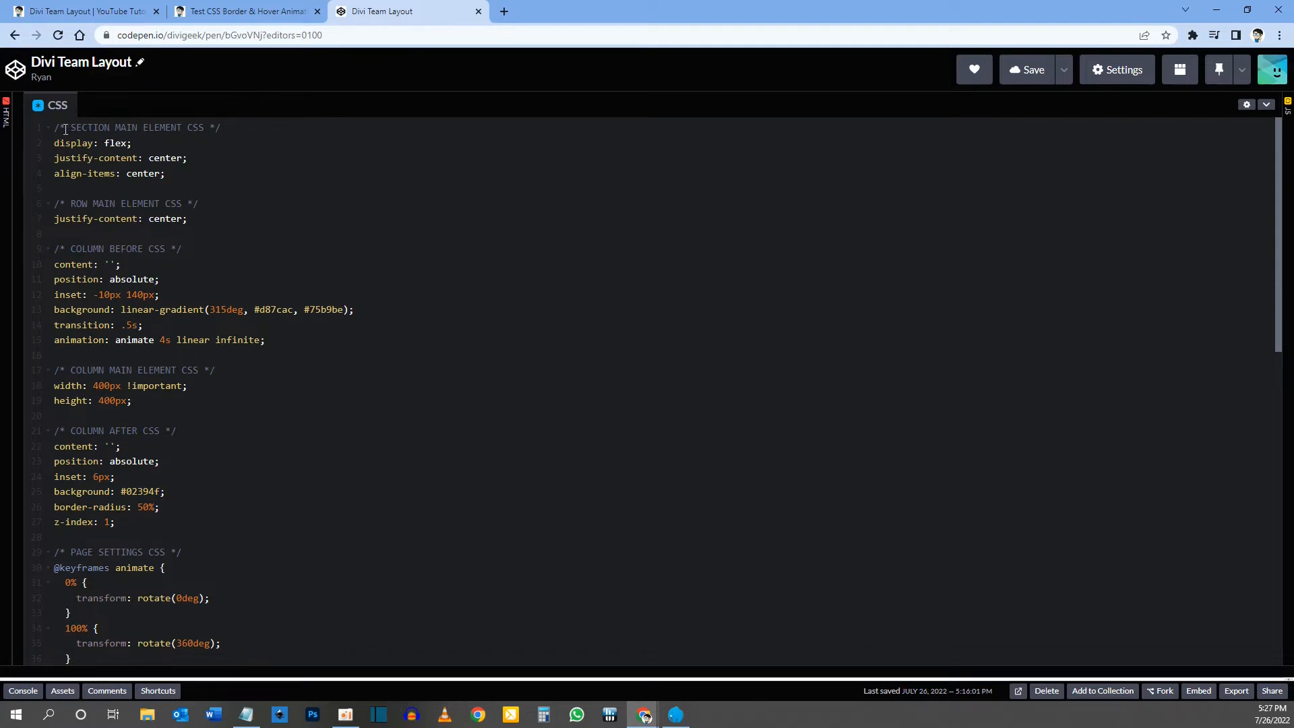
pyautogui.moveTo(57, 128); pyautogui.dragTo(228, 129)
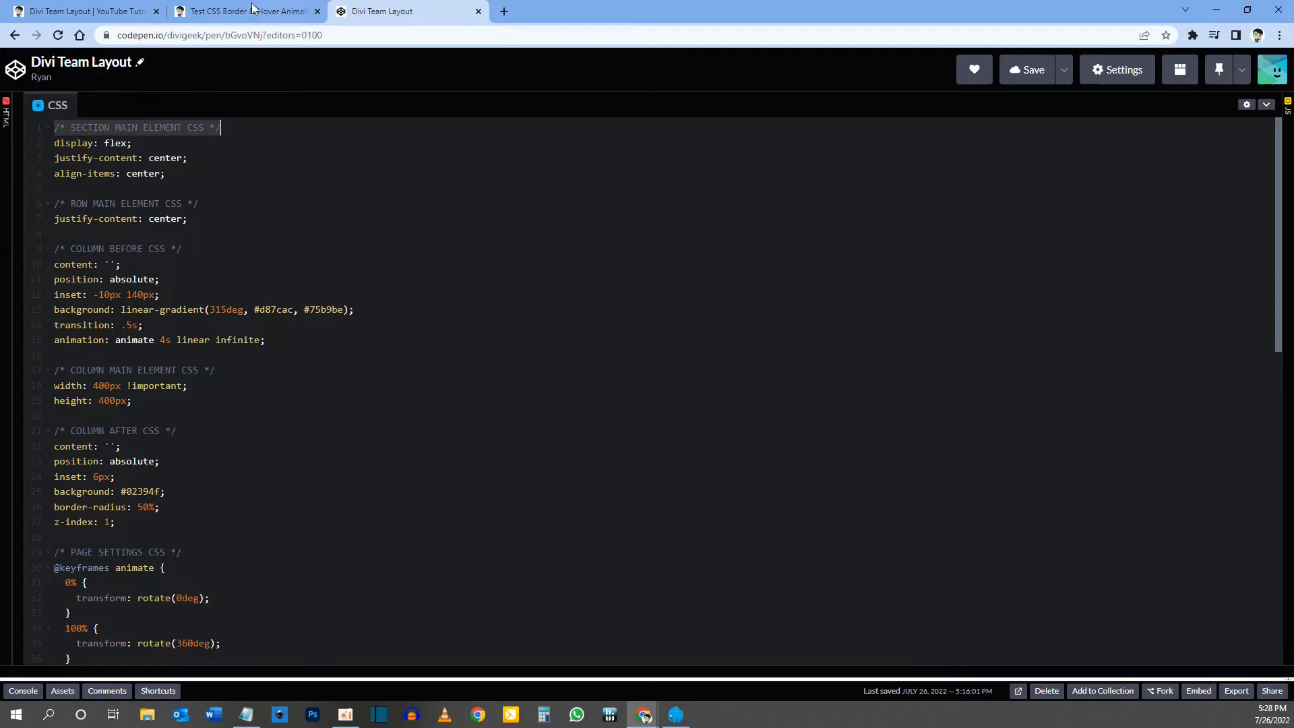
pyautogui.click(128, 11)
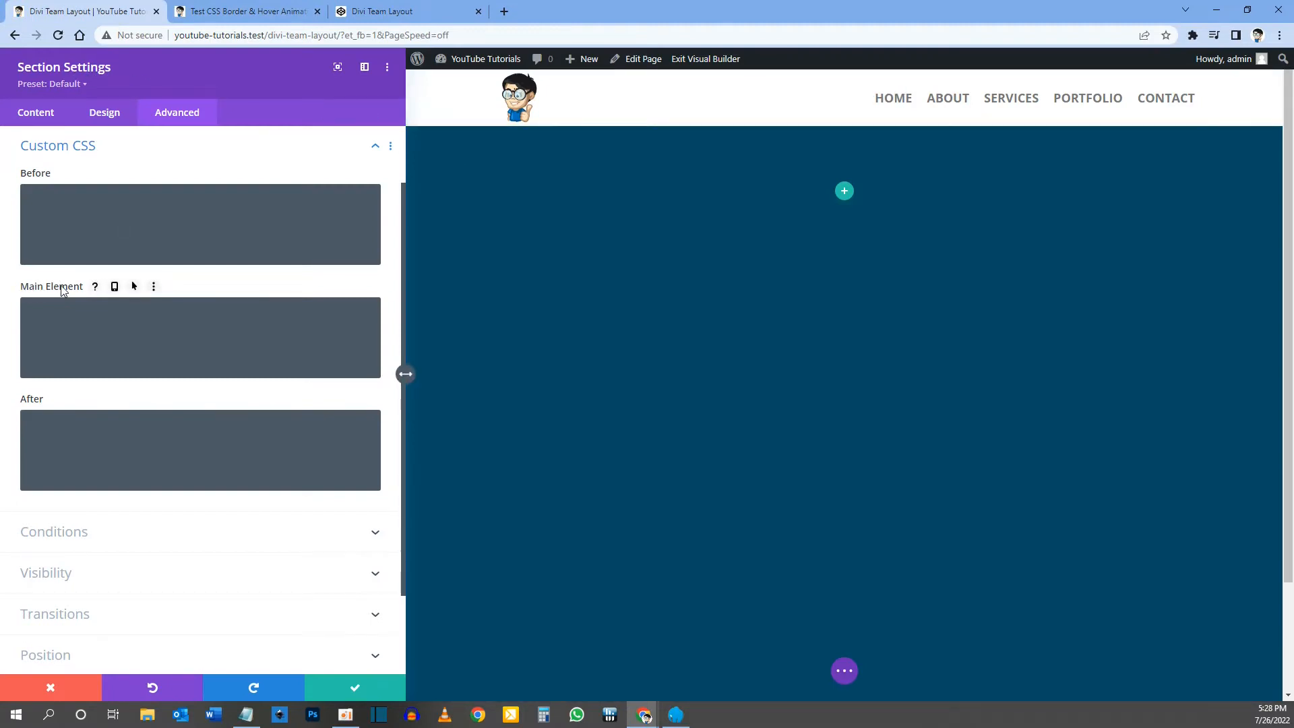
# Step: Copy the display: flex, justify-content: center and align-items: center rules from CodePen into the section's Main Element CSS
pyautogui.click(356, 12)
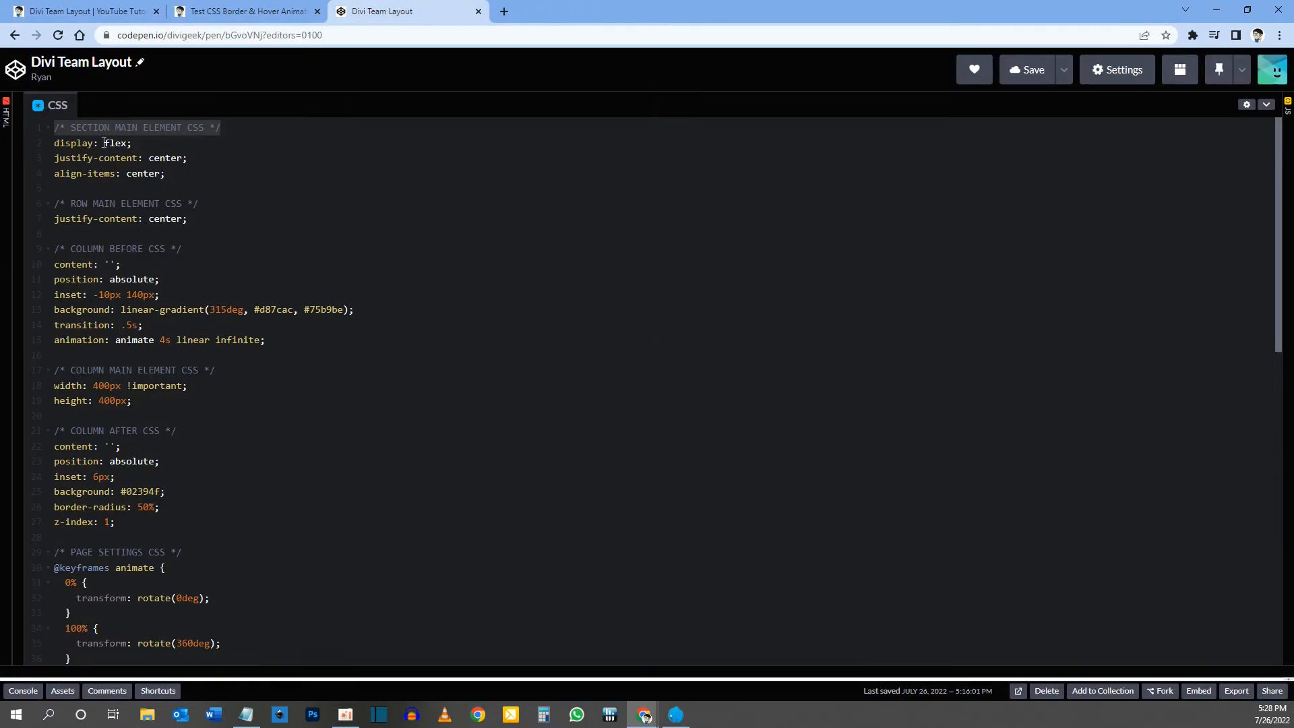
pyautogui.click(211, 147)
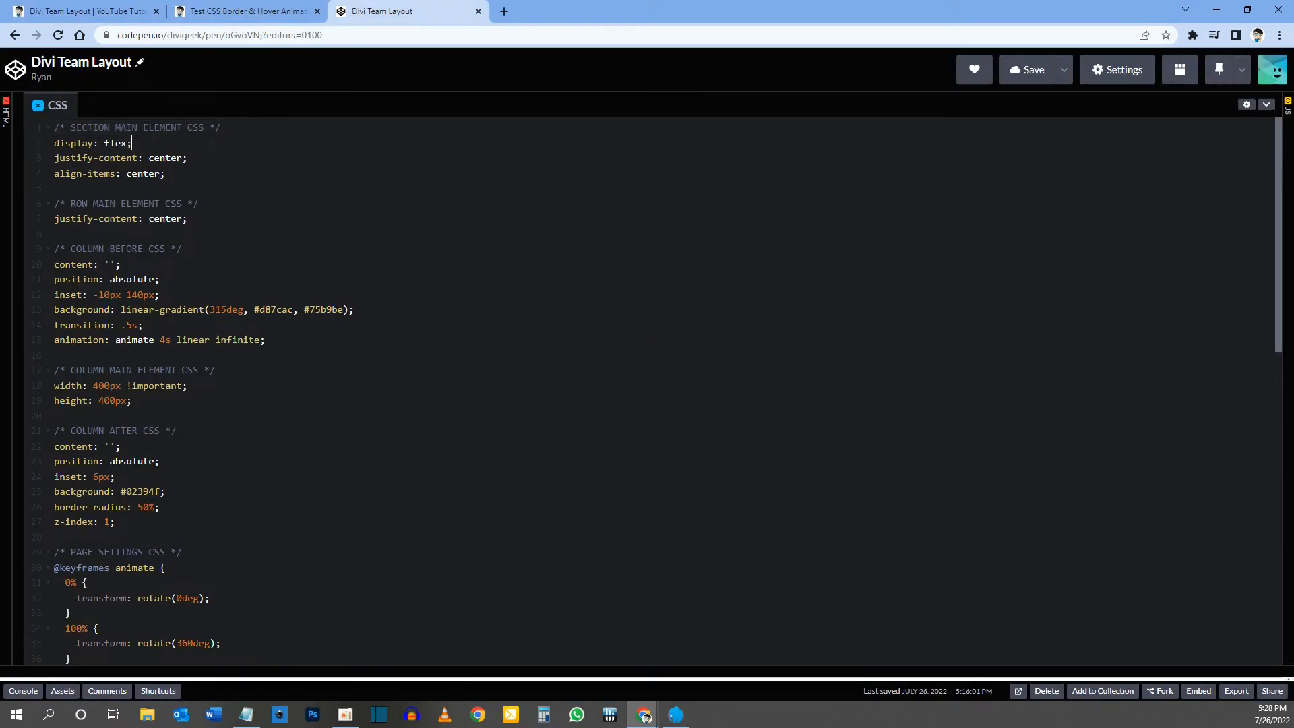
pyautogui.moveTo(165, 175); pyautogui.dragTo(57, 146)
pyautogui.hotkey('ctrl', 'c')
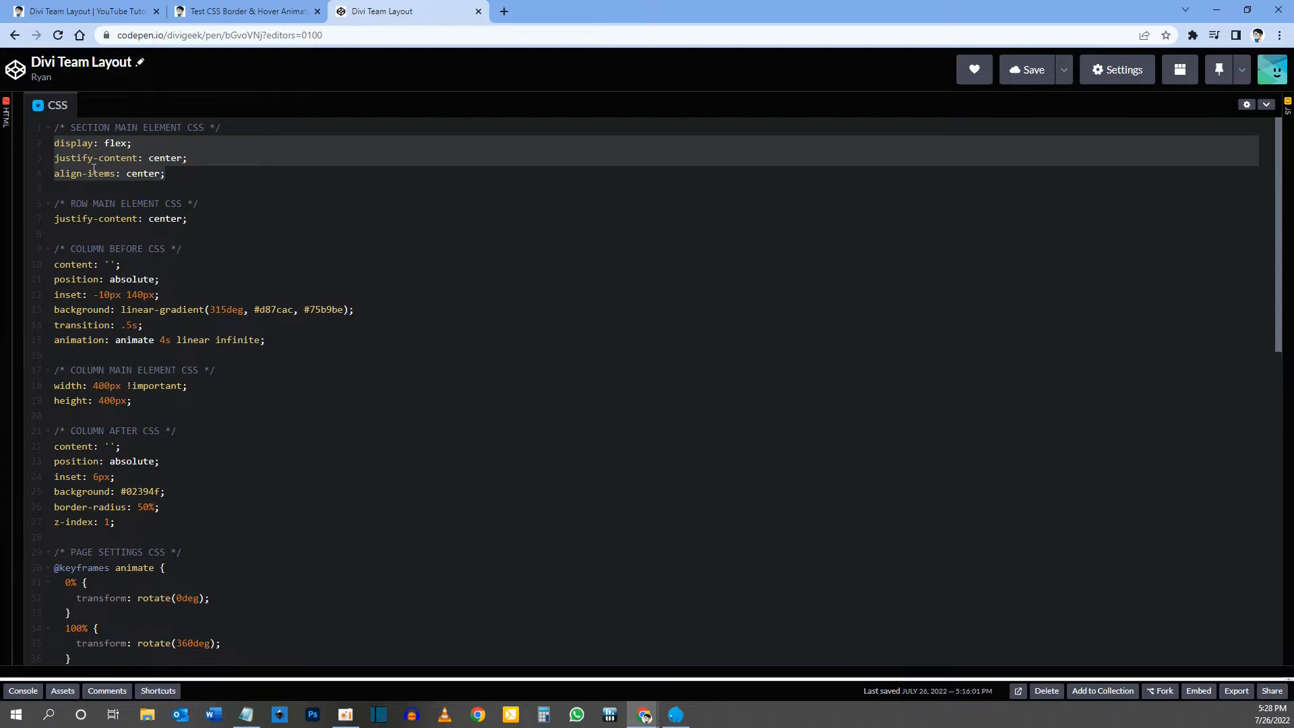
pyautogui.click(107, 11)
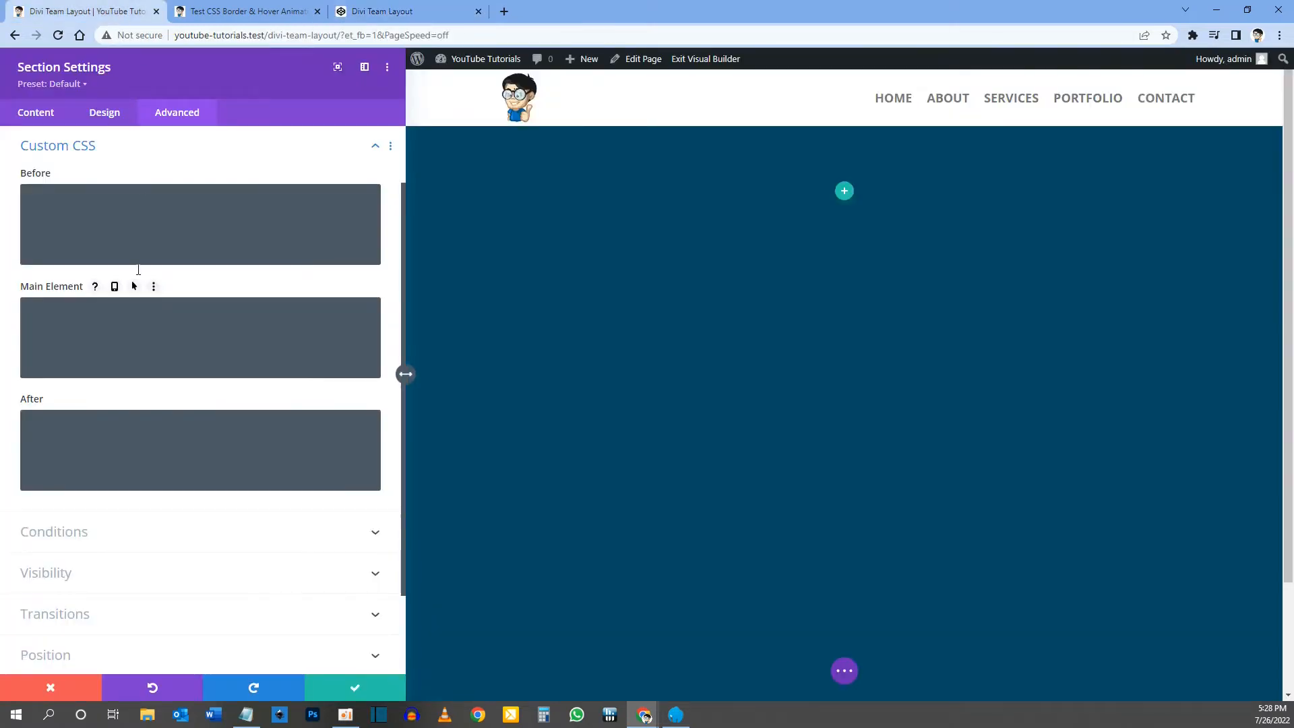
pyautogui.click(96, 327)
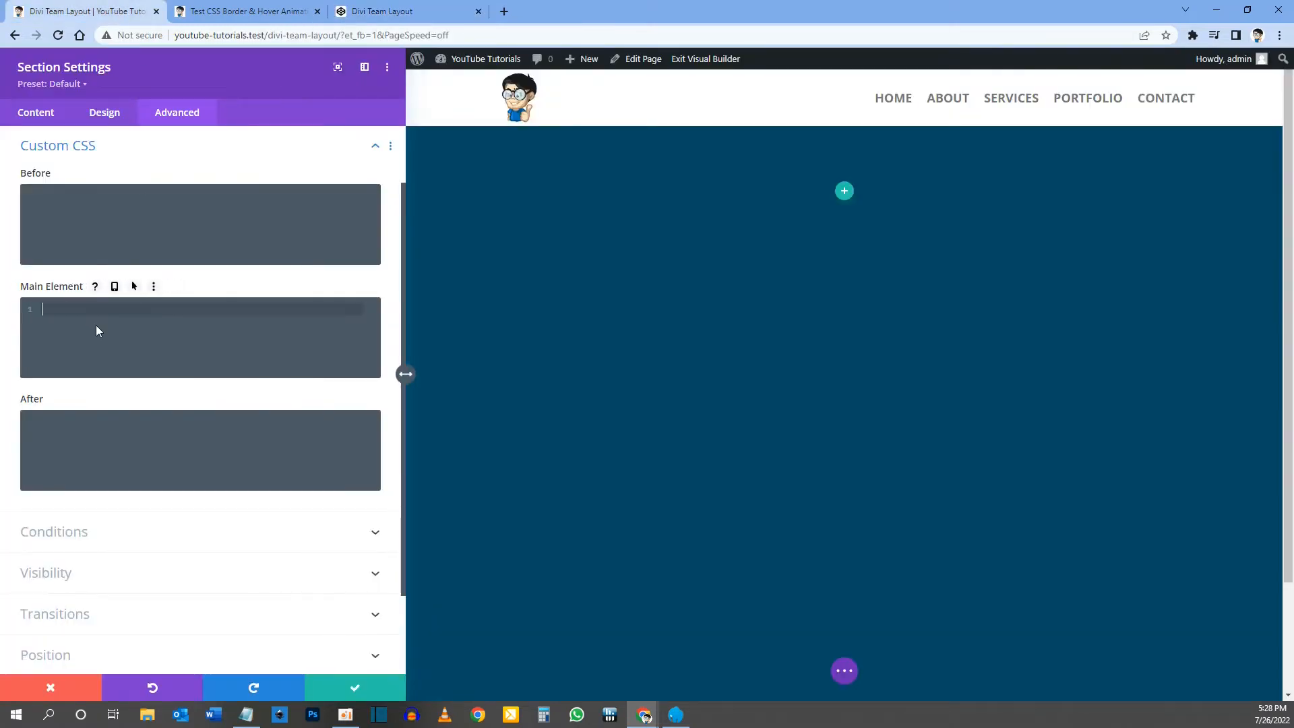
pyautogui.hotkey('ctrl', 'v')
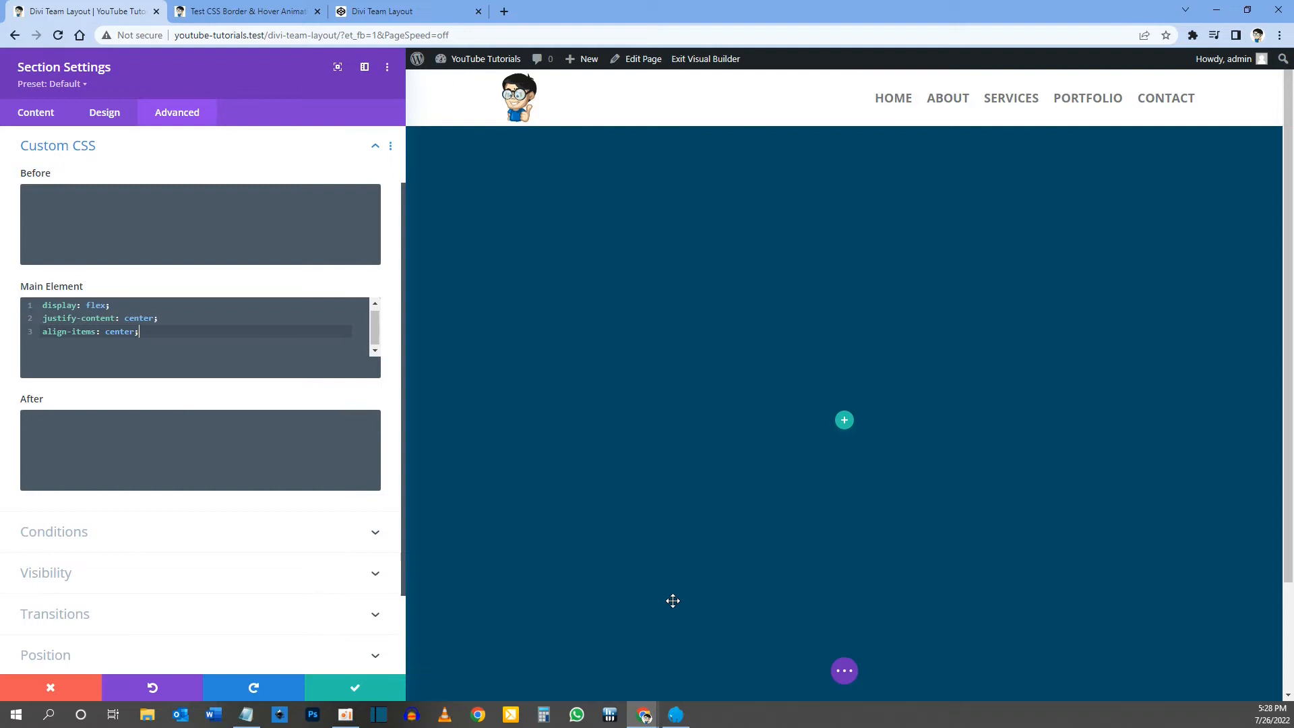
pyautogui.hotkey('ctrl', 'a')
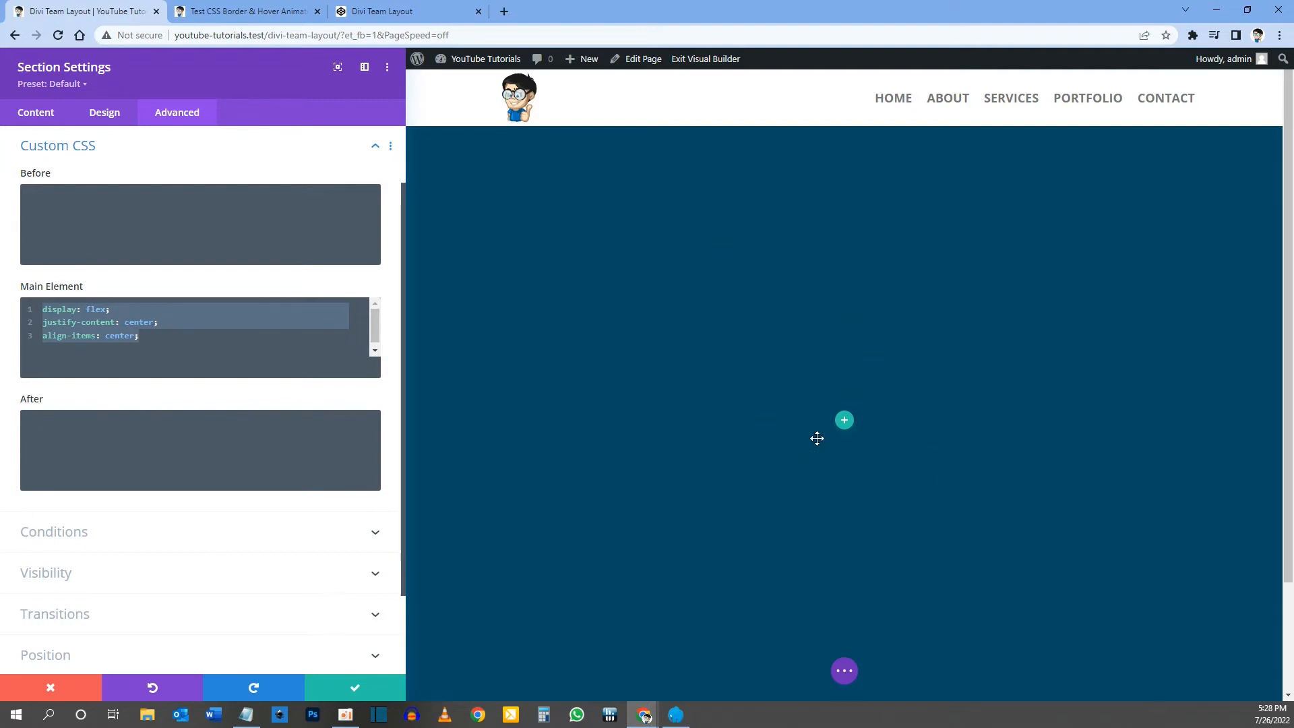
# Step: Review the CodePen section snippet and the finished example page, and save the section settings
pyautogui.click(388, 12)
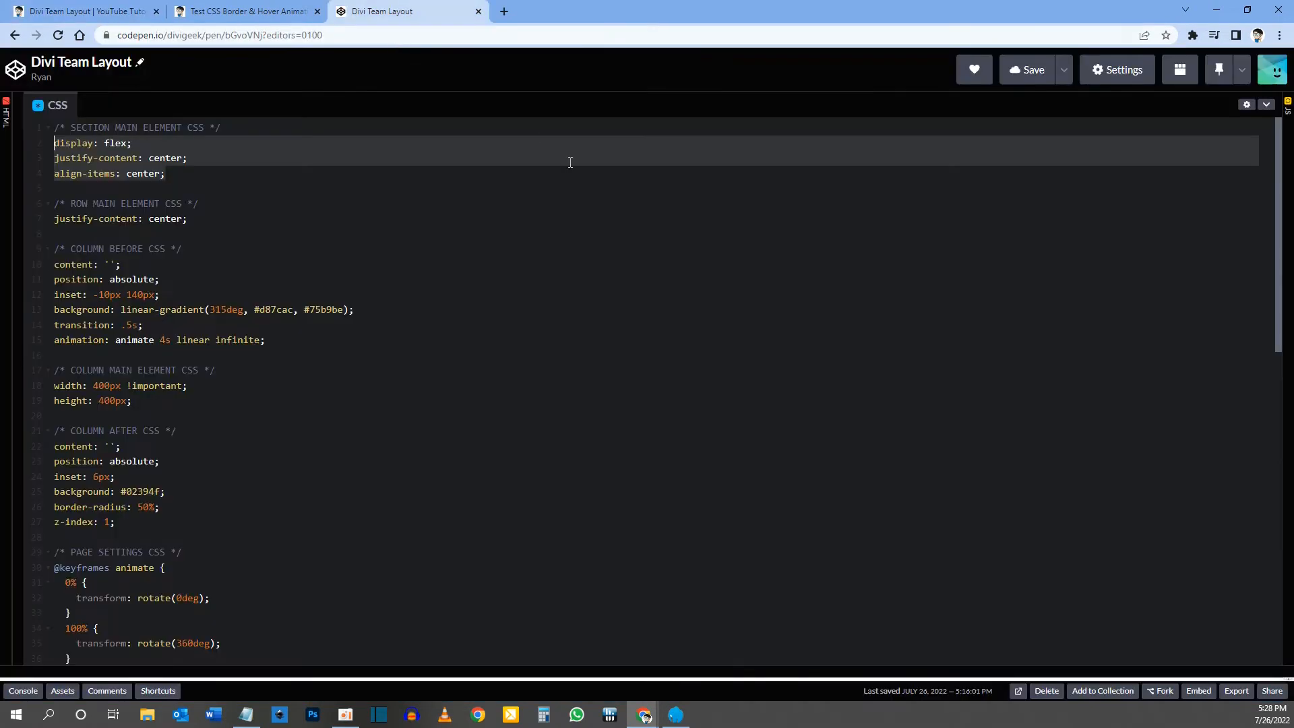
pyautogui.click(229, 11)
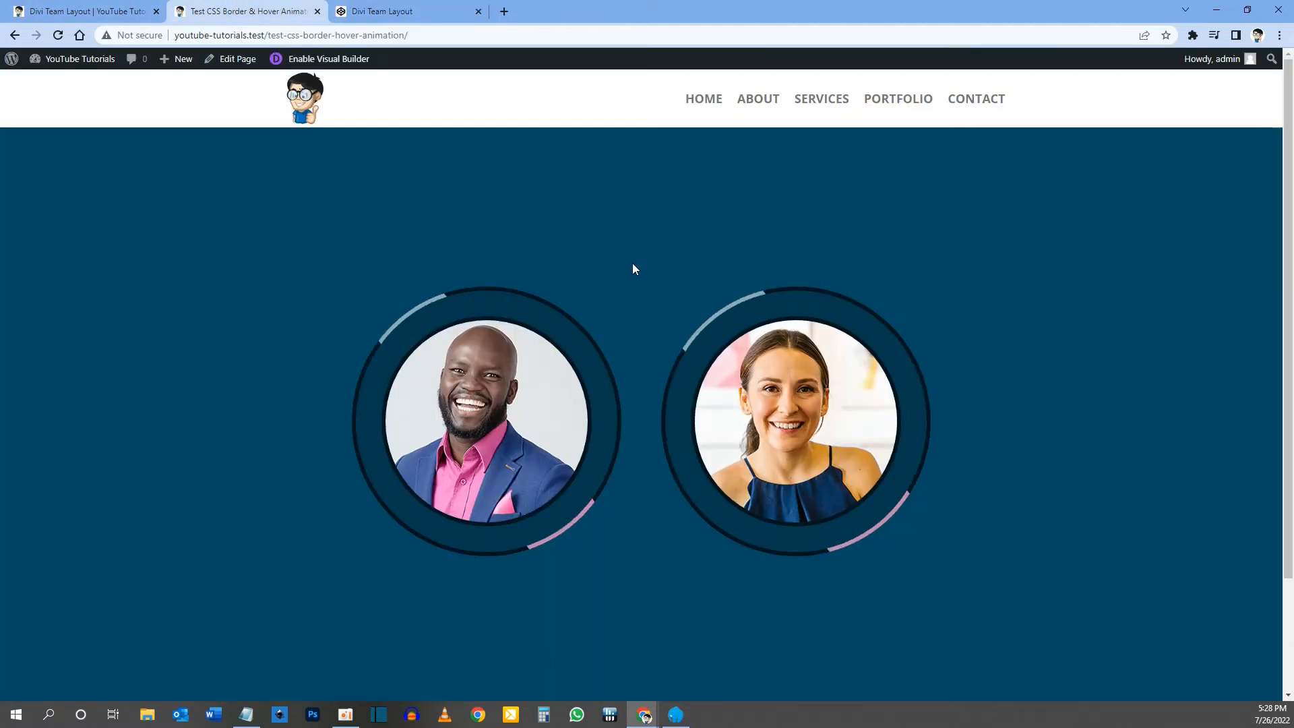
pyautogui.click(115, 6)
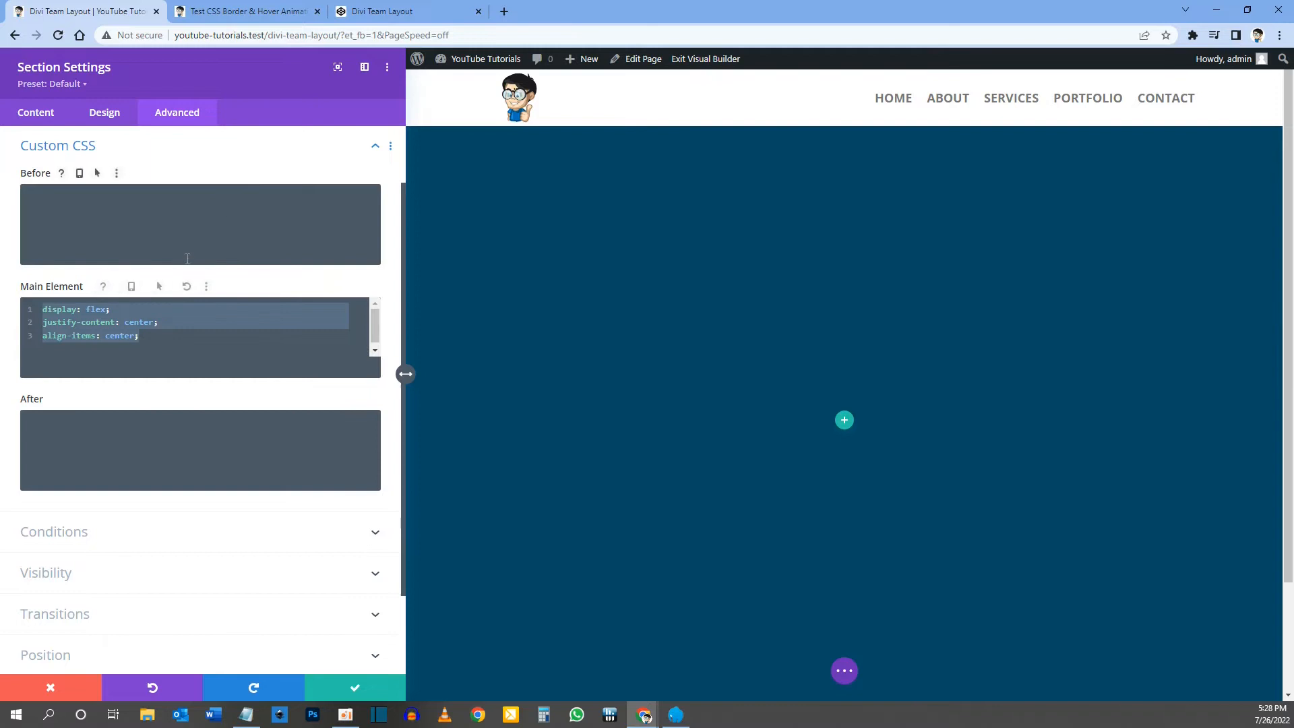
pyautogui.click(355, 686)
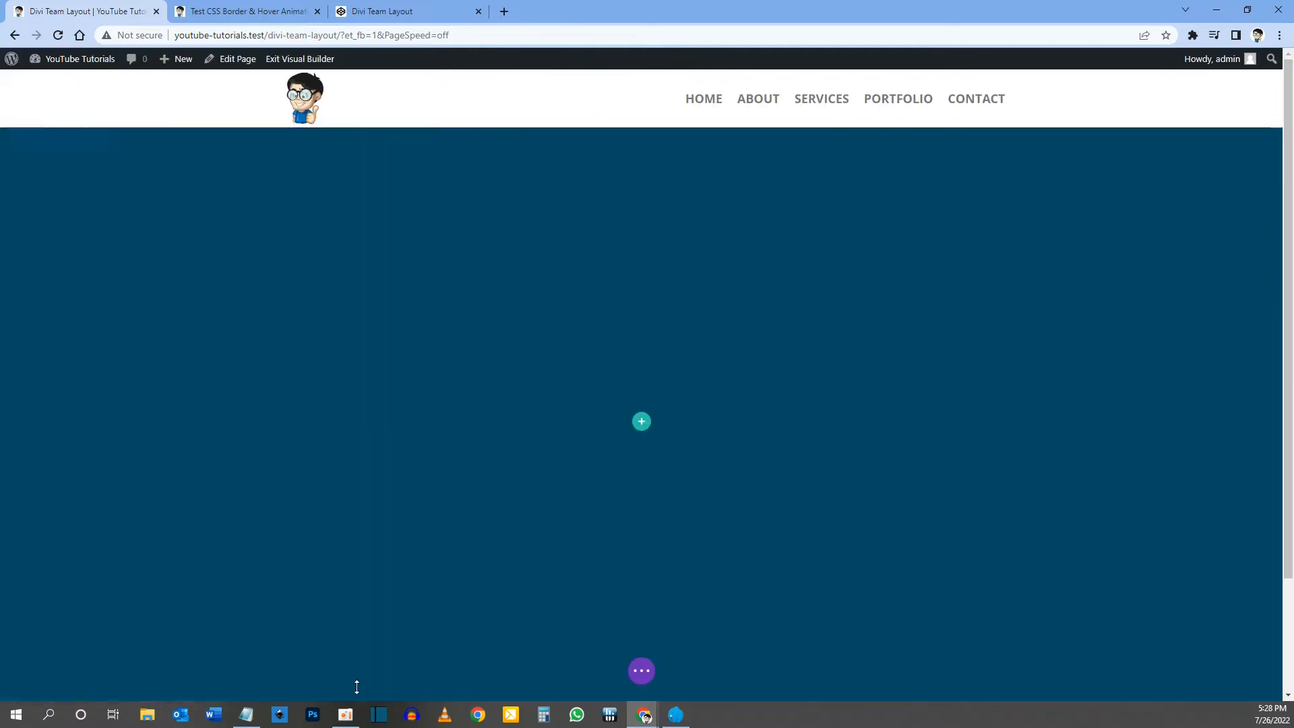
# Step: Insert a single-column row into the section without adding a module
pyautogui.click(642, 423)
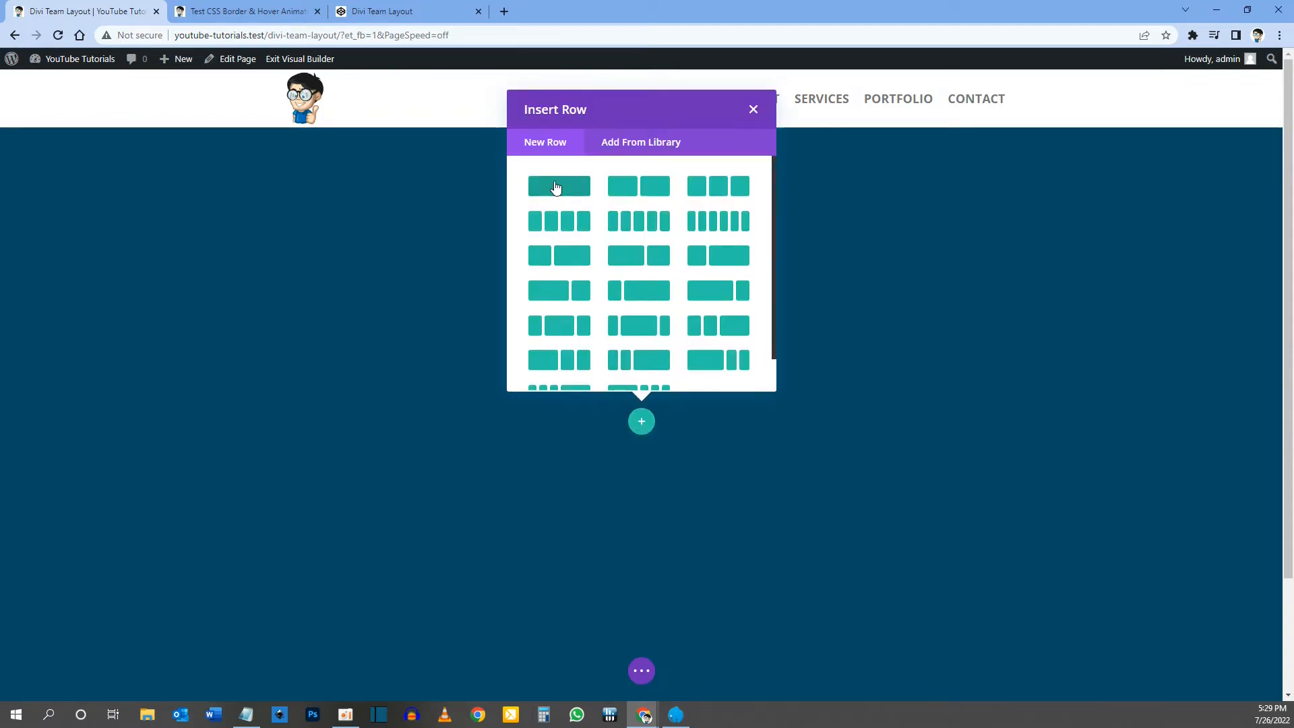
pyautogui.click(554, 185)
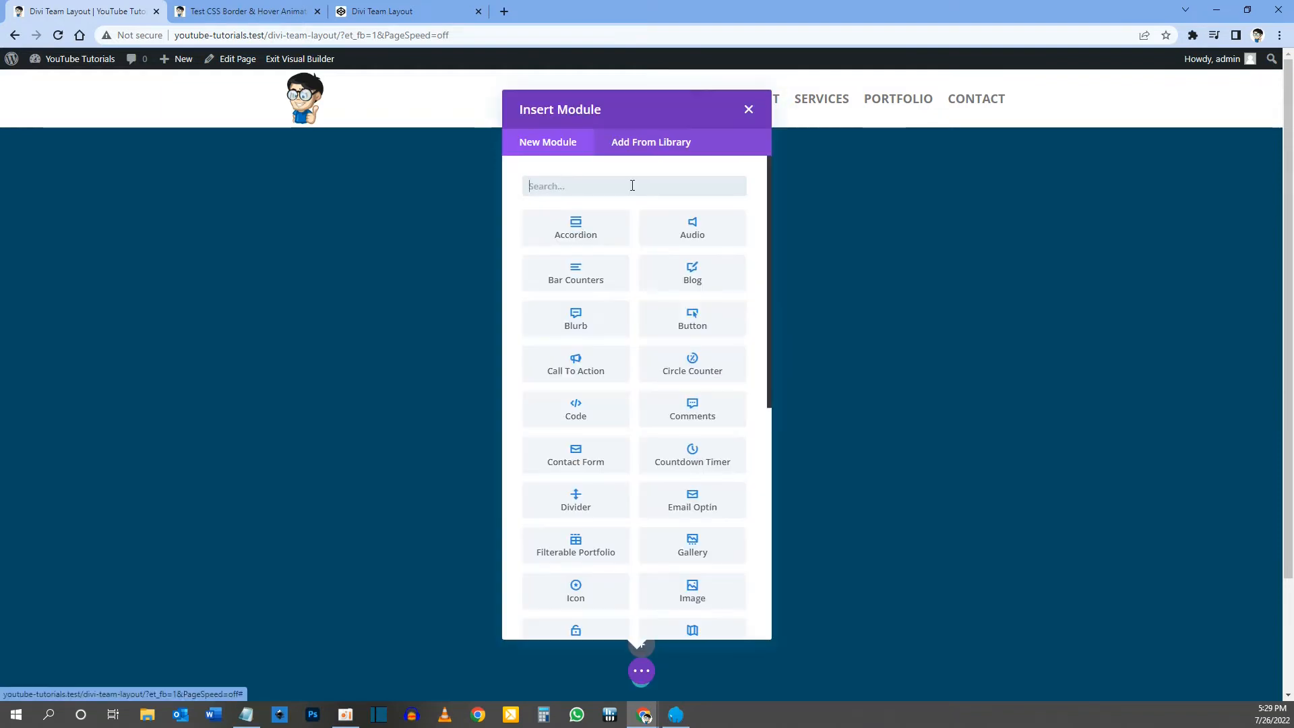
pyautogui.click(748, 109)
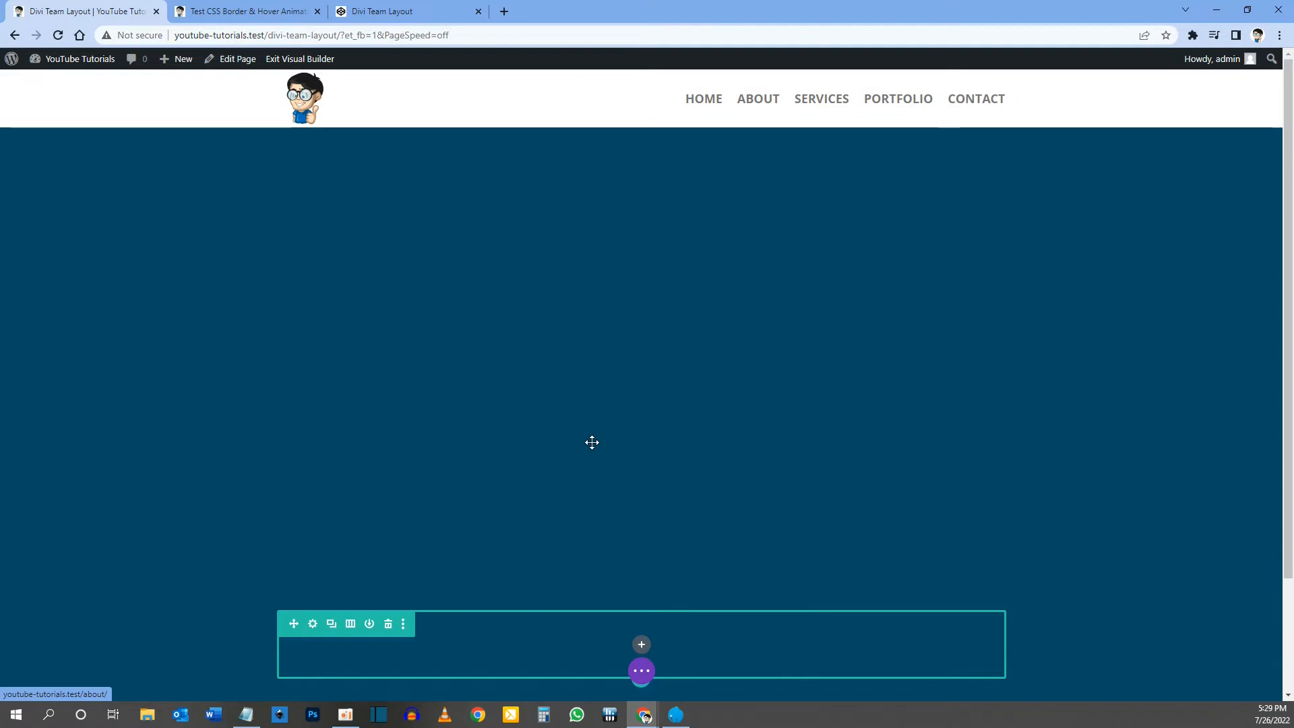
# Step: Enable Equalize Column Heights in the new row's sizing settings
pyautogui.click(312, 625)
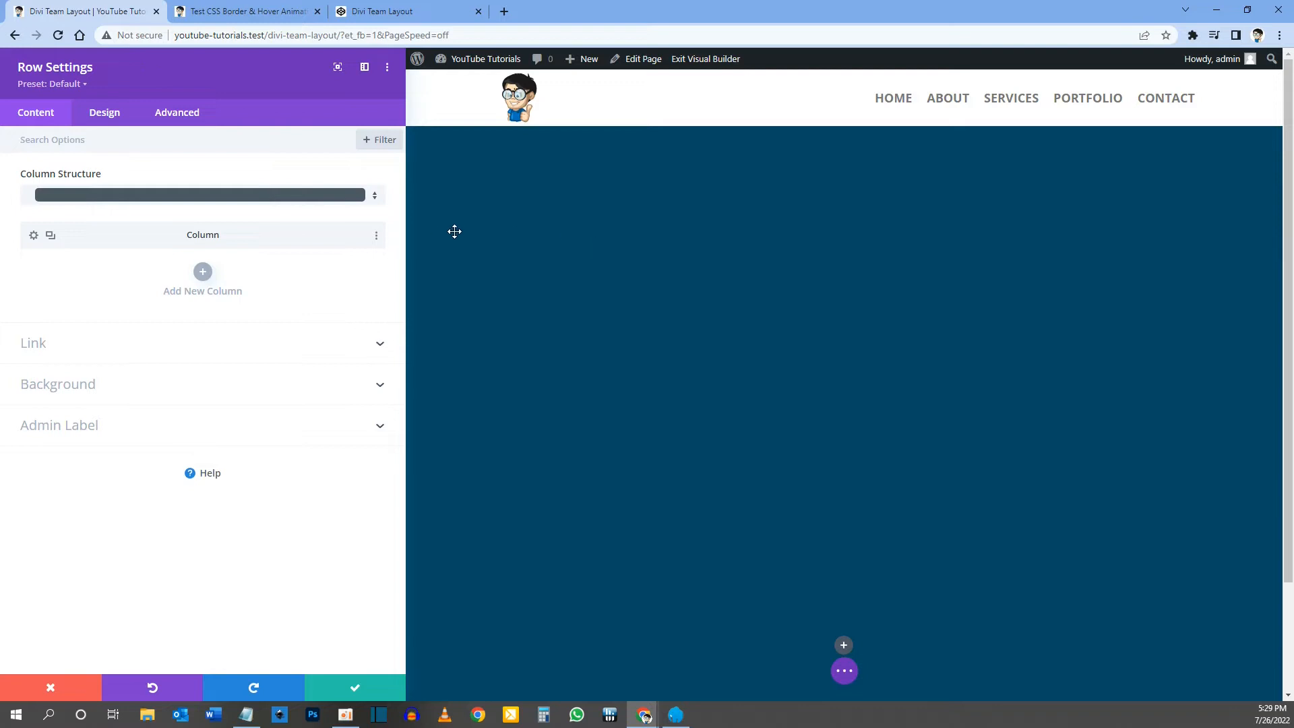
pyautogui.click(108, 116)
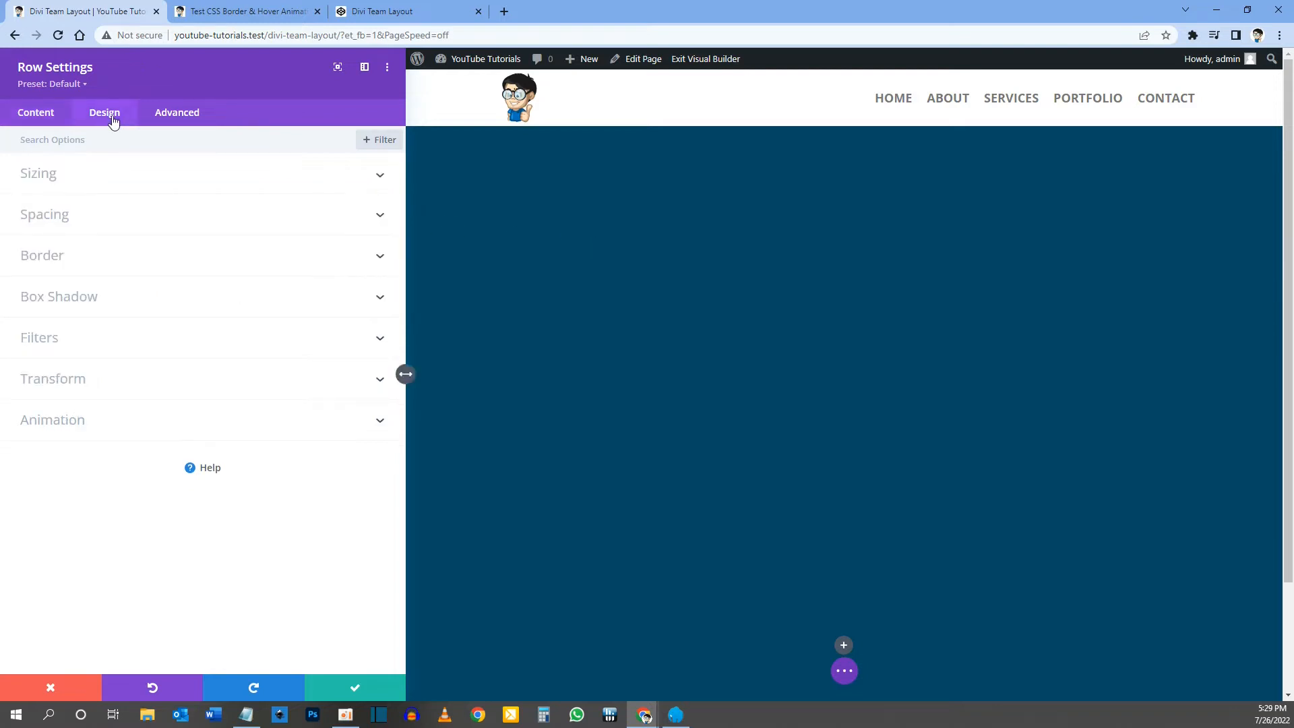
pyautogui.click(39, 176)
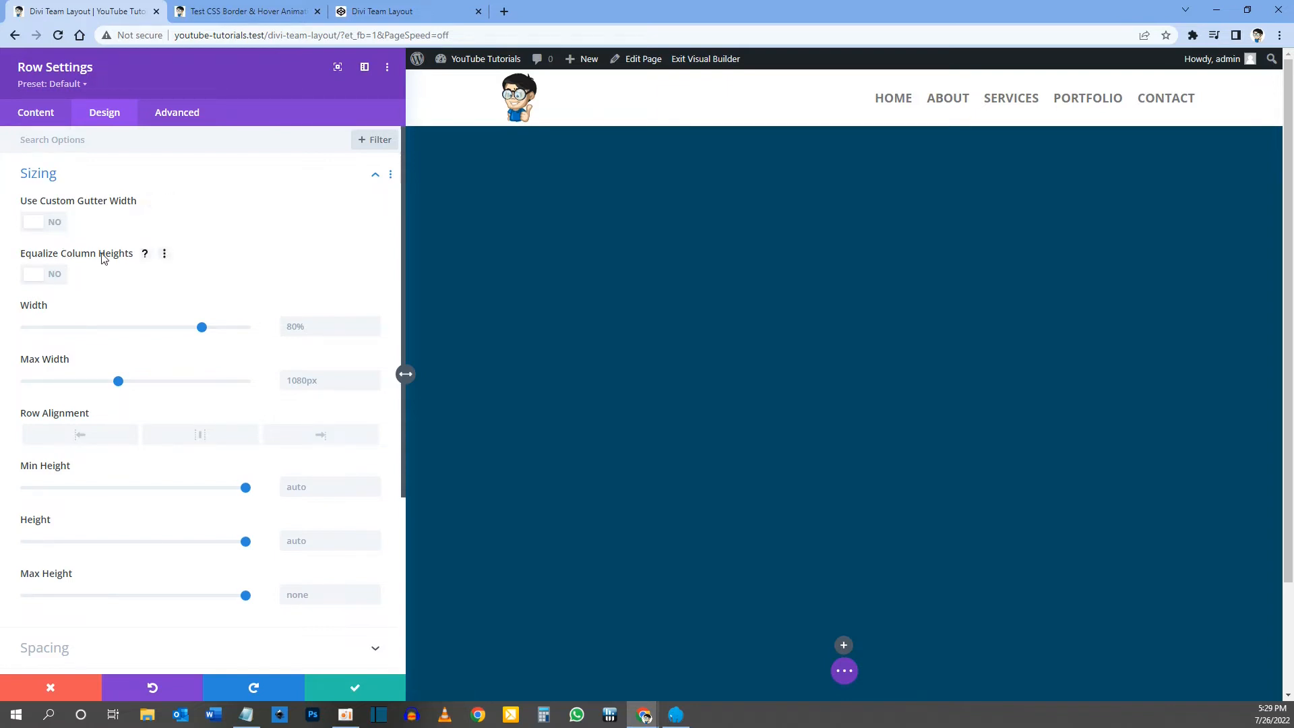
pyautogui.click(46, 281)
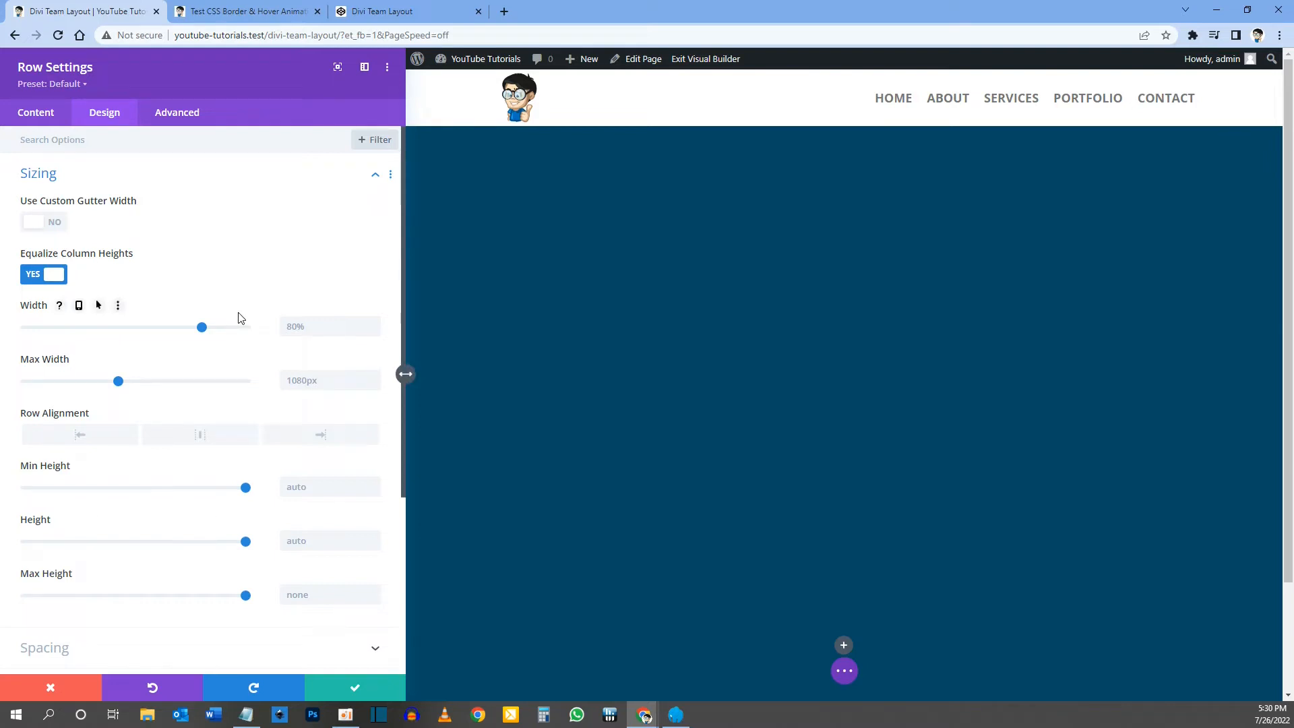
# Step: Copy the justify-content: center rule from the CodePen row snippet into the row's Main Element CSS
pyautogui.click(179, 121)
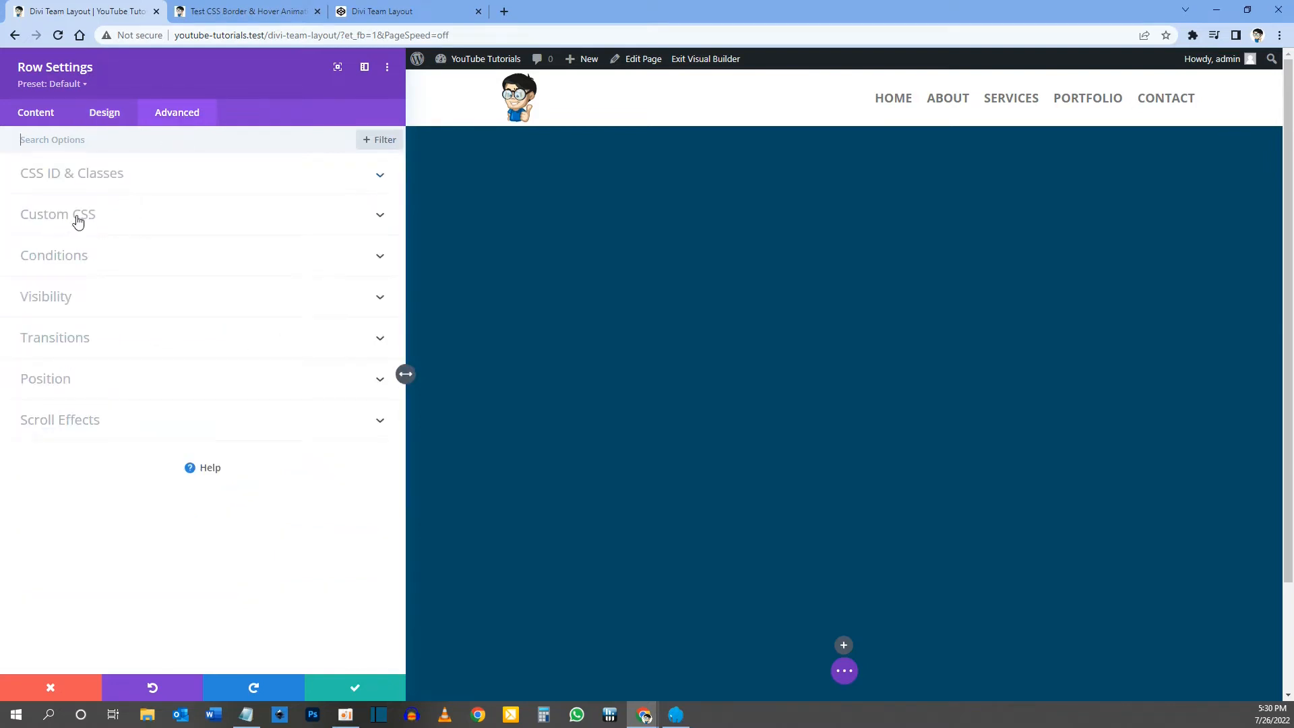
pyautogui.click(78, 215)
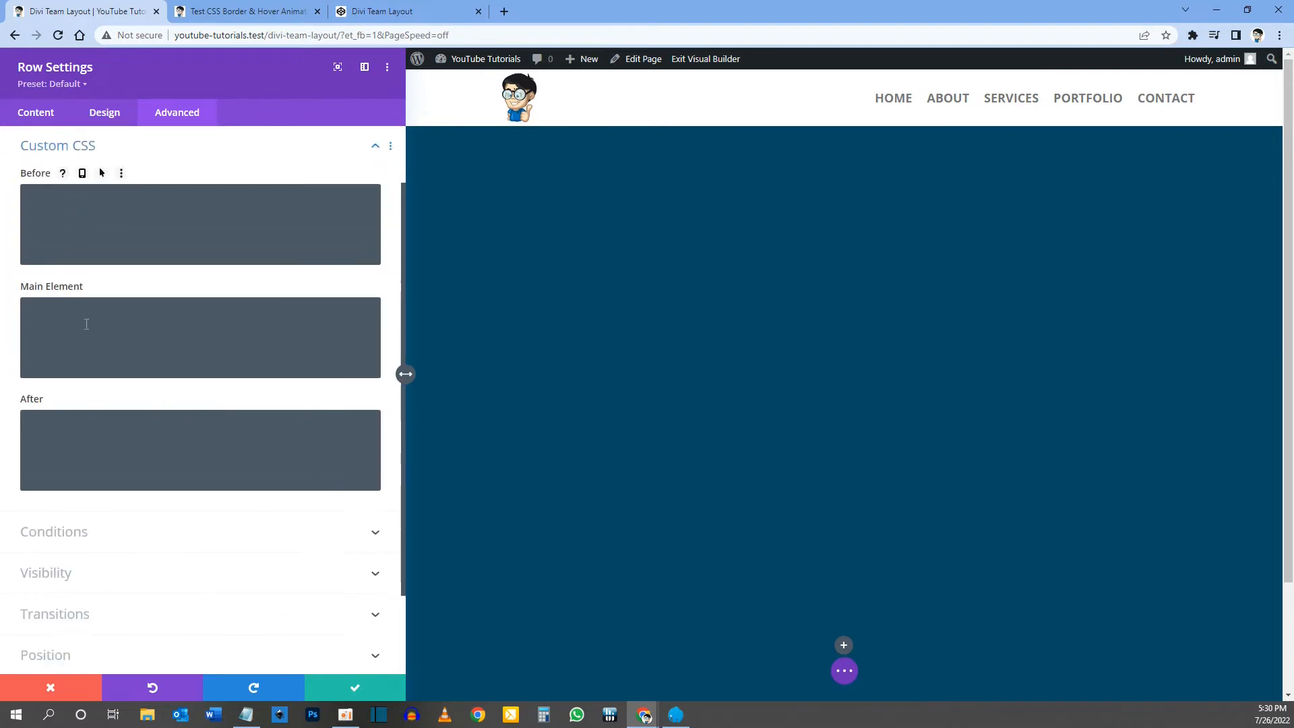
pyautogui.click(388, 12)
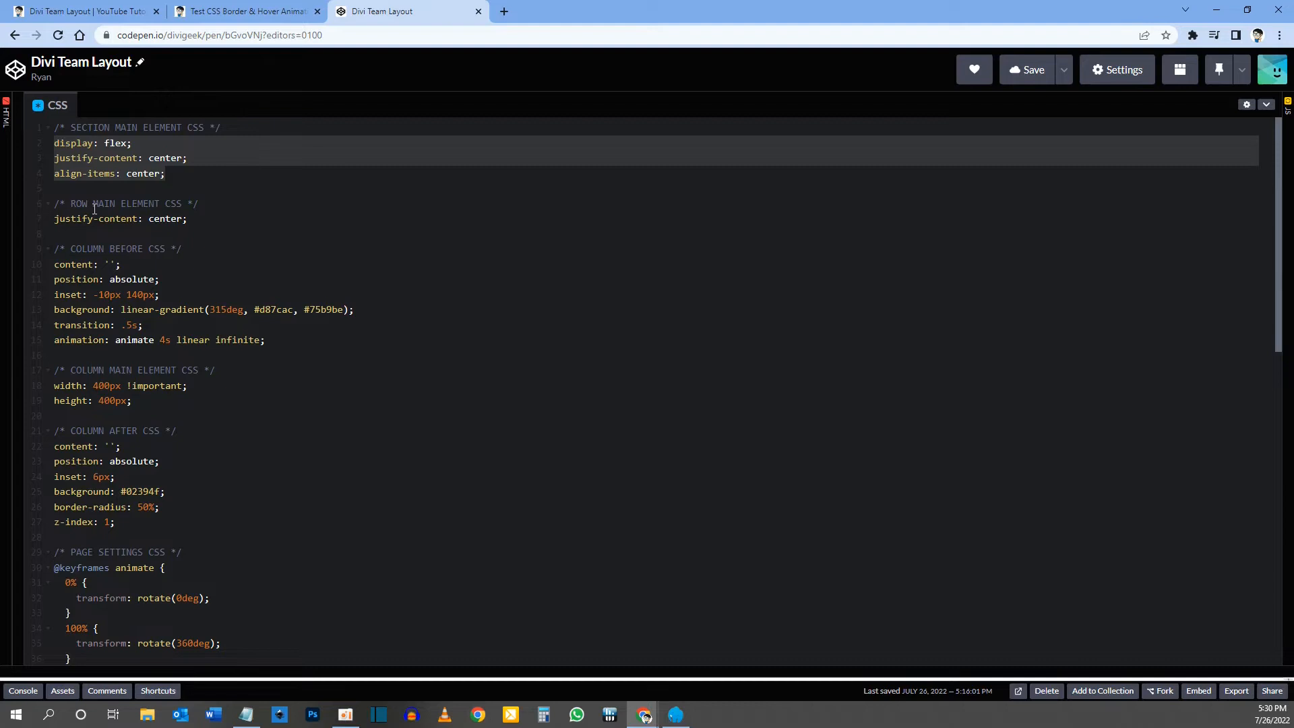
pyautogui.moveTo(71, 204)
pyautogui.mouseDown()
pyautogui.moveTo(187, 202)
pyautogui.moveTo(188, 220)
pyautogui.moveTo(61, 221)
pyautogui.mouseUp()
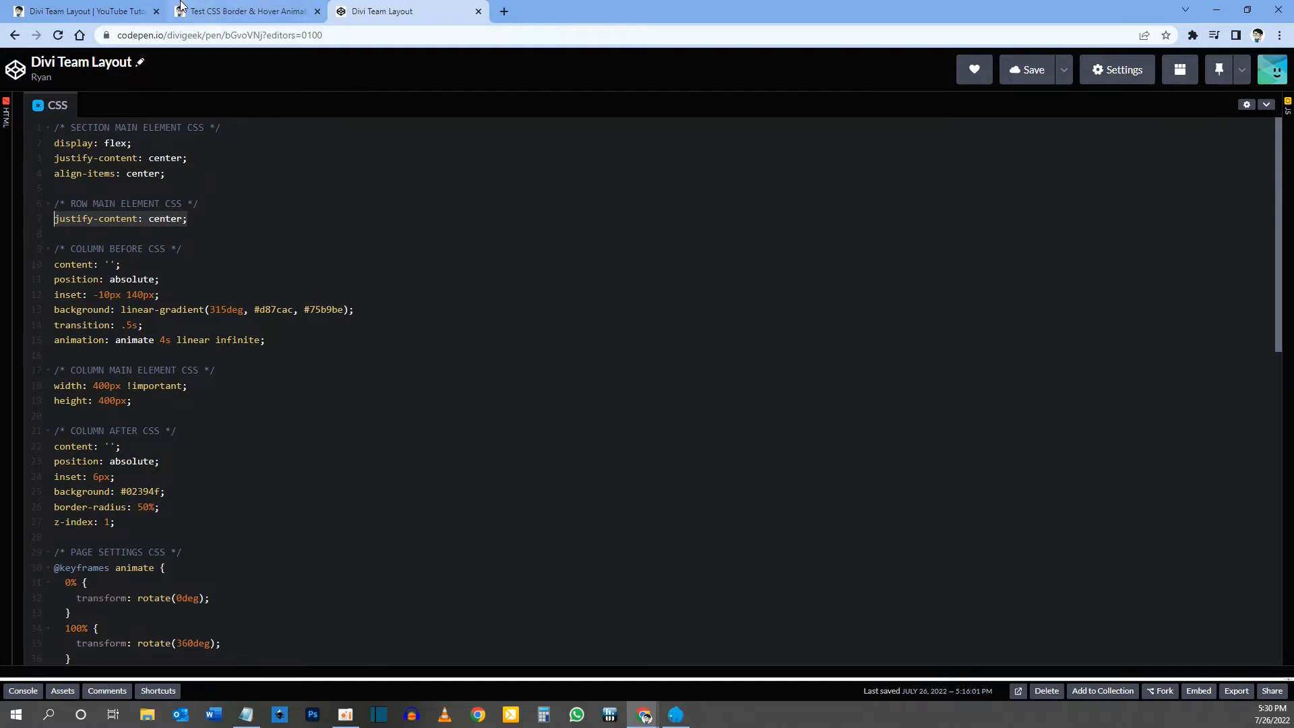
pyautogui.click(135, 12)
pyautogui.click(79, 298)
pyautogui.write('justify-content: center;')
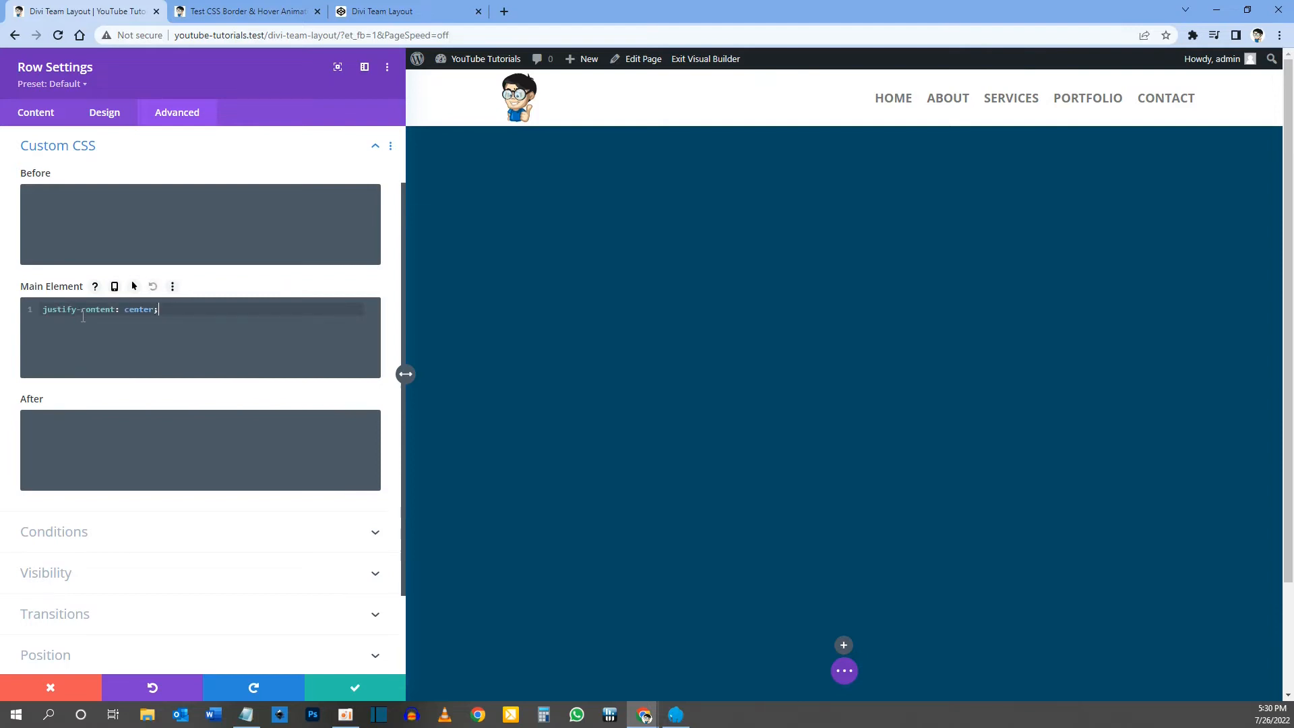
# Step: Set the background color of the row's column to #01161e
pyautogui.click(37, 115)
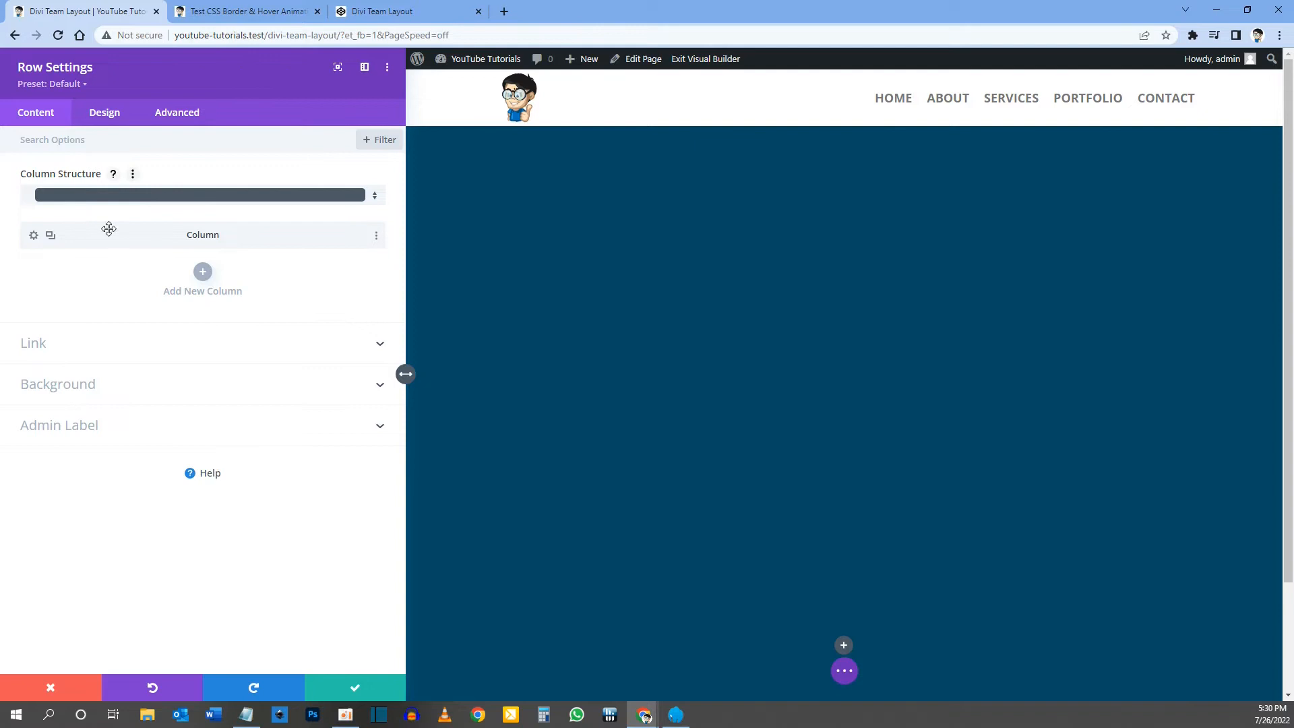
pyautogui.click(33, 236)
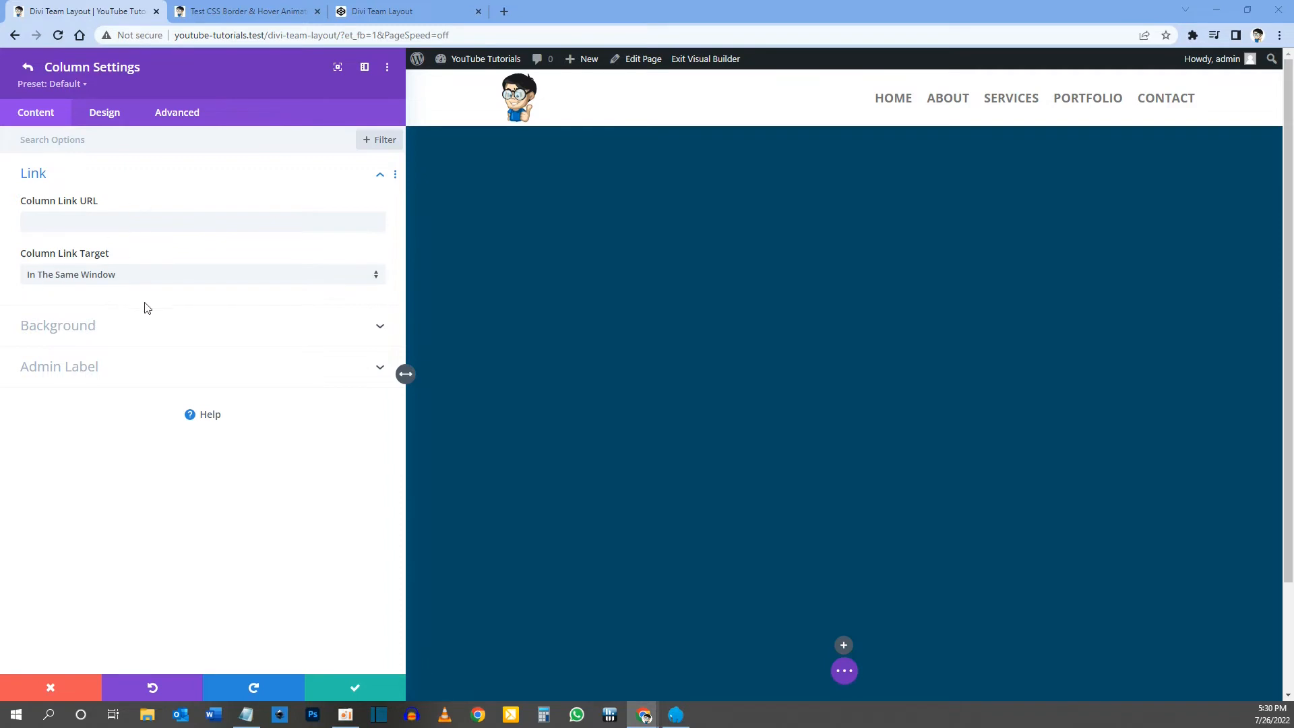
pyautogui.click(58, 329)
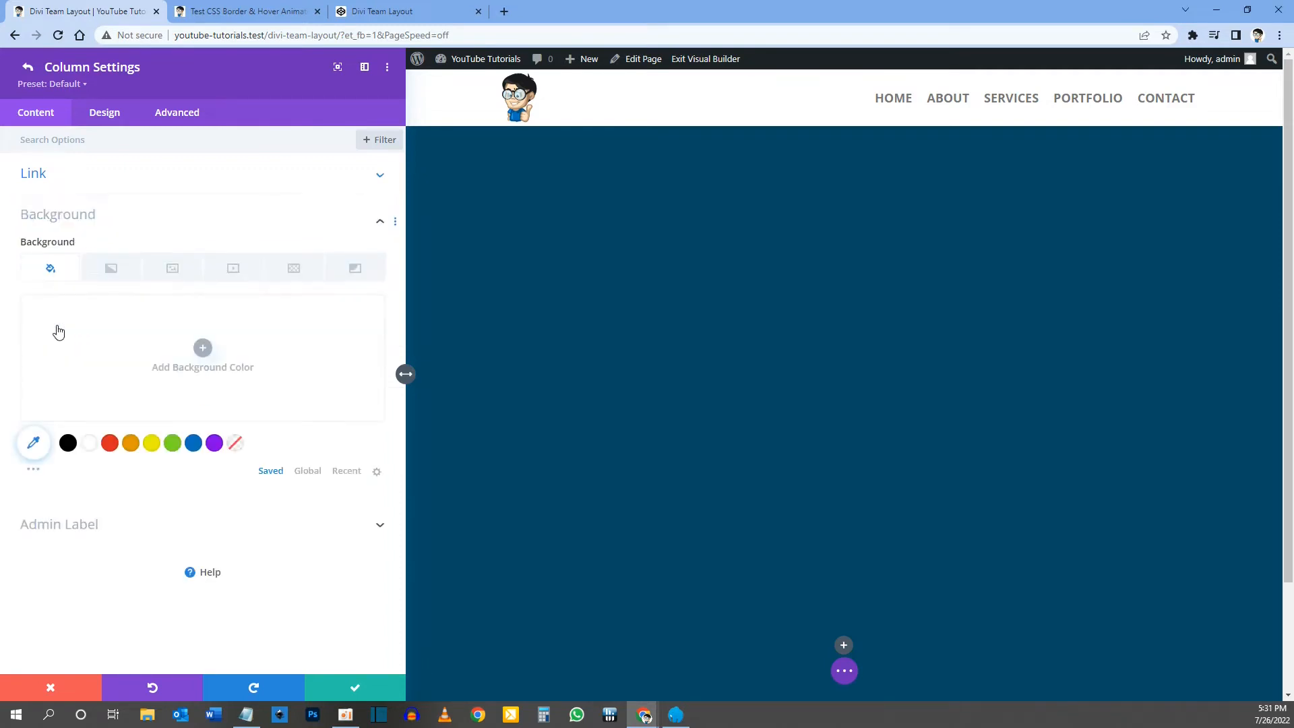
pyautogui.click(202, 355)
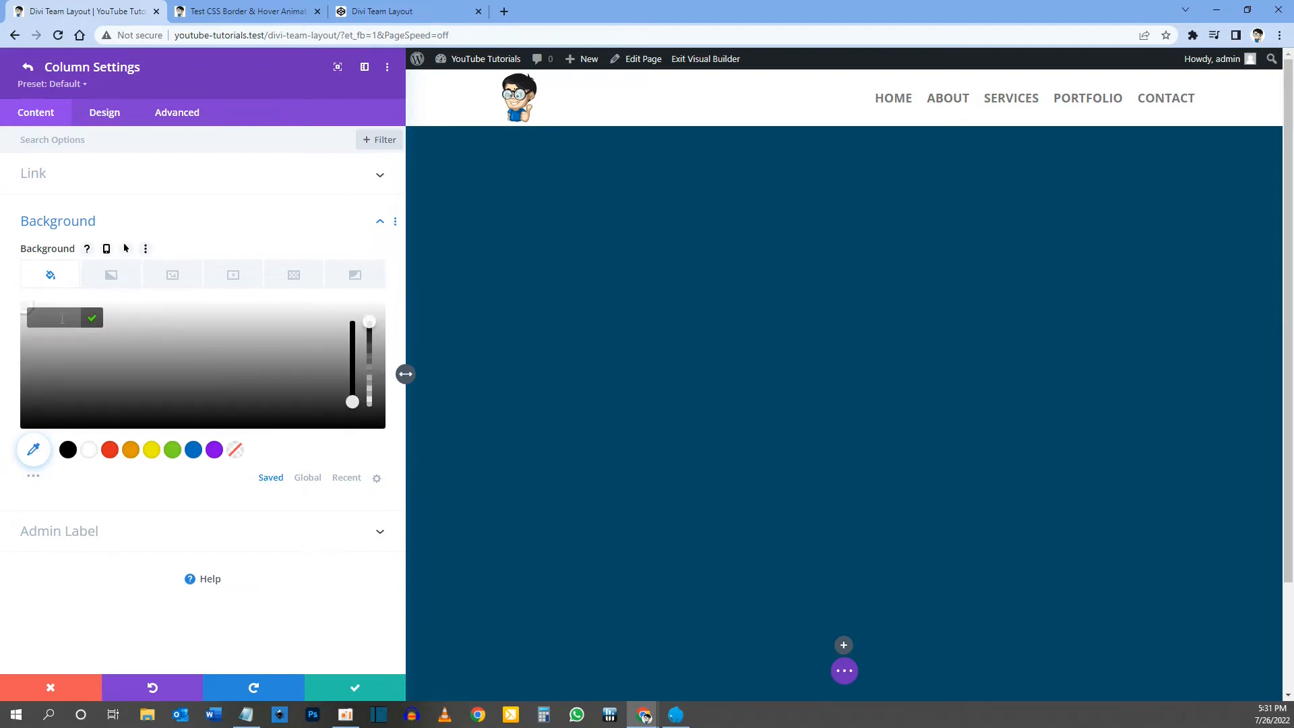
pyautogui.write('#01161e')
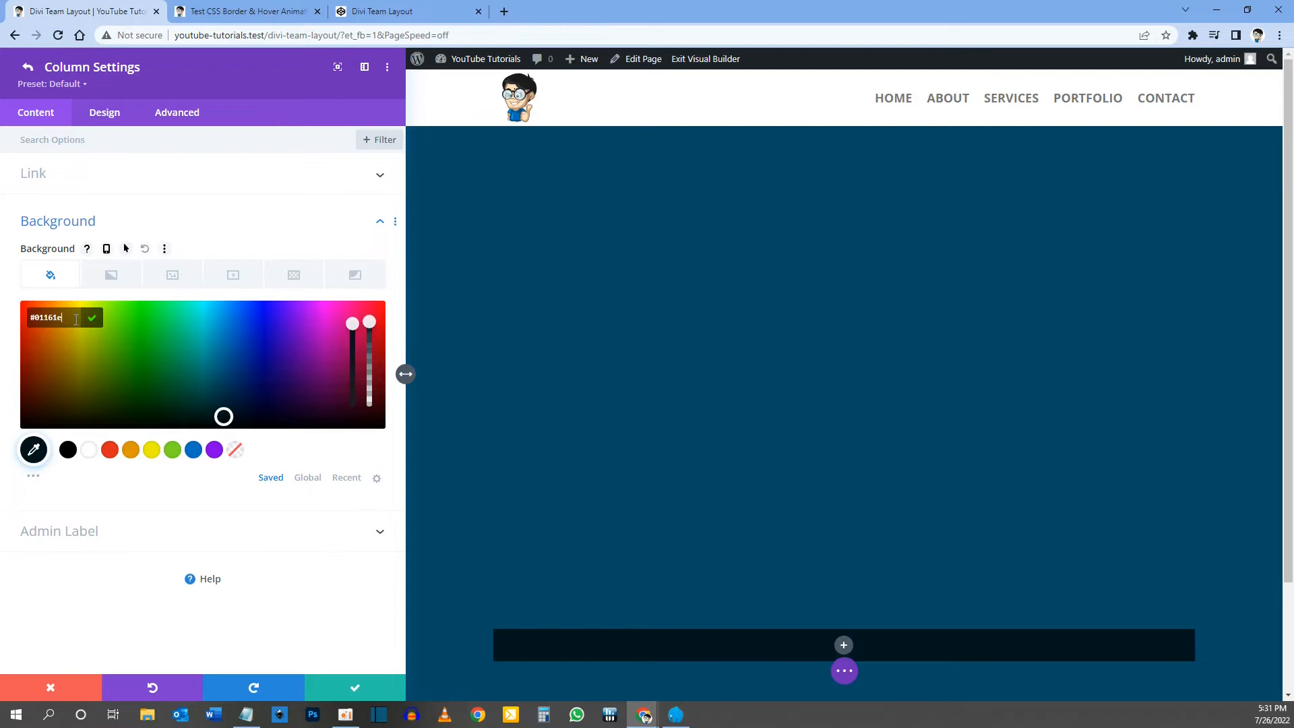
pyautogui.moveTo(63, 317); pyautogui.dragTo(25, 319)
# Step: Set all of the column's rounded corners to 50%
pyautogui.click(112, 115)
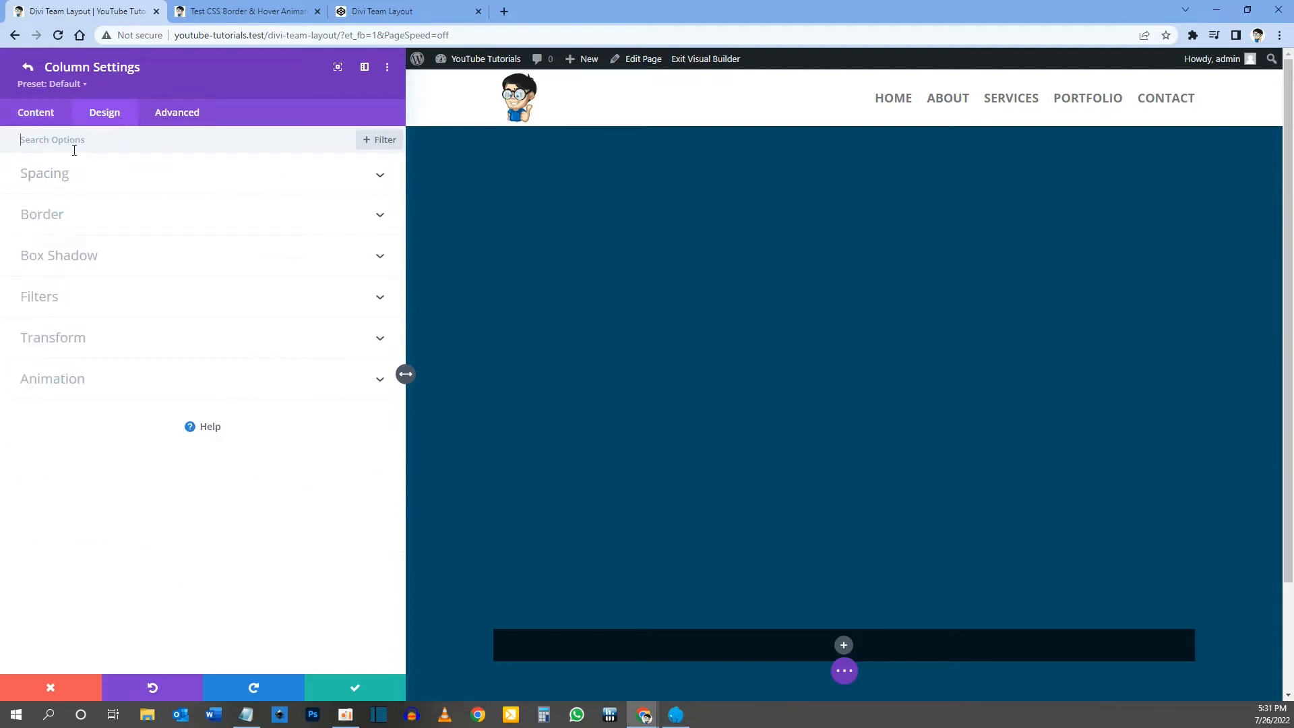
pyautogui.click(44, 216)
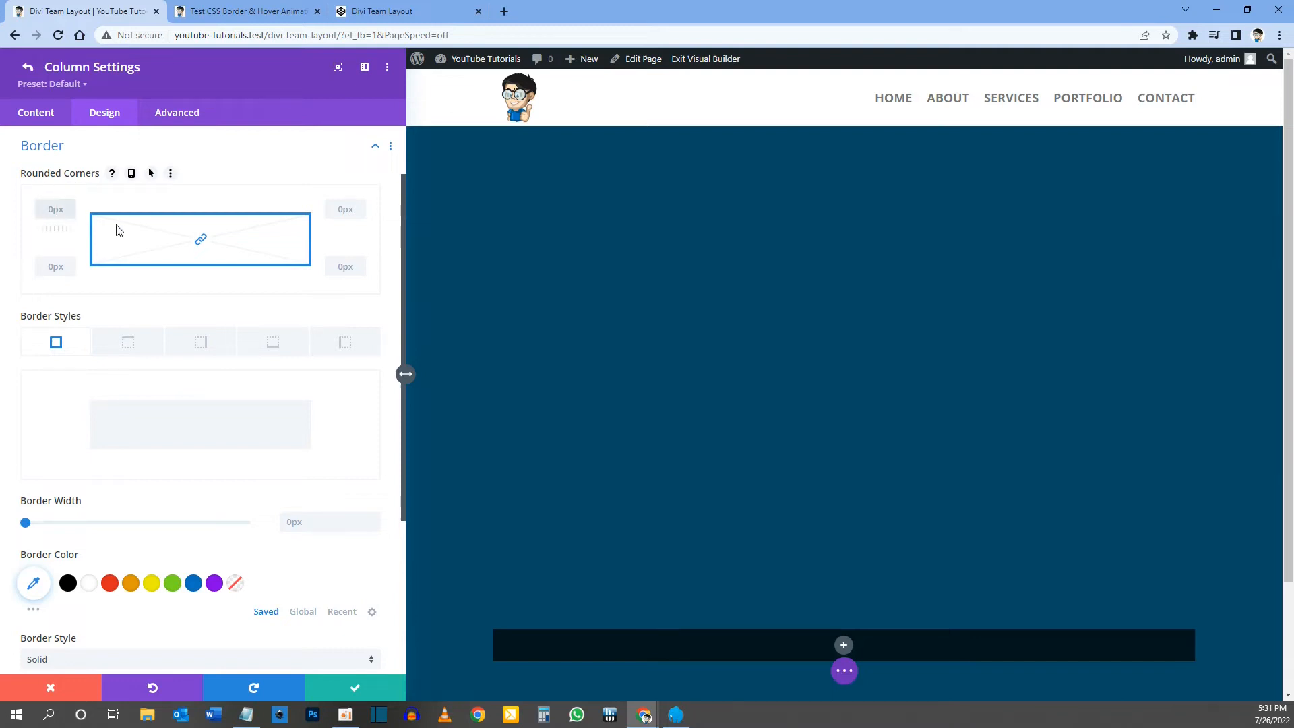
pyautogui.write('50')
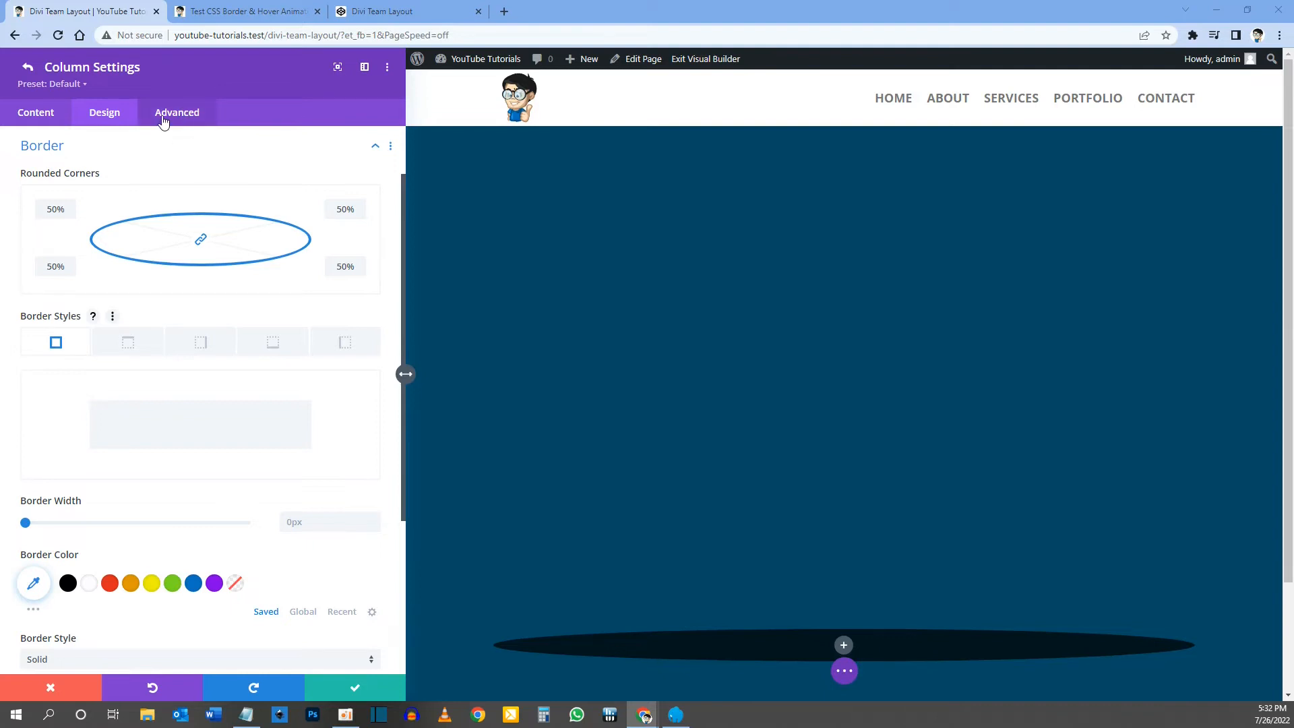
# Step: Assign the CSS class dg-box to the column
pyautogui.click(187, 118)
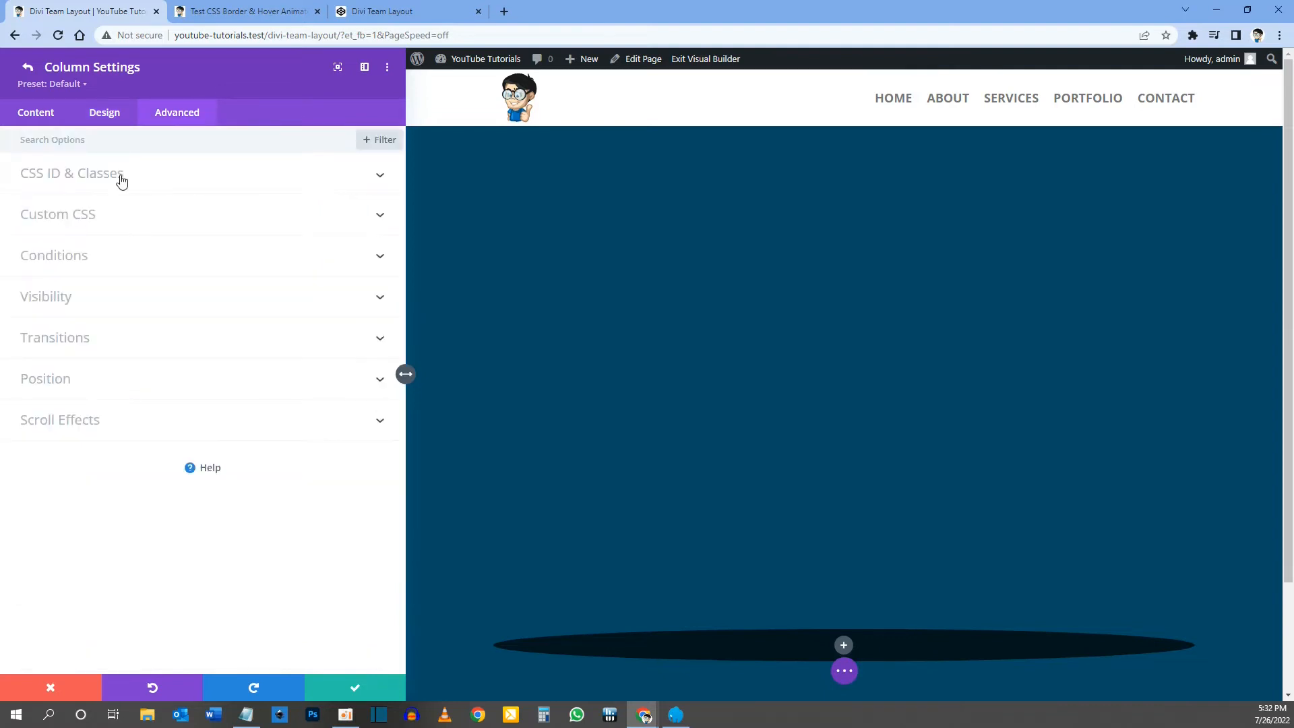
pyautogui.click(81, 178)
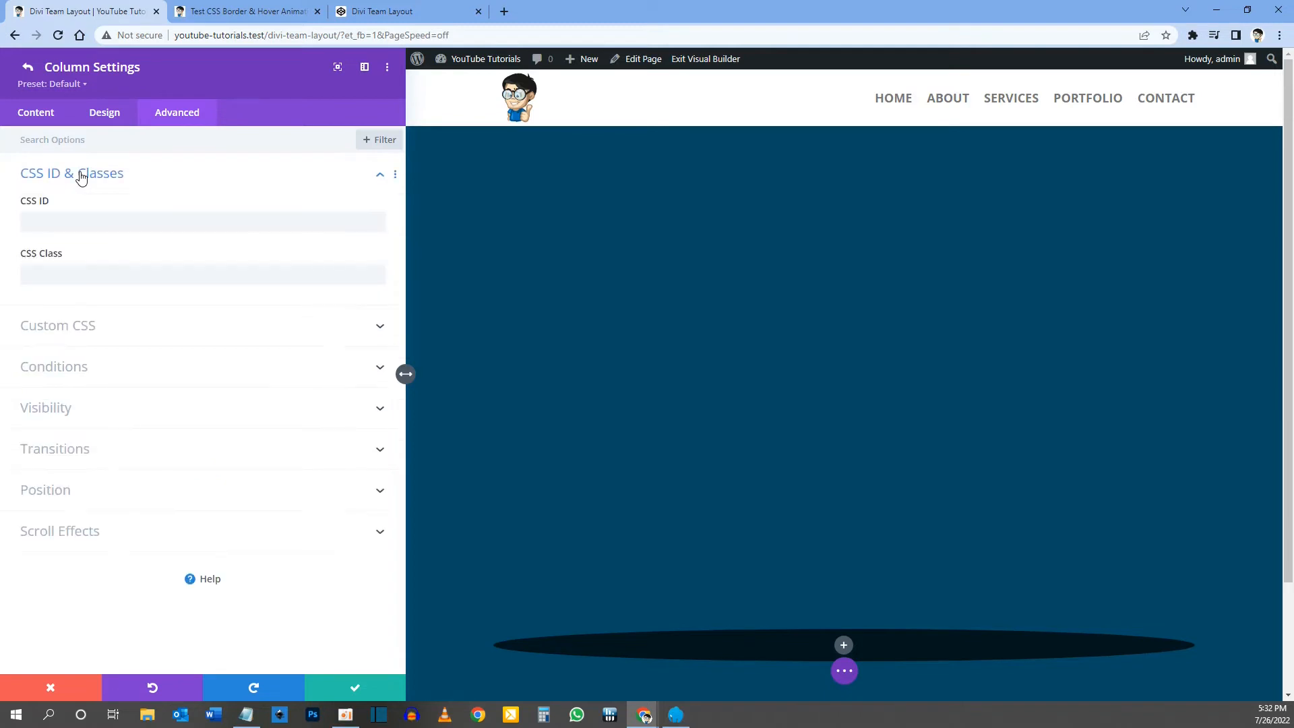
pyautogui.click(58, 268)
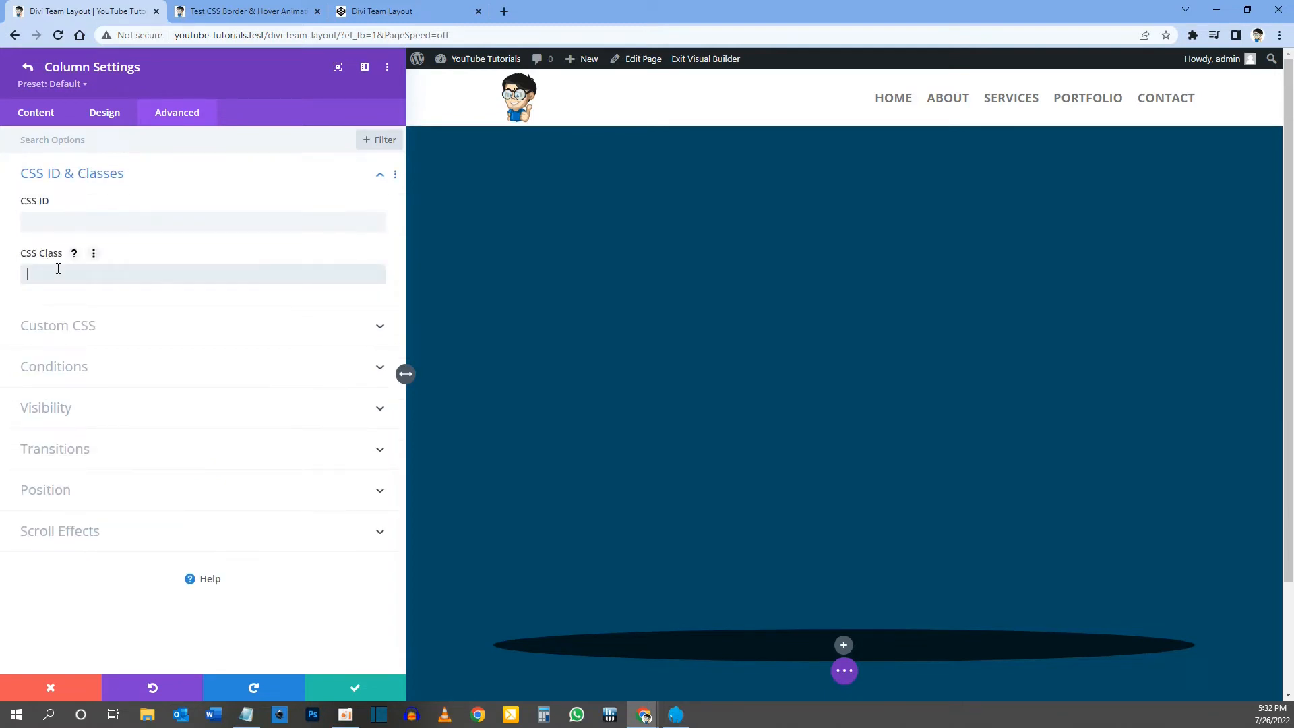
pyautogui.write('dg-box')
pyautogui.moveTo(69, 274); pyautogui.dragTo(19, 279)
pyautogui.click(91, 277)
# Step: Open the column's custom CSS, and in CodePen move the COLUMN MAIN ELEMENT CSS block directly below the row main element rule
pyautogui.click(86, 329)
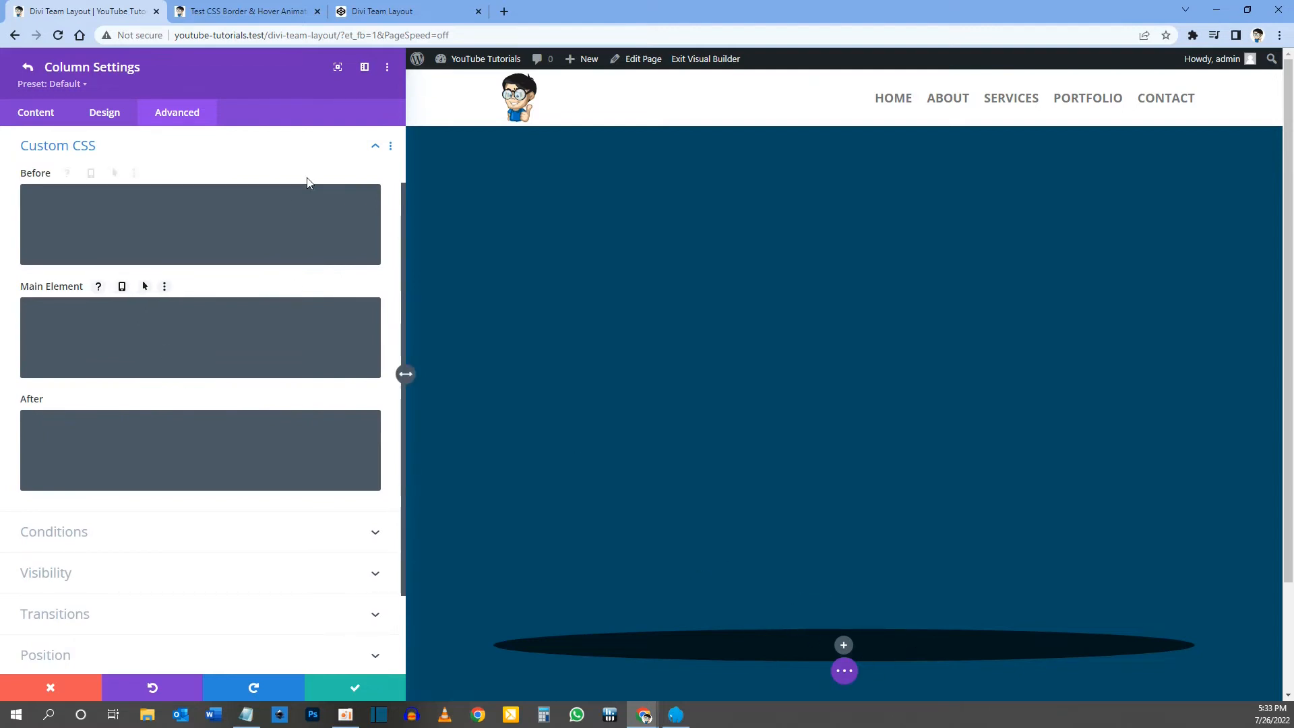
pyautogui.click(378, 13)
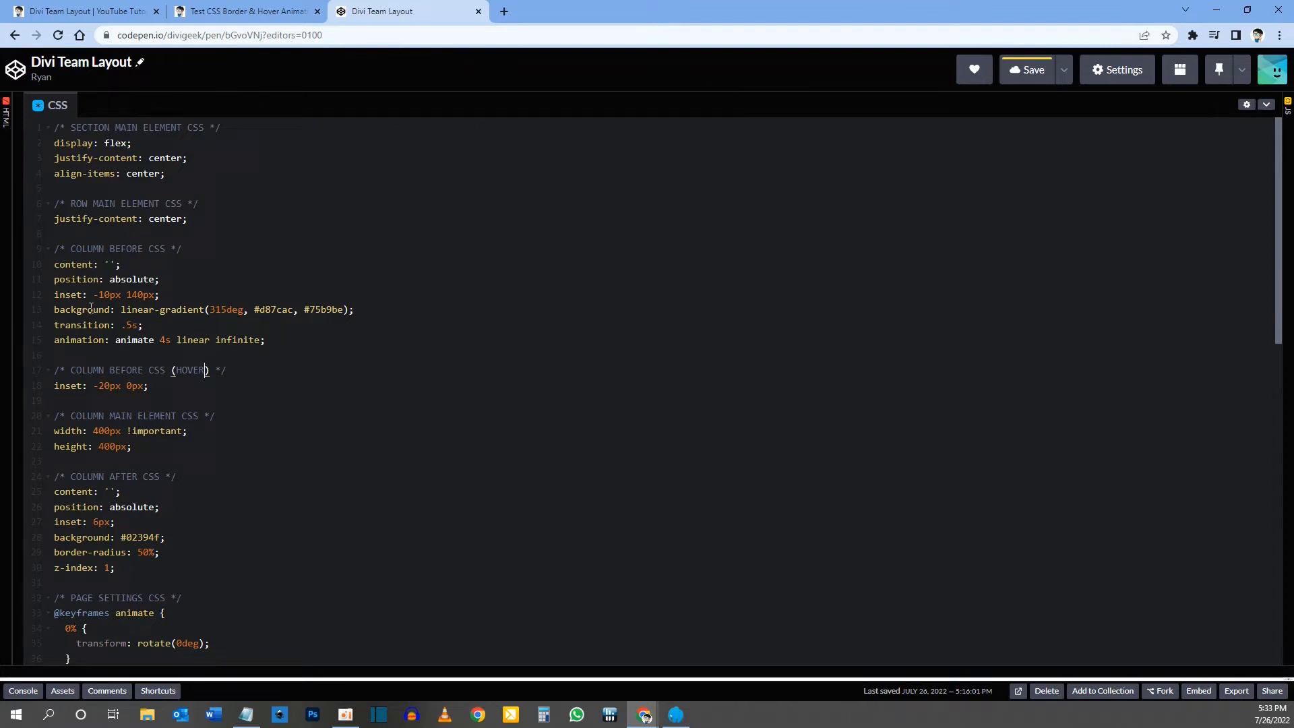
pyautogui.moveTo(55, 415); pyautogui.dragTo(137, 452)
pyautogui.hotkey('ctrl', 'x')
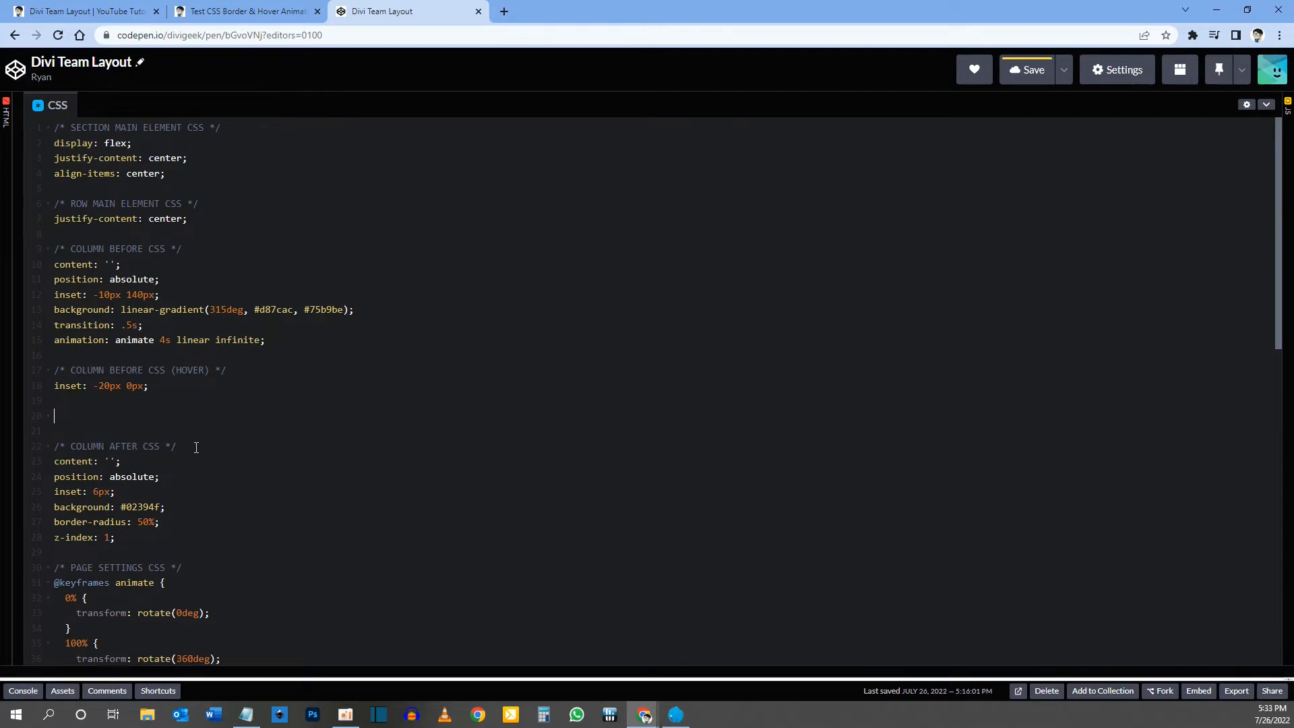
pyautogui.press('BackSpace')
pyautogui.press('BackSpace')
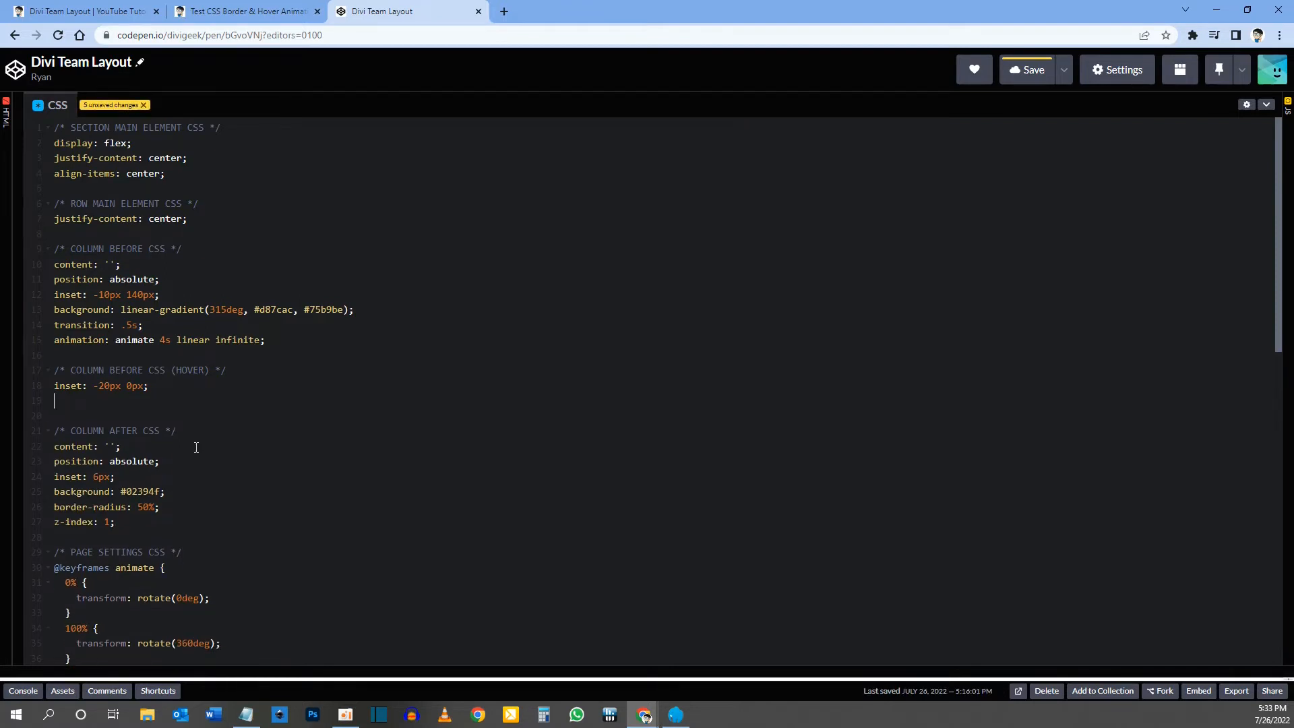
pyautogui.click(195, 219)
pyautogui.press('Return')
pyautogui.press('Return')
pyautogui.hotkey('ctrl', 'v')
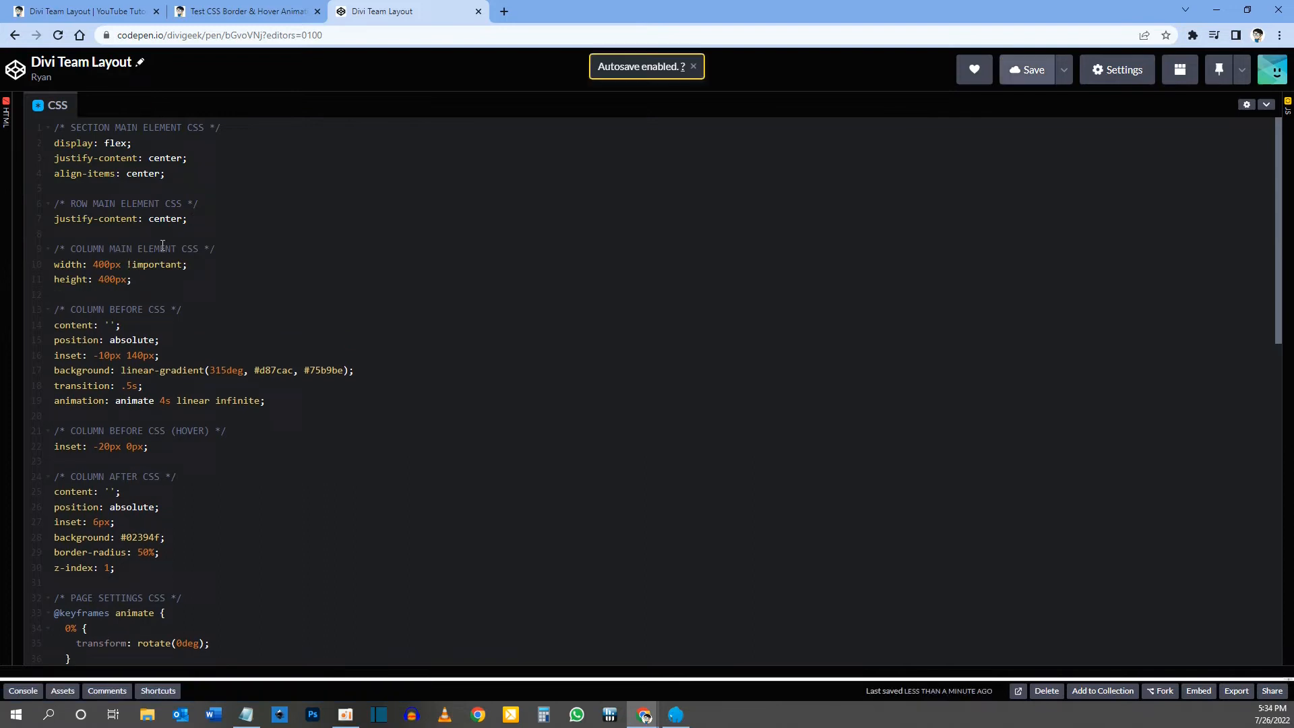
# Step: Copy the width: 400px !important and height: 400px rules from CodePen into the column's Main Element CSS
pyautogui.moveTo(56, 250); pyautogui.dragTo(217, 249)
pyautogui.moveTo(162, 281); pyautogui.dragTo(59, 264)
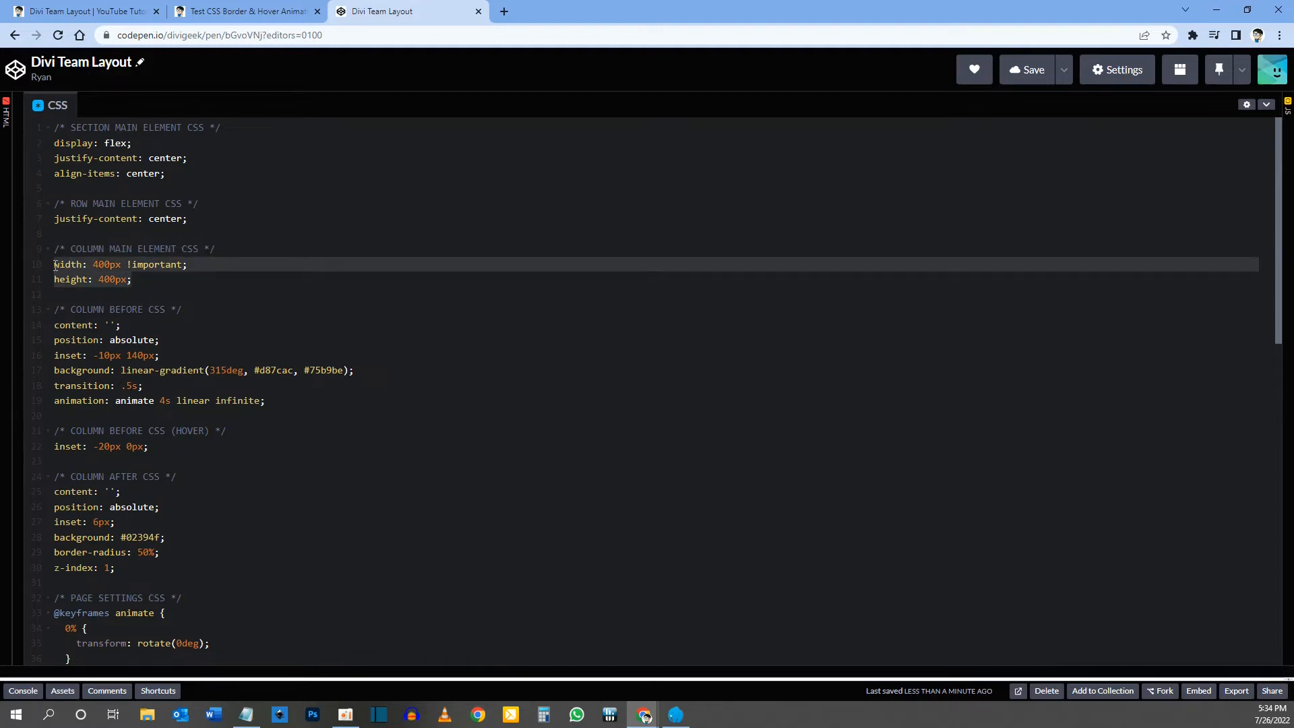
pyautogui.click(101, 11)
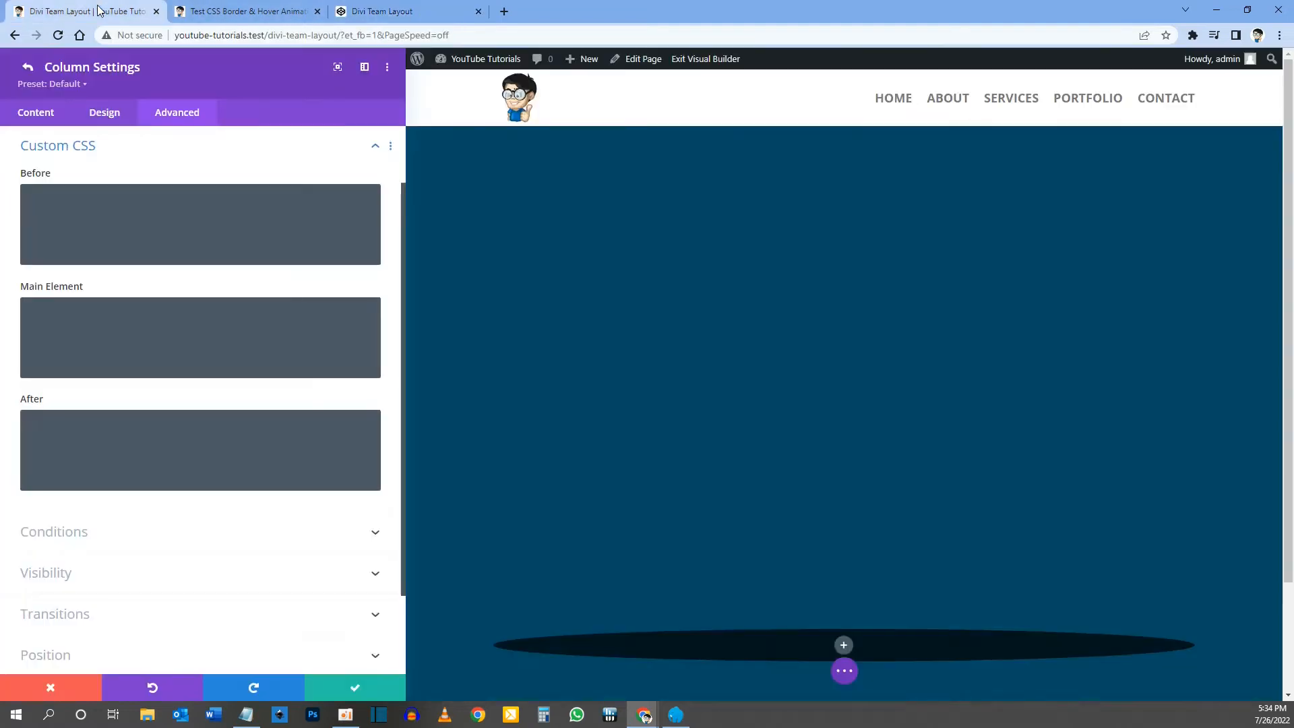
pyautogui.click(74, 316)
pyautogui.hotkey('ctrl', 'v')
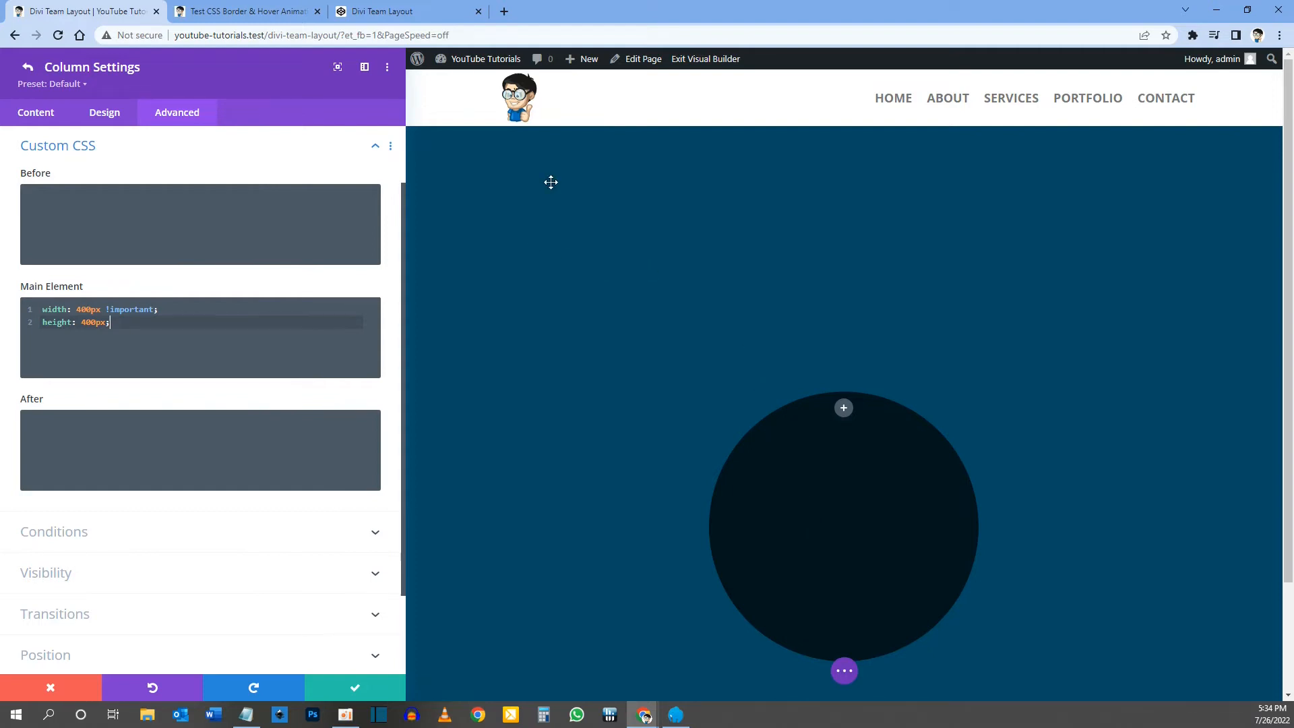
# Step: Copy the six COLUMN BEFORE CSS rules, from content through animation: animate 4s linear infinite, from CodePen into the column's Before CSS
pyautogui.click(391, 11)
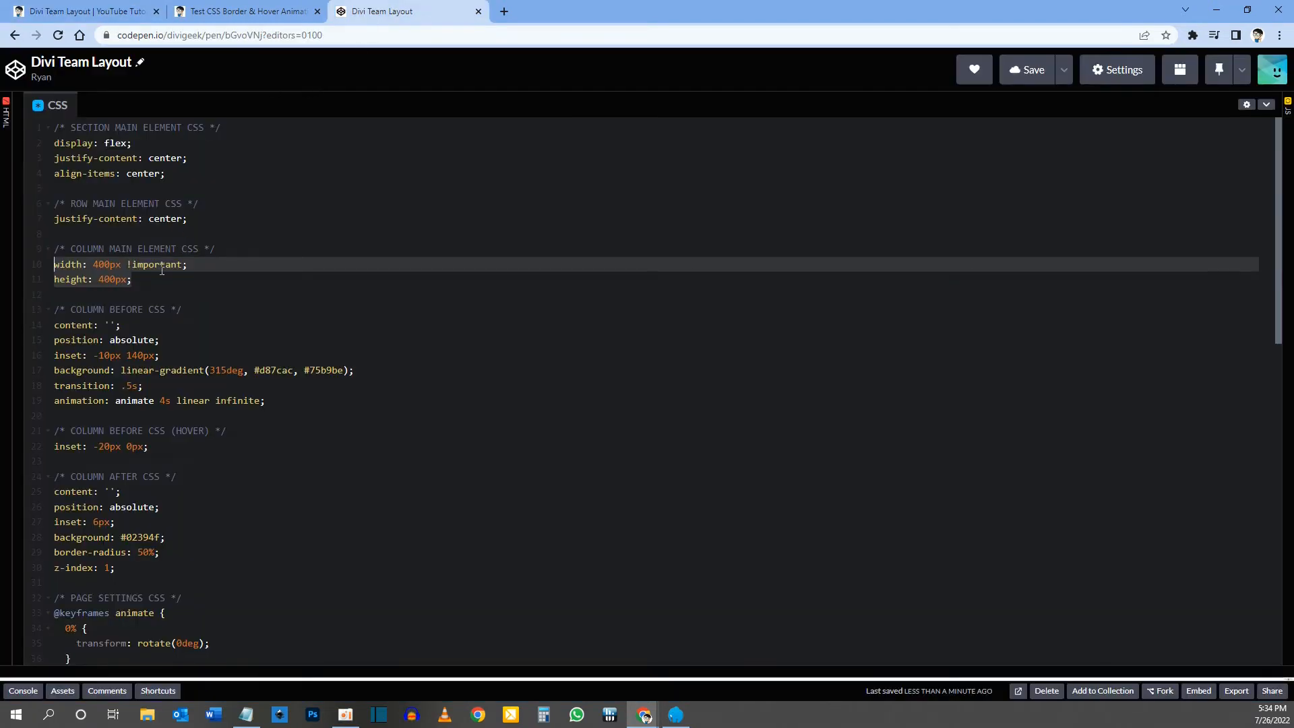
pyautogui.moveTo(57, 308); pyautogui.dragTo(166, 314)
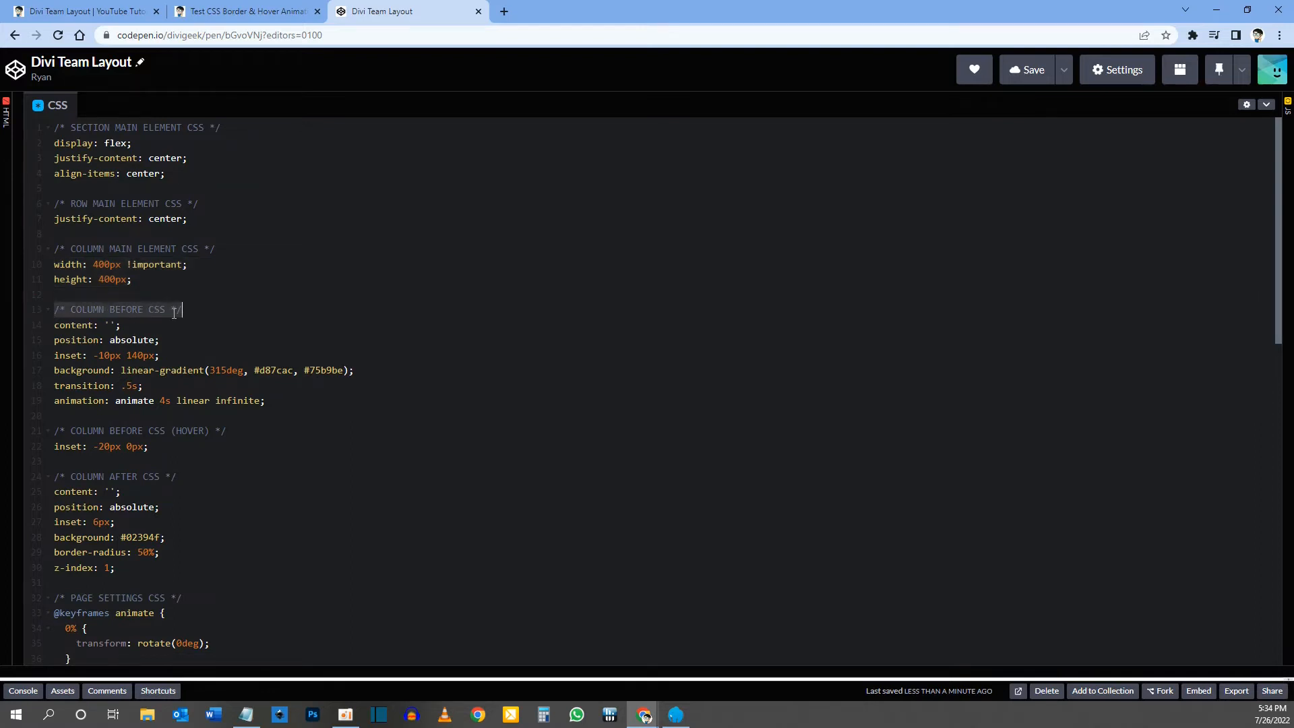
pyautogui.click(93, 311)
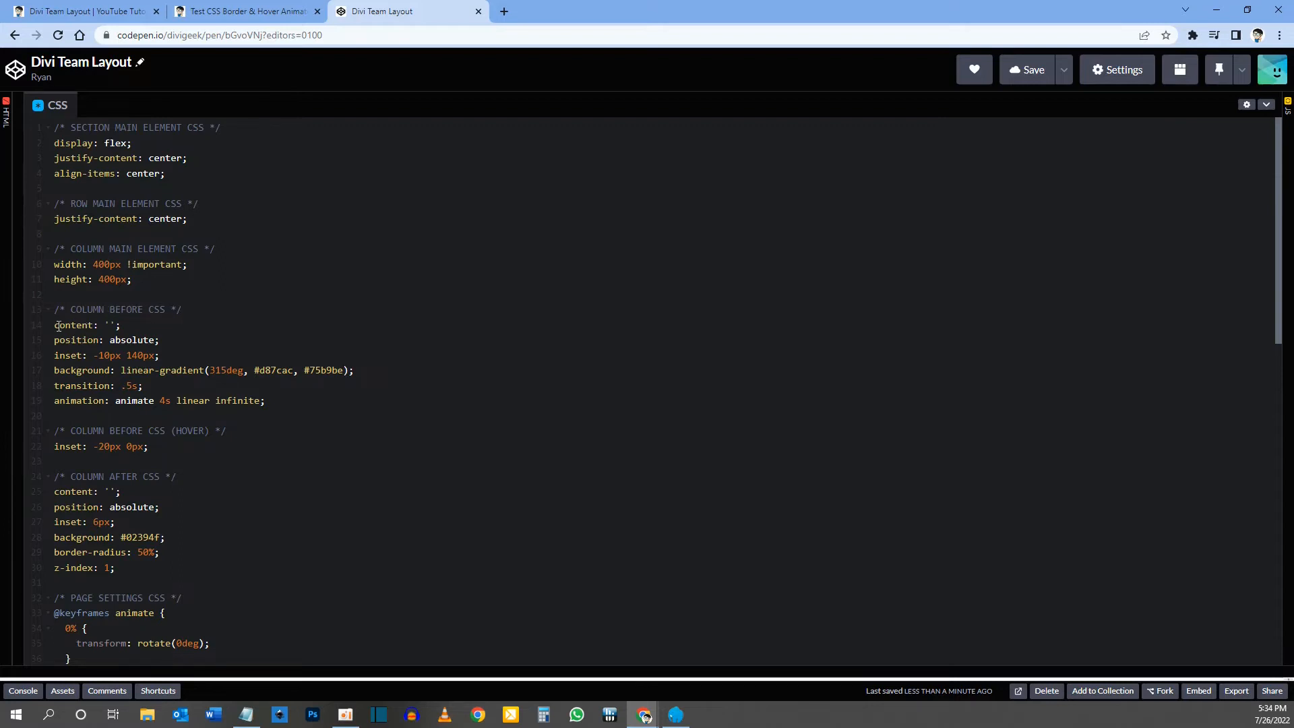
pyautogui.moveTo(57, 326); pyautogui.dragTo(268, 402)
pyautogui.hotkey('ctrl', 'c')
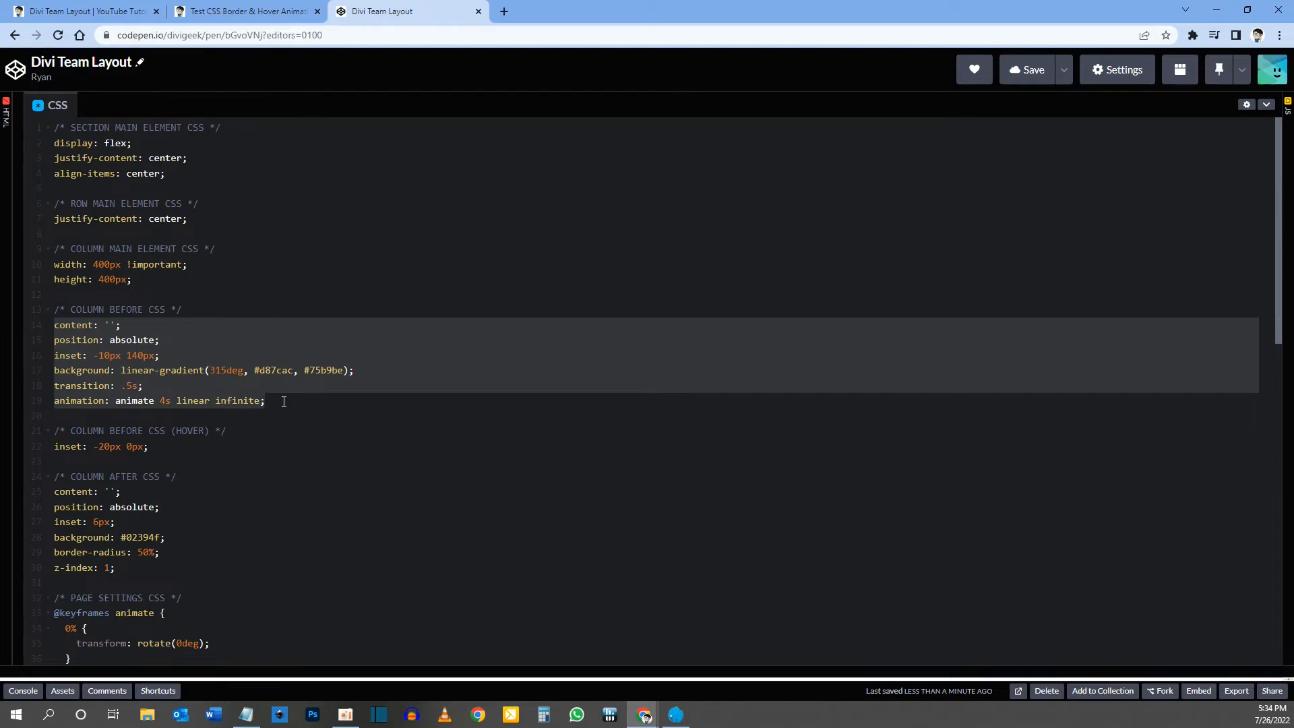
pyautogui.click(87, 11)
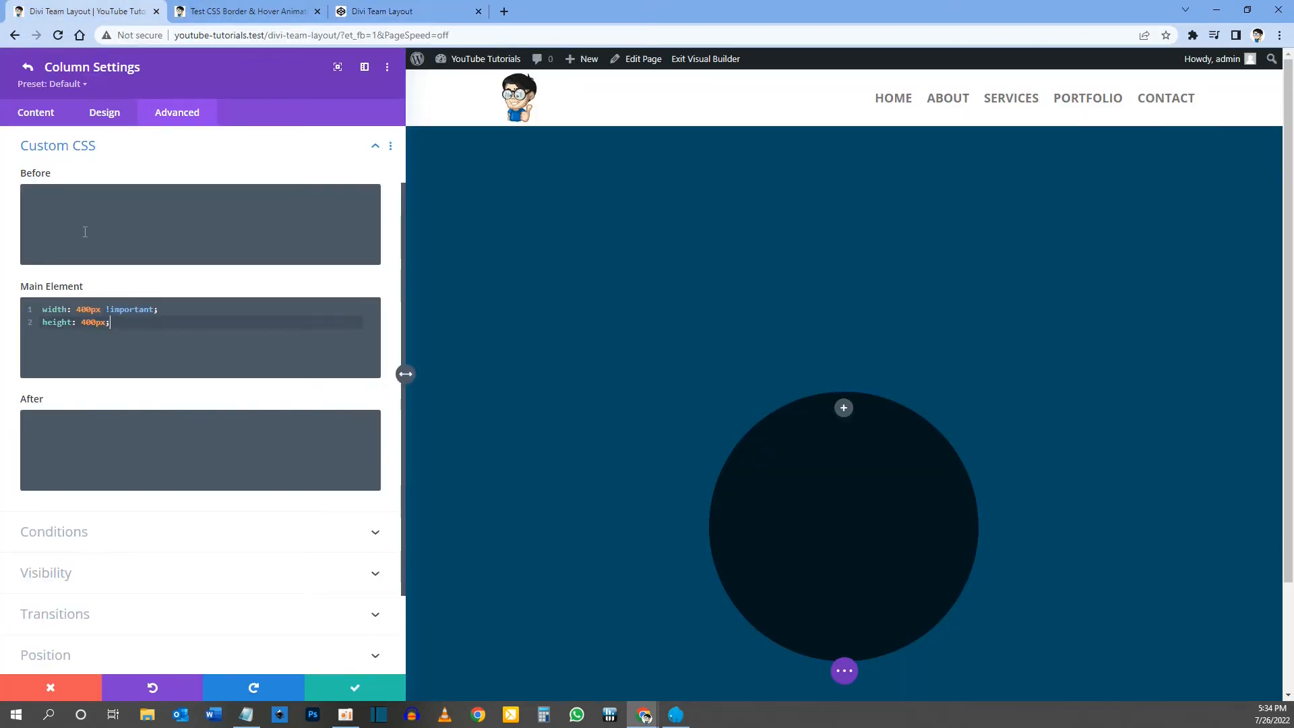
pyautogui.click(48, 196)
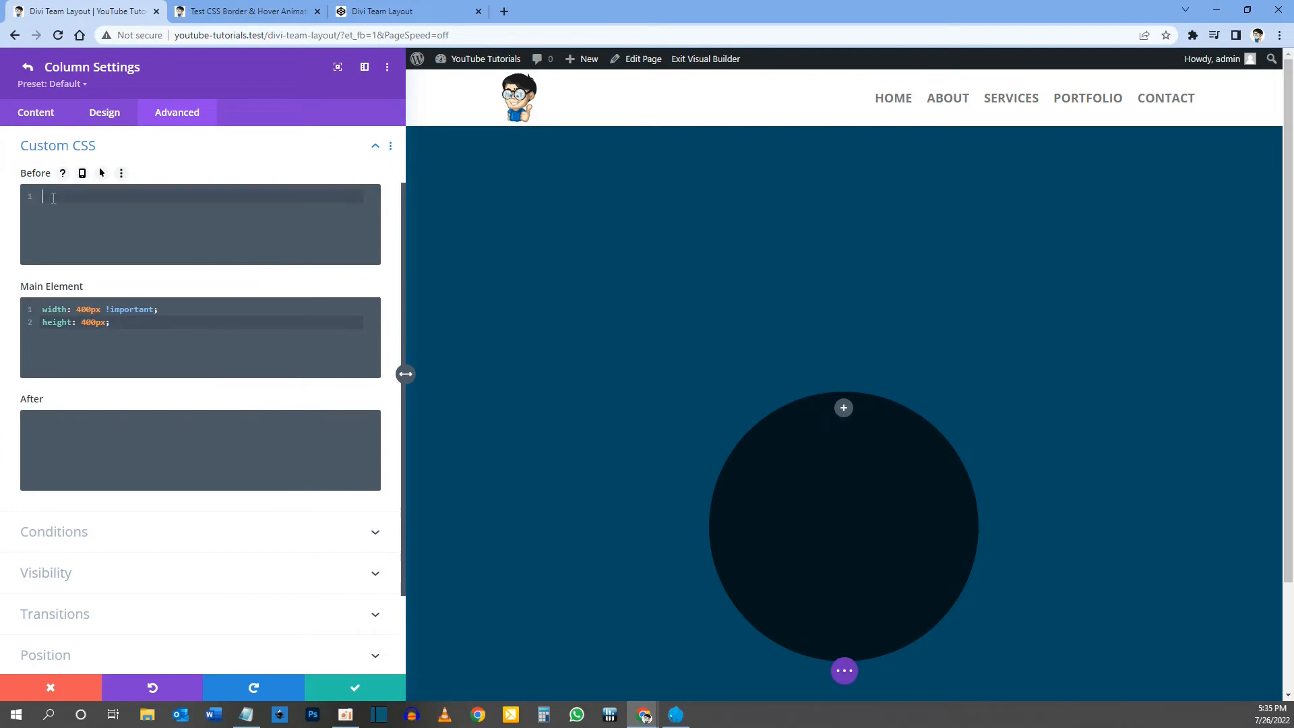
pyautogui.hotkey('ctrl', 'v')
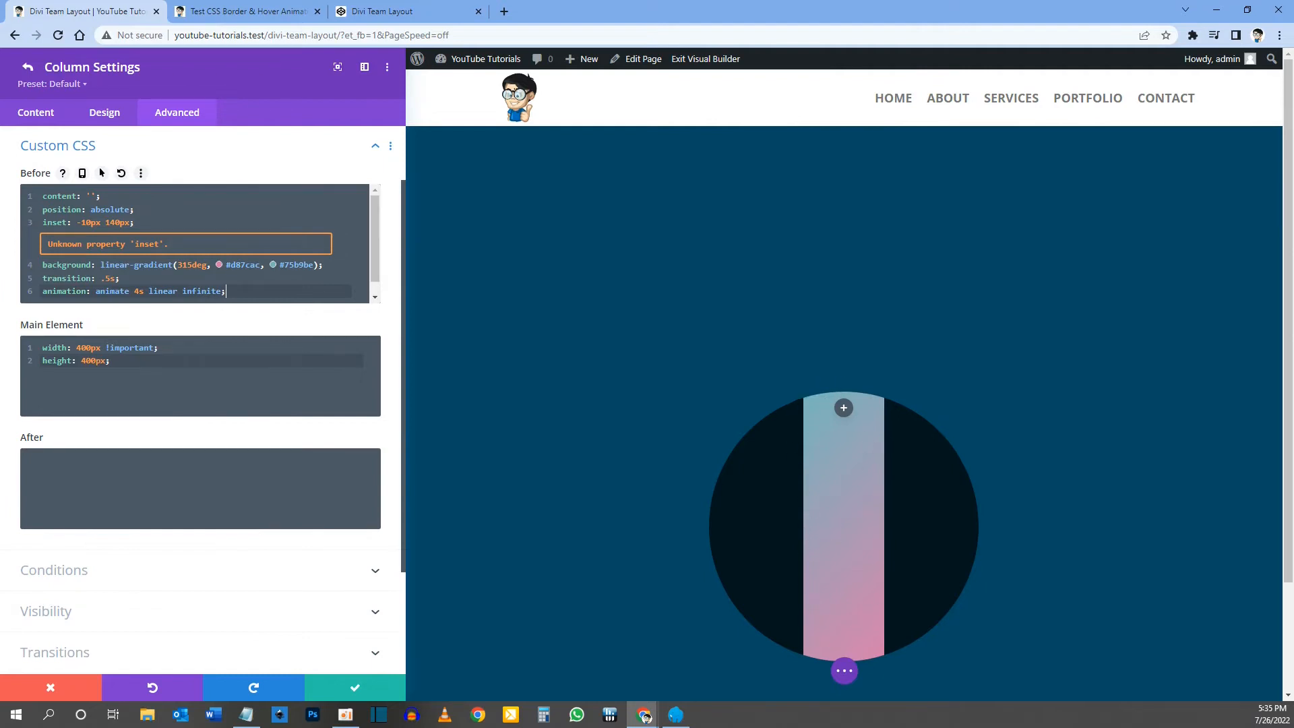
# Step: Copy inset: -20px 0px from CodePen's COLUMN BEFORE CSS (HOVER) block into the hover state of the column's Before CSS, and return to the desktop state
pyautogui.click(357, 13)
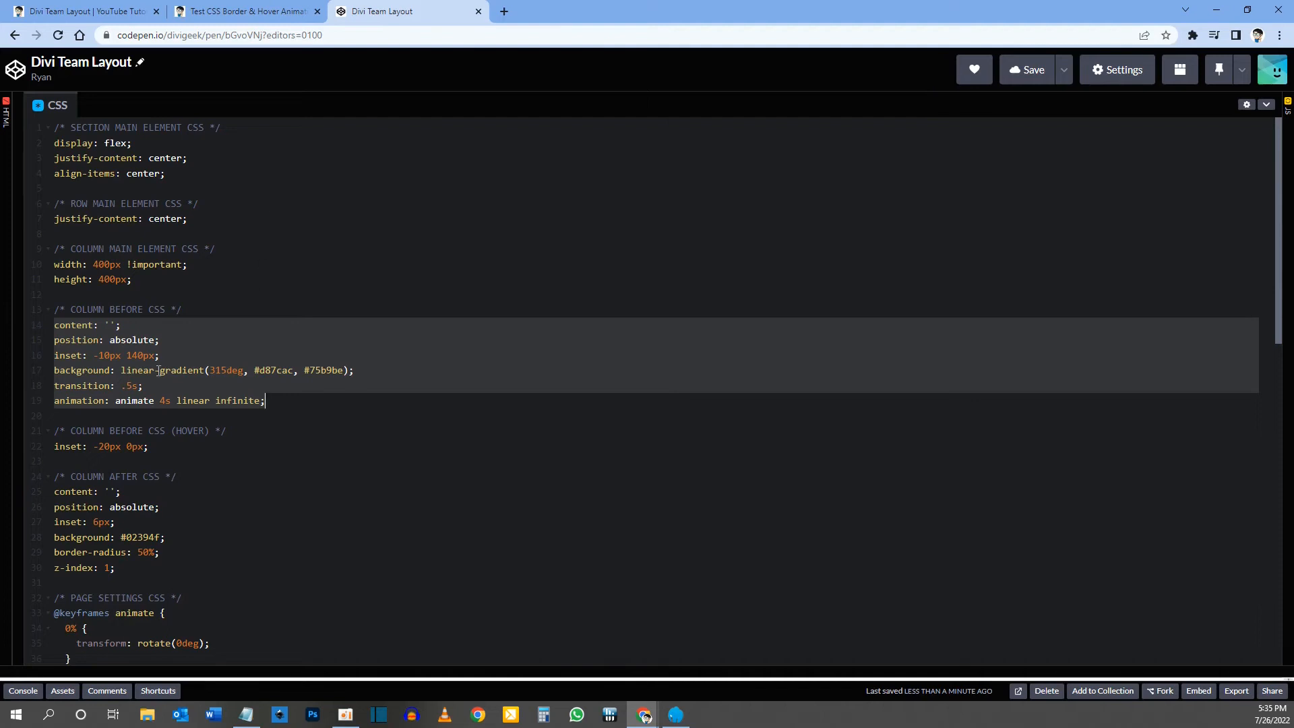
pyautogui.scroll(-2, 159, 370)
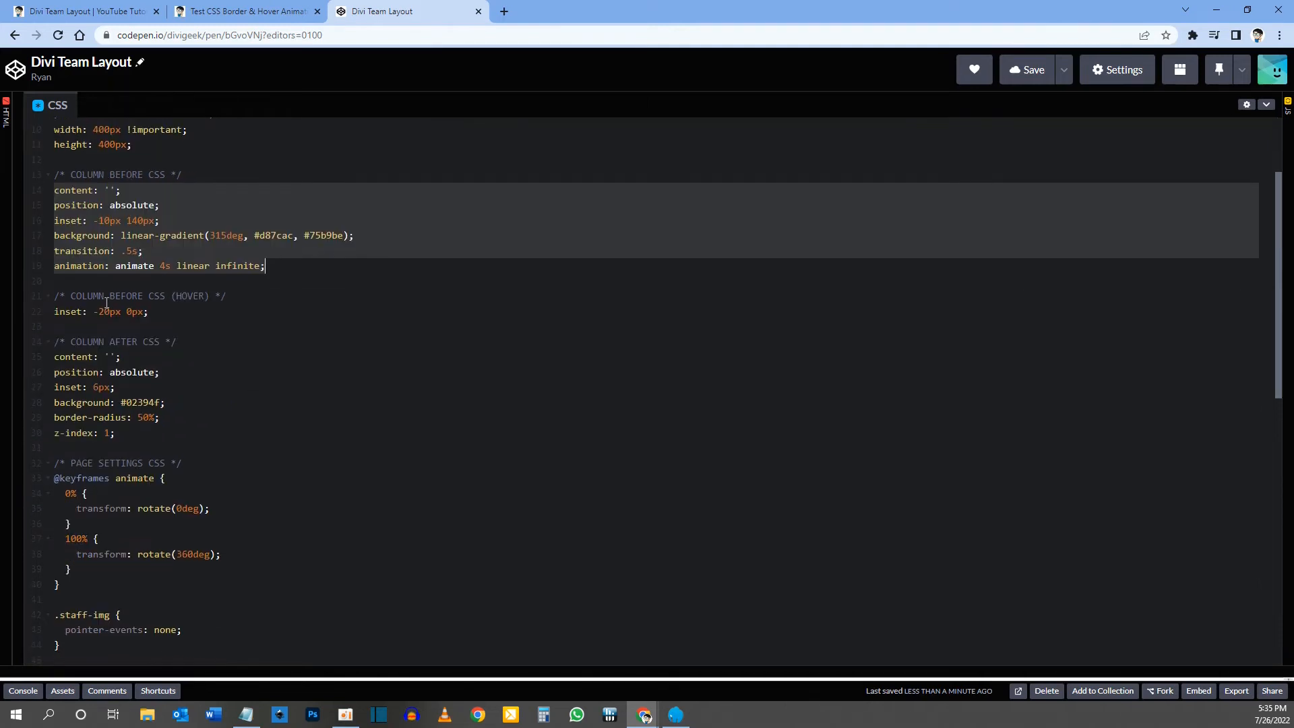
pyautogui.moveTo(59, 295); pyautogui.dragTo(232, 298)
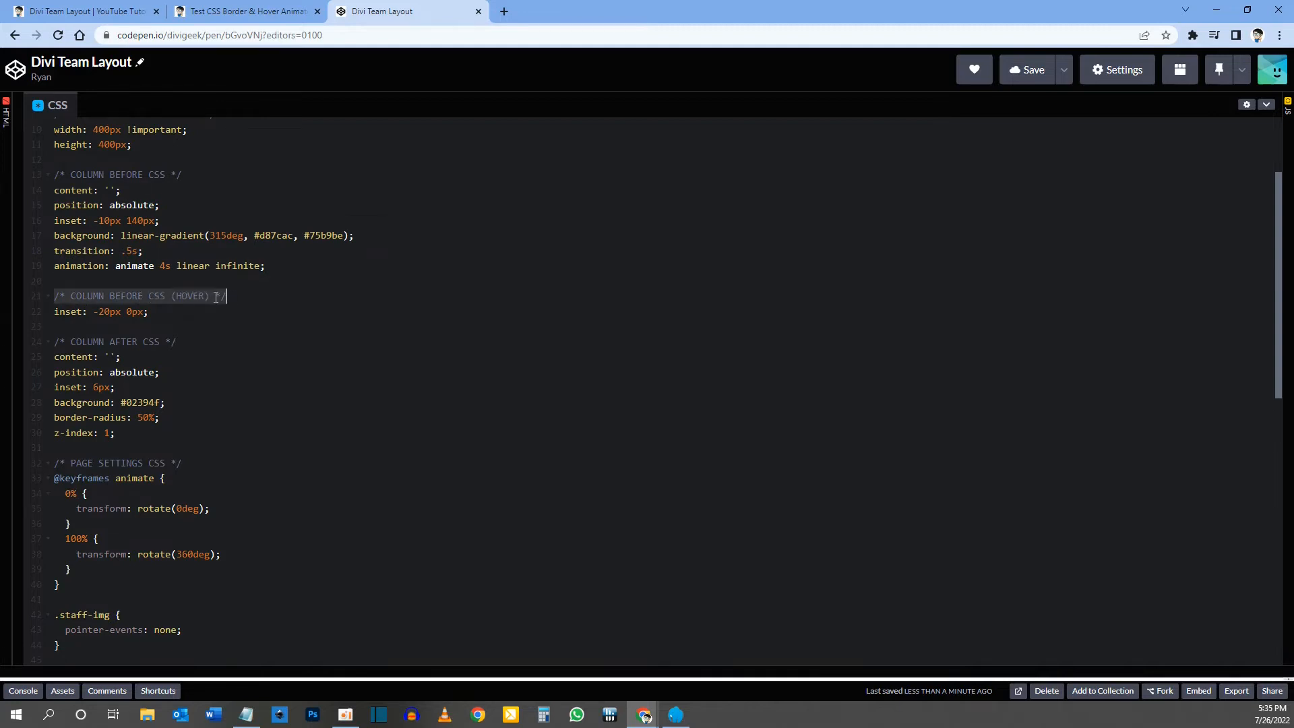
pyautogui.moveTo(161, 313); pyautogui.dragTo(54, 314)
pyautogui.hotkey('ctrl', 'c')
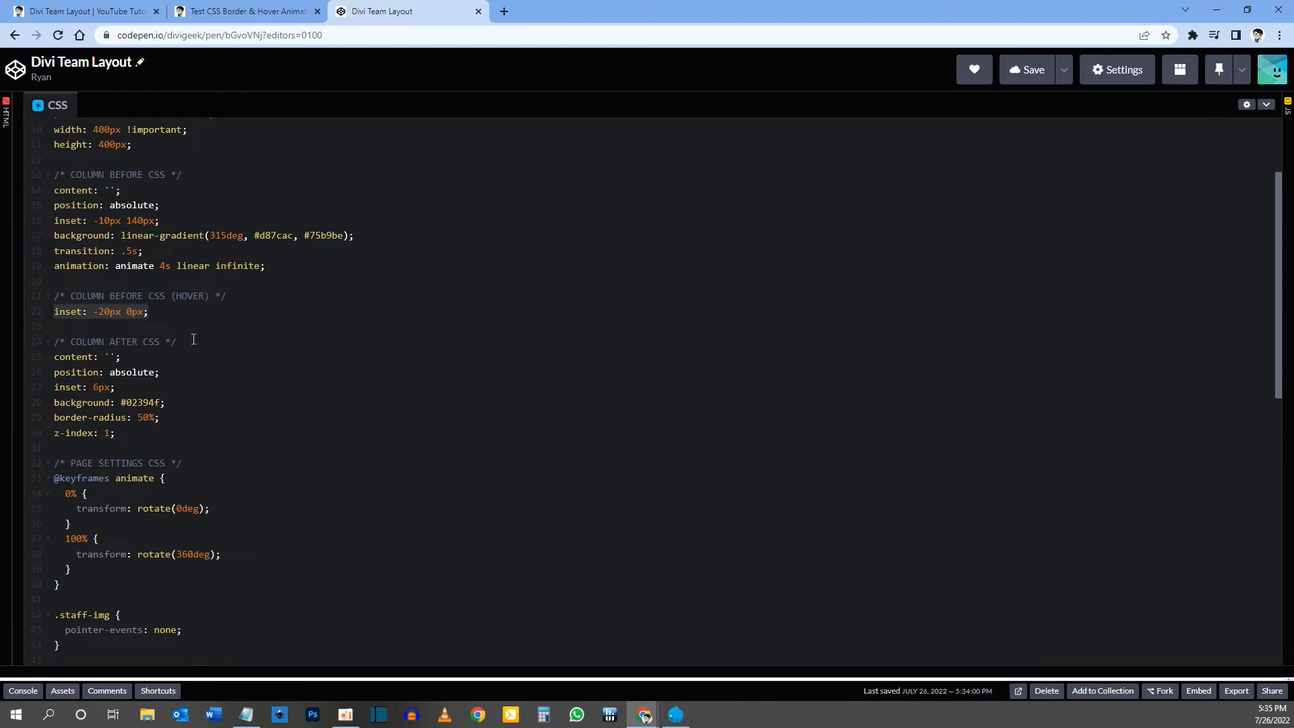
pyautogui.click(104, 6)
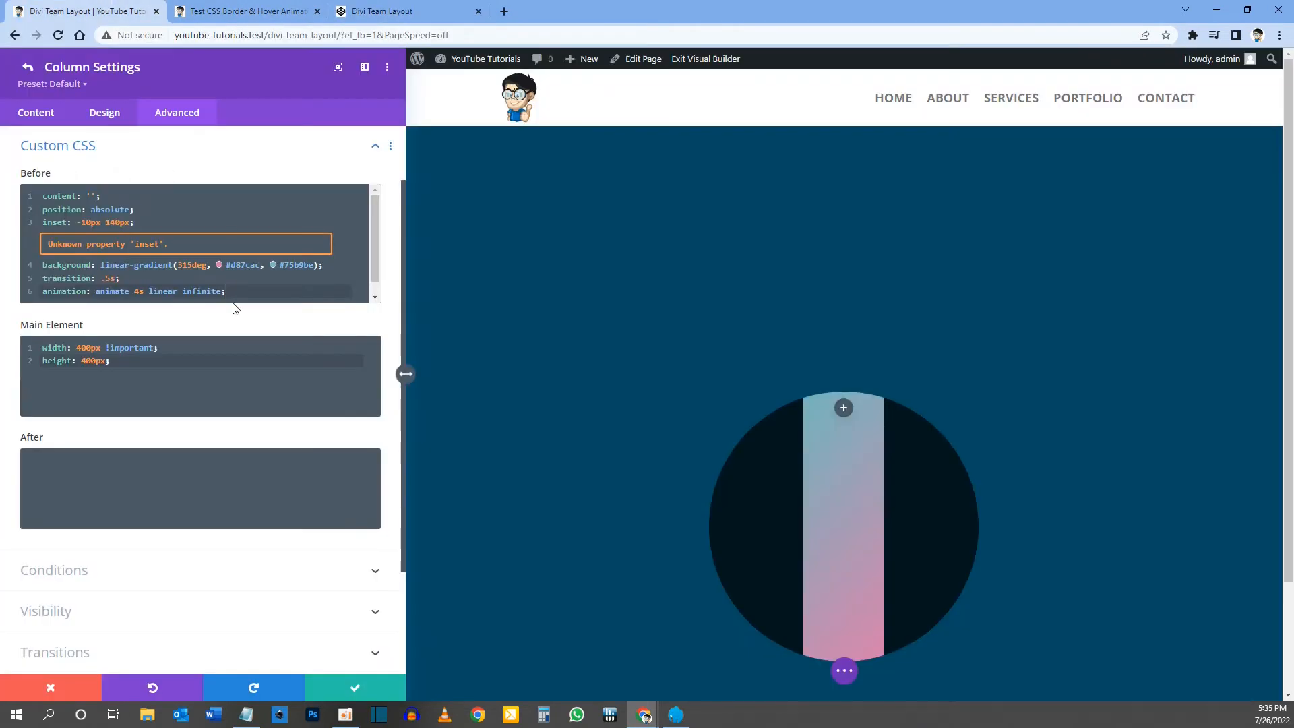
pyautogui.moveTo(58, 174)
pyautogui.click(103, 175)
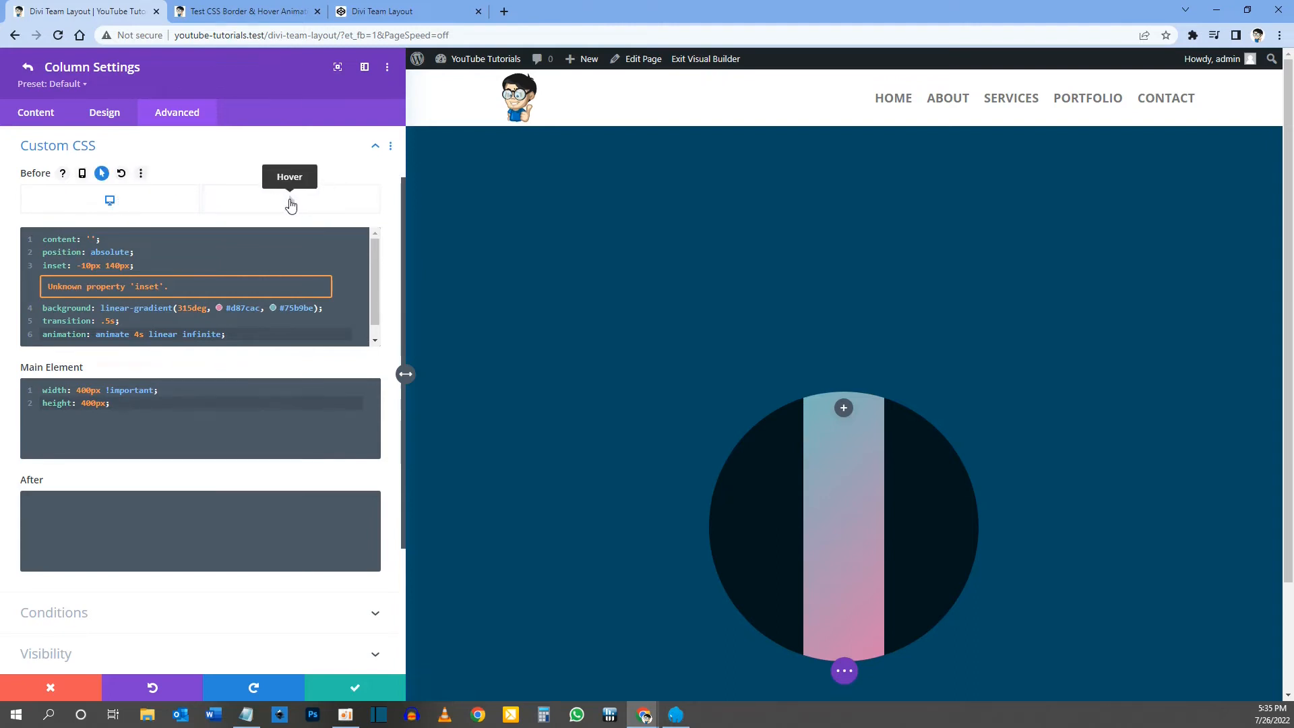
pyautogui.click(291, 204)
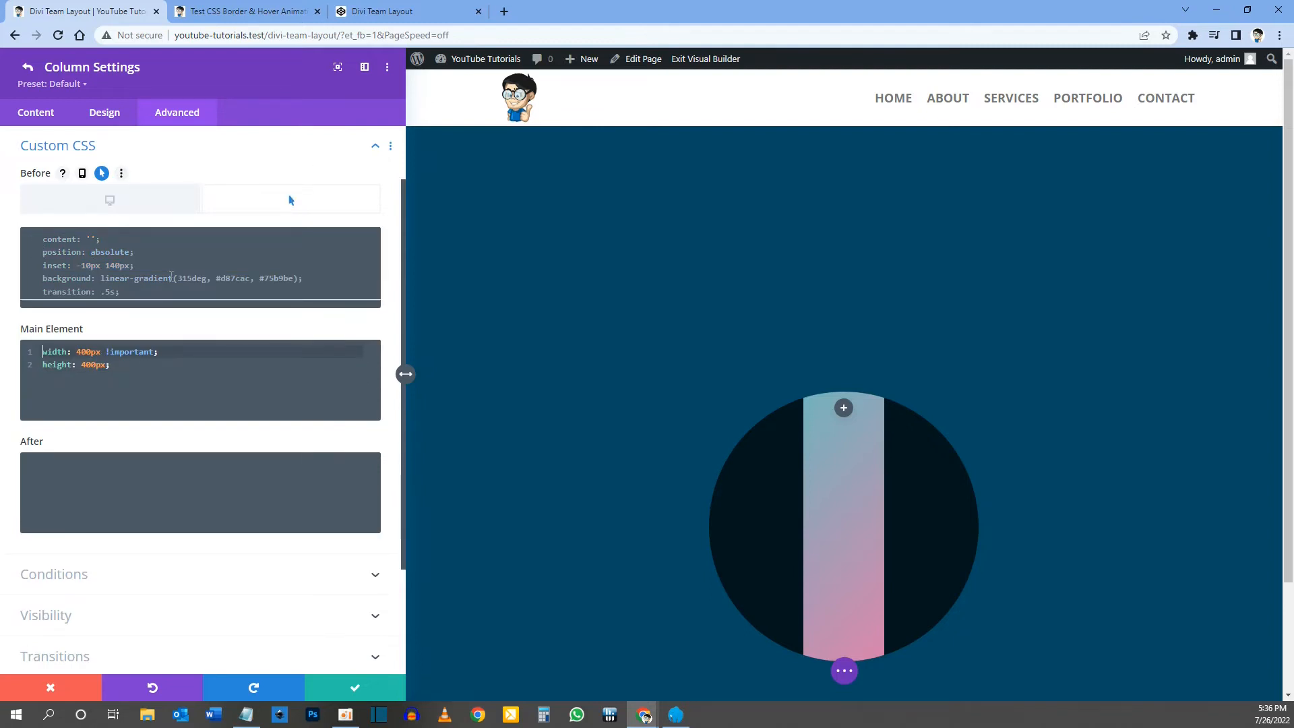
pyautogui.click(83, 238)
pyautogui.hotkey('ctrl', 'v')
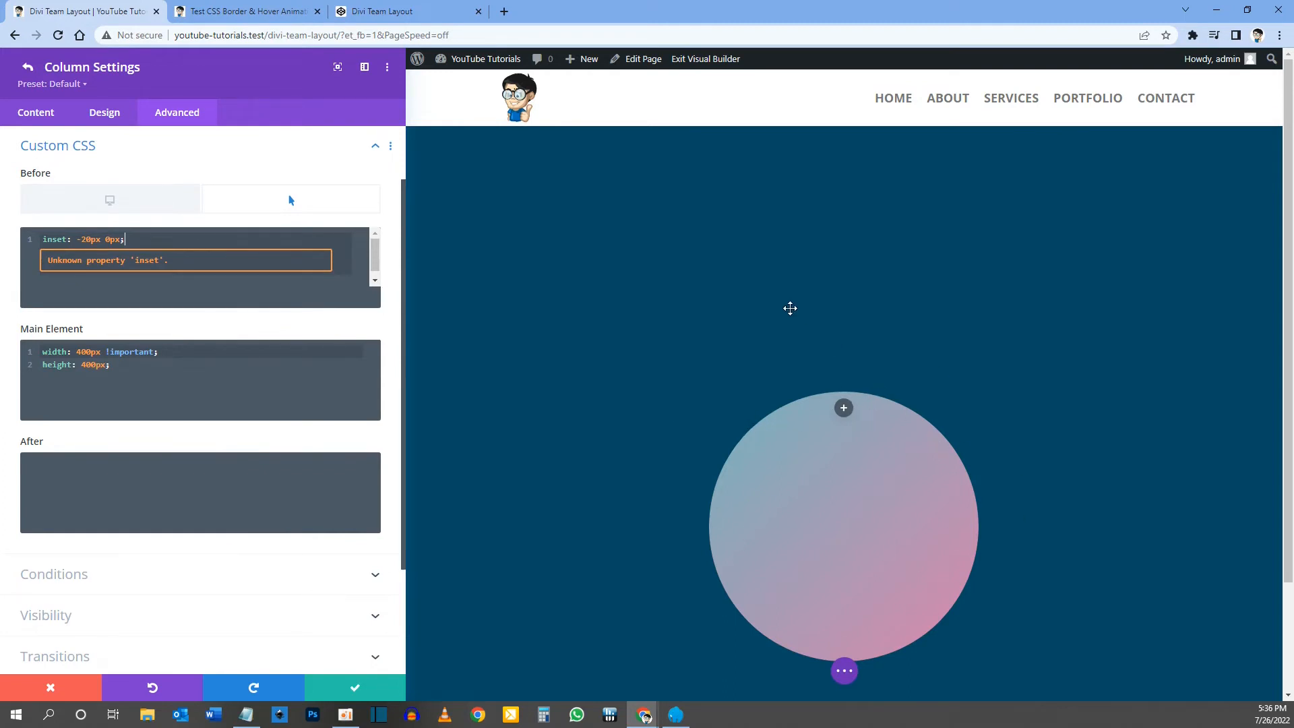
pyautogui.click(118, 204)
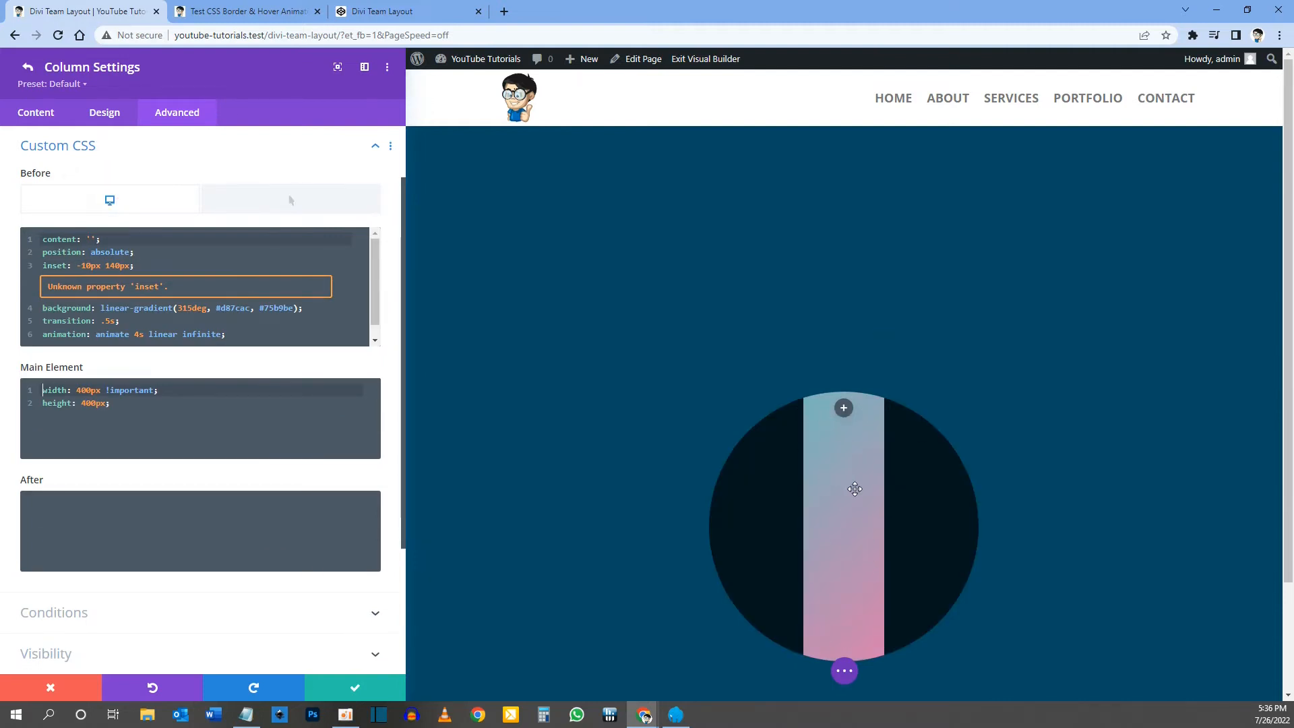
# Step: Copy the COLUMN AFTER CSS rules, from content through z-index: 1, from CodePen into the column's After CSS
pyautogui.click(404, 11)
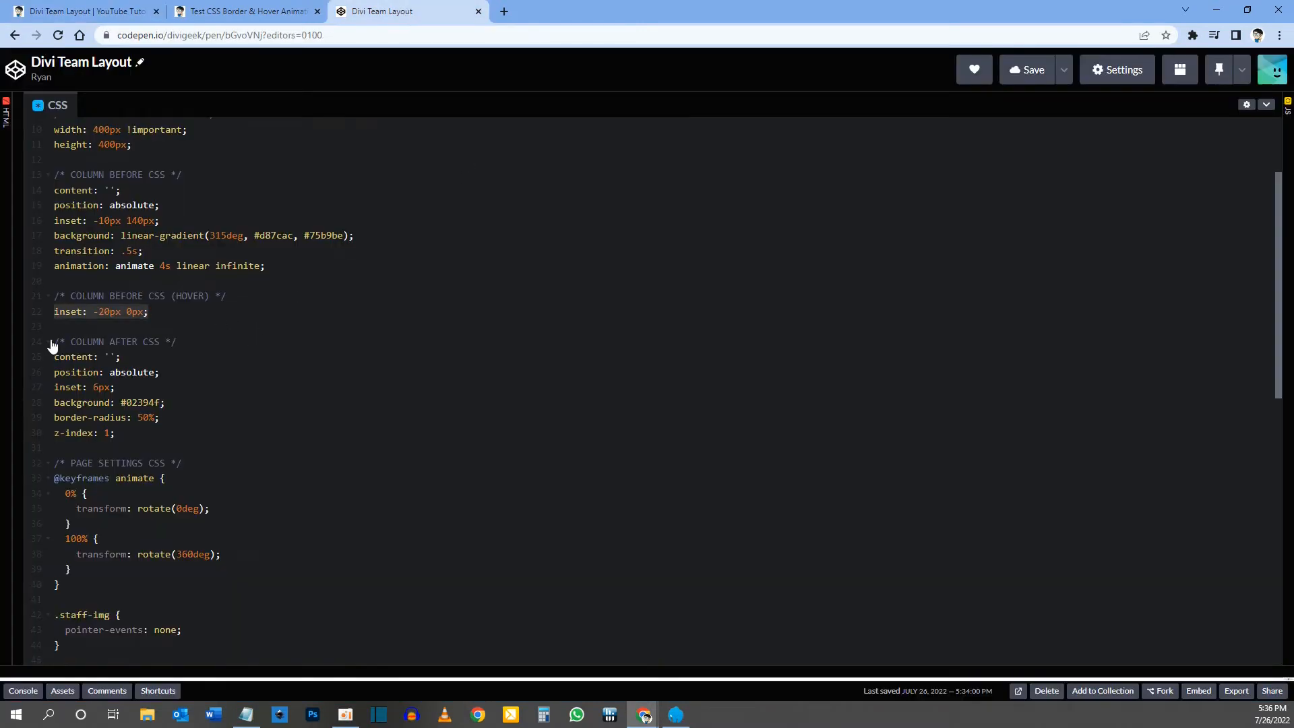
pyautogui.moveTo(56, 343); pyautogui.dragTo(167, 352)
pyautogui.moveTo(116, 433); pyautogui.dragTo(53, 364)
pyautogui.hotkey('ctrl', 'c')
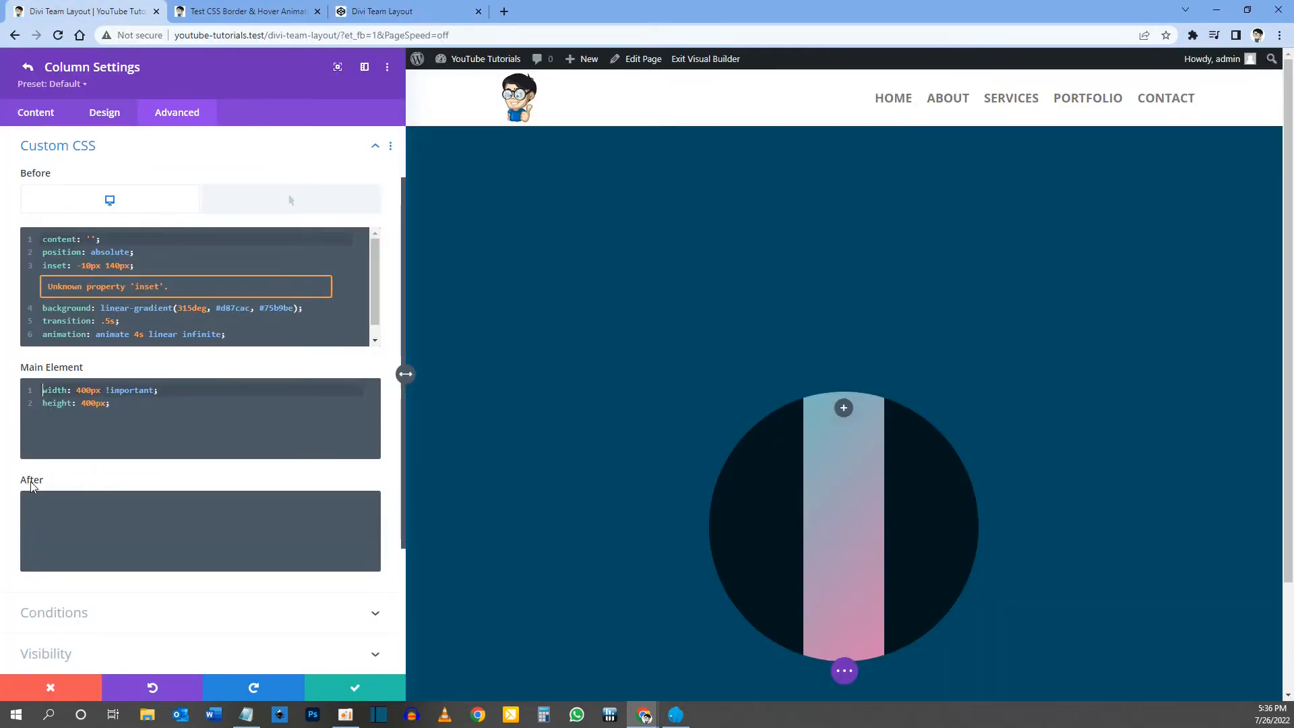
pyautogui.click(78, 556)
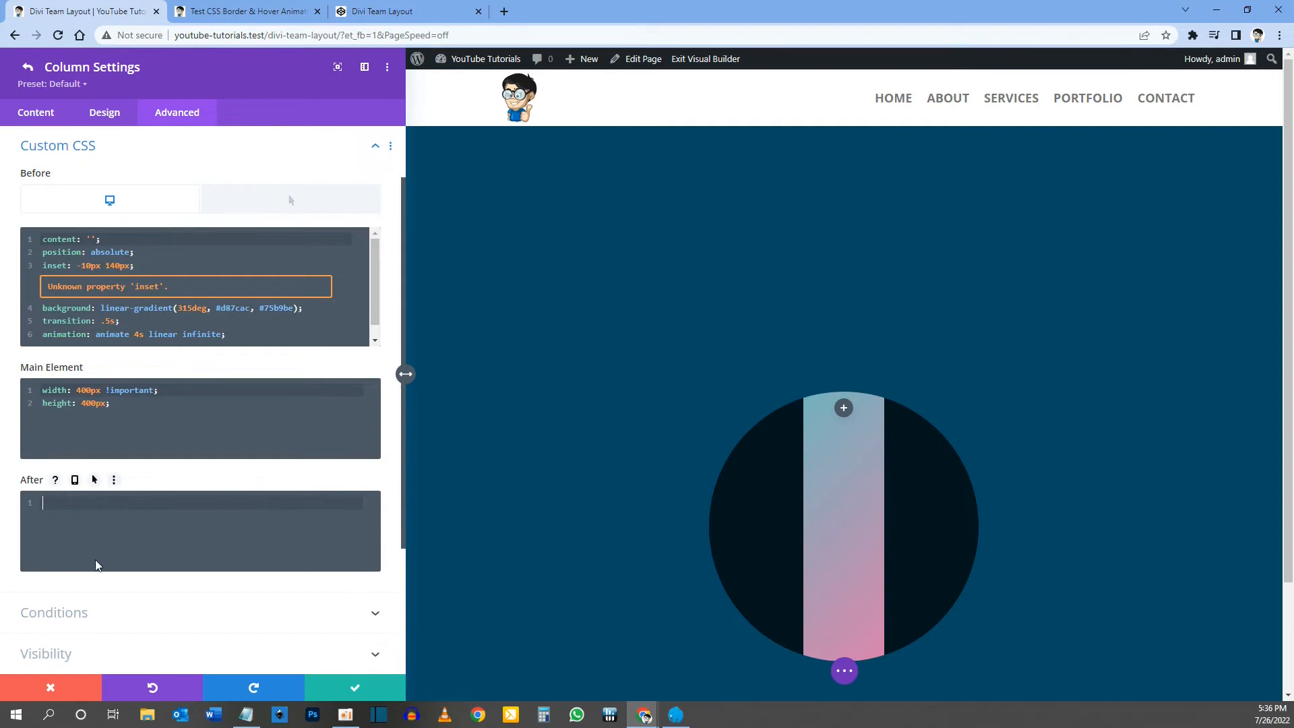
pyautogui.hotkey('ctrl', 'v')
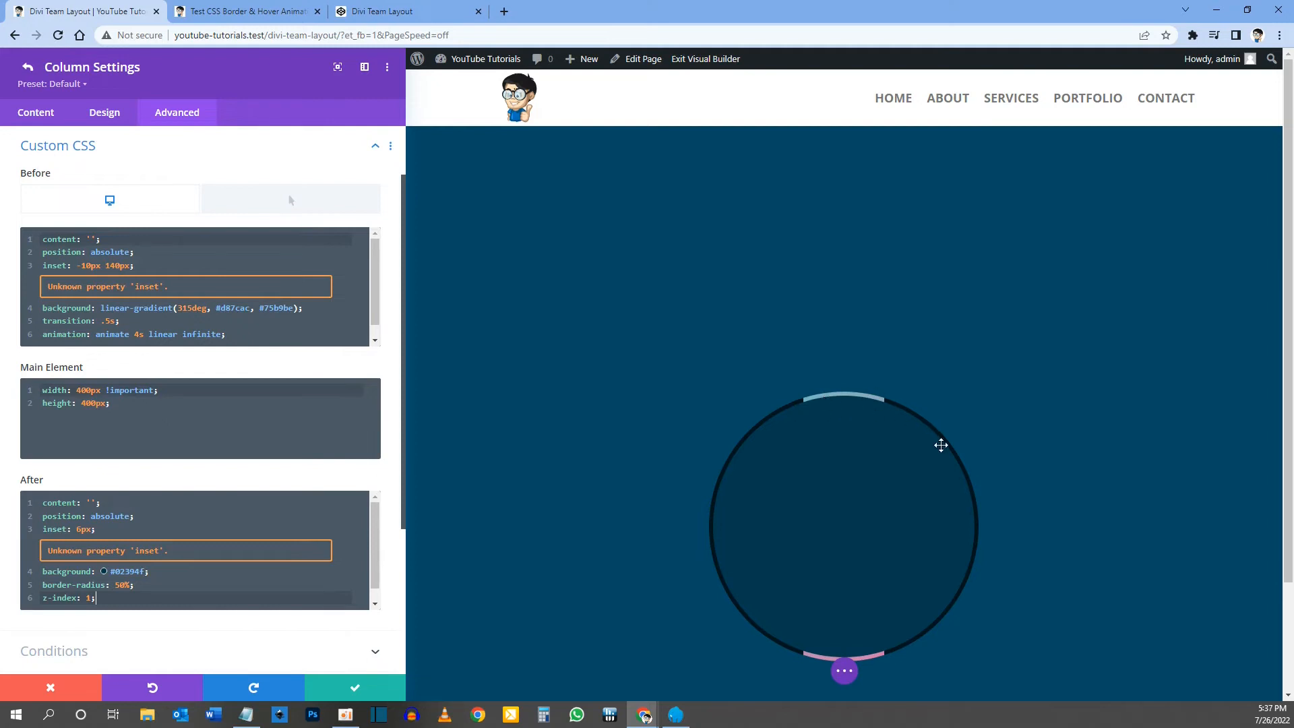
# Step: Open youtube-tutorials.test/divi-team-layout/ in a new browser tab and place that tab directly after the Visual Builder tab
pyautogui.click(243, 11)
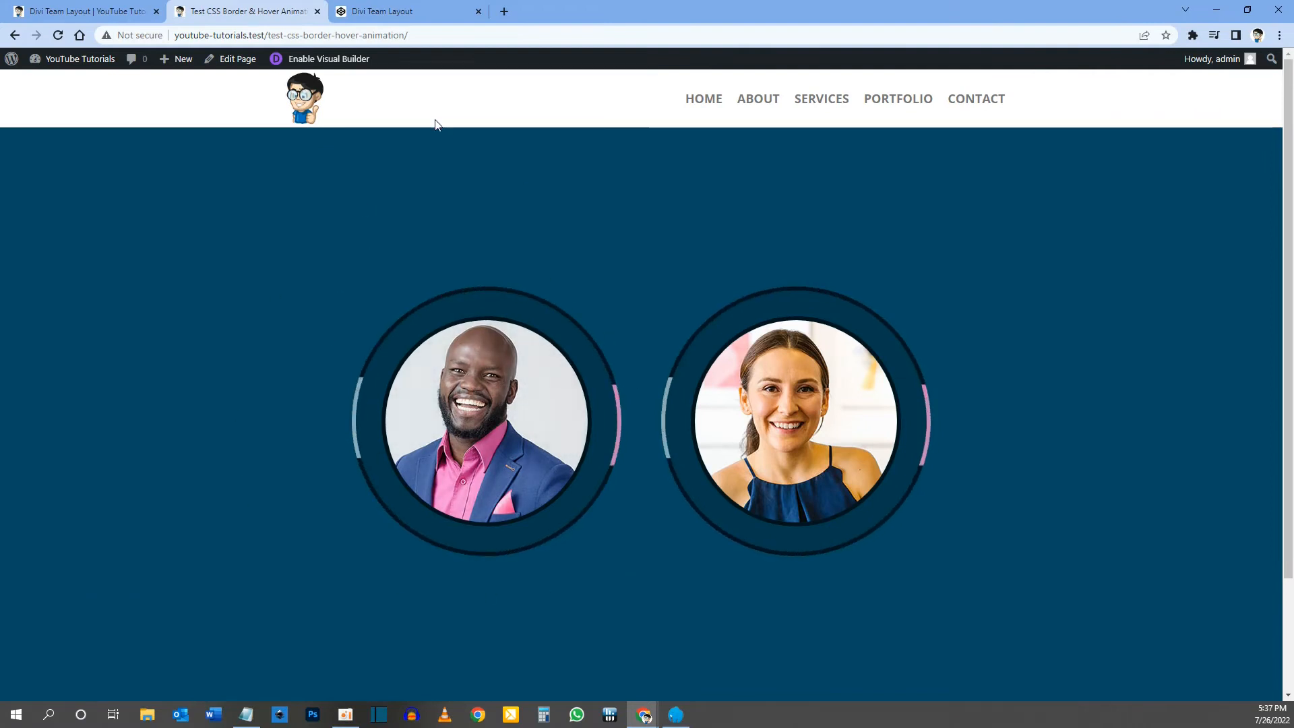
pyautogui.click(101, 7)
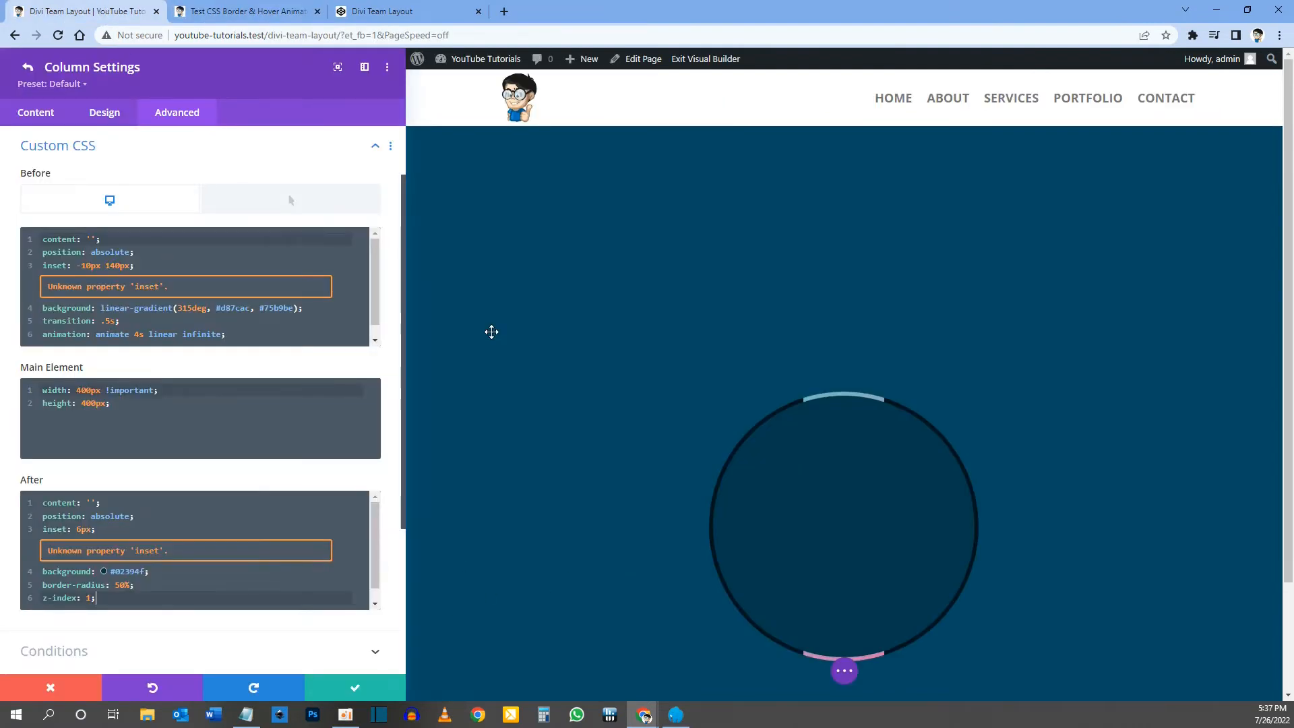
pyautogui.moveTo(343, 36); pyautogui.dragTo(171, 38)
pyautogui.hotkey('ctrl', 'c')
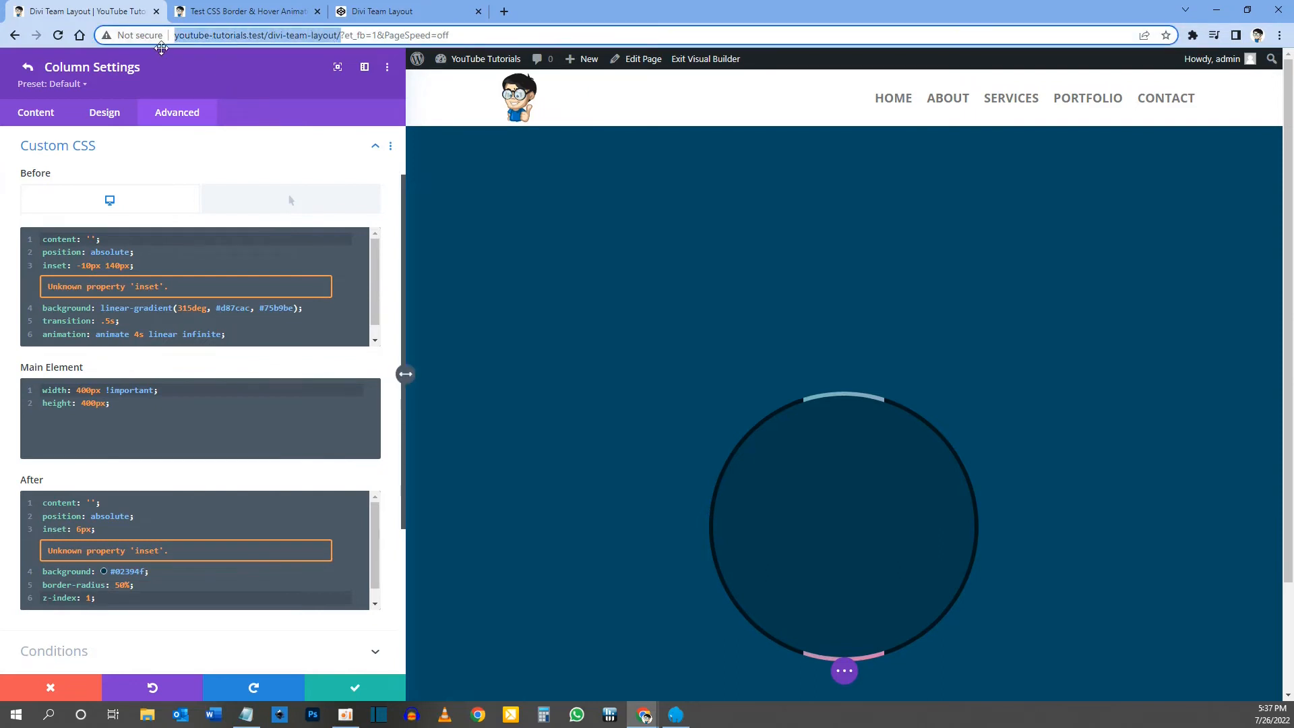
pyautogui.click(503, 12)
pyautogui.hotkey('ctrl', 'v')
pyautogui.press('Return')
pyautogui.moveTo(543, 22); pyautogui.dragTo(249, 14)
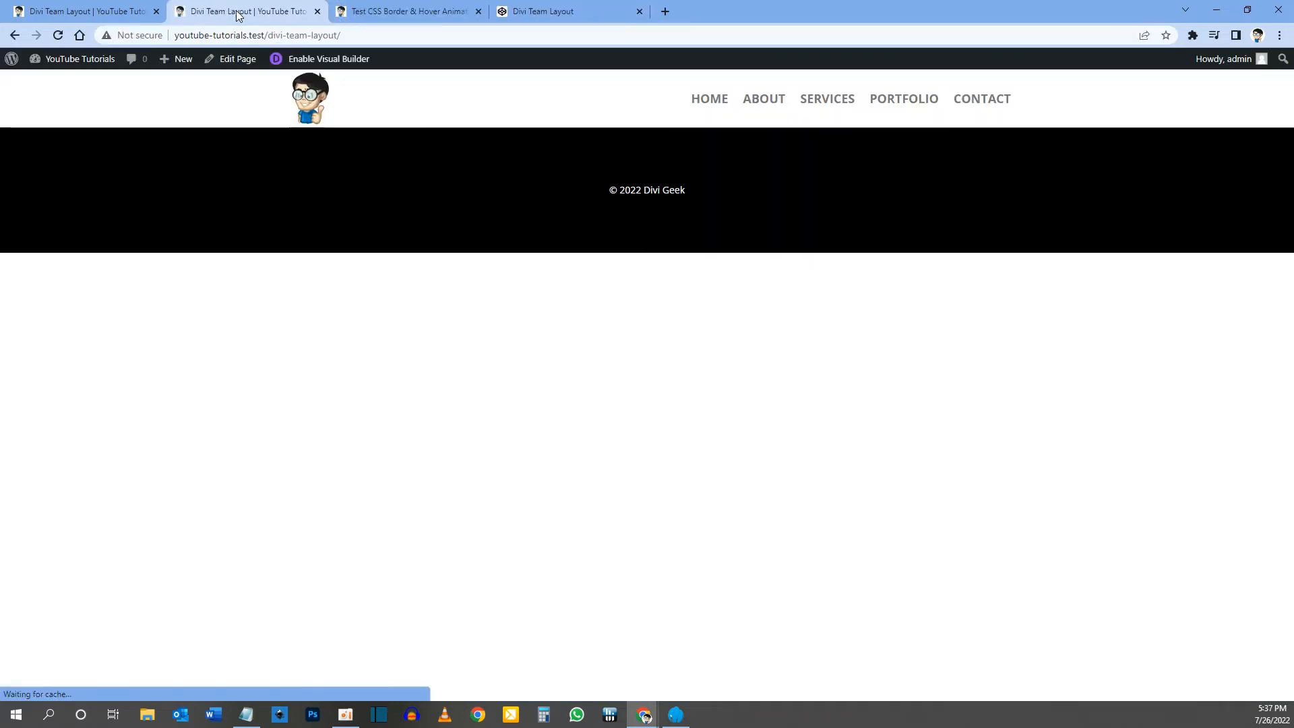
# Step: Save the page in the builder and compare its live version with the finished Test CSS Border & Hover Animation page
pyautogui.click(125, 16)
pyautogui.click(845, 671)
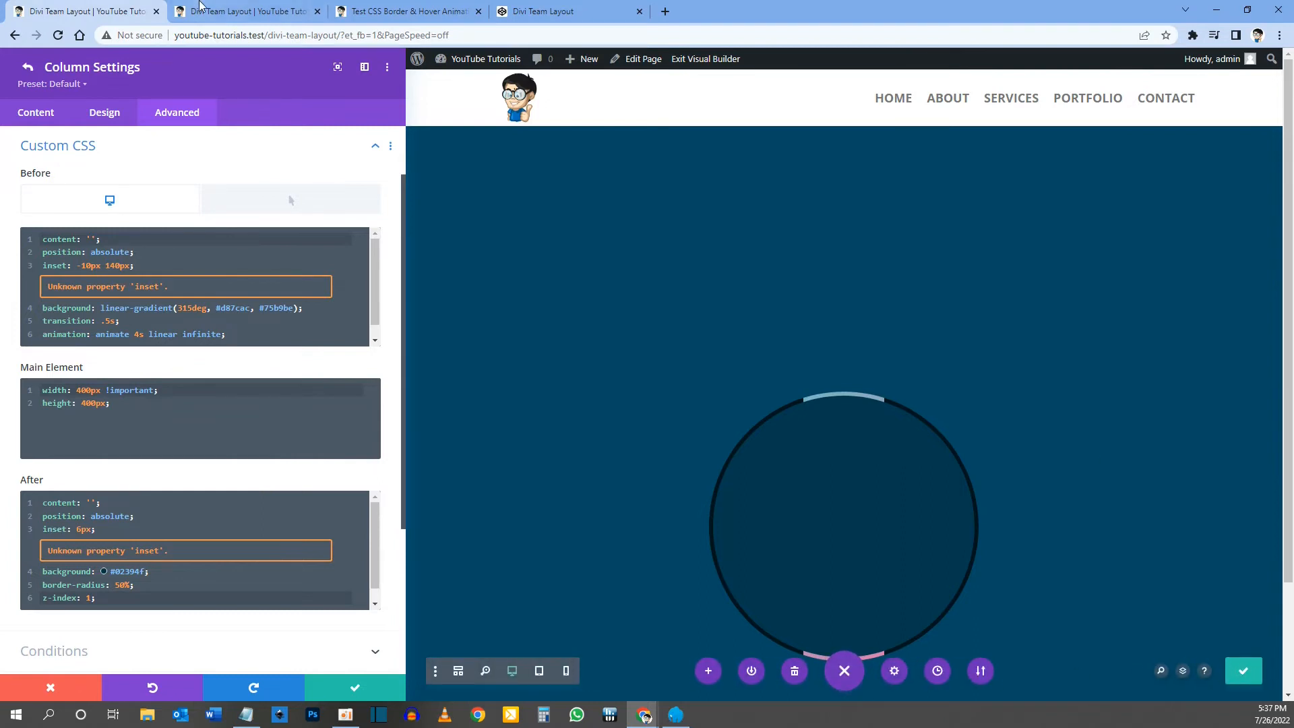
pyautogui.click(200, 7)
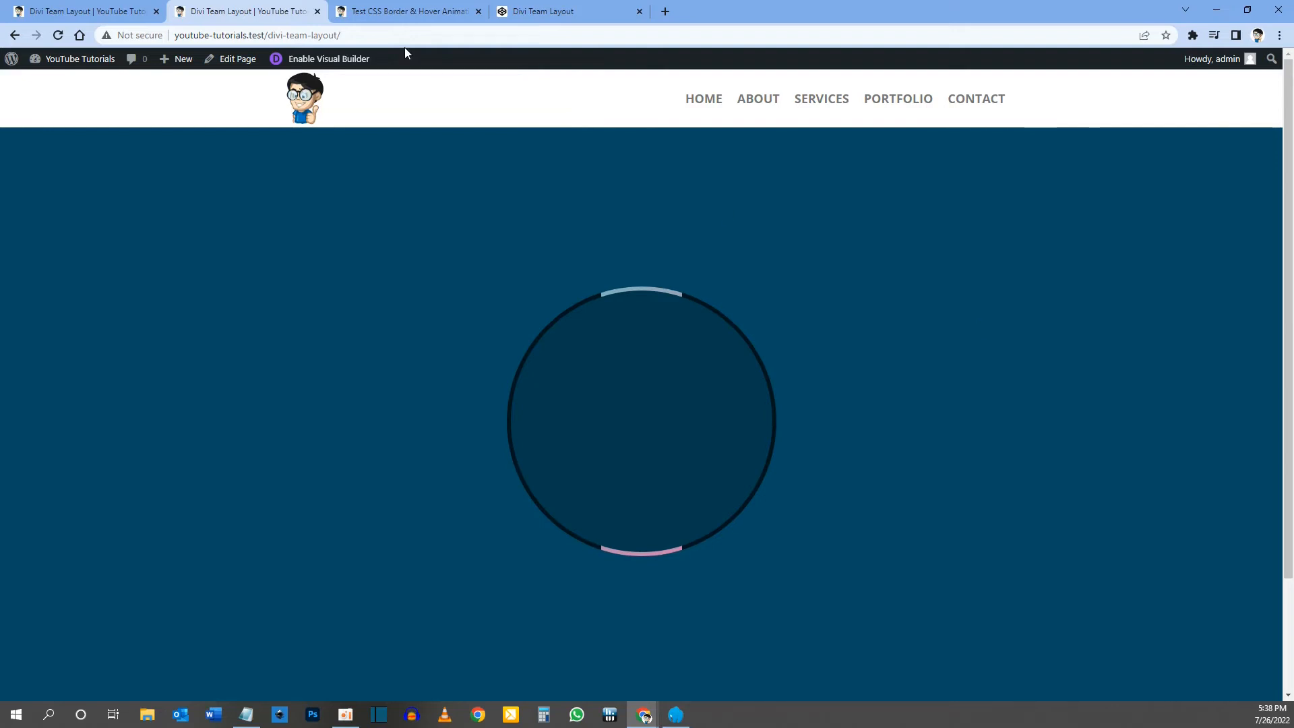
pyautogui.click(405, 11)
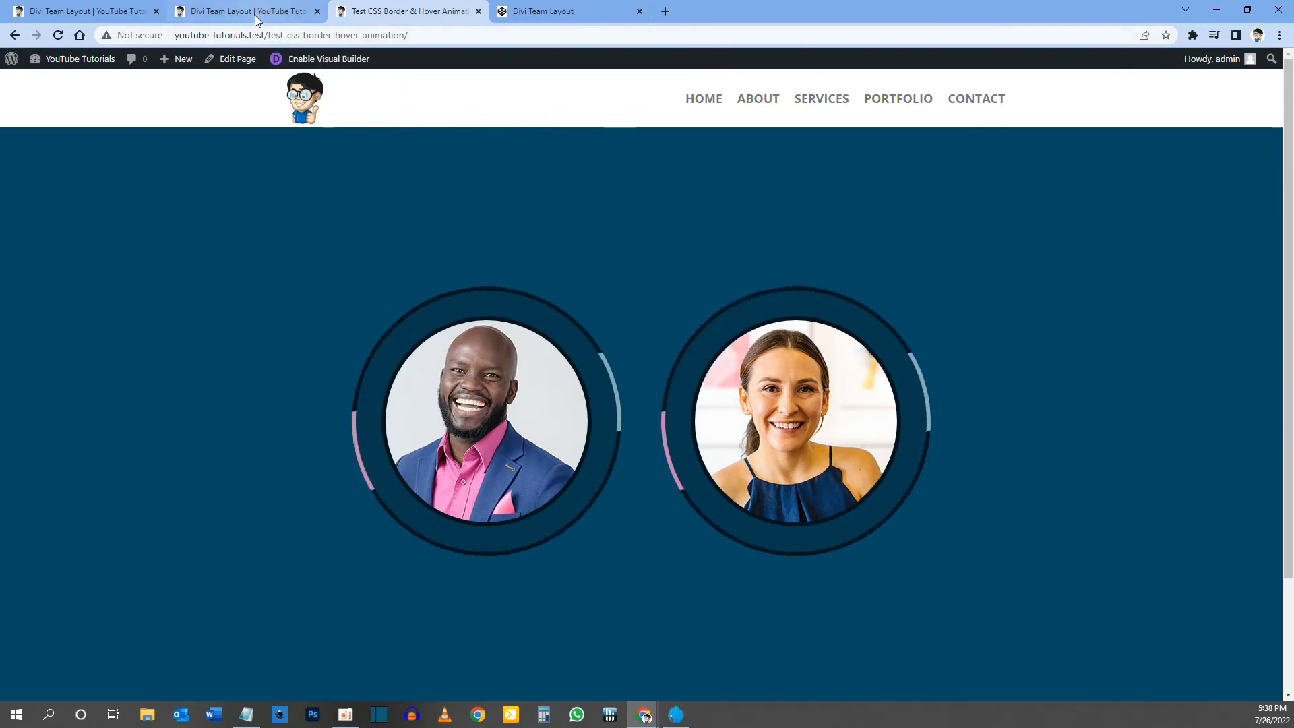
pyautogui.click(543, 11)
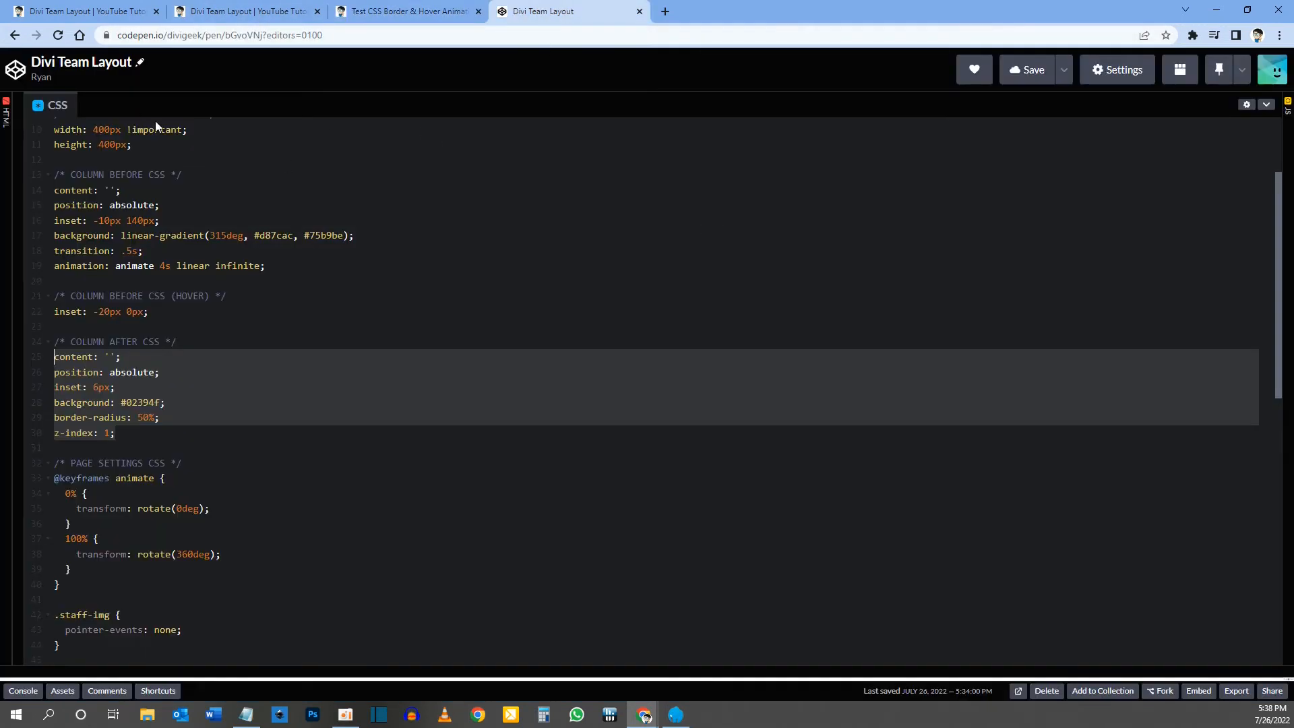
pyautogui.scroll(-4, 178, 321)
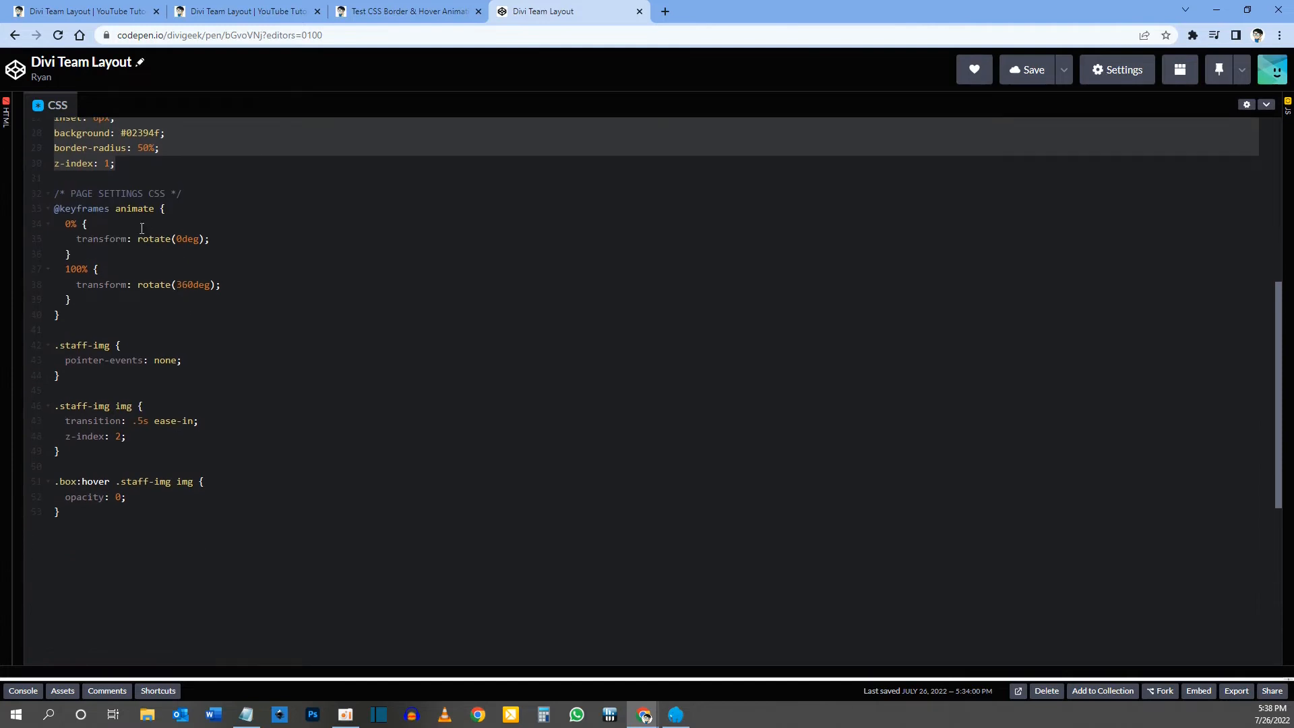
pyautogui.click(73, 194)
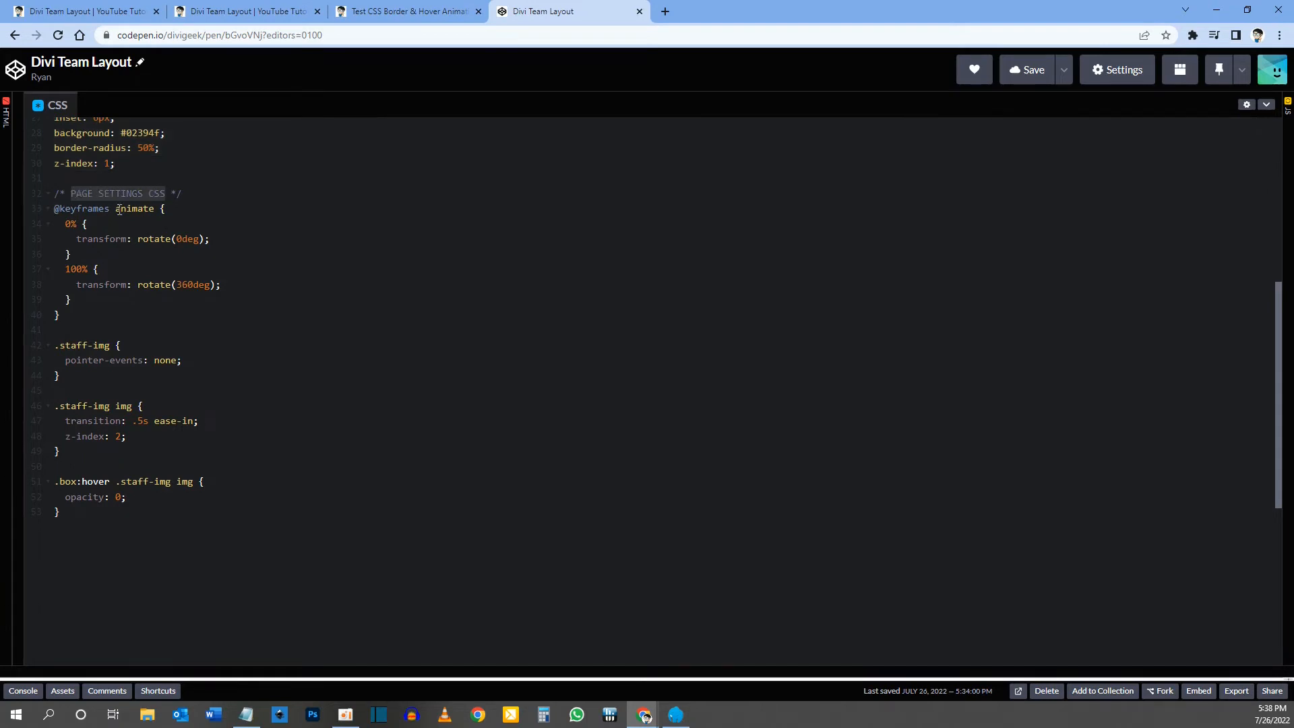
pyautogui.moveTo(55, 210); pyautogui.dragTo(100, 519)
pyautogui.hotkey('ctrl', 'c')
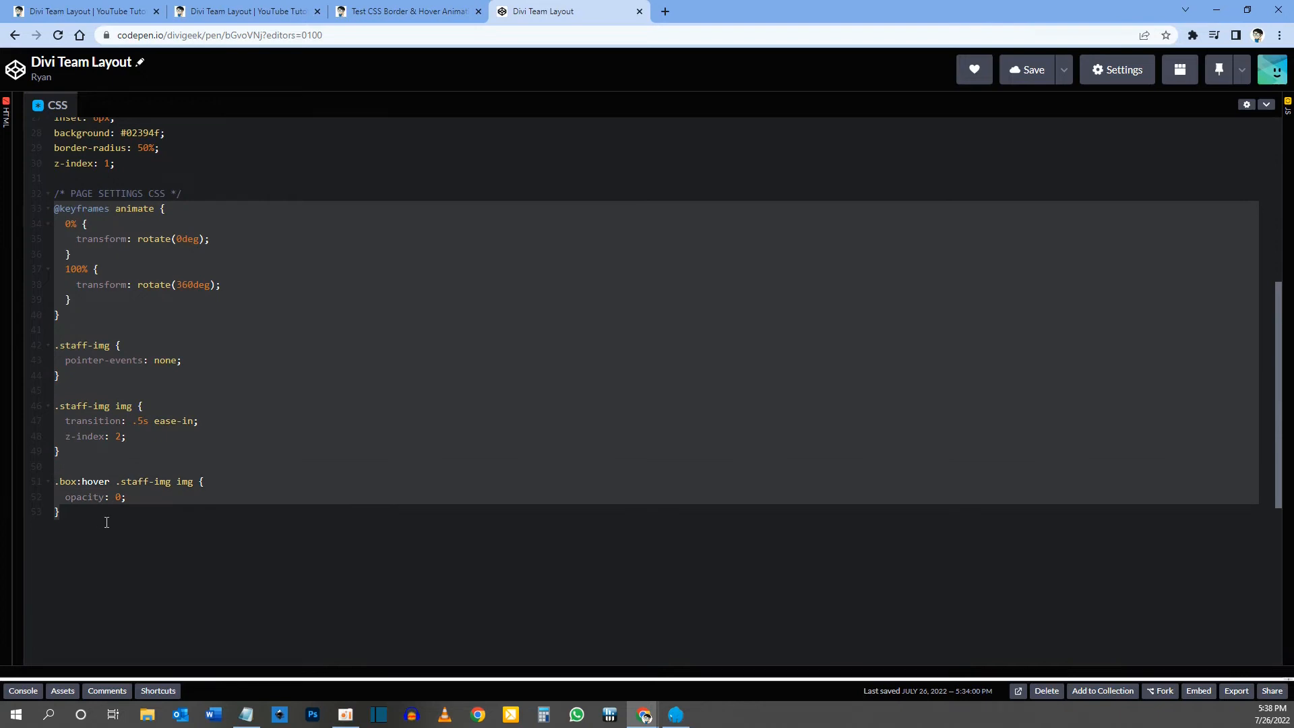
pyautogui.click(88, 15)
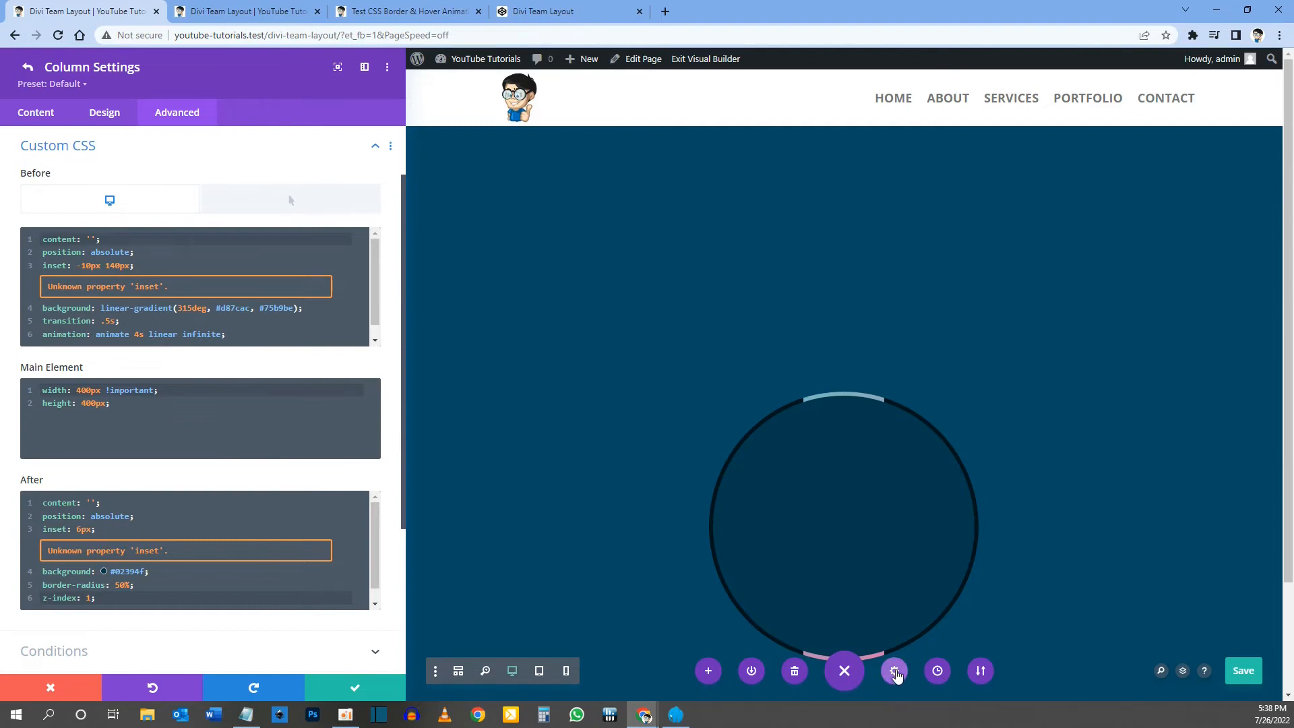
pyautogui.click(894, 671)
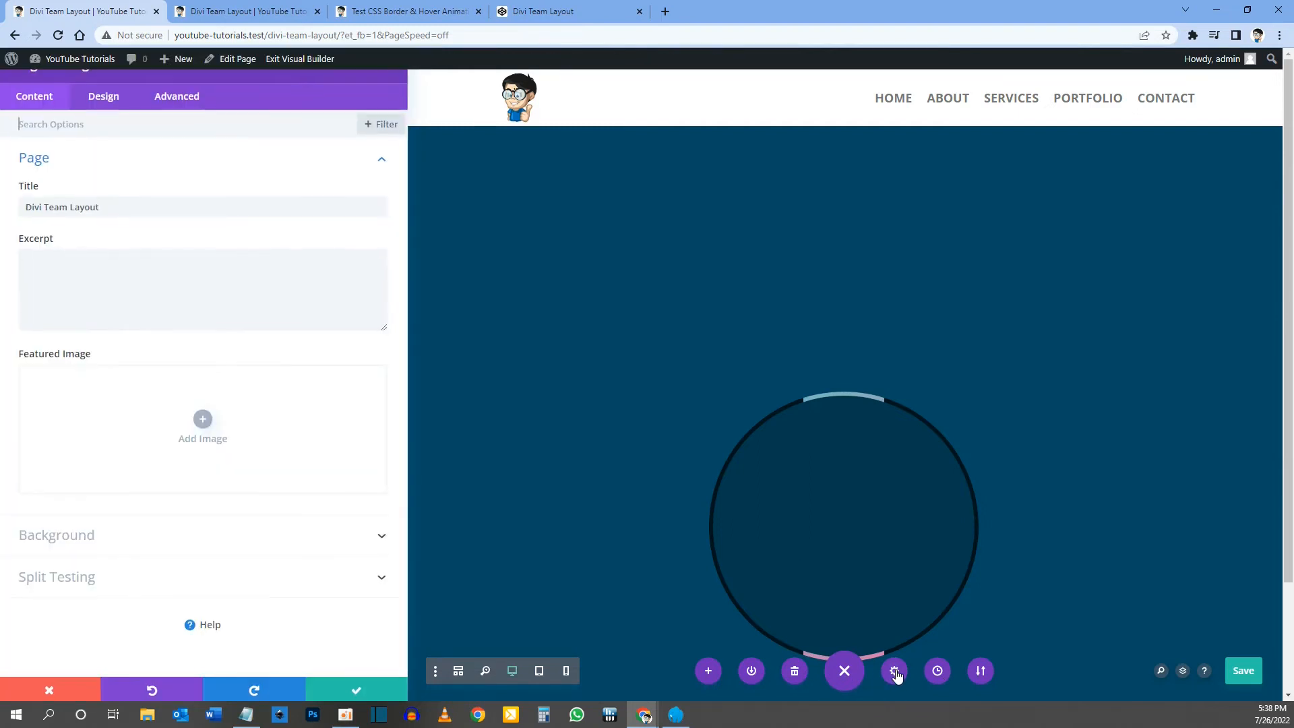
pyautogui.click(181, 107)
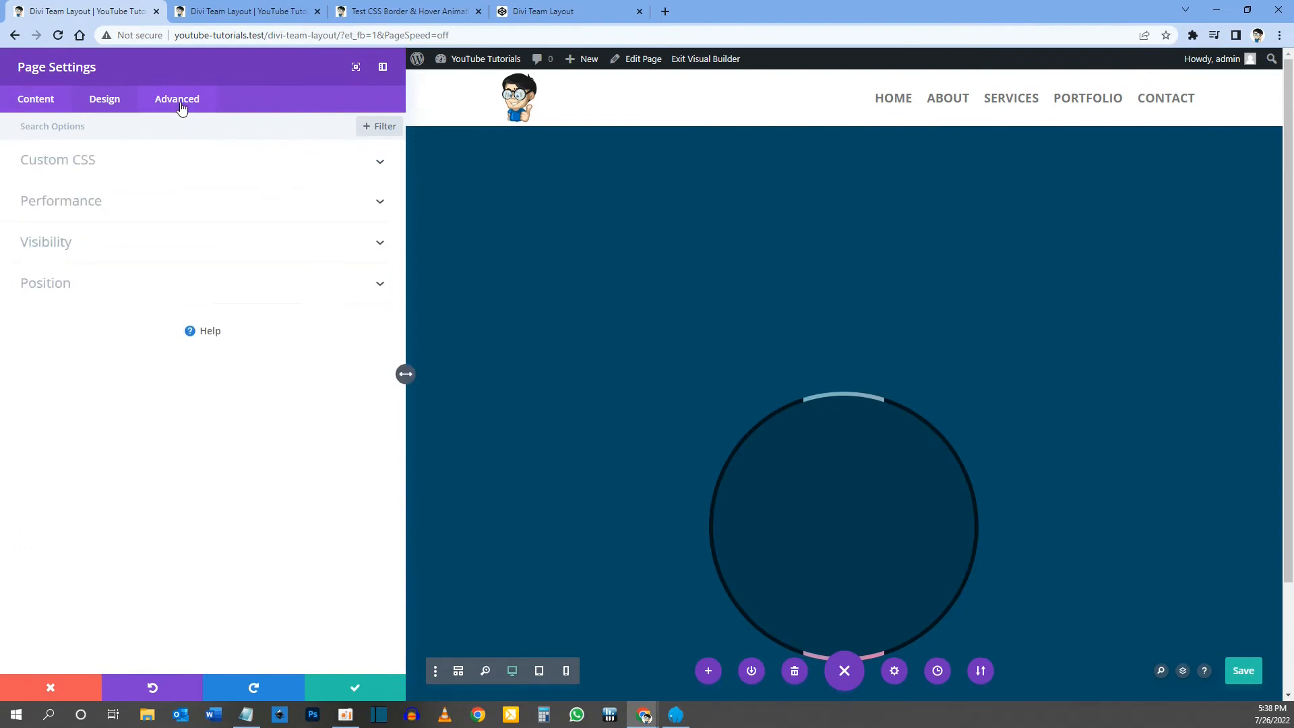
pyautogui.click(66, 168)
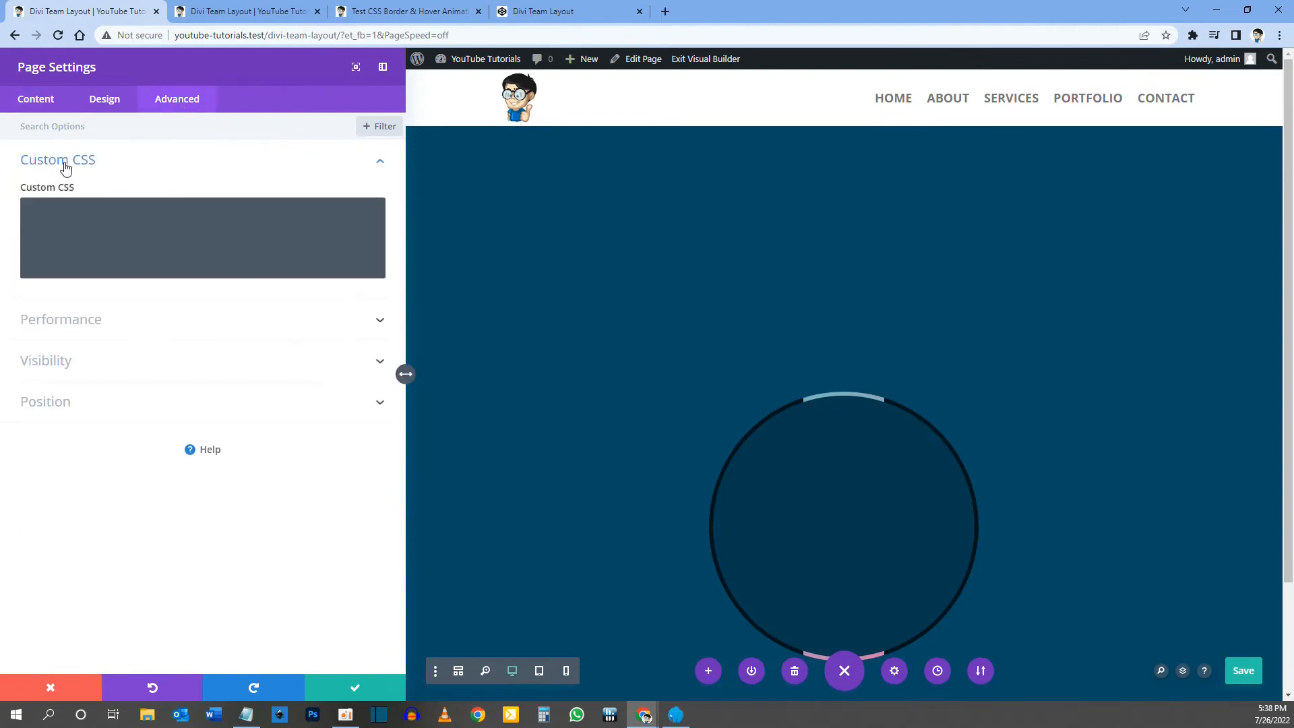
pyautogui.click(64, 216)
pyautogui.hotkey('ctrl', 'v')
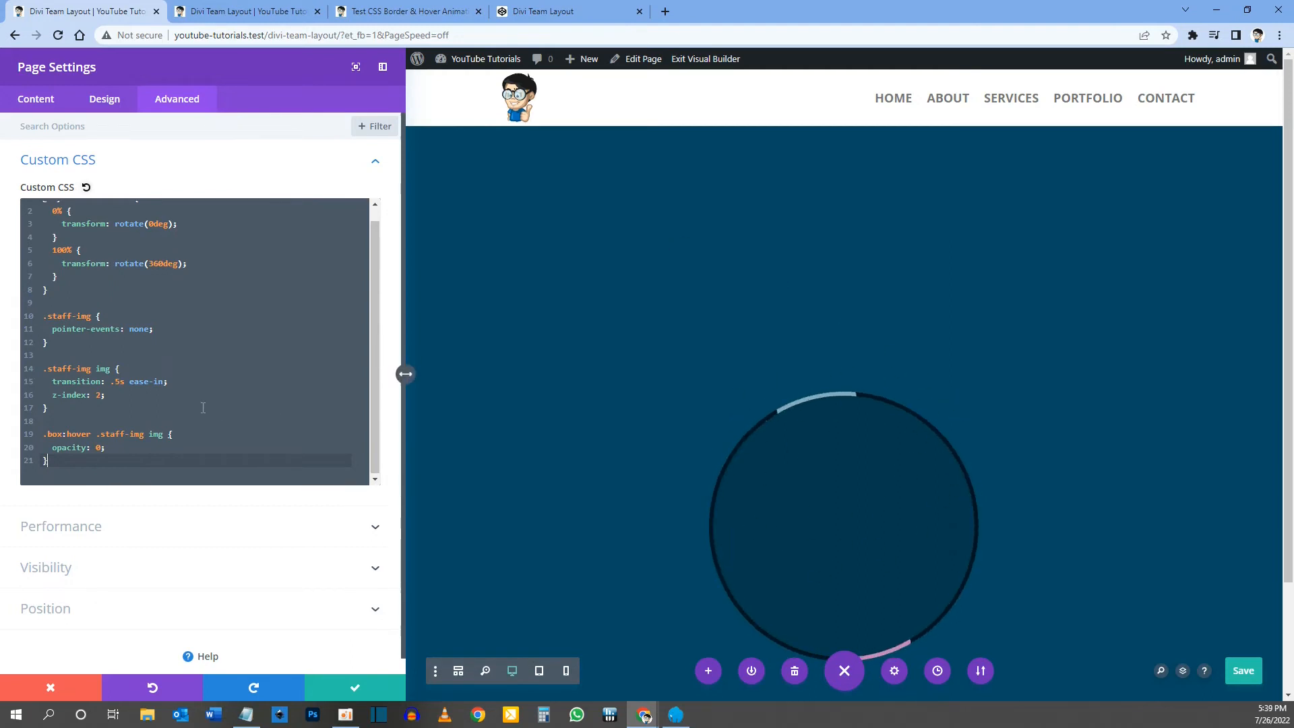
pyautogui.scroll(1, 376, 276)
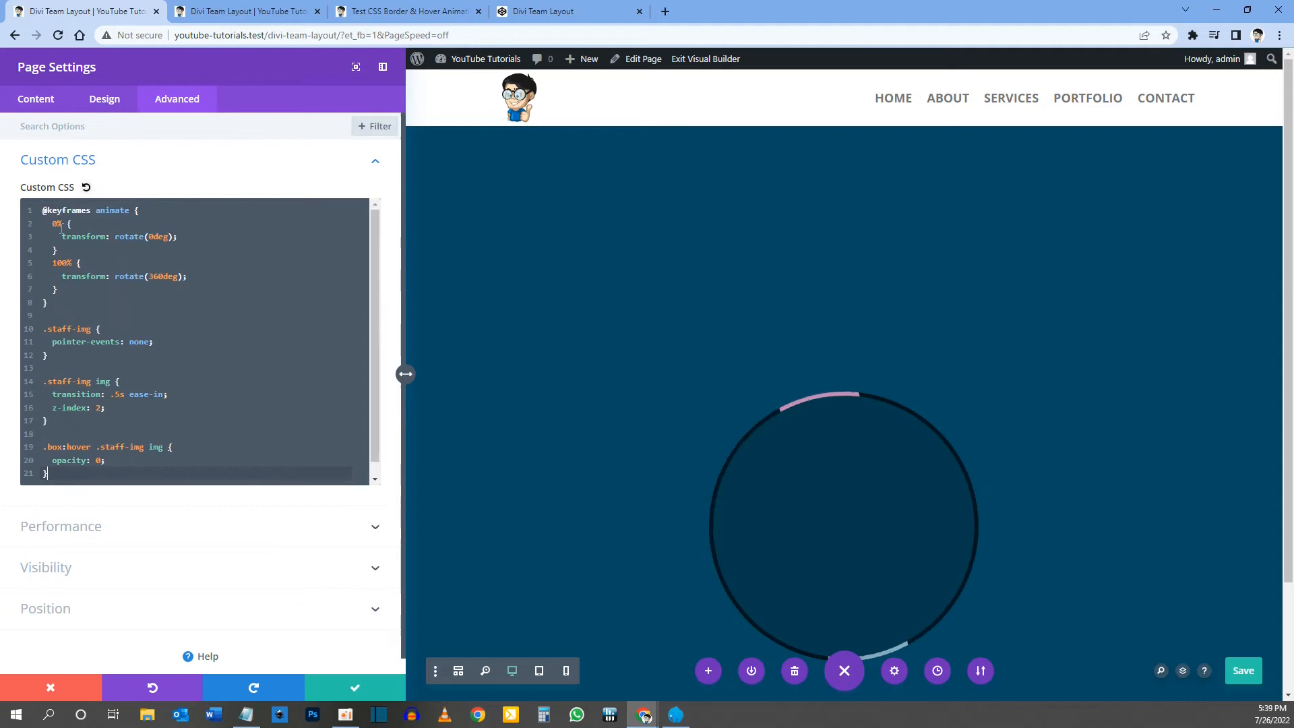
pyautogui.moveTo(42, 210); pyautogui.dragTo(50, 302)
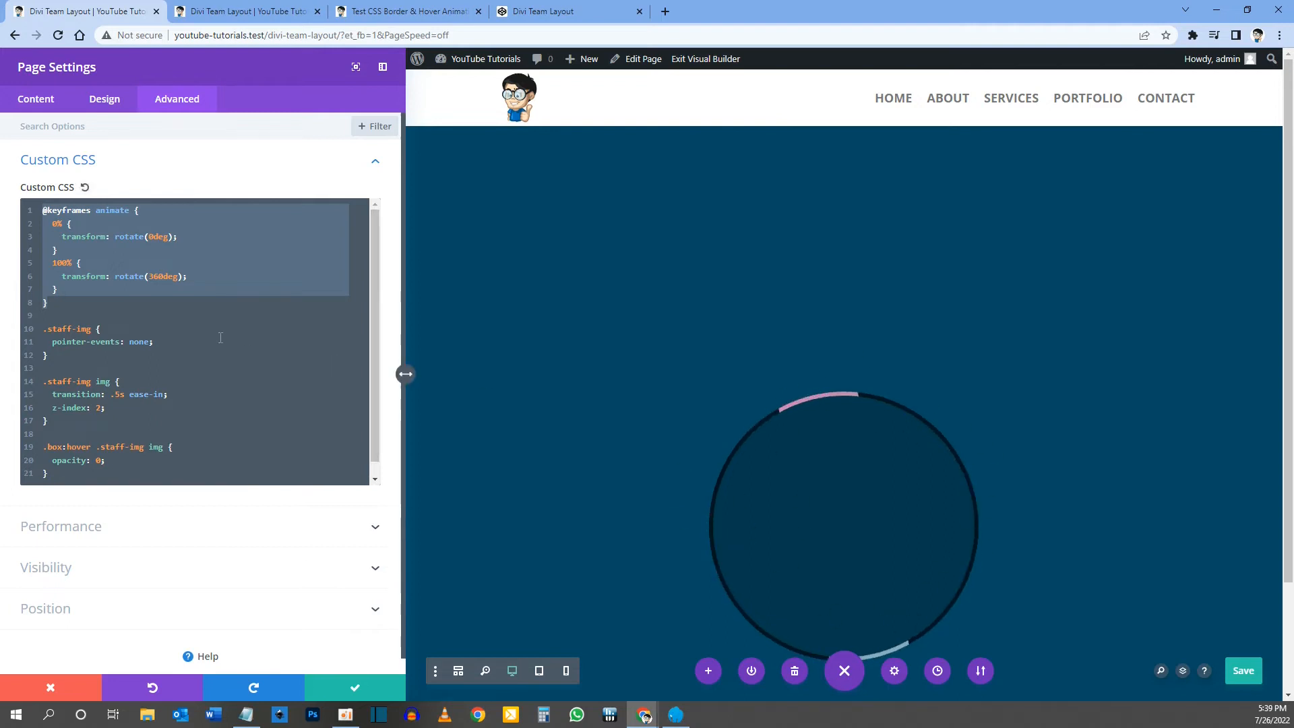
pyautogui.click(189, 332)
pyautogui.moveTo(43, 329); pyautogui.dragTo(119, 484)
pyautogui.click(237, 469)
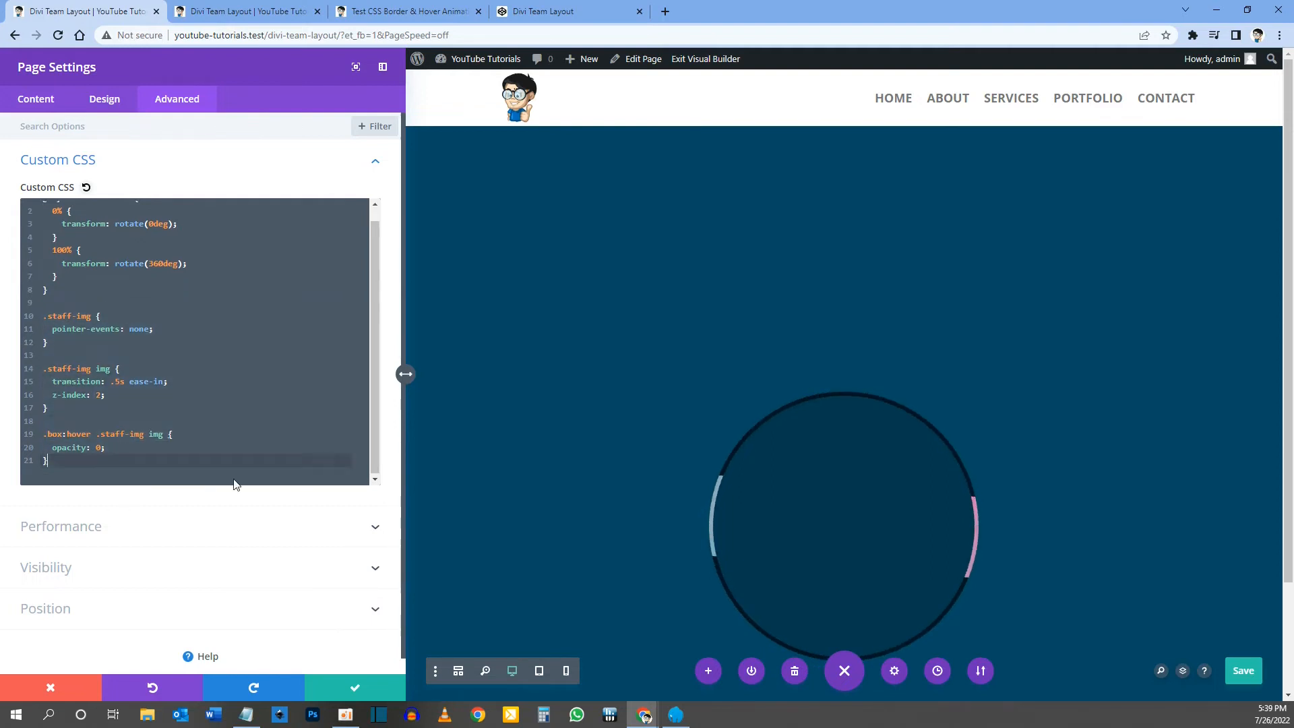
# Step: Apply the page settings, save the page, and reload its live version to check the rotating border animation
pyautogui.click(355, 687)
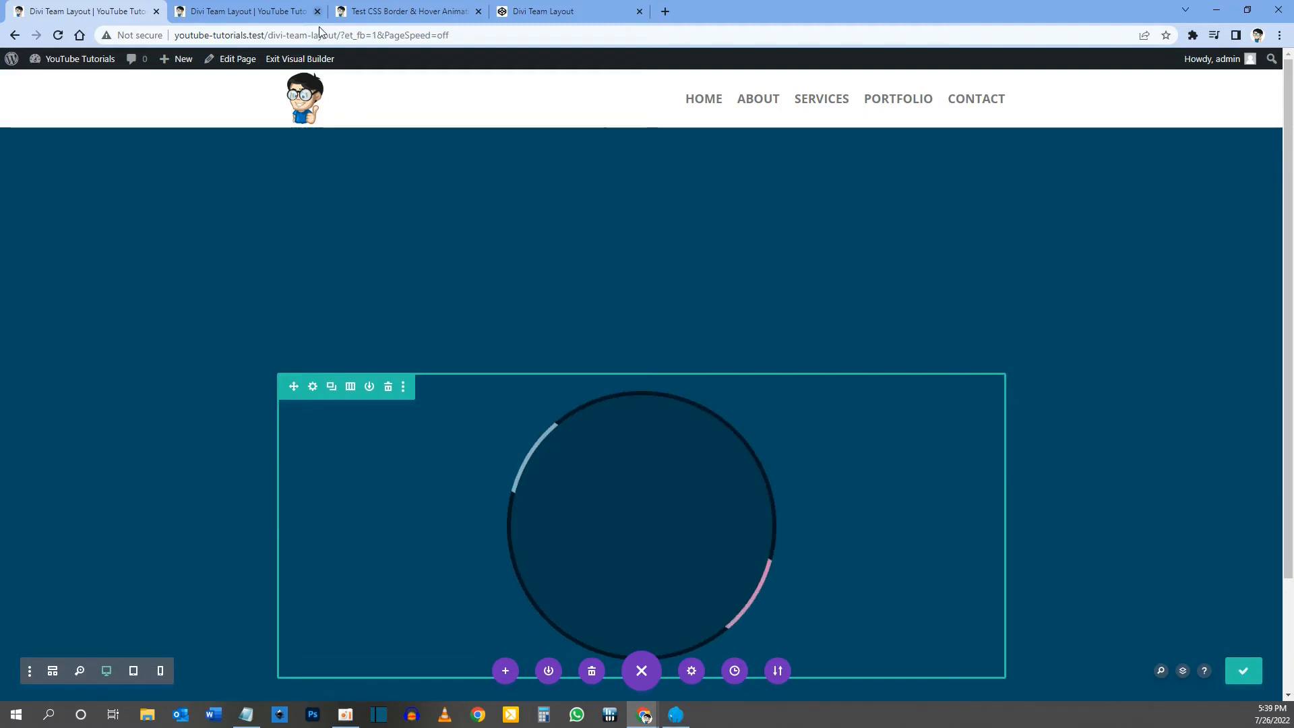
pyautogui.click(242, 11)
pyautogui.press('F5')
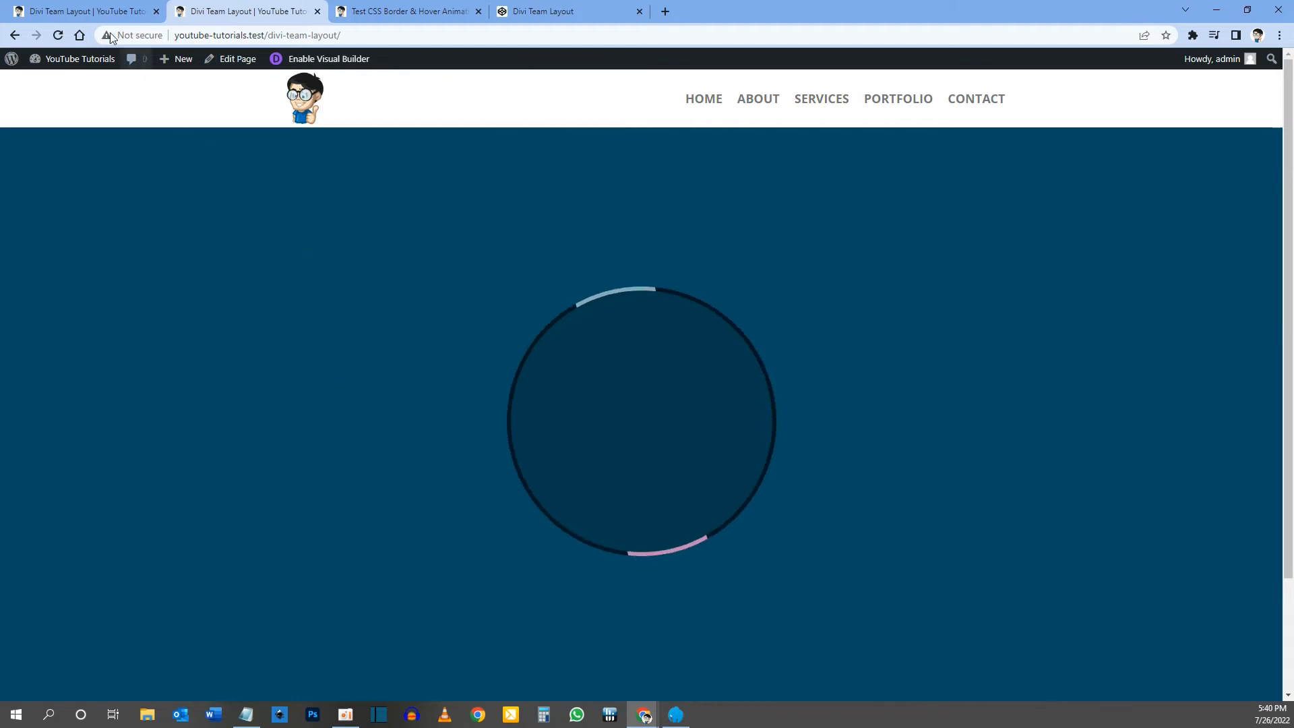
# Step: Show the row in the builder's Layers view and insert an Image module into its empty column
pyautogui.click(73, 7)
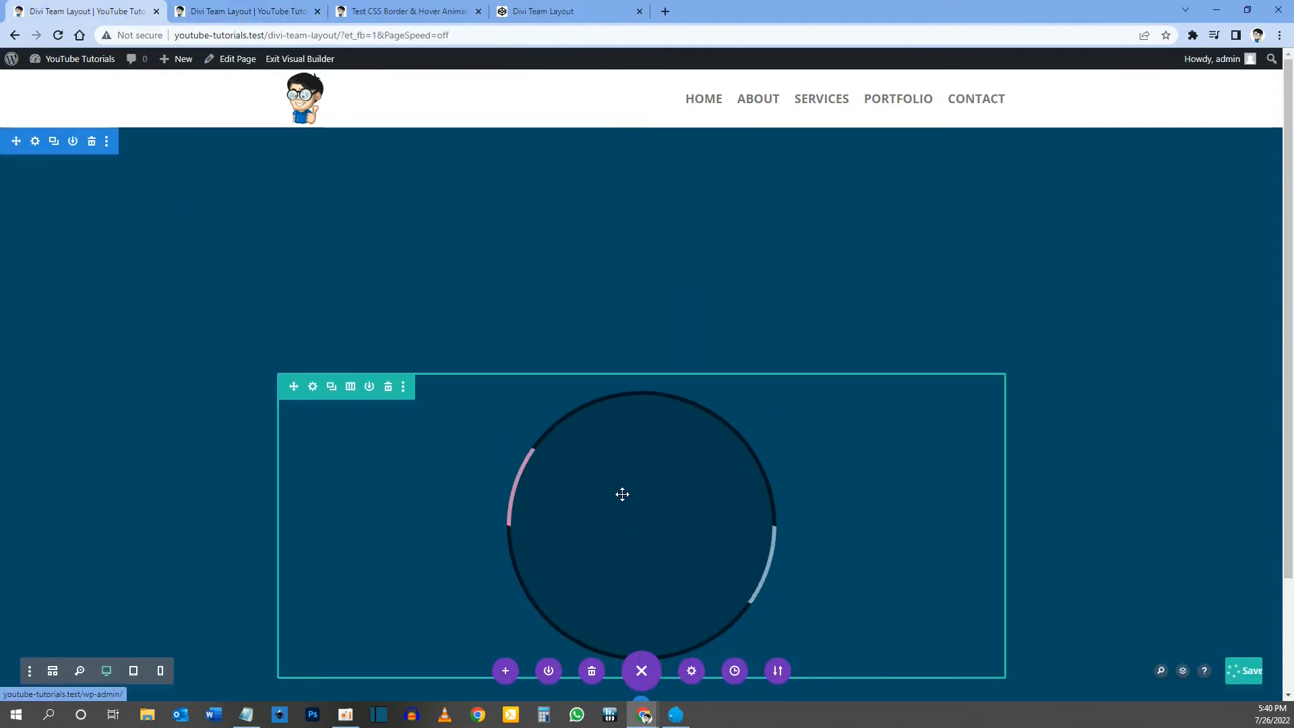
pyautogui.scroll(-2, 647, 499)
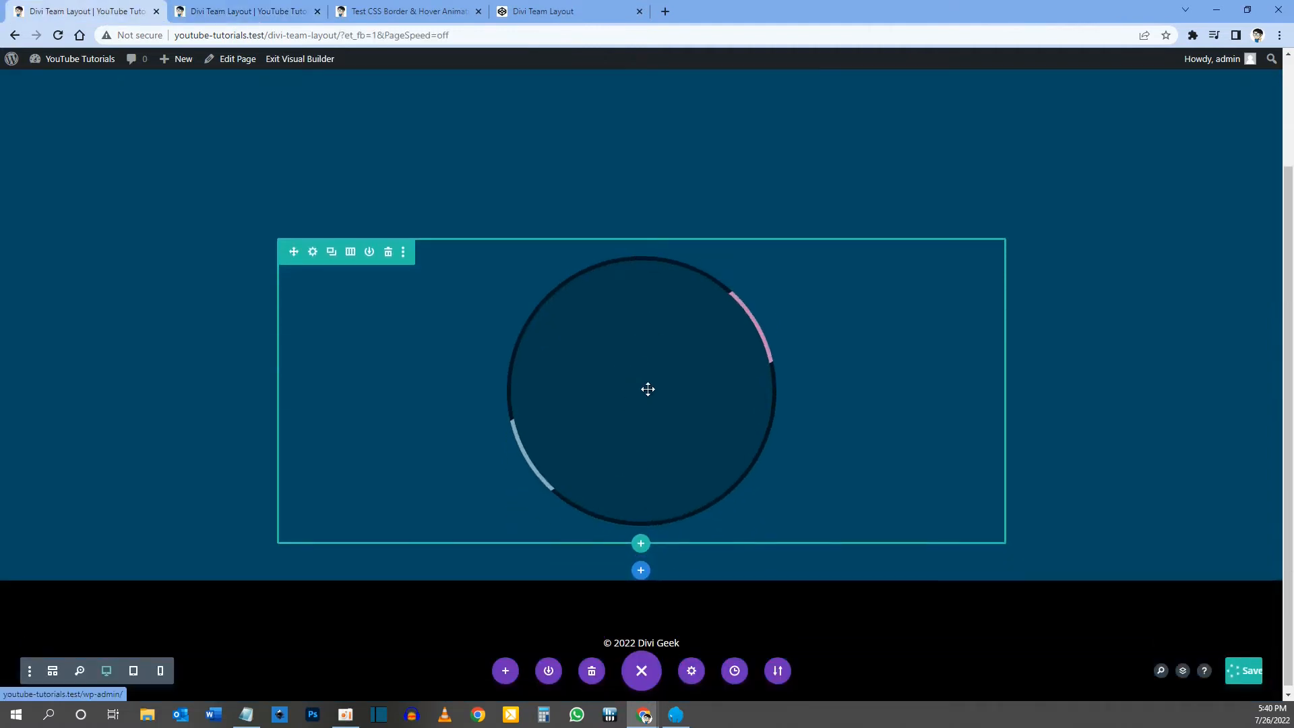
pyautogui.rightClick(625, 363)
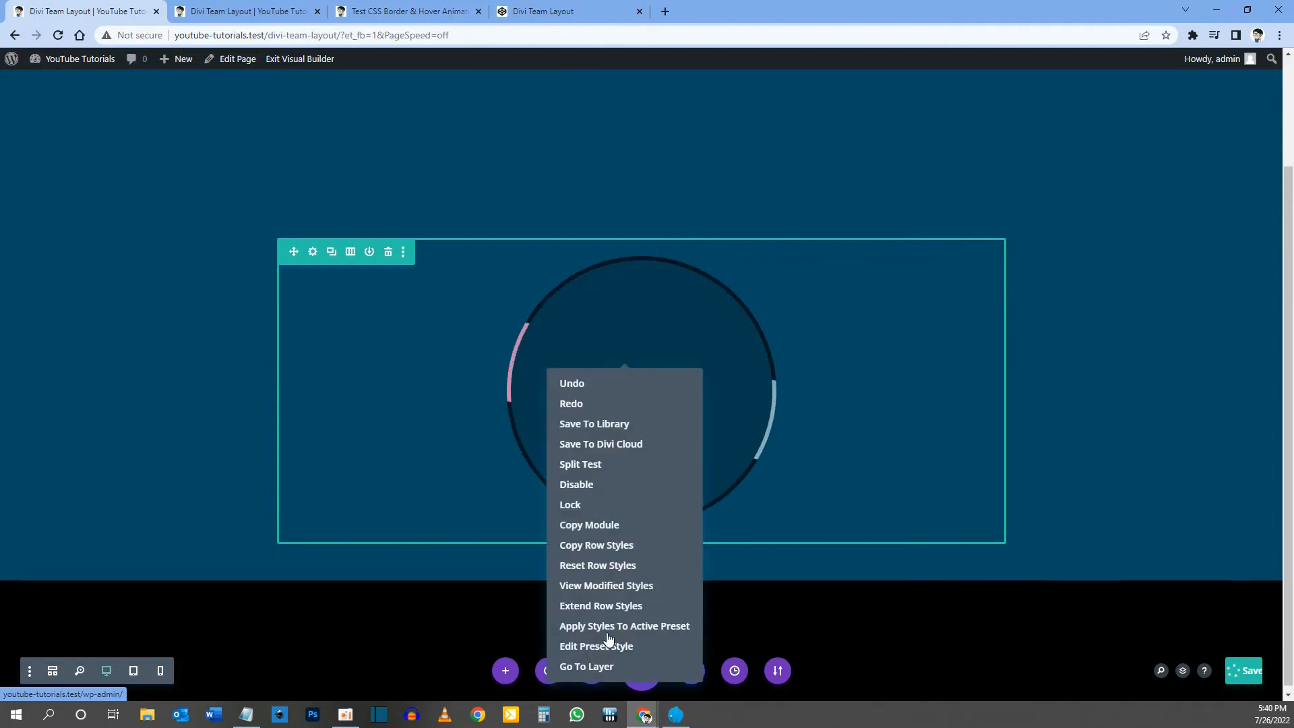
pyautogui.click(591, 671)
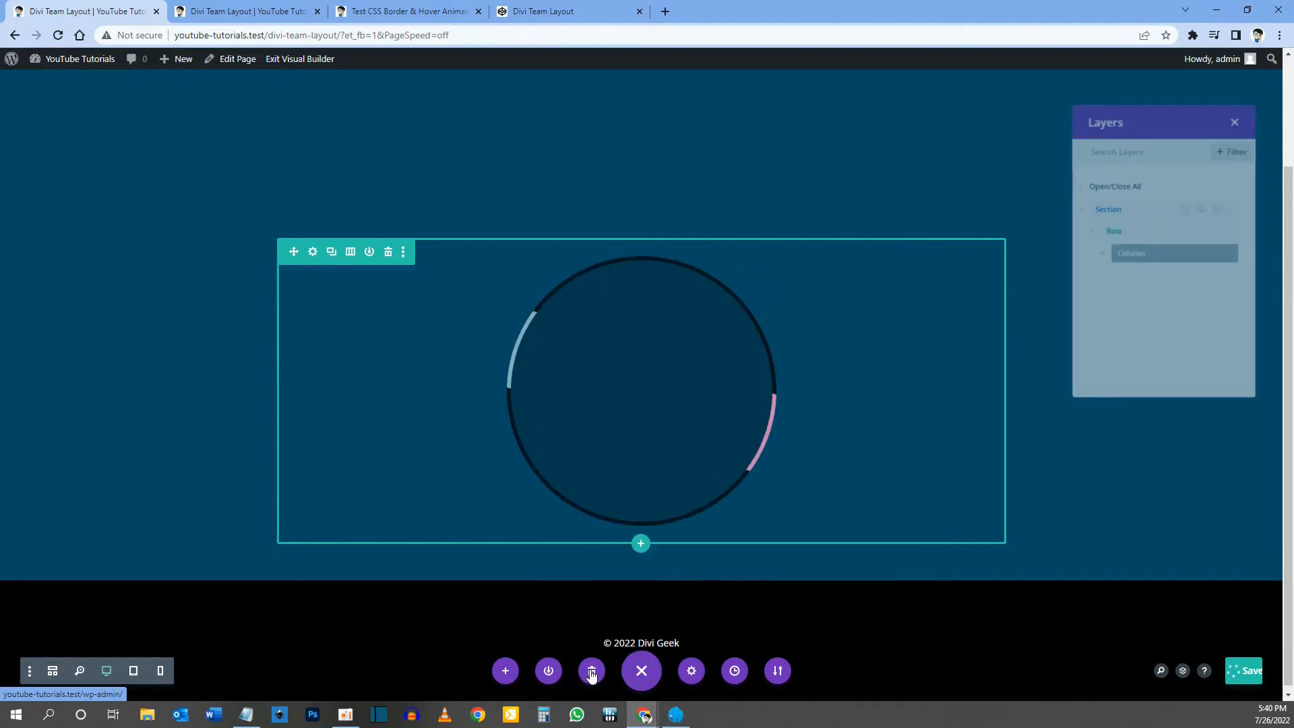
pyautogui.click(1098, 257)
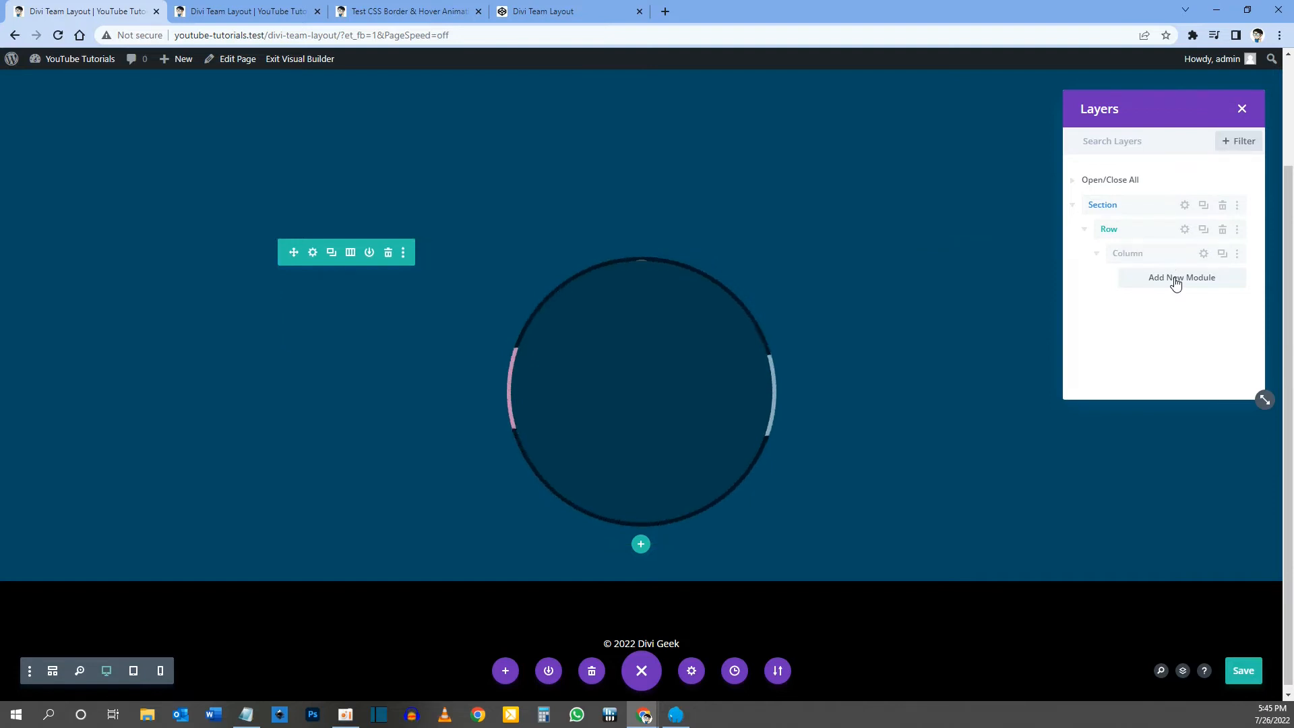
pyautogui.click(1176, 282)
pyautogui.write('image')
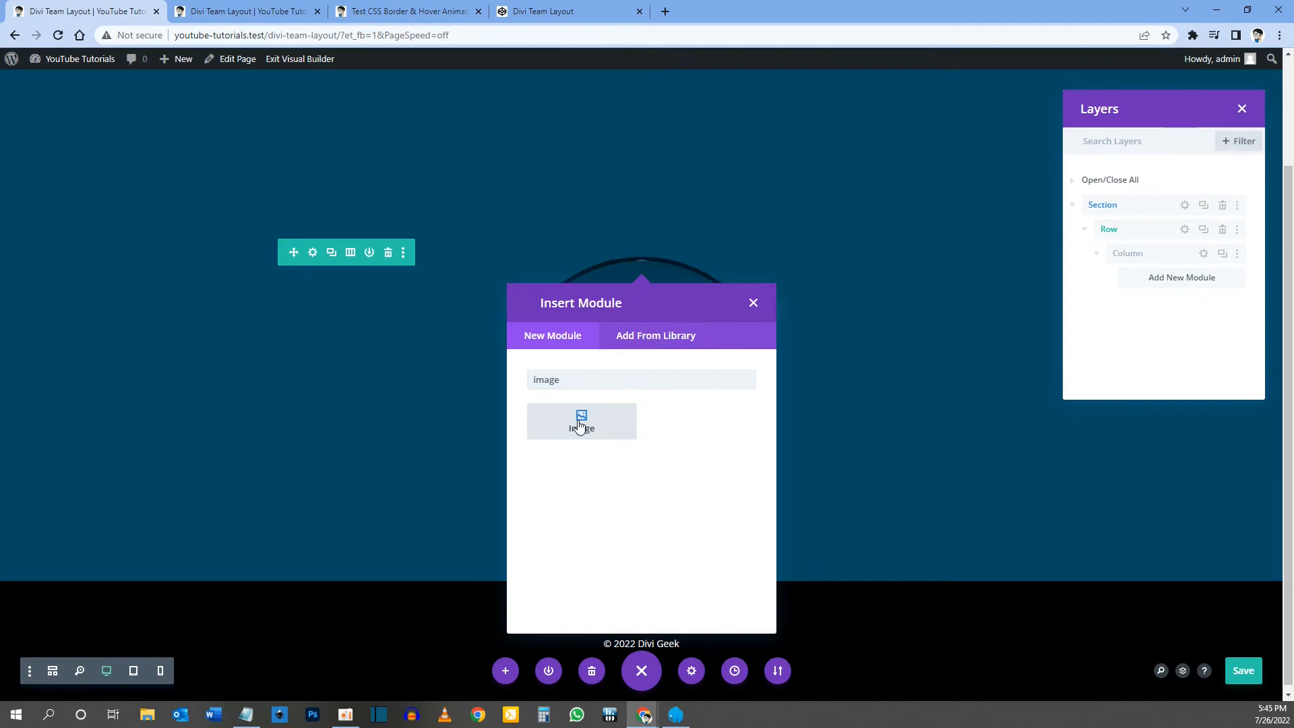
pyautogui.click(579, 426)
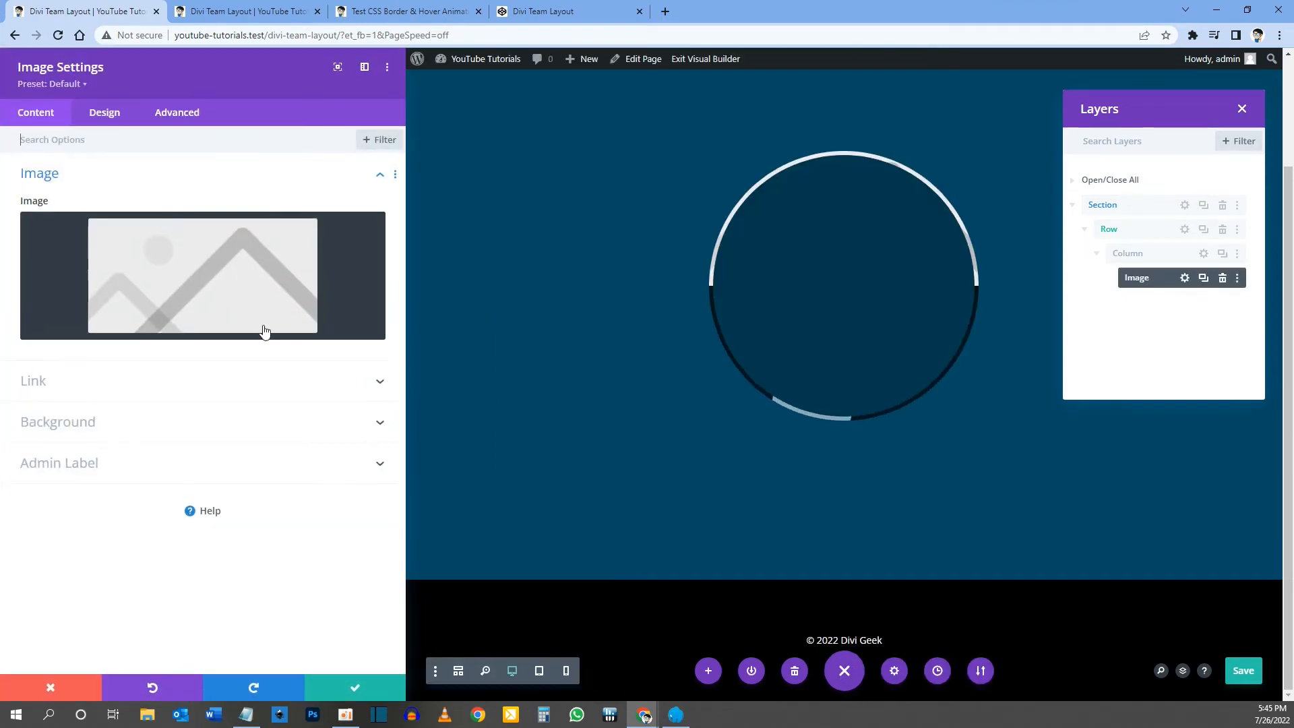
# Step: Set the Image module's picture to business-man-1.jpg from the media library
pyautogui.click(194, 260)
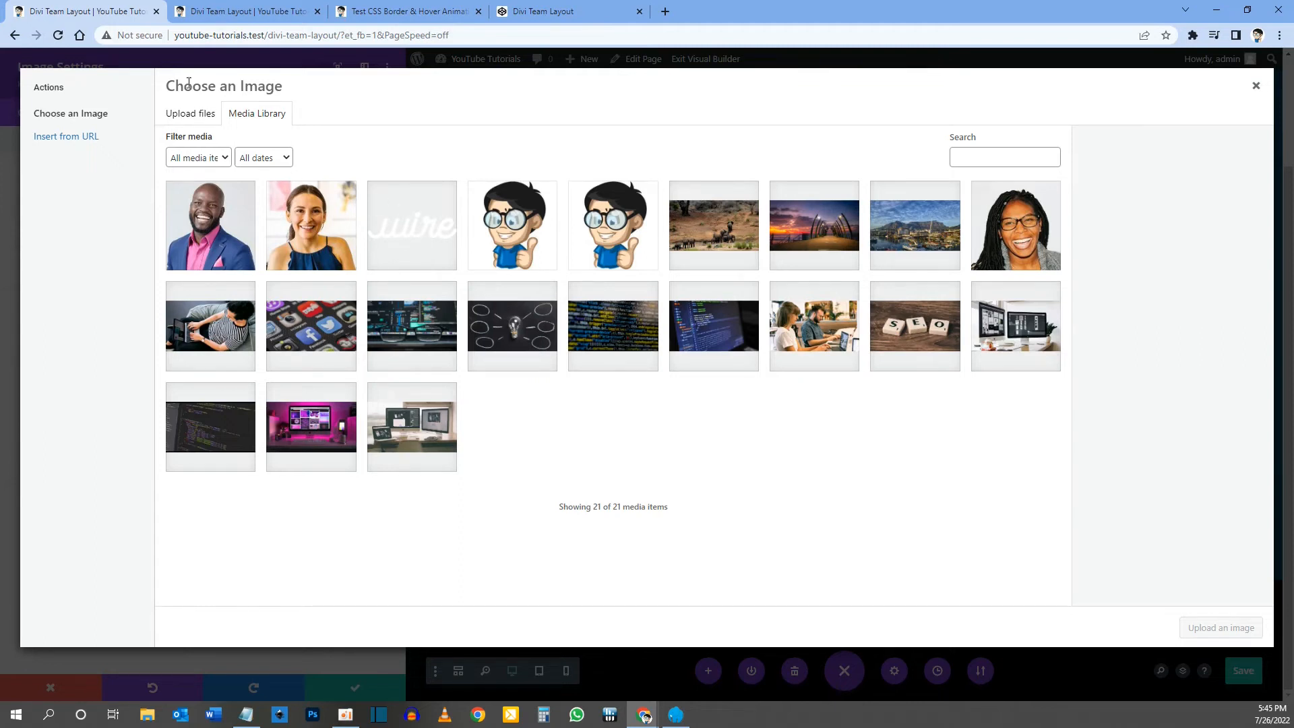
pyautogui.click(186, 118)
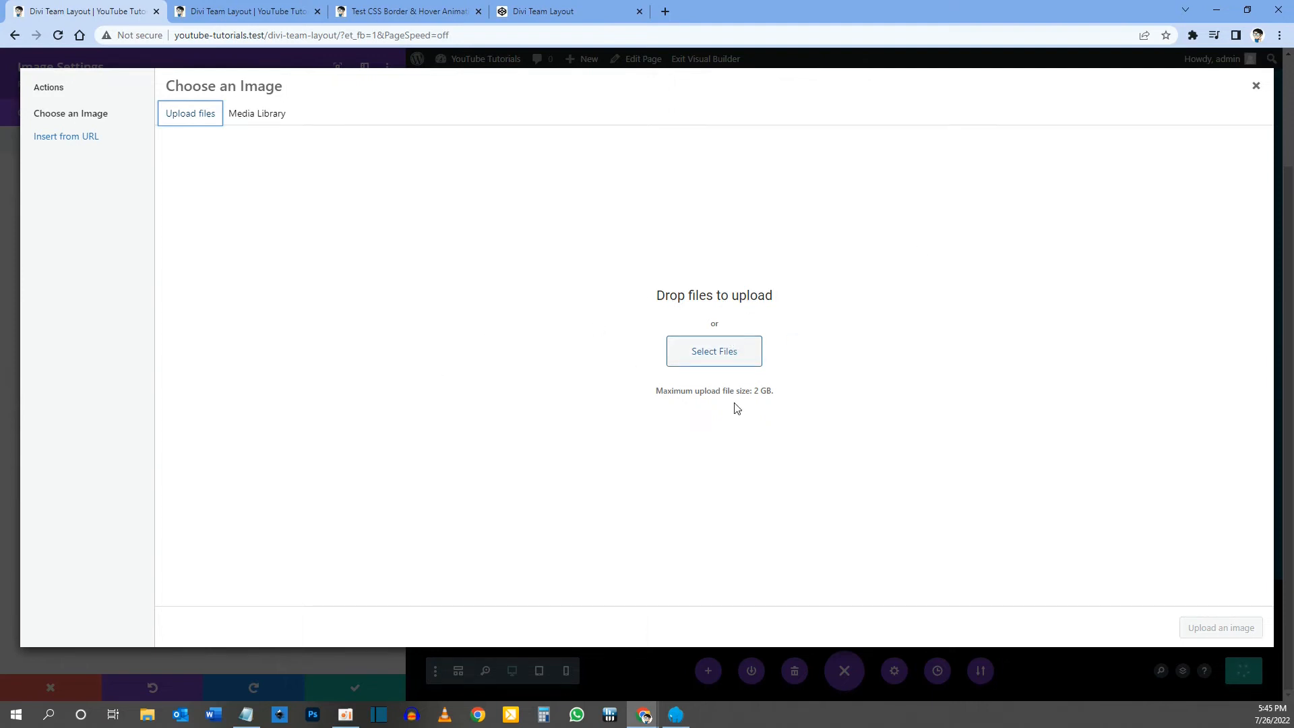
pyautogui.click(259, 114)
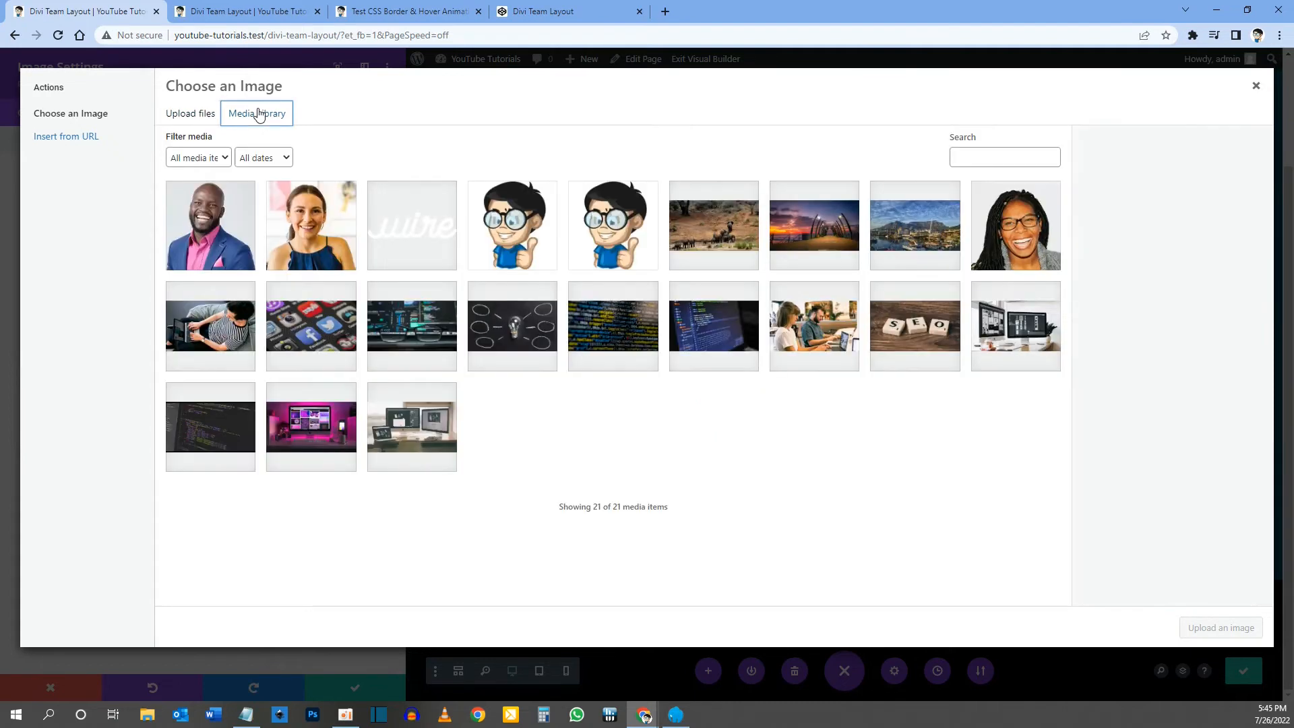
pyautogui.click(208, 227)
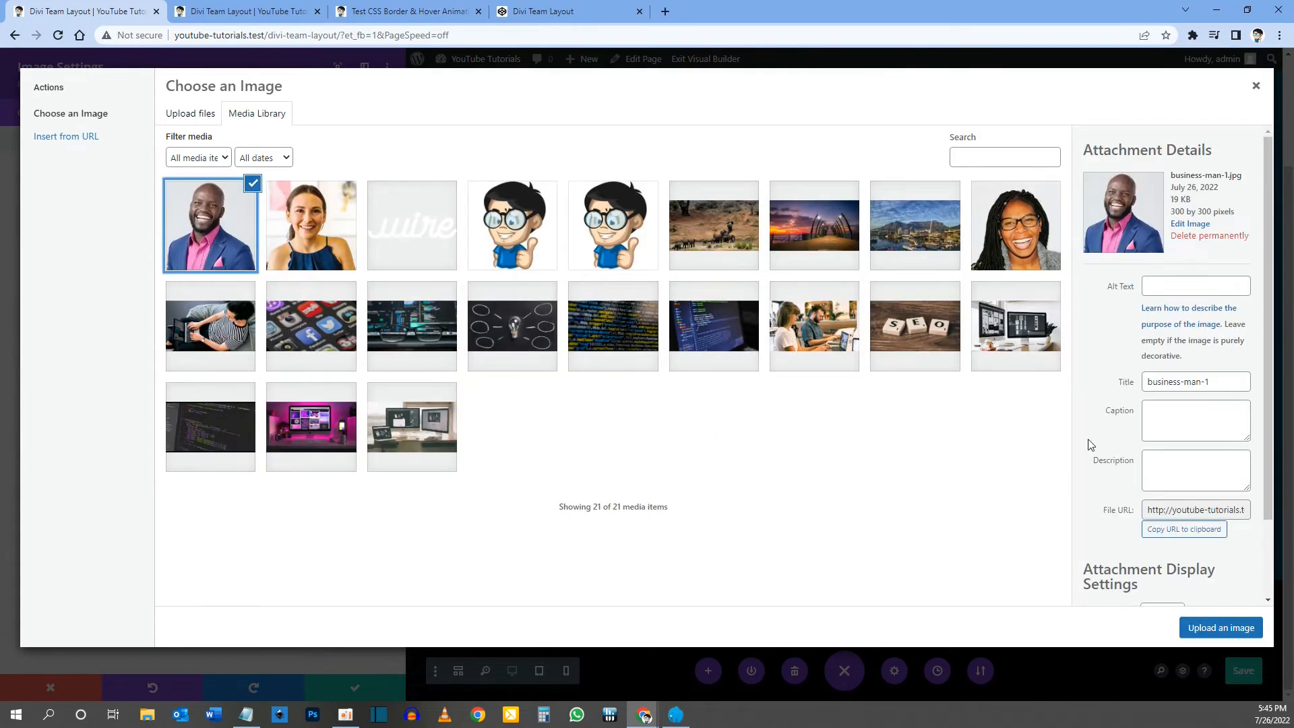
pyautogui.click(1213, 635)
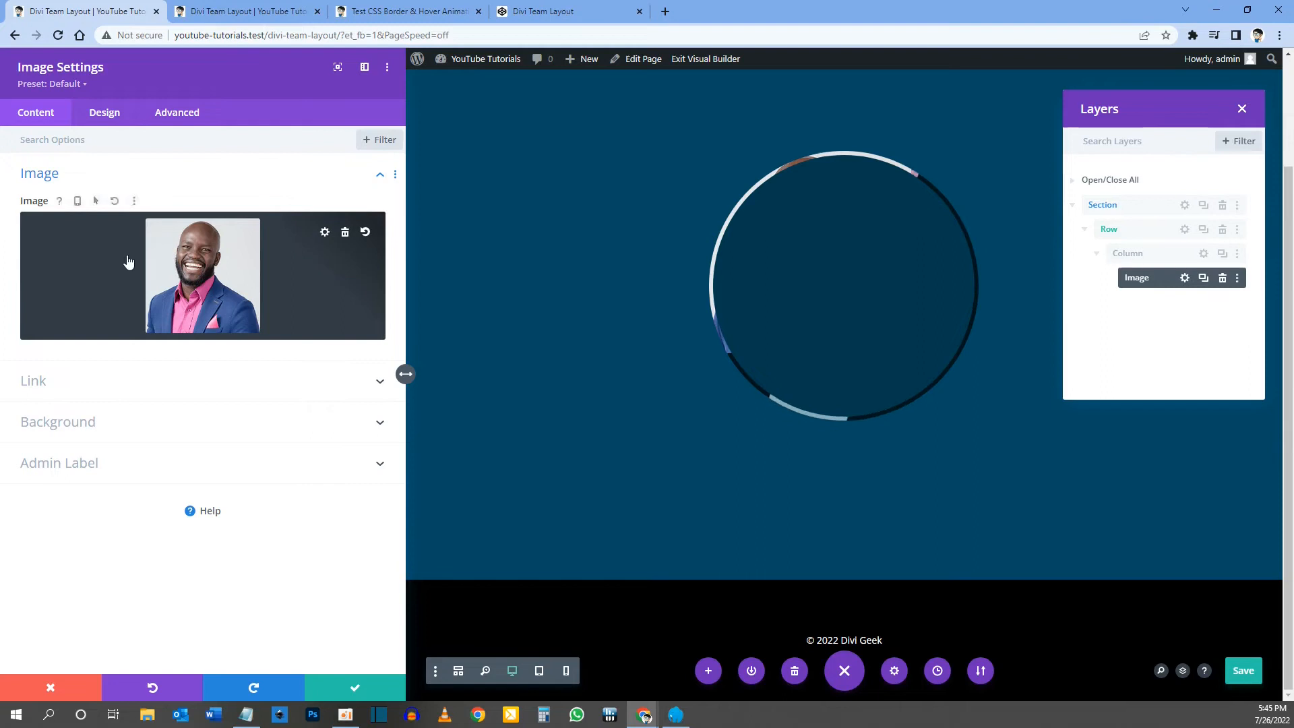
# Step: Center the image's alignment and set its width to 100%
pyautogui.click(105, 113)
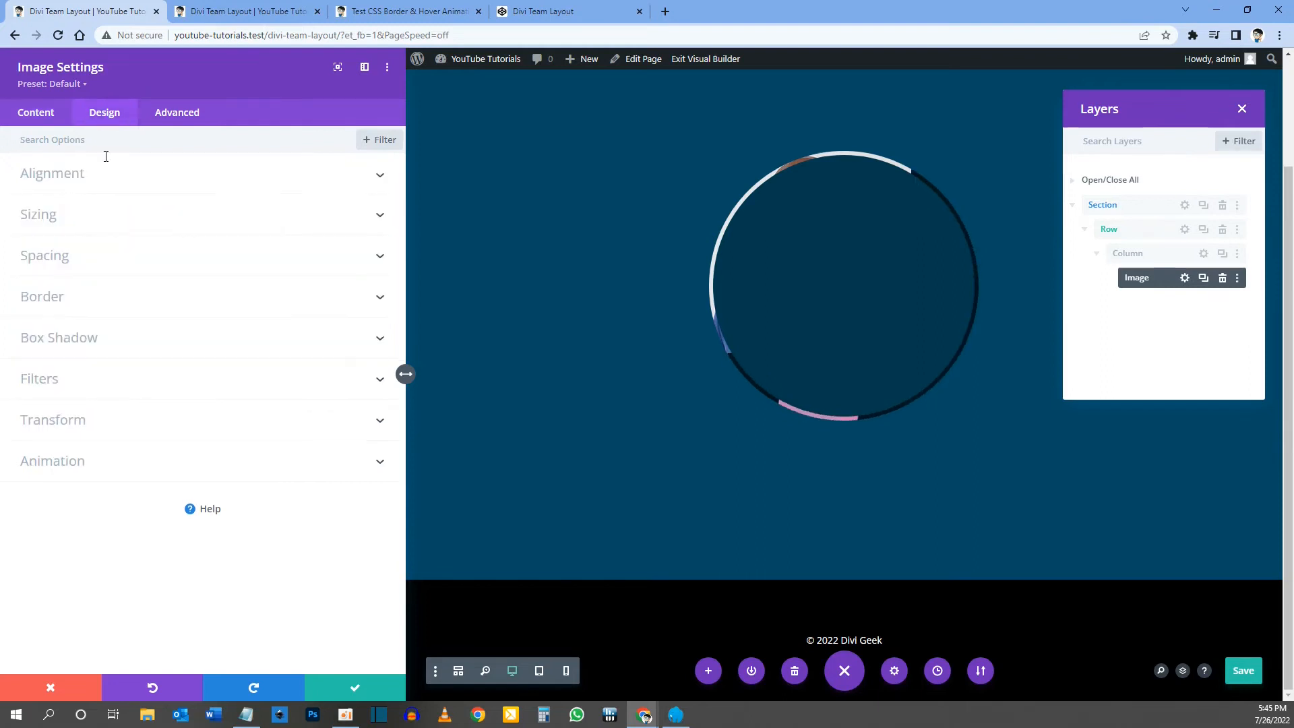
pyautogui.click(80, 176)
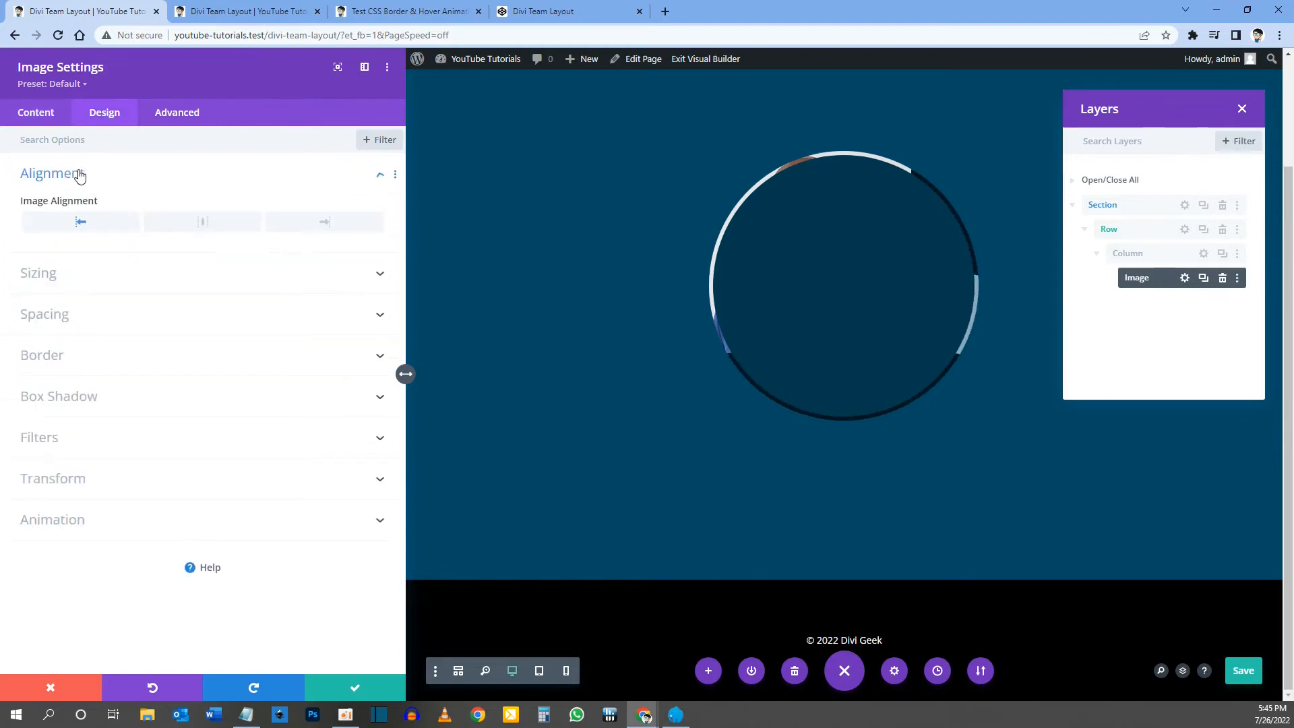
pyautogui.click(201, 224)
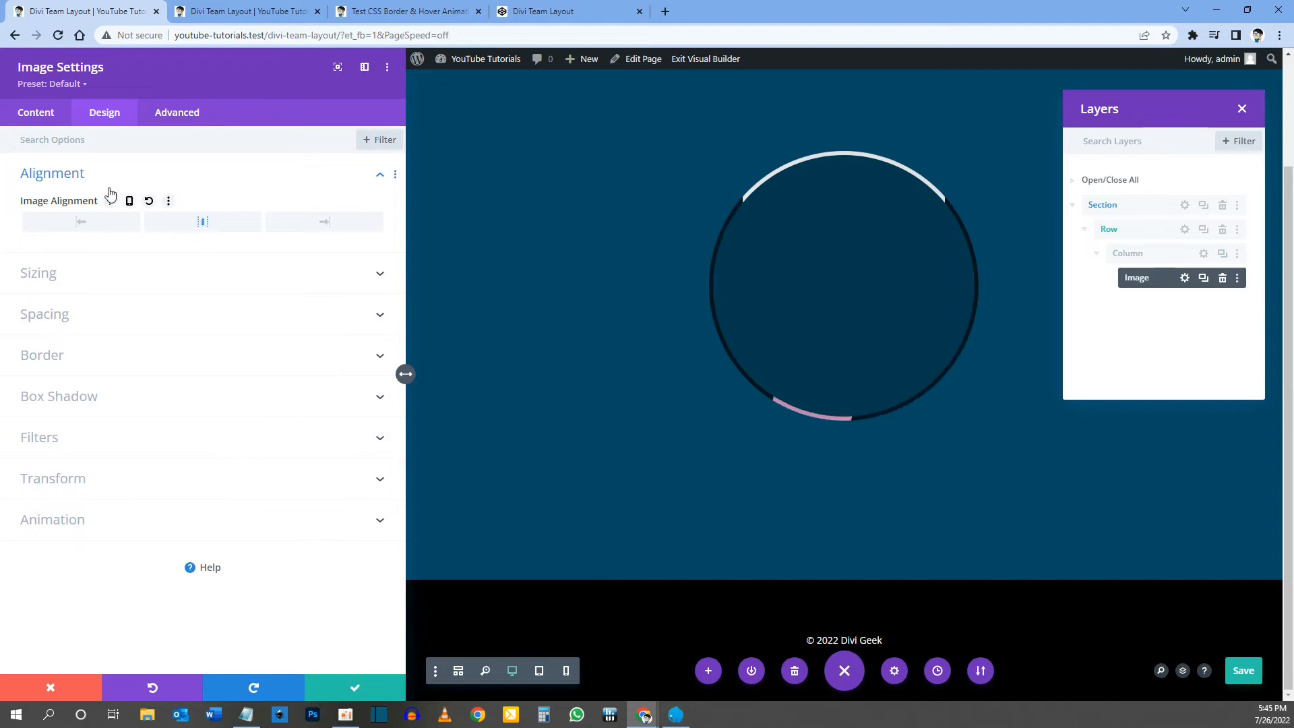
pyautogui.click(63, 277)
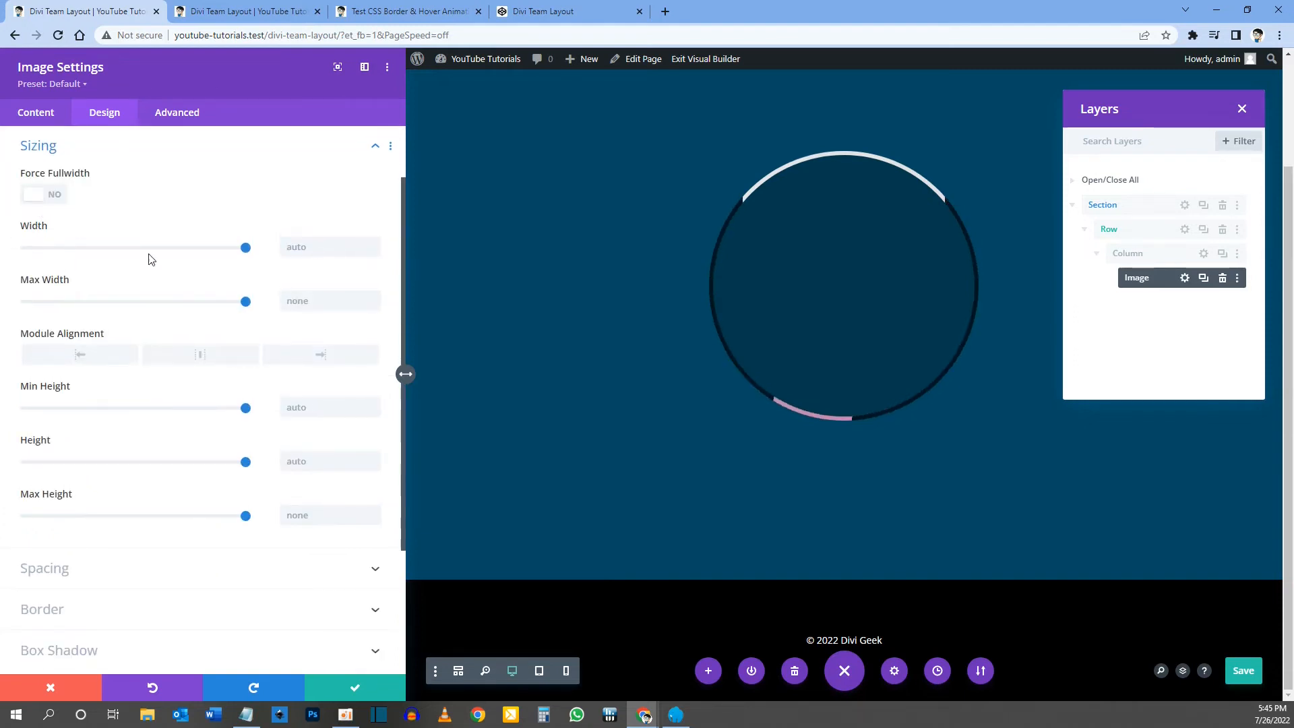
pyautogui.click(302, 248)
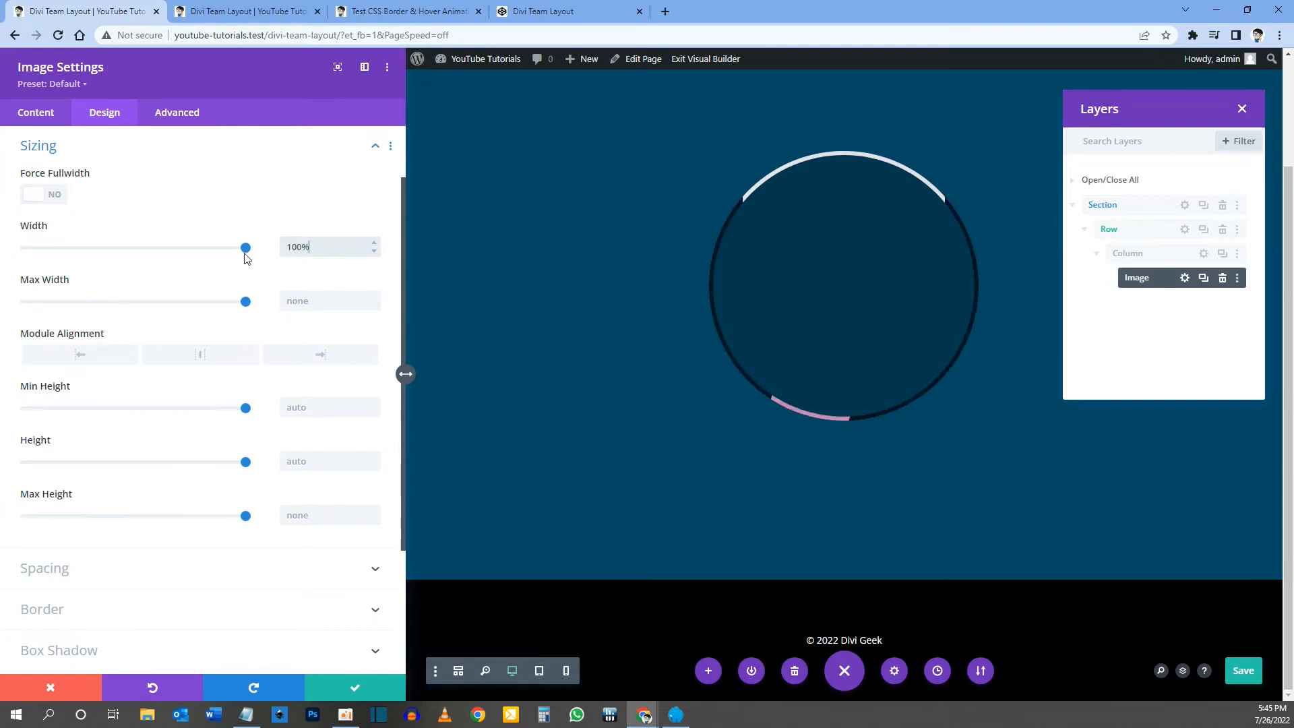
# Step: Give the image 50% rounded corners on all sides and a 6px border in color #01161e
pyautogui.scroll(-3, 165, 306)
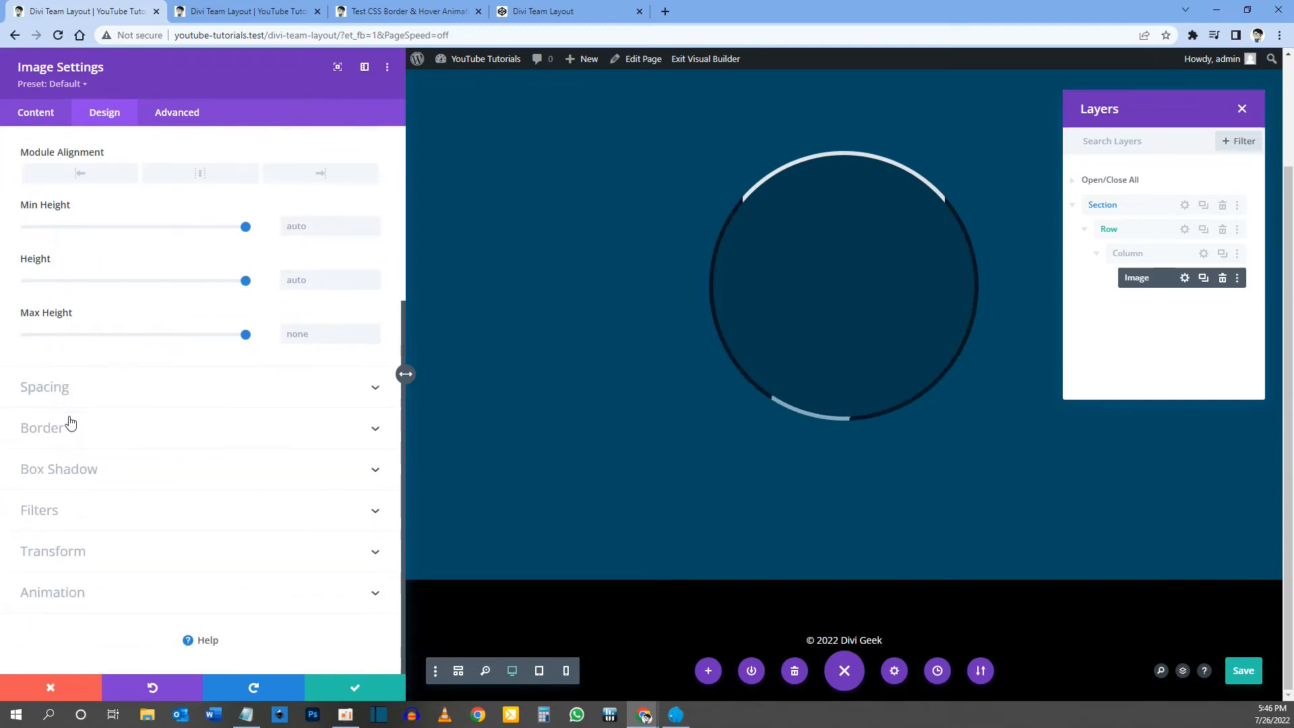
pyautogui.click(49, 431)
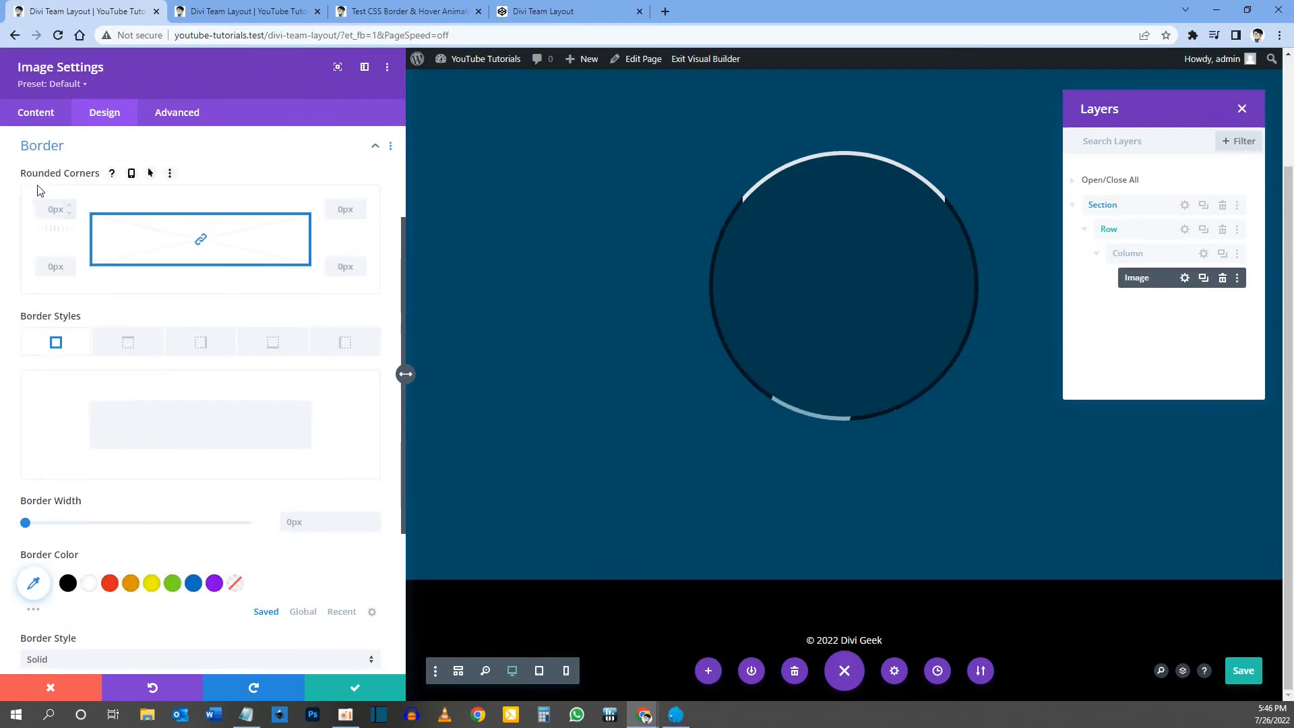
pyautogui.click(69, 214)
pyautogui.write('50%')
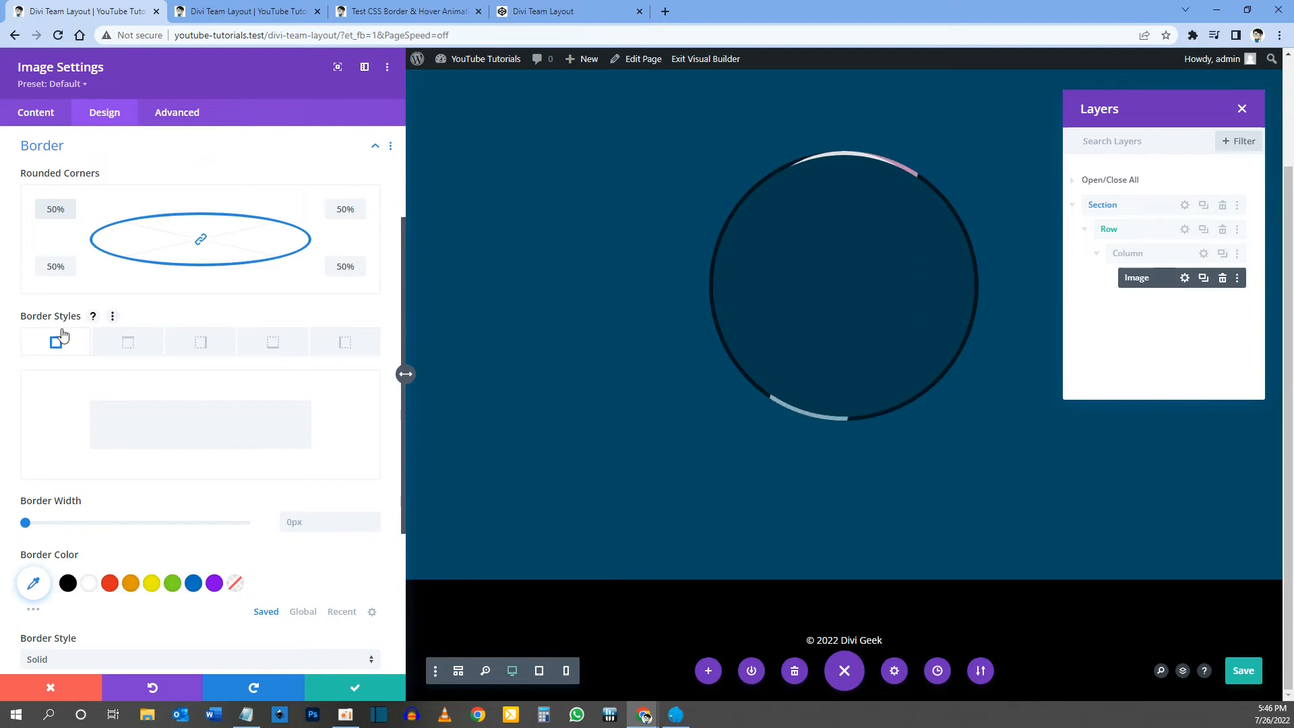
pyautogui.click(306, 522)
pyautogui.write('6')
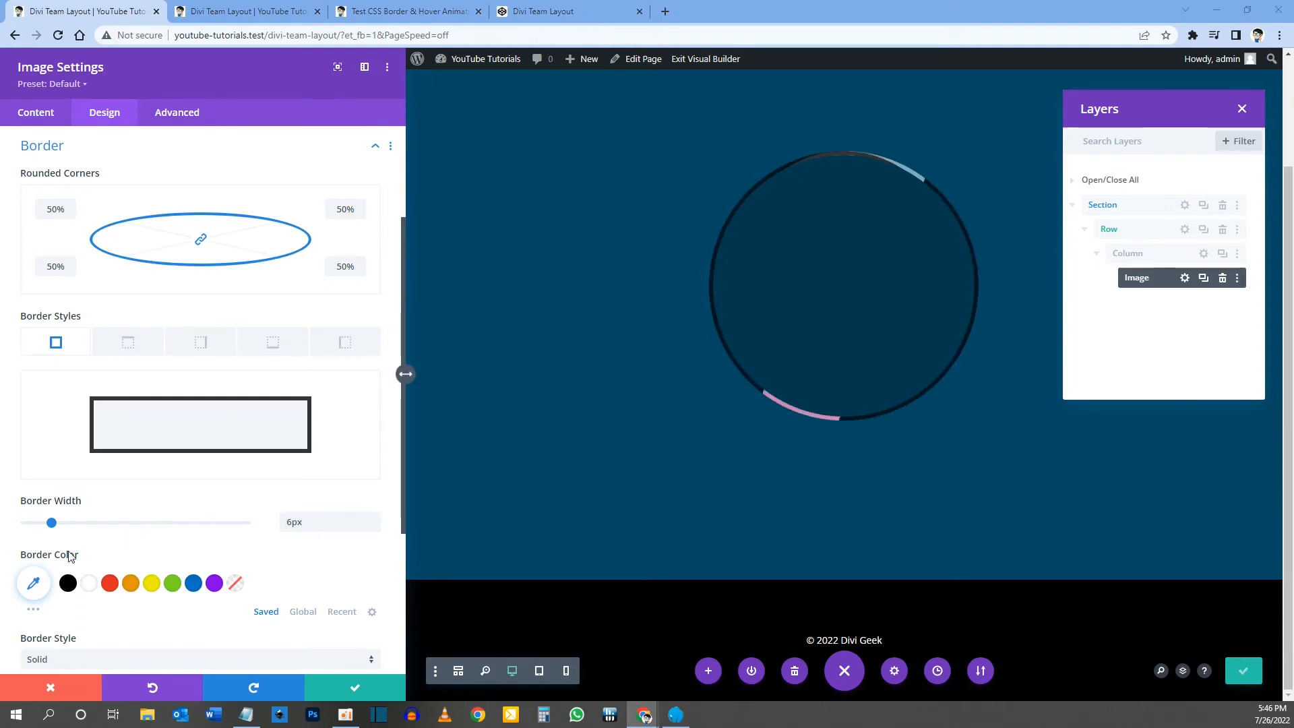
pyautogui.click(34, 583)
pyautogui.write('#01161e')
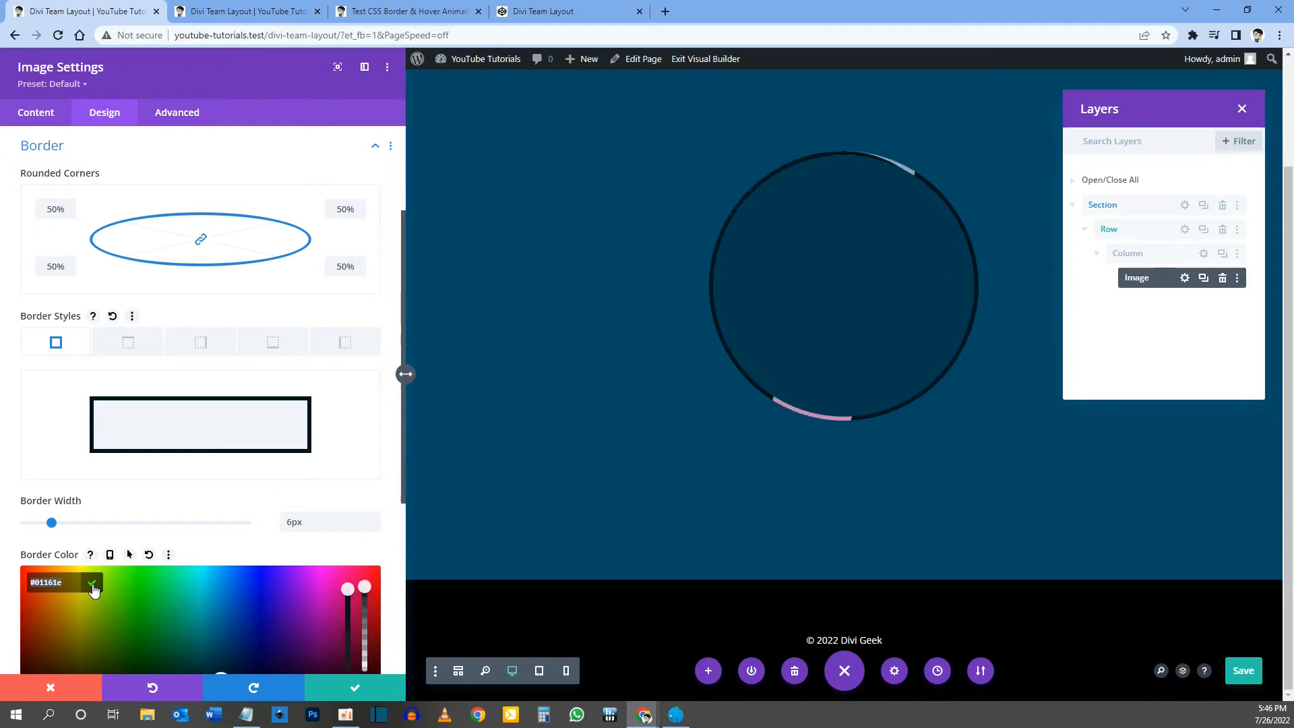
pyautogui.click(93, 586)
pyautogui.scroll(-3, 164, 541)
pyautogui.scroll(5, 167, 512)
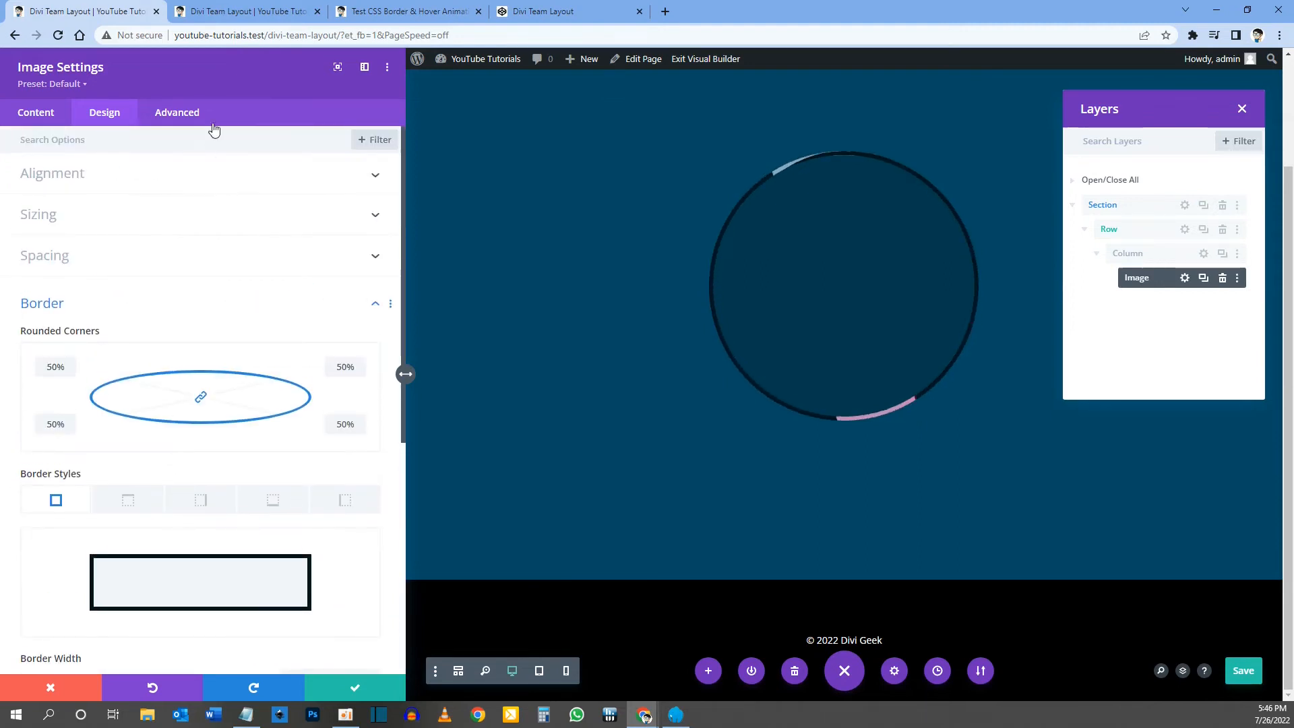
# Step: Assign the CSS class dg-staff-img to the Image module and save the page
pyautogui.click(183, 114)
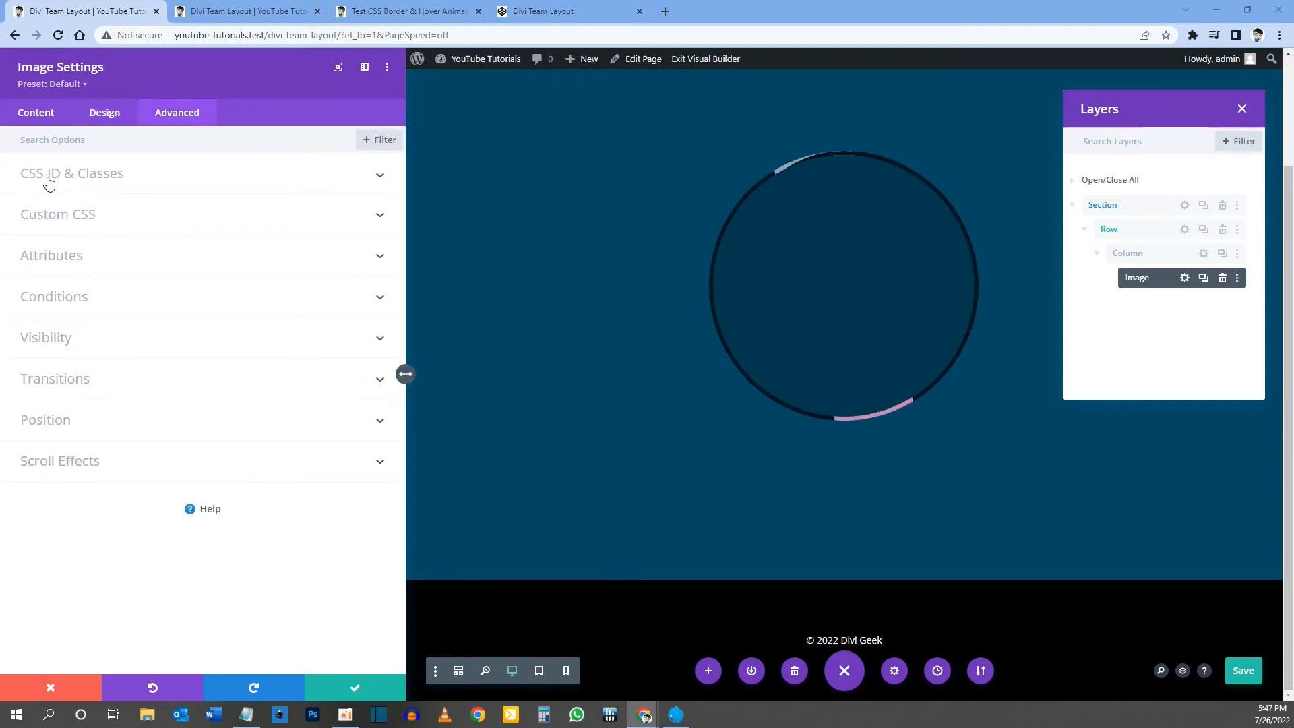
pyautogui.click(90, 182)
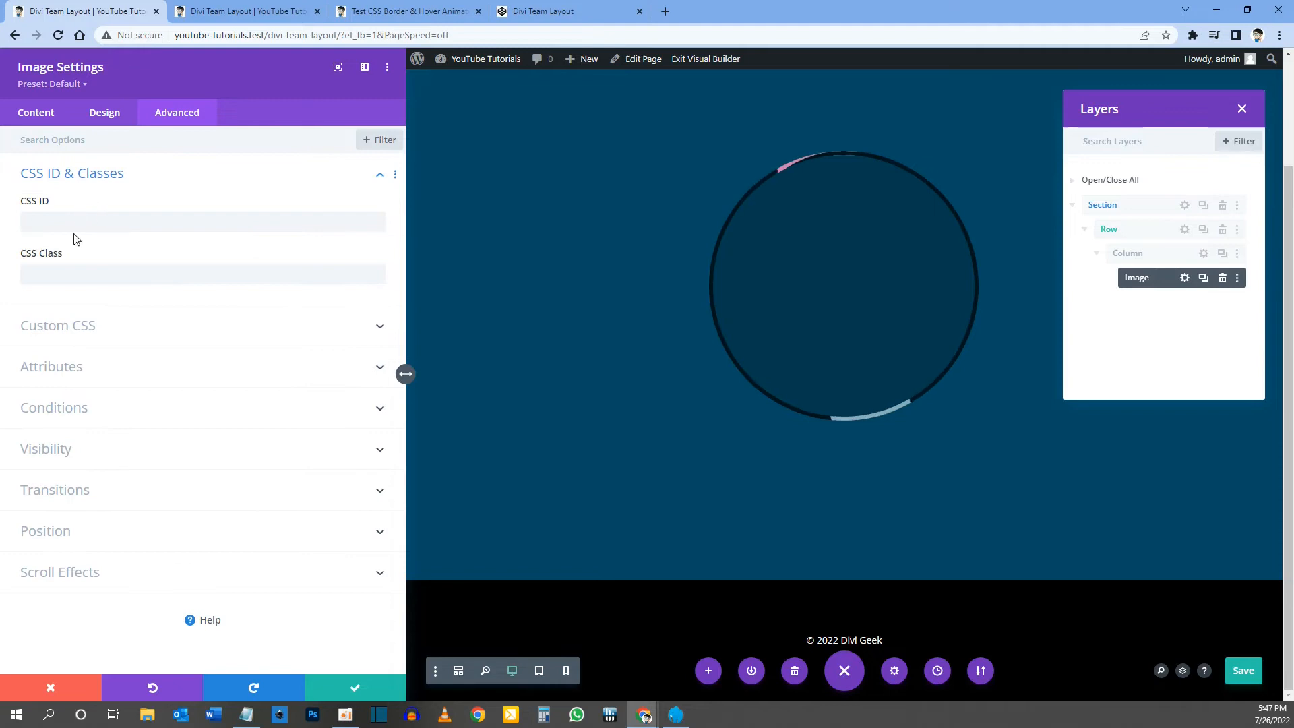
pyautogui.click(53, 274)
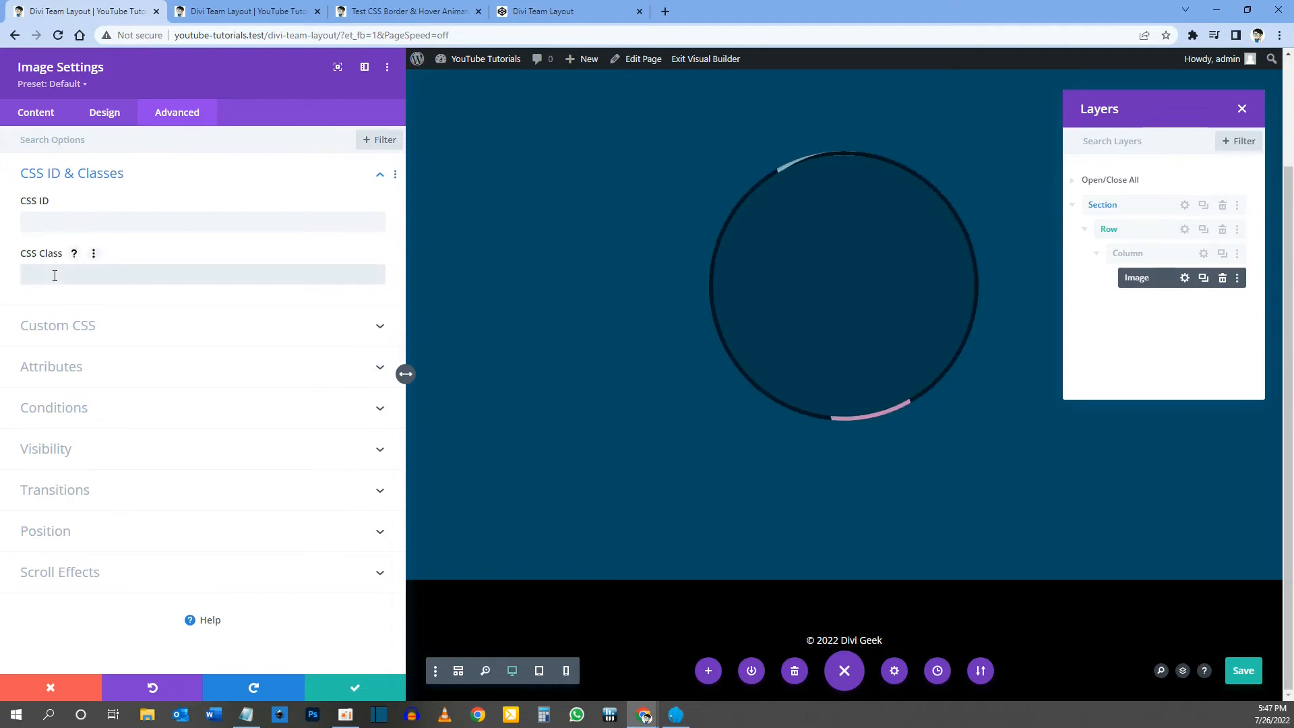
pyautogui.write('dg-staff-img')
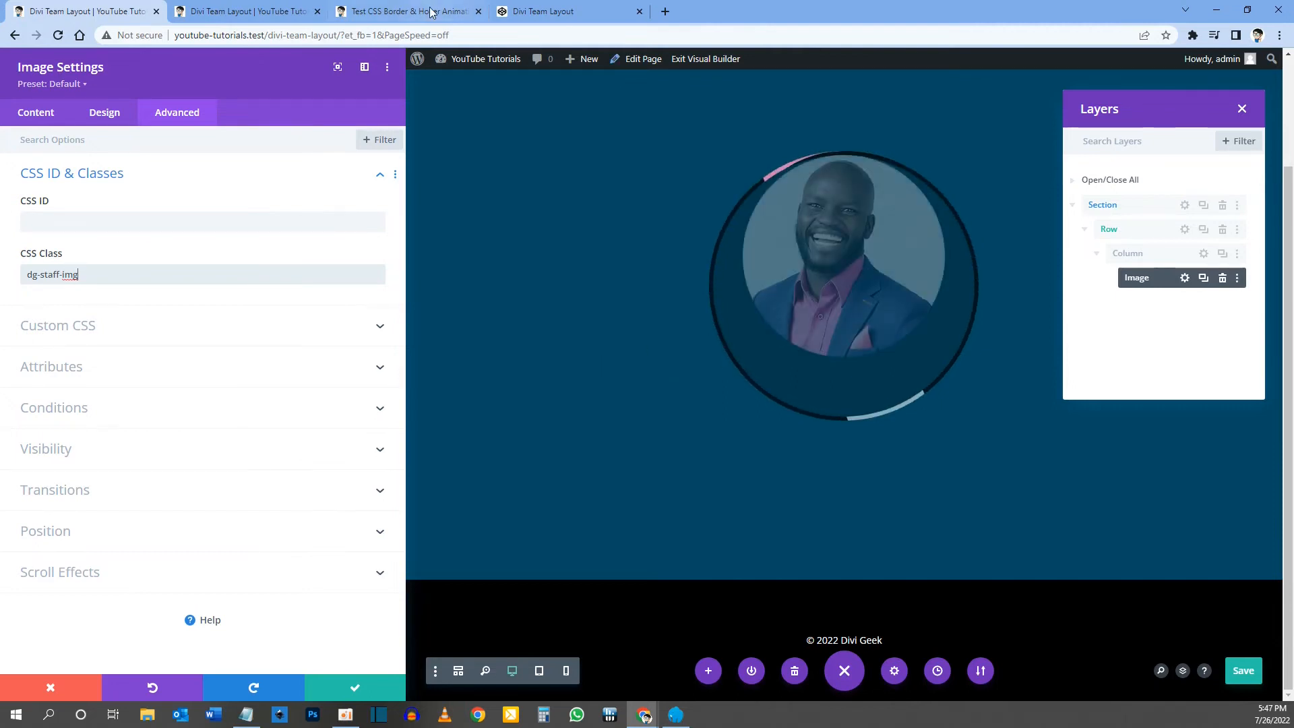
pyautogui.hotkey('ctrl', 's')
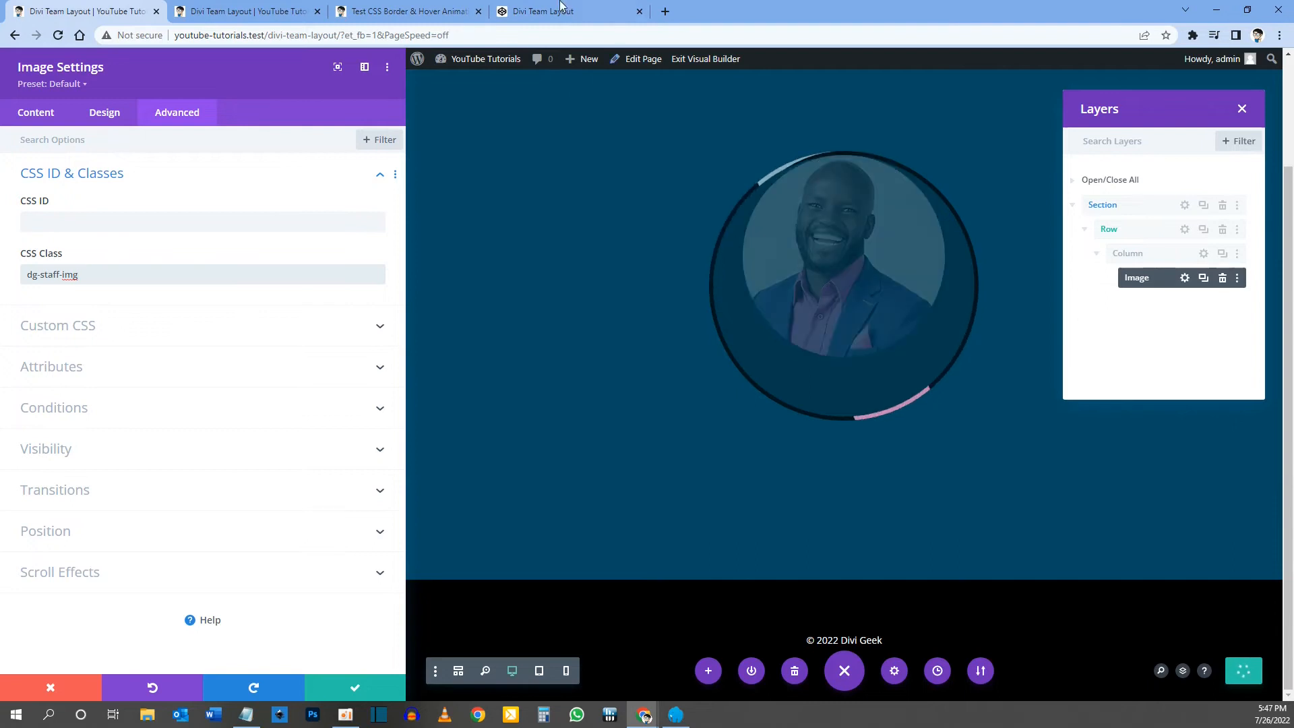
# Step: Examine the hover effect on the first member photo of the finished test page, and return to the layout being built
pyautogui.click(560, 7)
pyautogui.click(412, 8)
pyautogui.moveTo(465, 391)
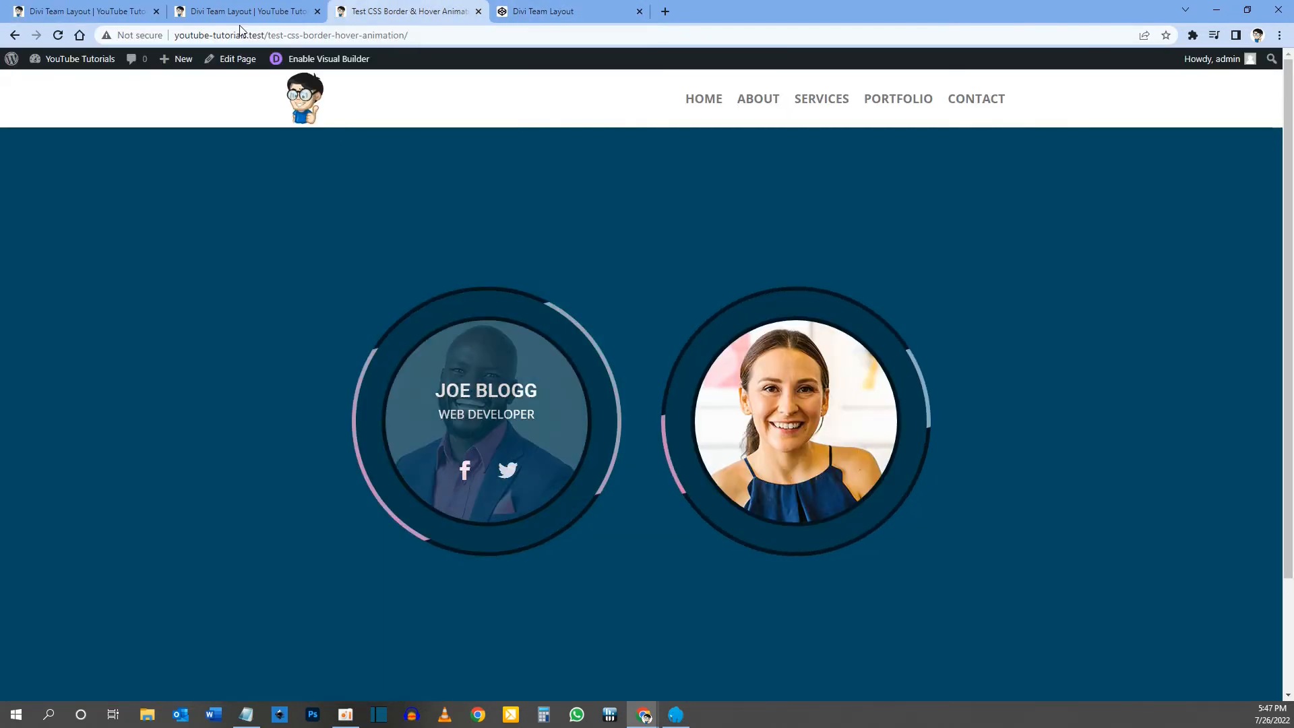
pyautogui.click(122, 11)
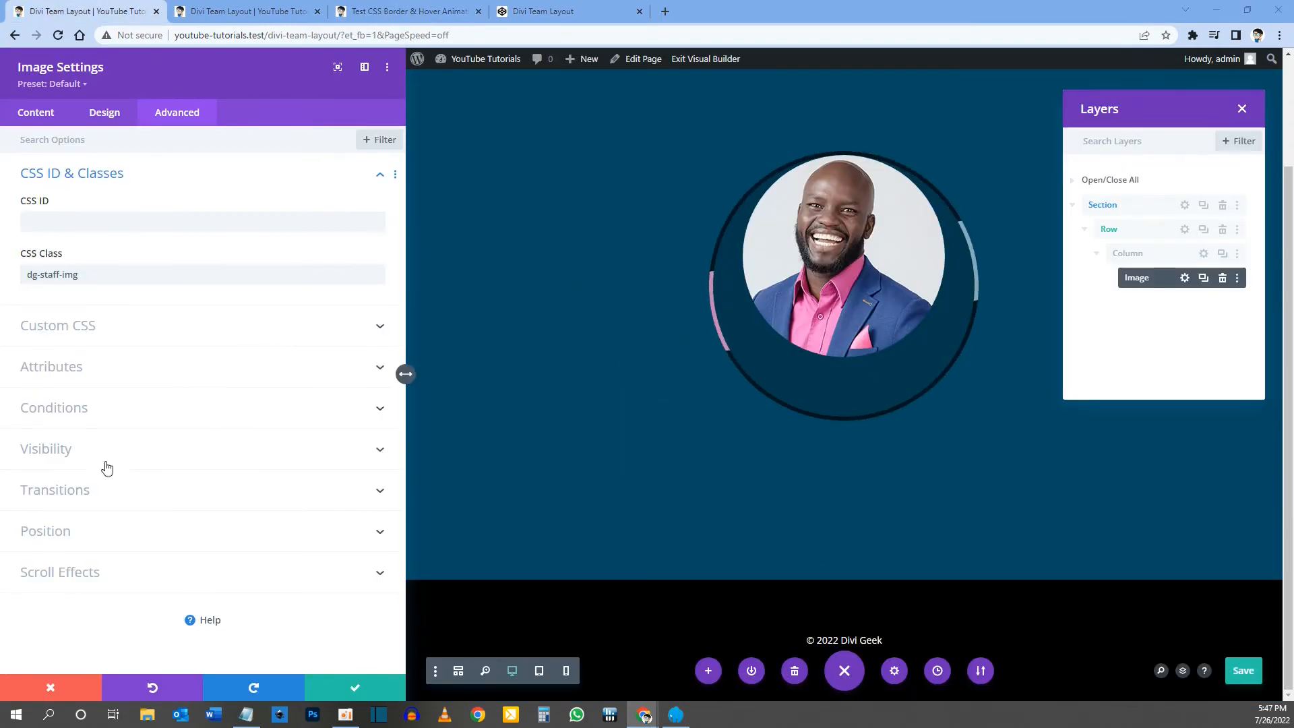
# Step: Position the Image module absolutely at the center location with a Z index of 3, and accept its settings
pyautogui.click(58, 532)
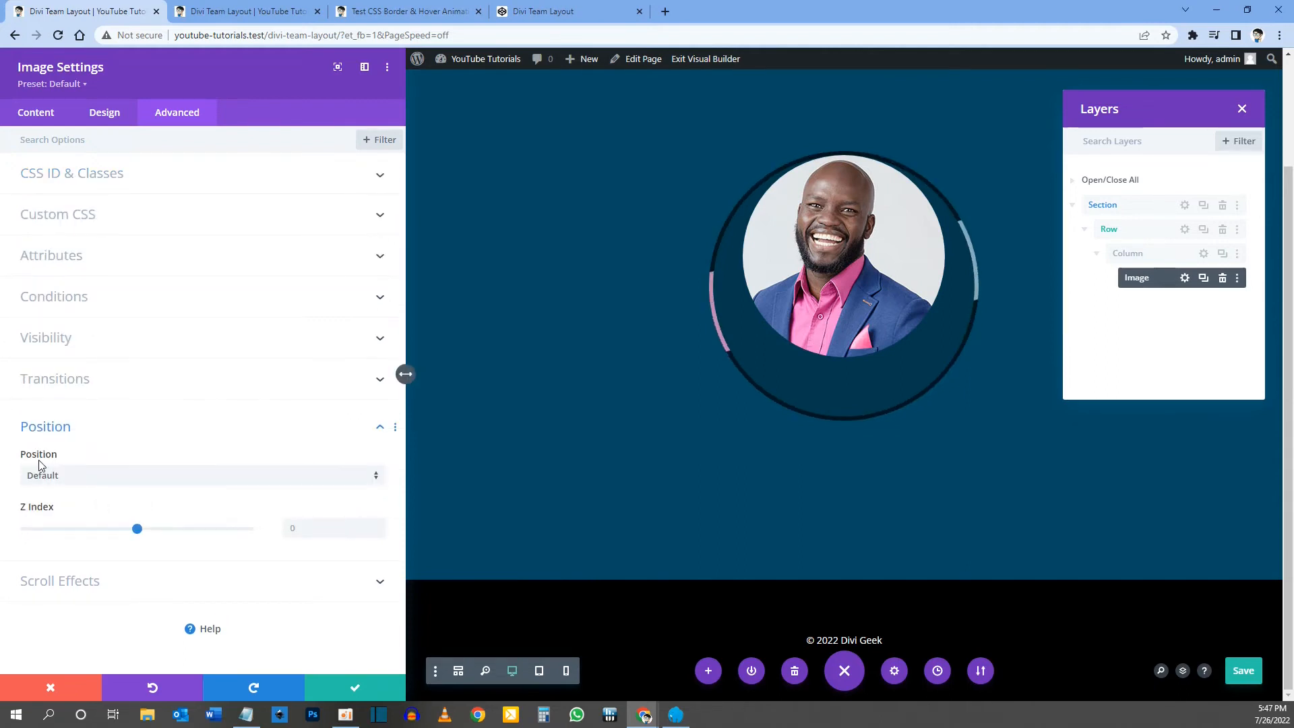
pyautogui.click(51, 477)
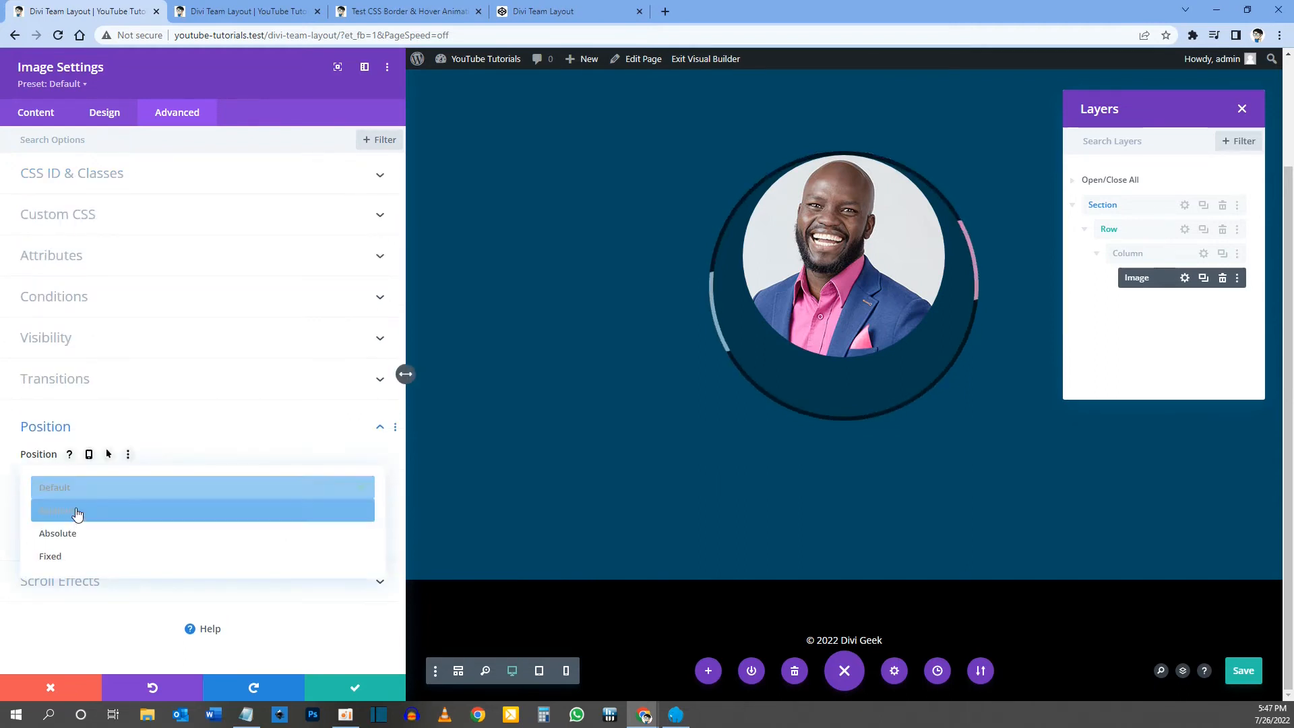
pyautogui.click(79, 535)
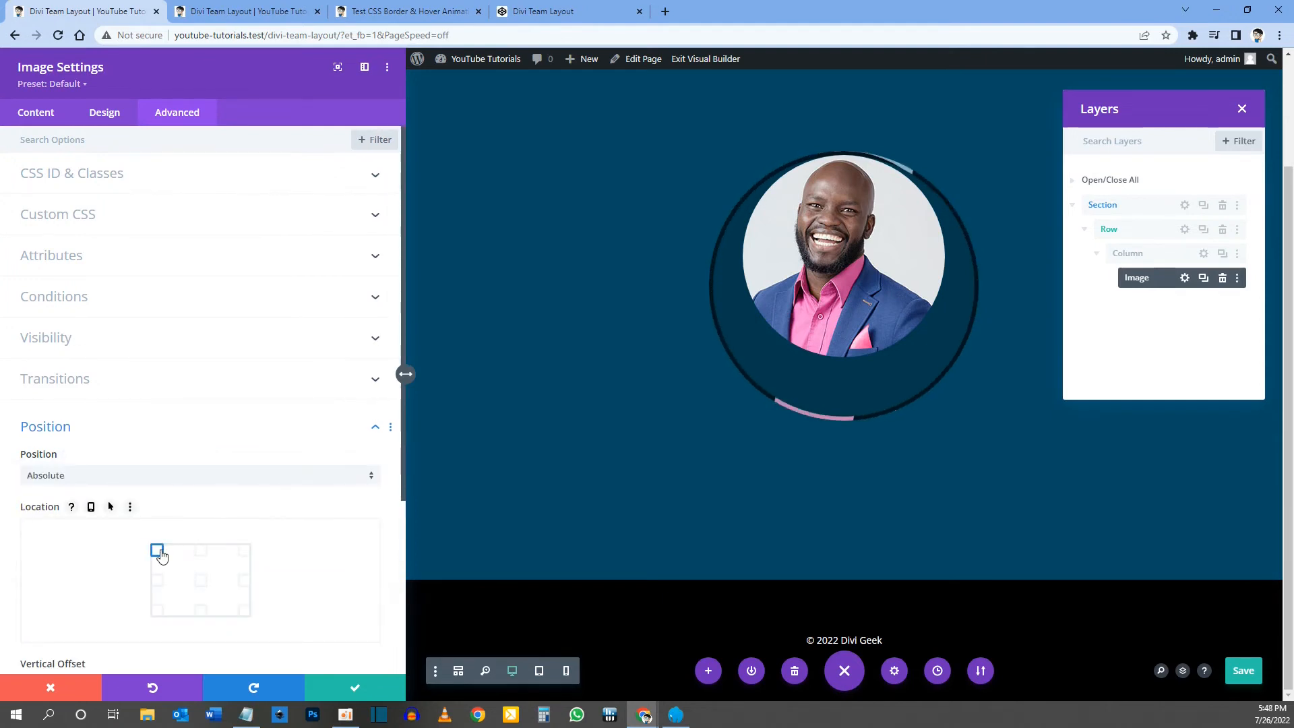
pyautogui.click(202, 582)
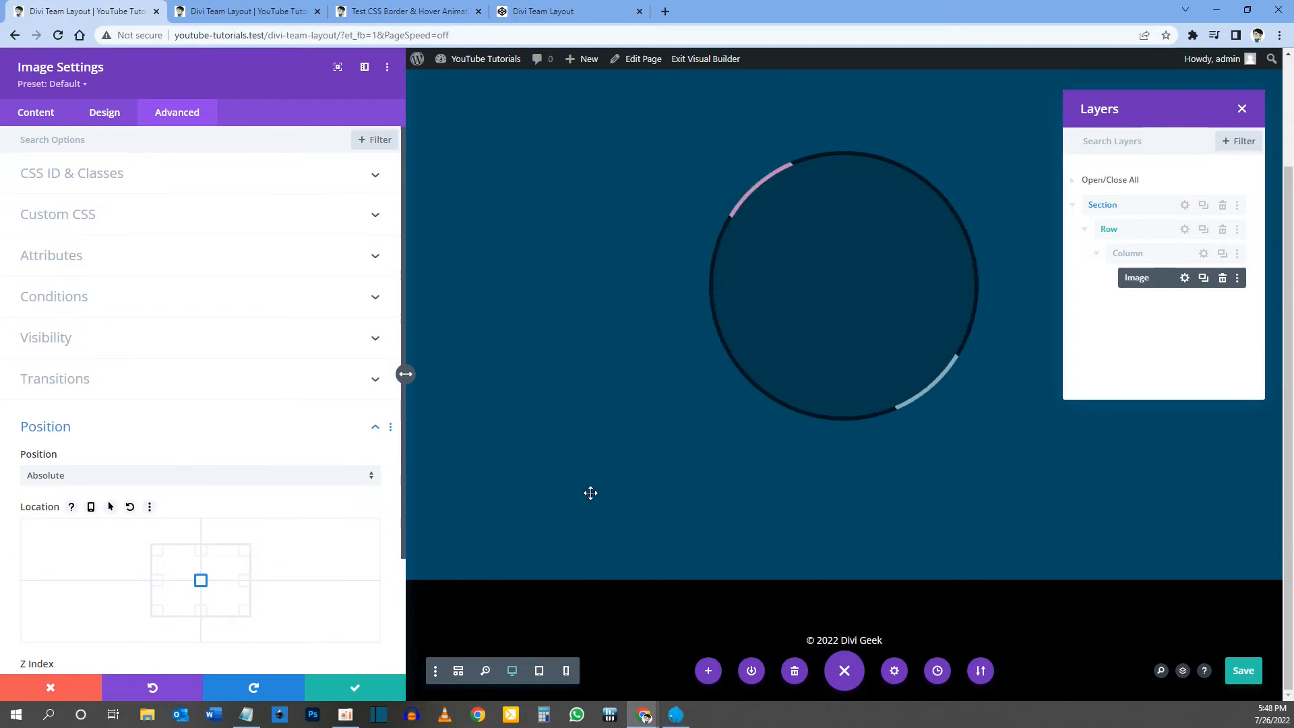
pyautogui.scroll(-2, 300, 515)
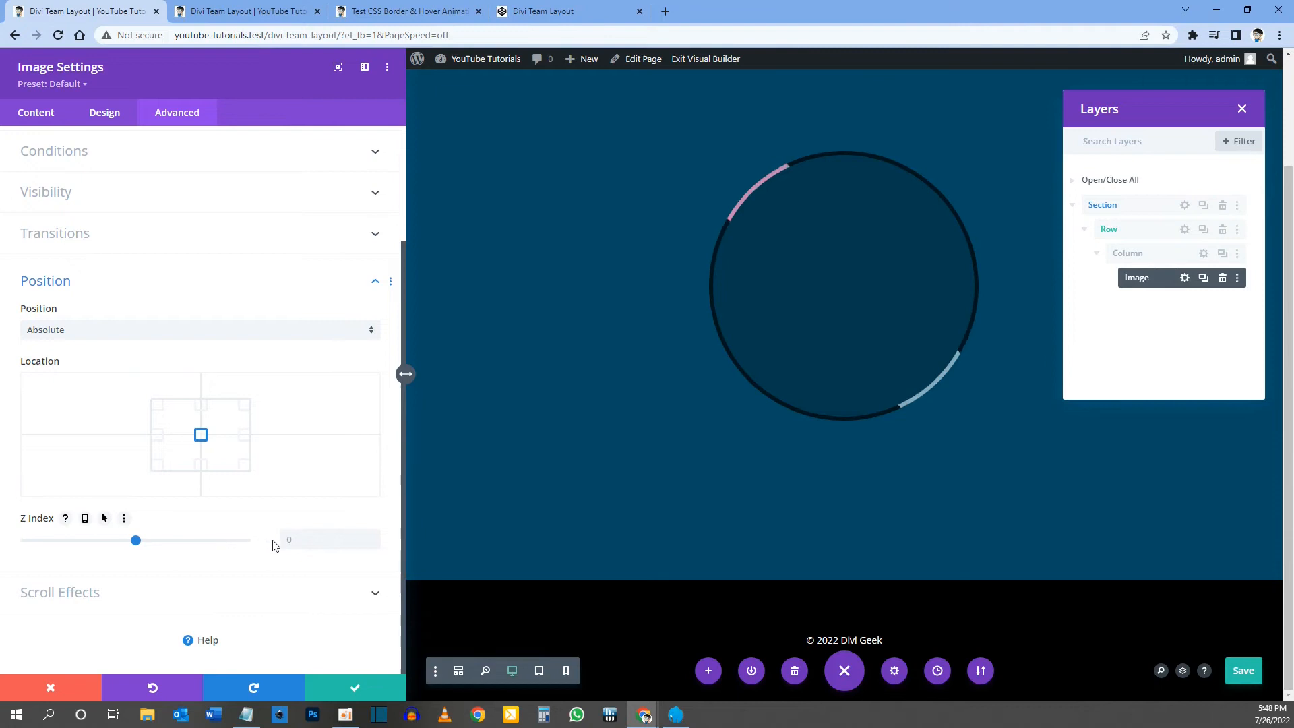
pyautogui.click(299, 540)
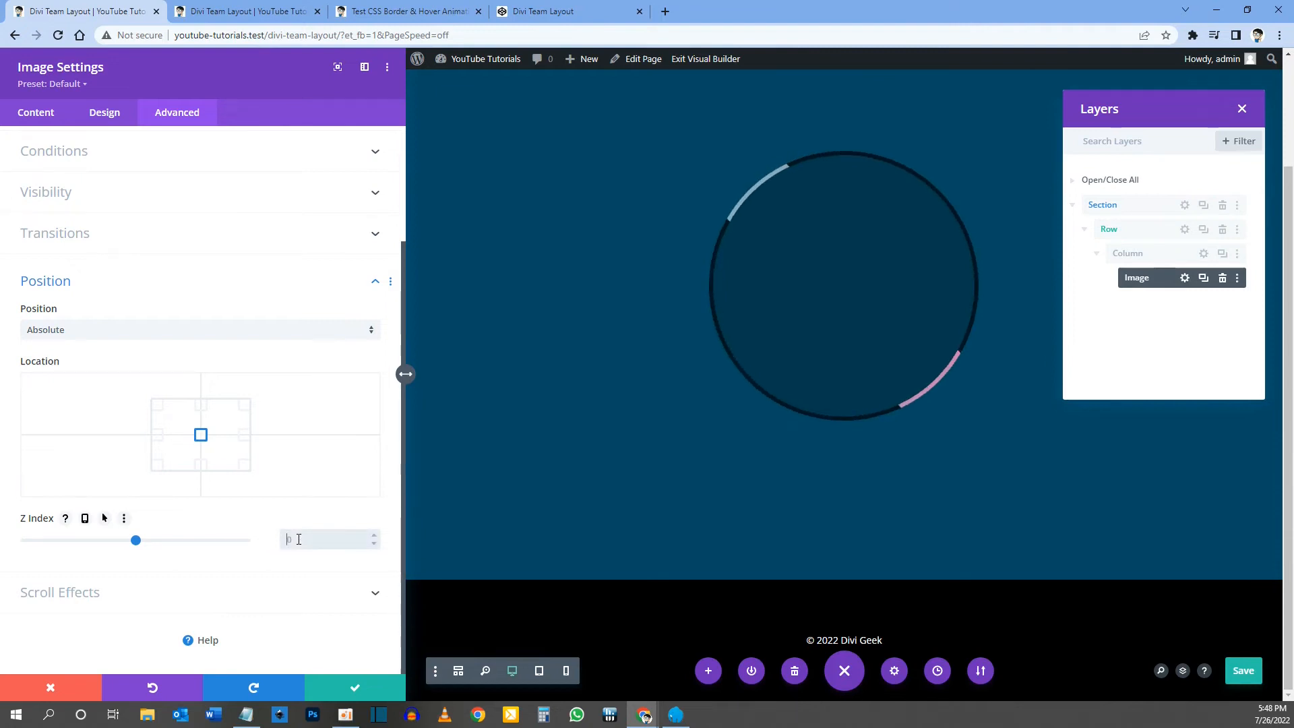
pyautogui.write('3')
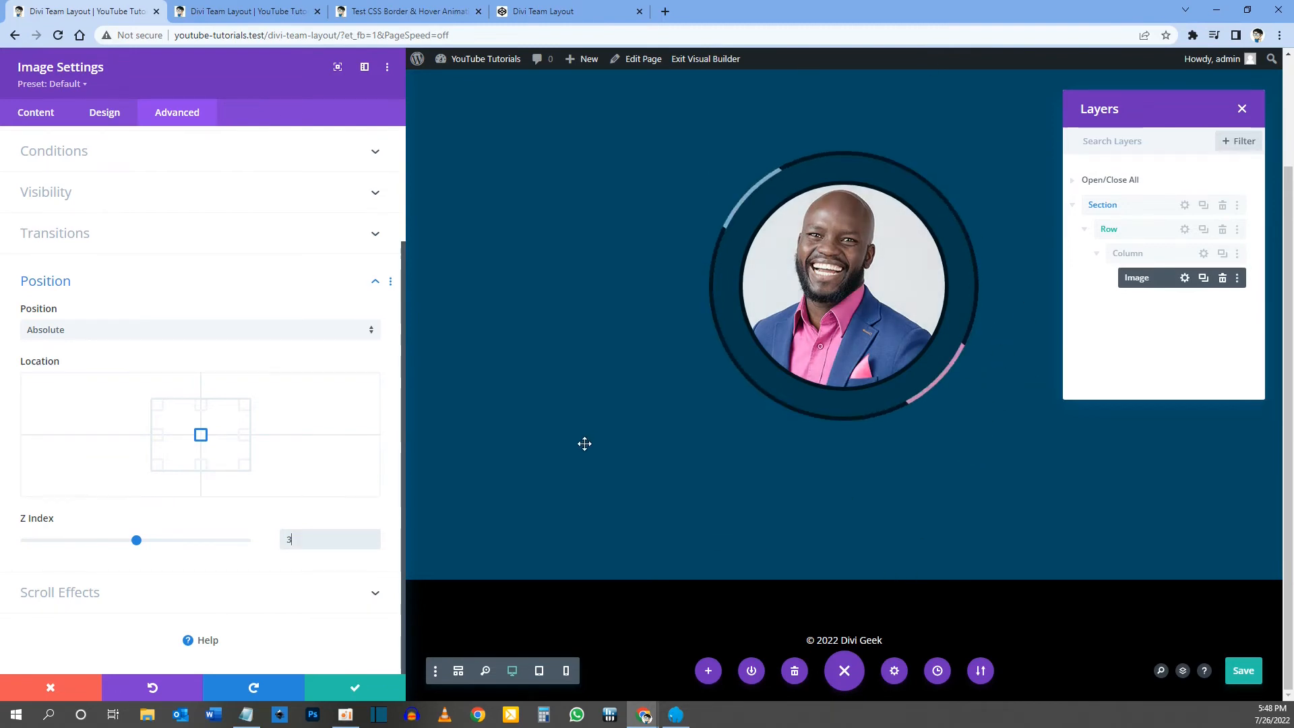
pyautogui.click(355, 686)
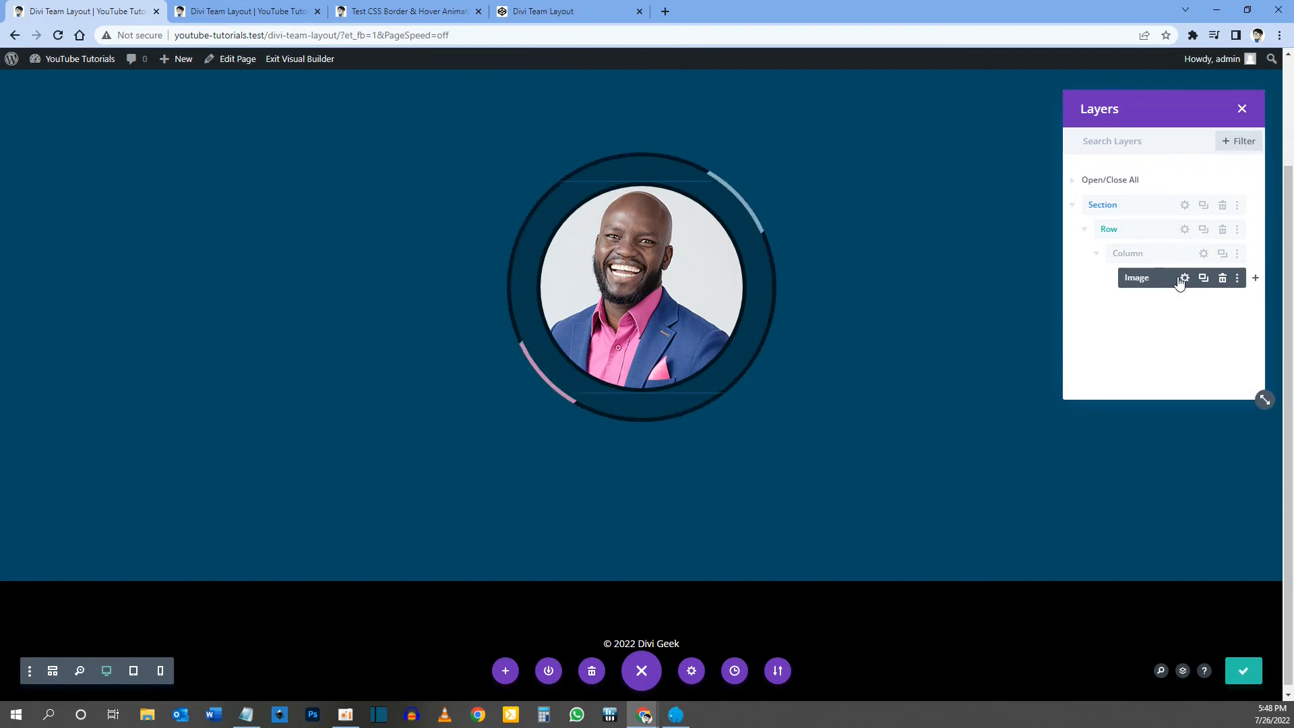
# Step: Insert a Text module directly below the Image module in the same column
pyautogui.click(1256, 279)
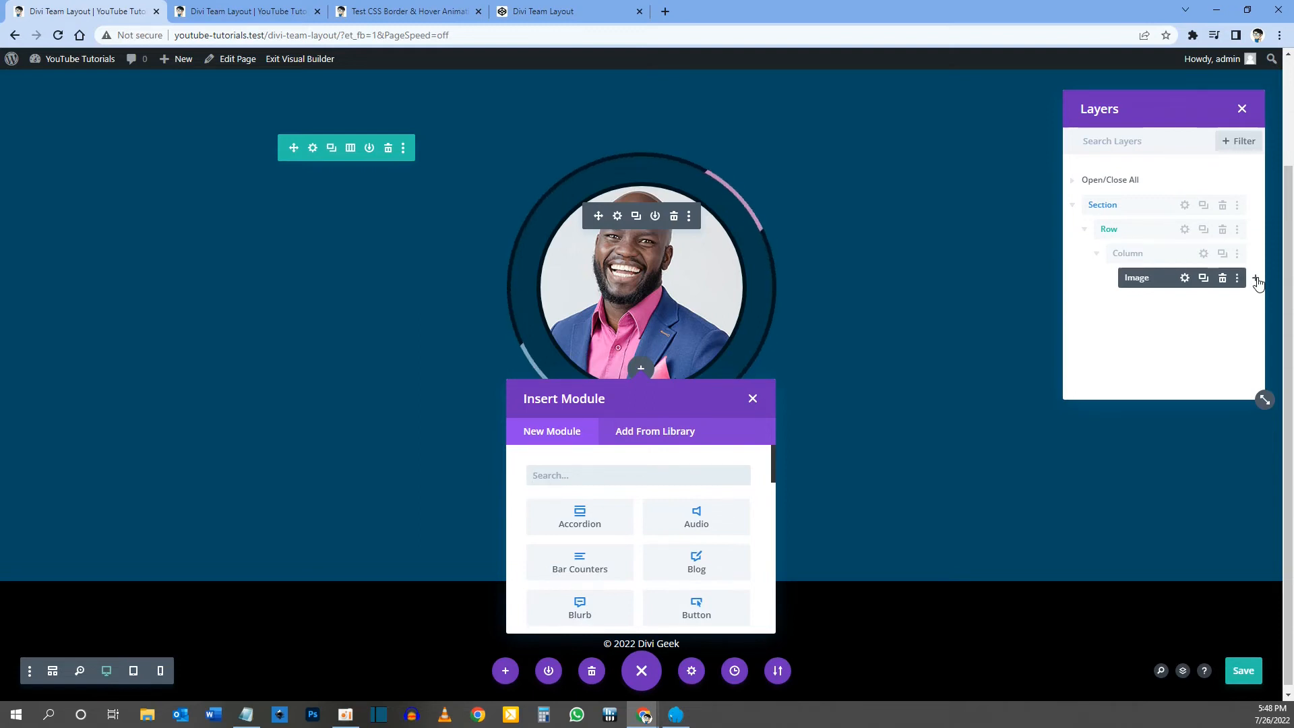
pyautogui.write('text')
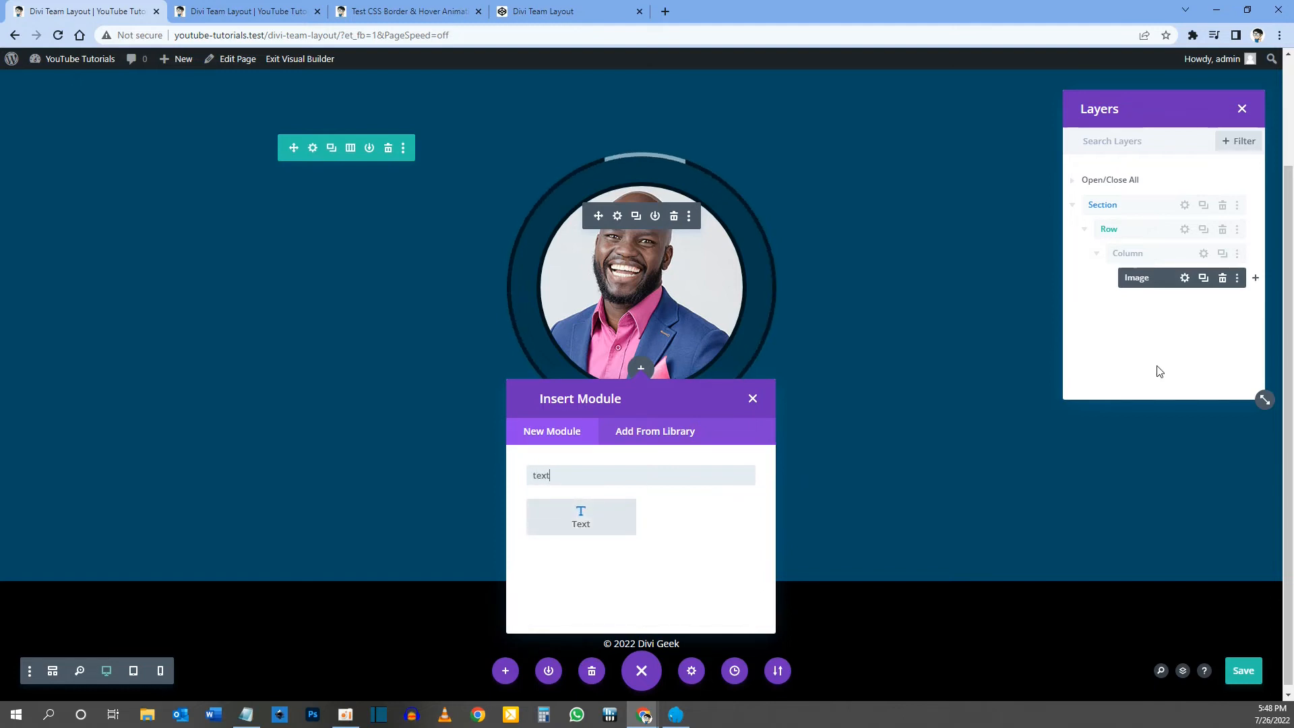
pyautogui.click(581, 520)
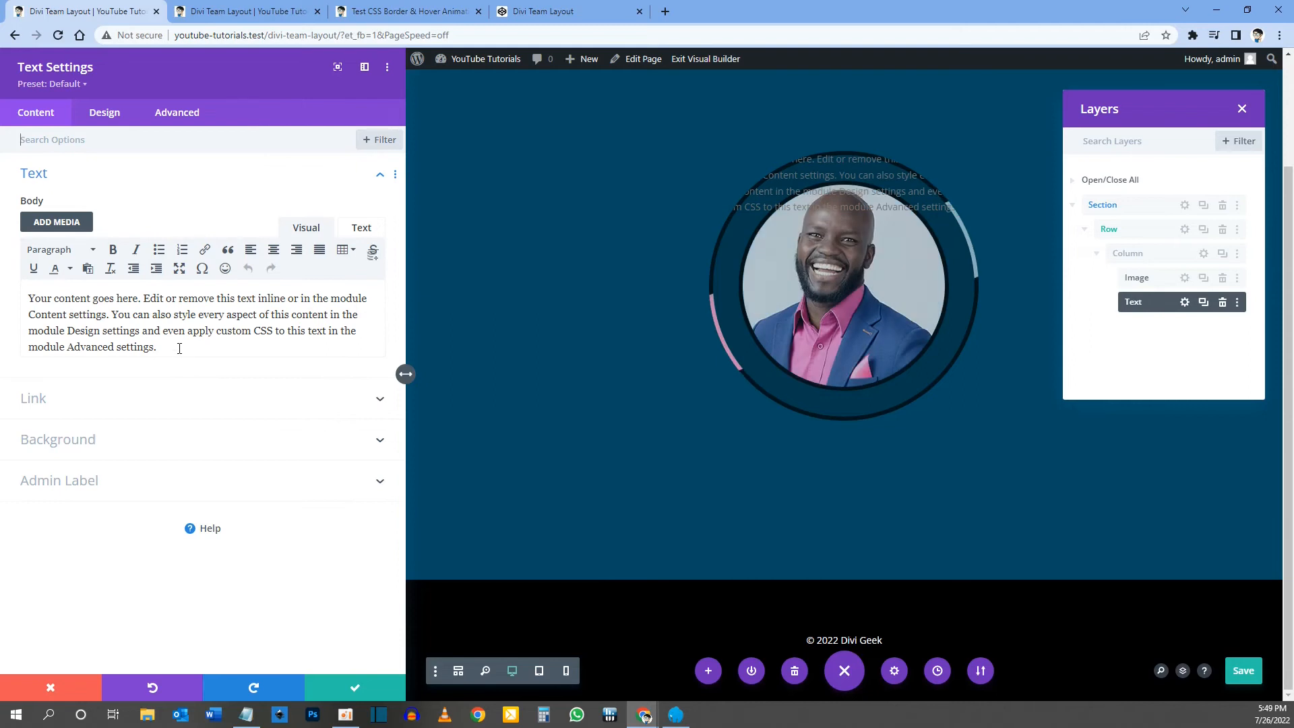
# Step: Replace the placeholder body text with the member's name as Heading 2 and a "Web Developer" paragraph below it
pyautogui.moveTo(171, 347); pyautogui.dragTo(28, 298)
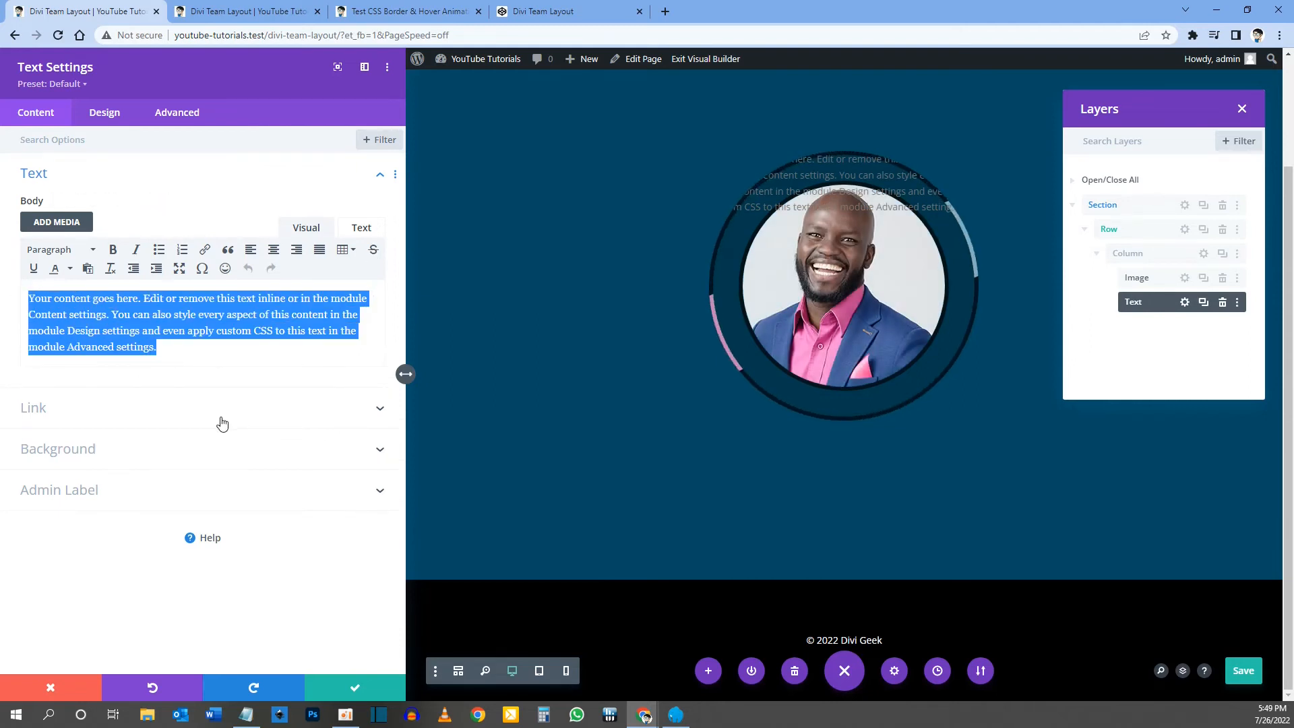
pyautogui.write('J')
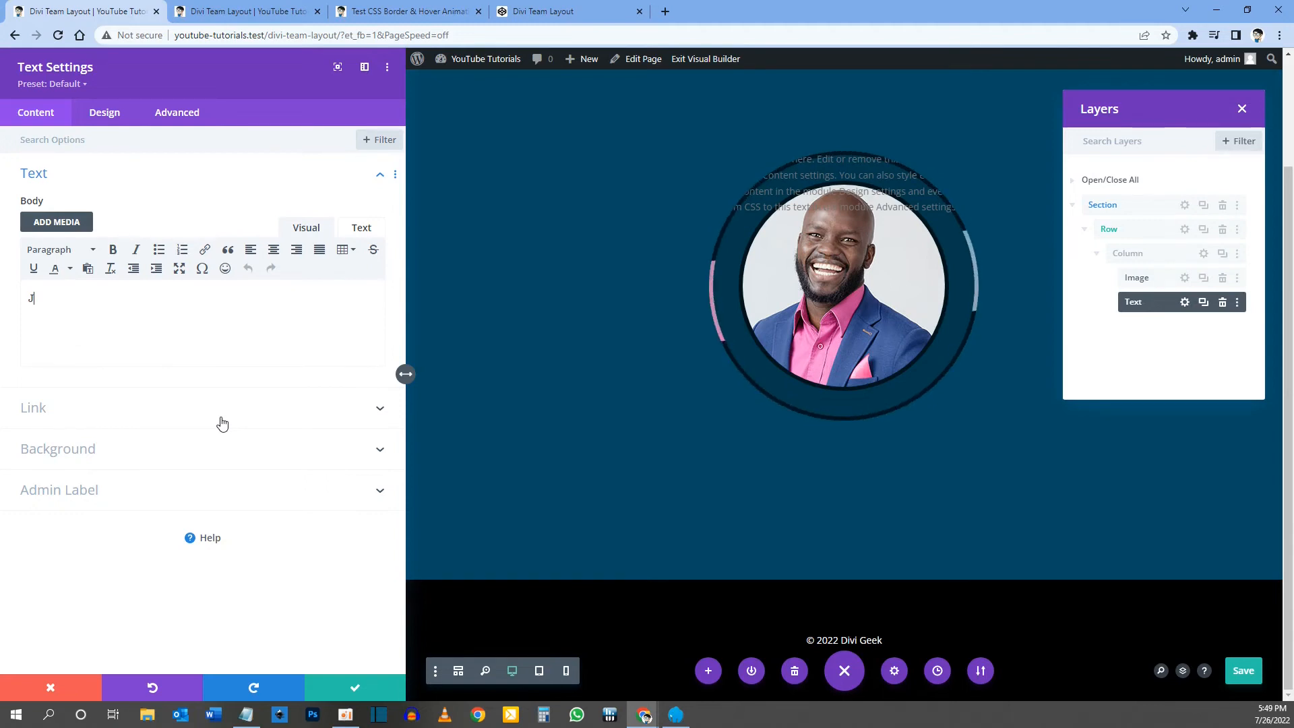
pyautogui.write('oe Blogg')
pyautogui.hotkey('ctrl', 'a')
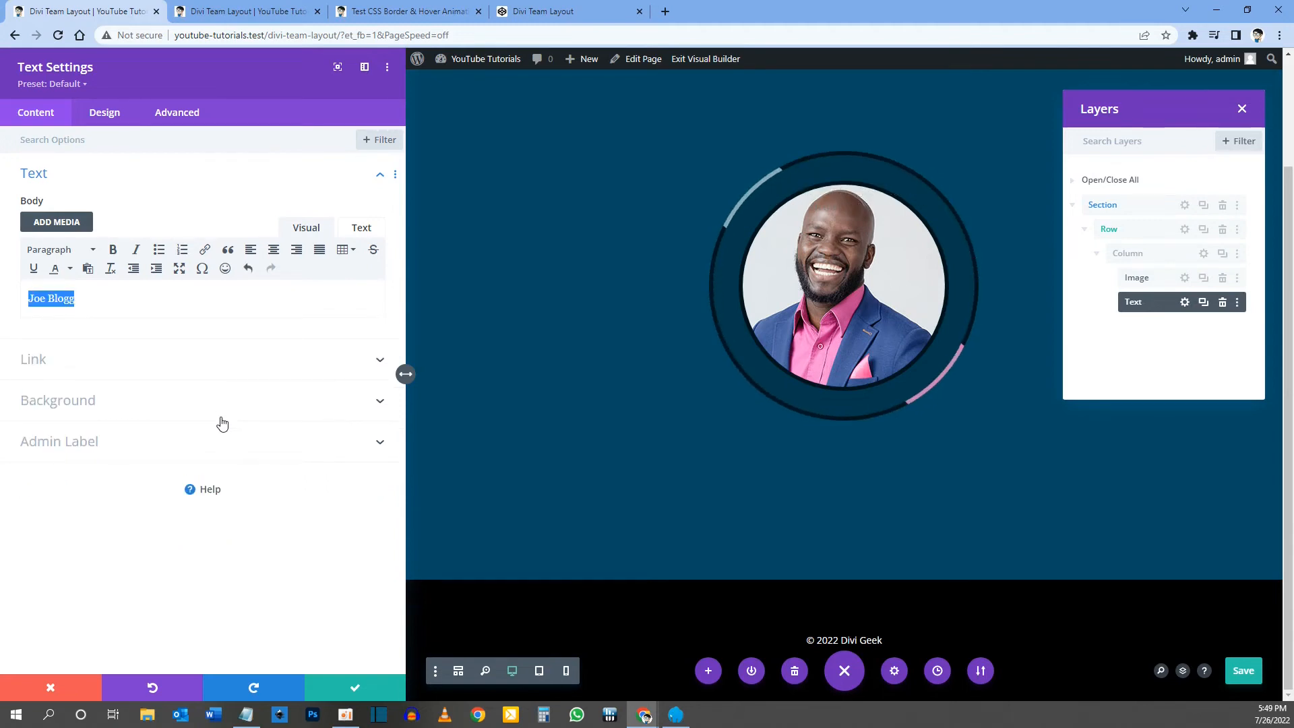
pyautogui.click(61, 250)
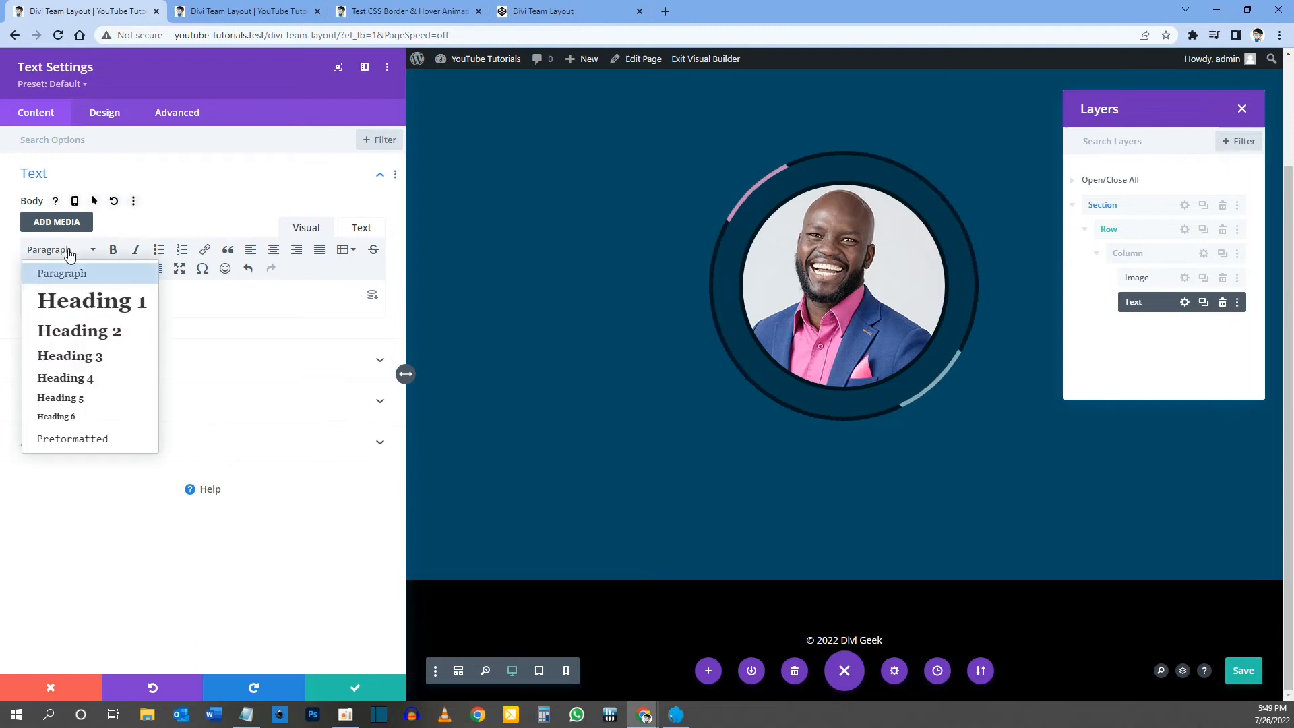
pyautogui.click(79, 337)
pyautogui.click(143, 307)
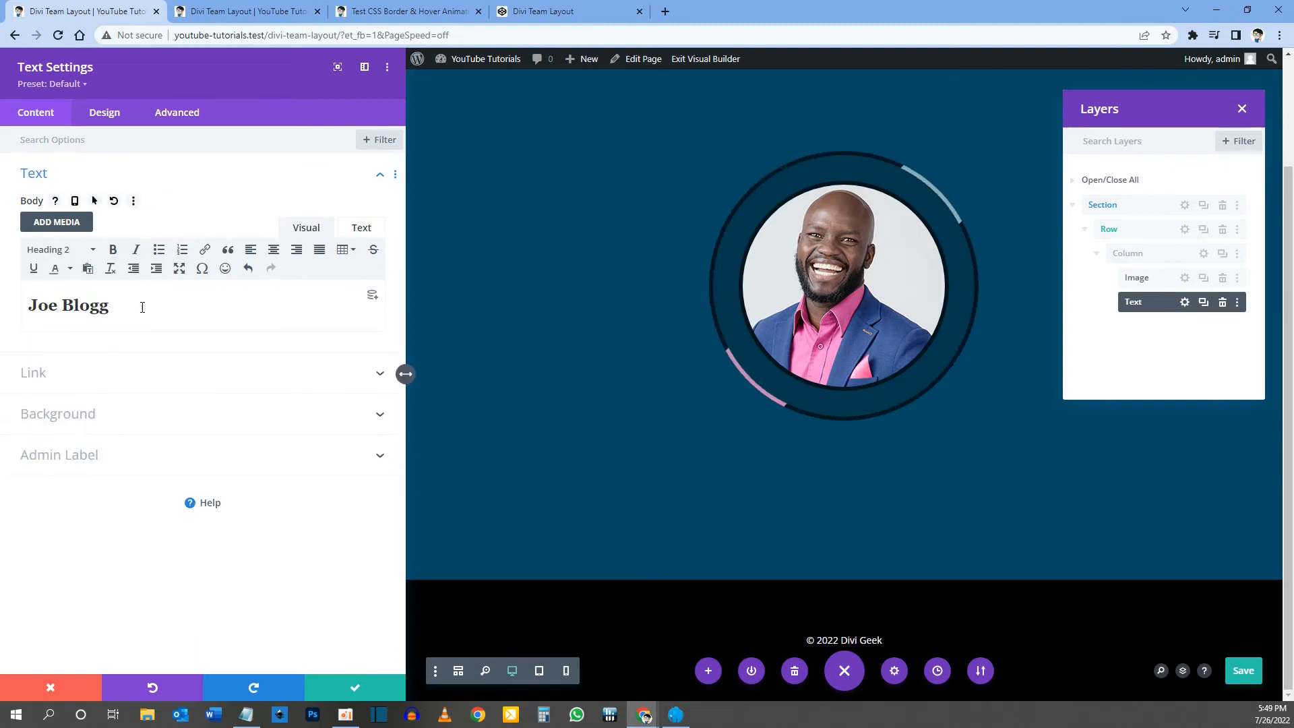
pyautogui.press('Return')
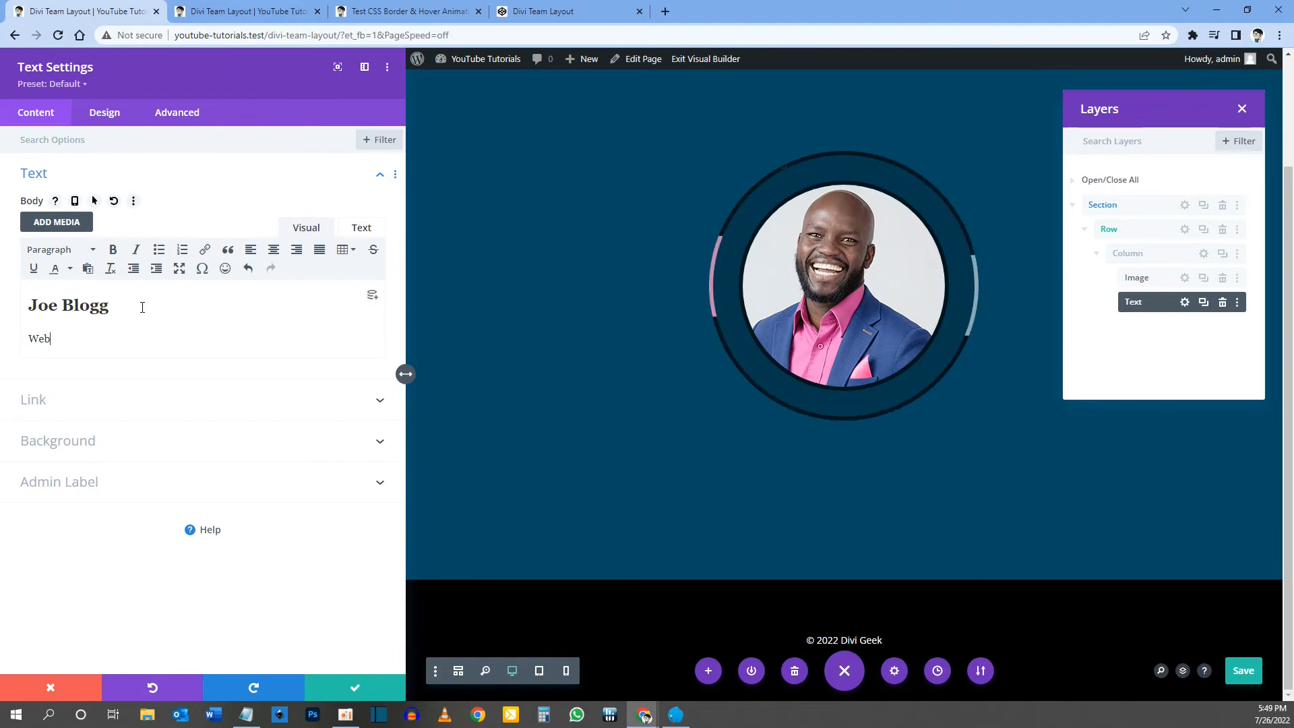
pyautogui.write('Developer')
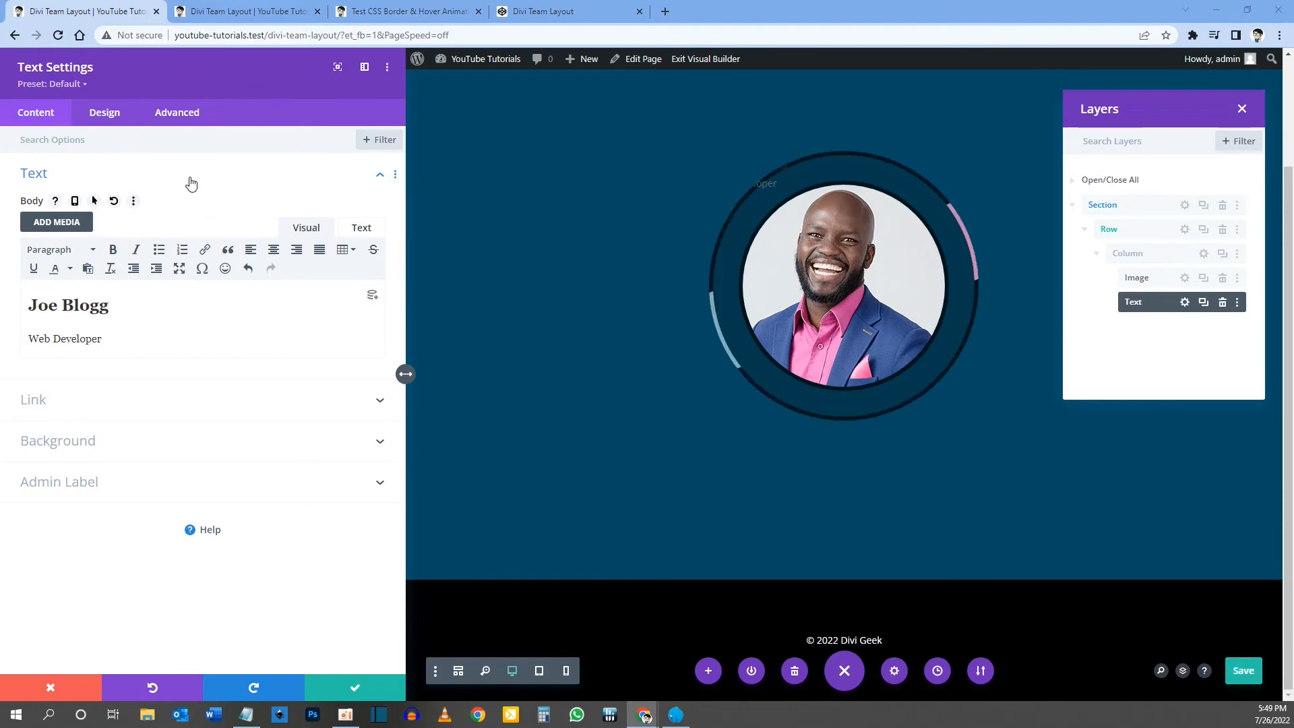
# Step: Style the module's body text as uppercase, white, 18px and center-aligned
pyautogui.click(119, 126)
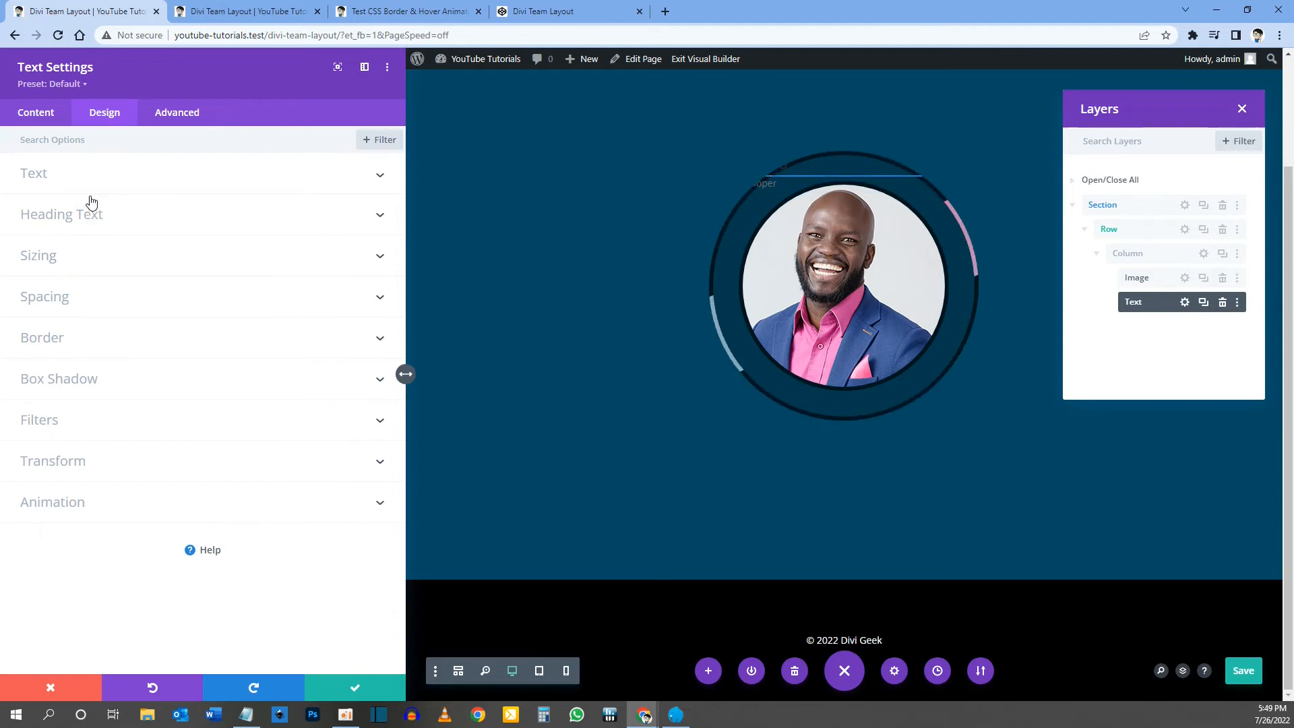
pyautogui.click(45, 177)
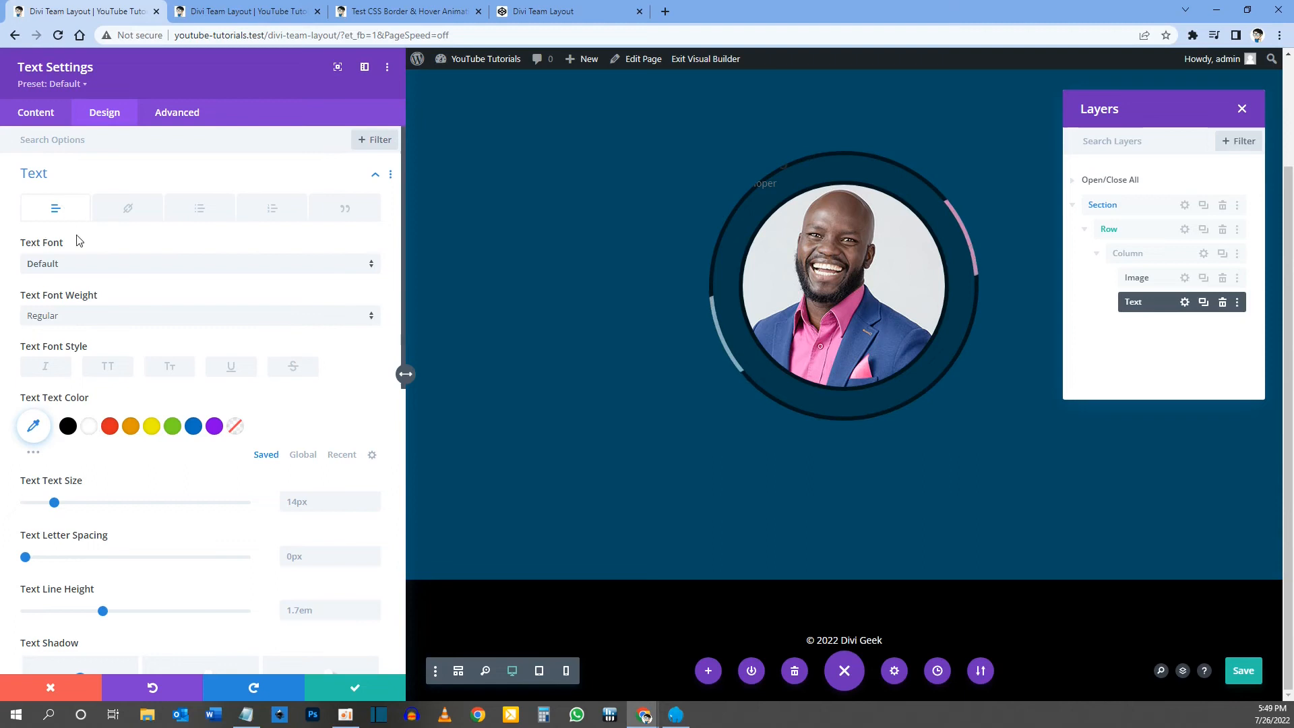
pyautogui.click(109, 367)
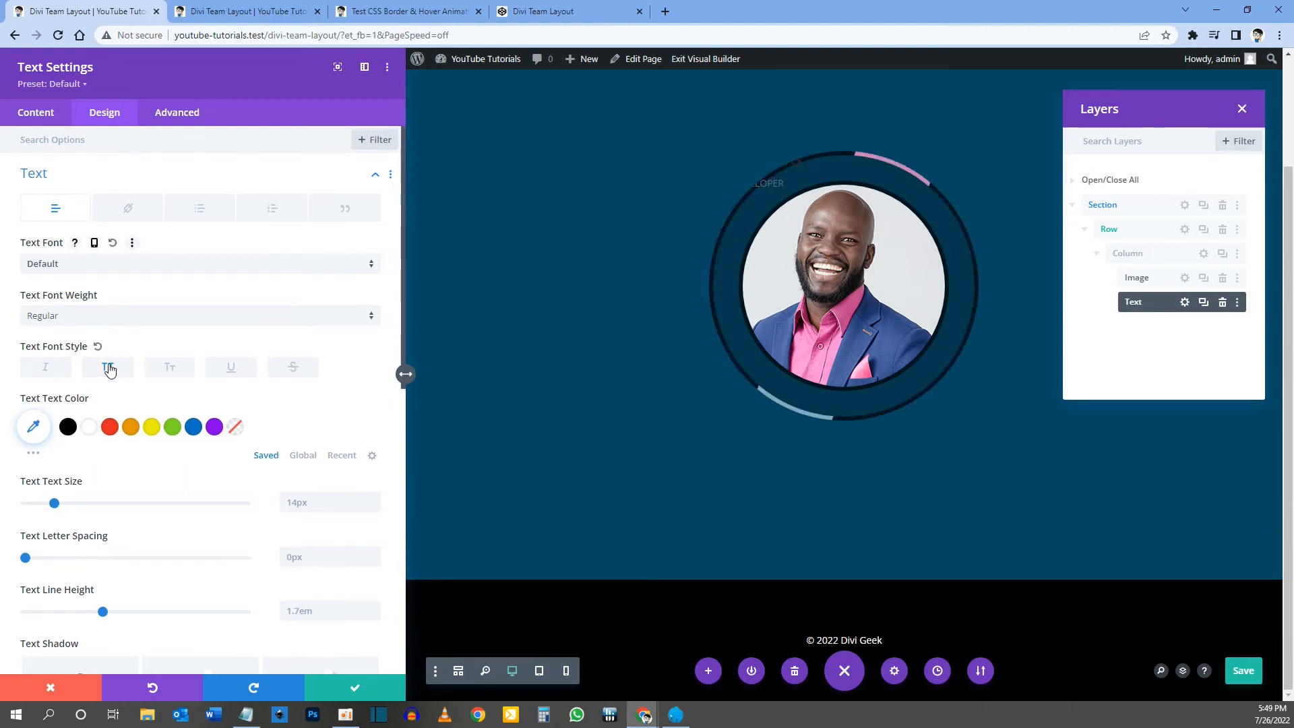
pyautogui.click(90, 427)
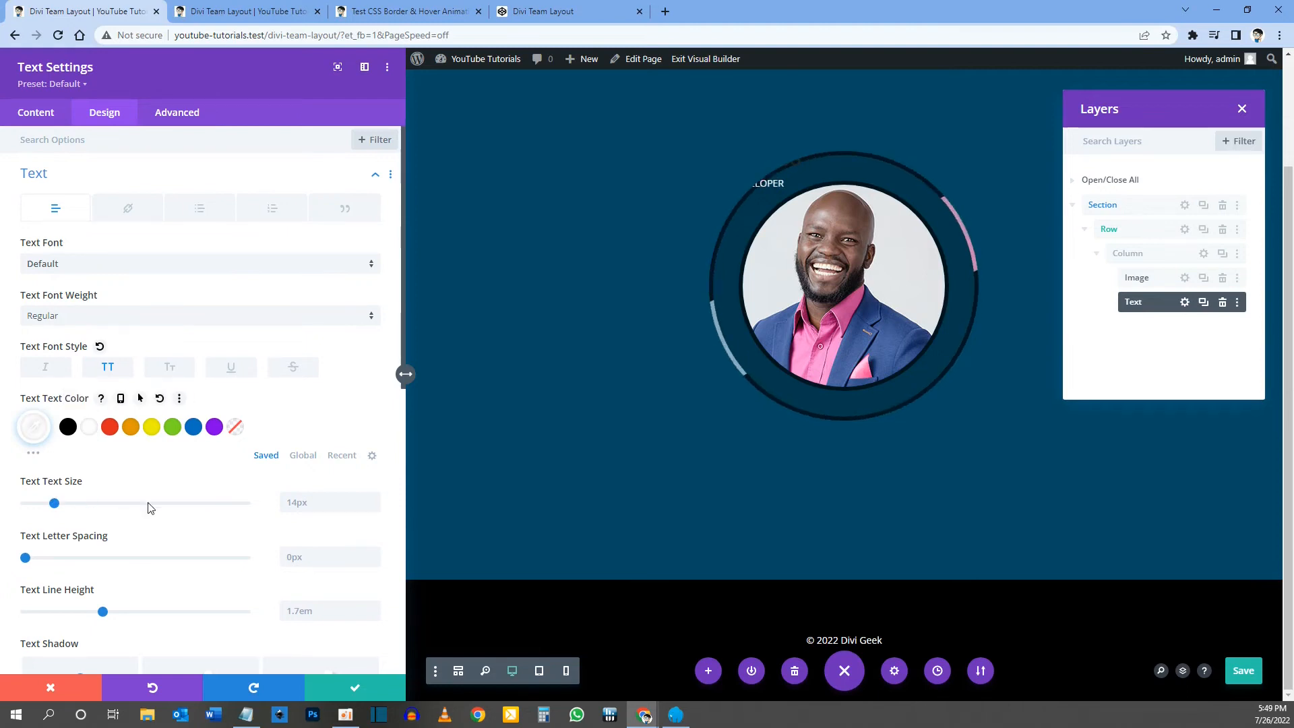
pyautogui.click(374, 505)
pyautogui.write('18')
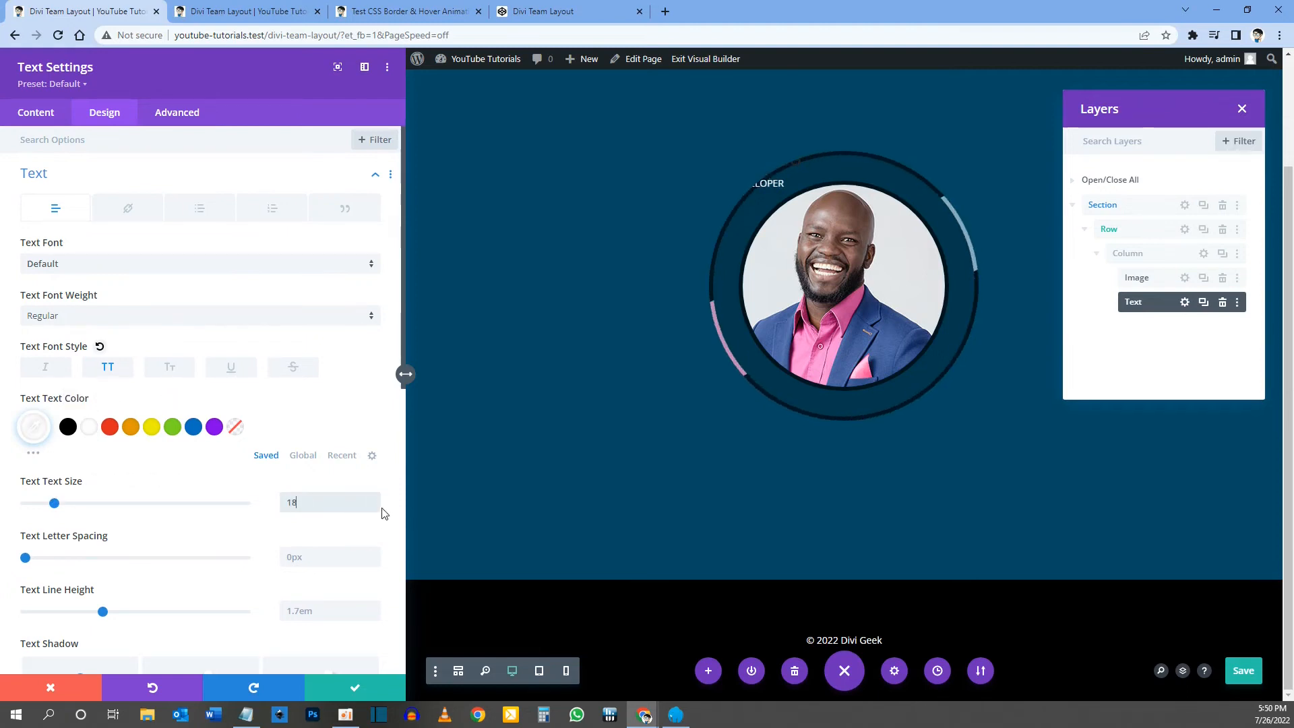
pyautogui.write('px')
pyautogui.scroll(-4, 283, 438)
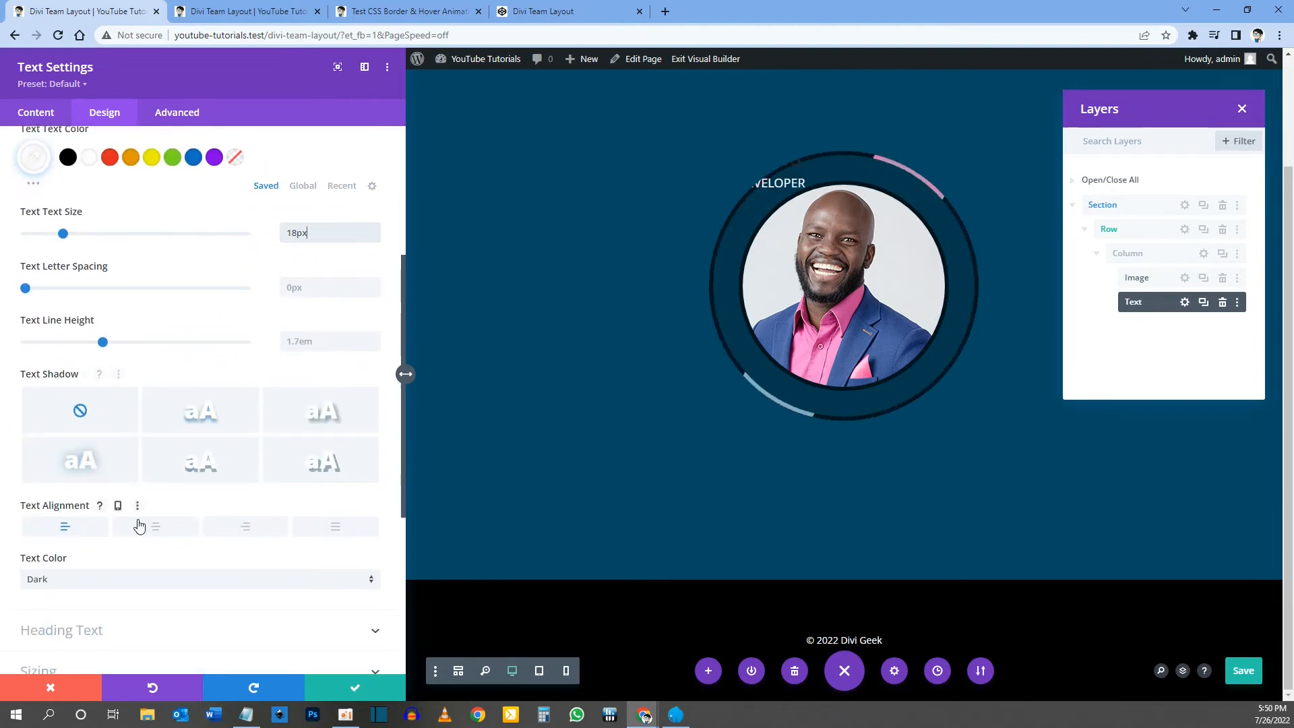
pyautogui.click(155, 527)
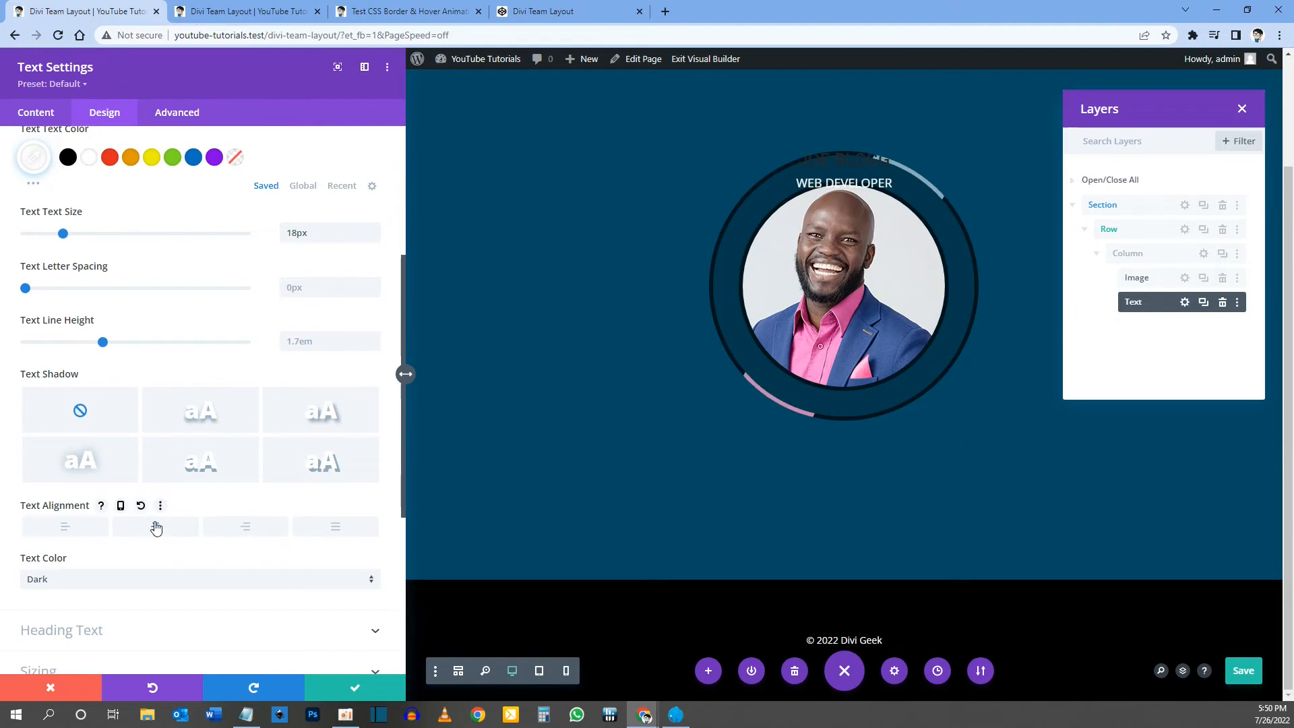
# Step: Style the Text module's Heading 2 as bold, uppercase, center-aligned and white
pyautogui.scroll(-2, 157, 506)
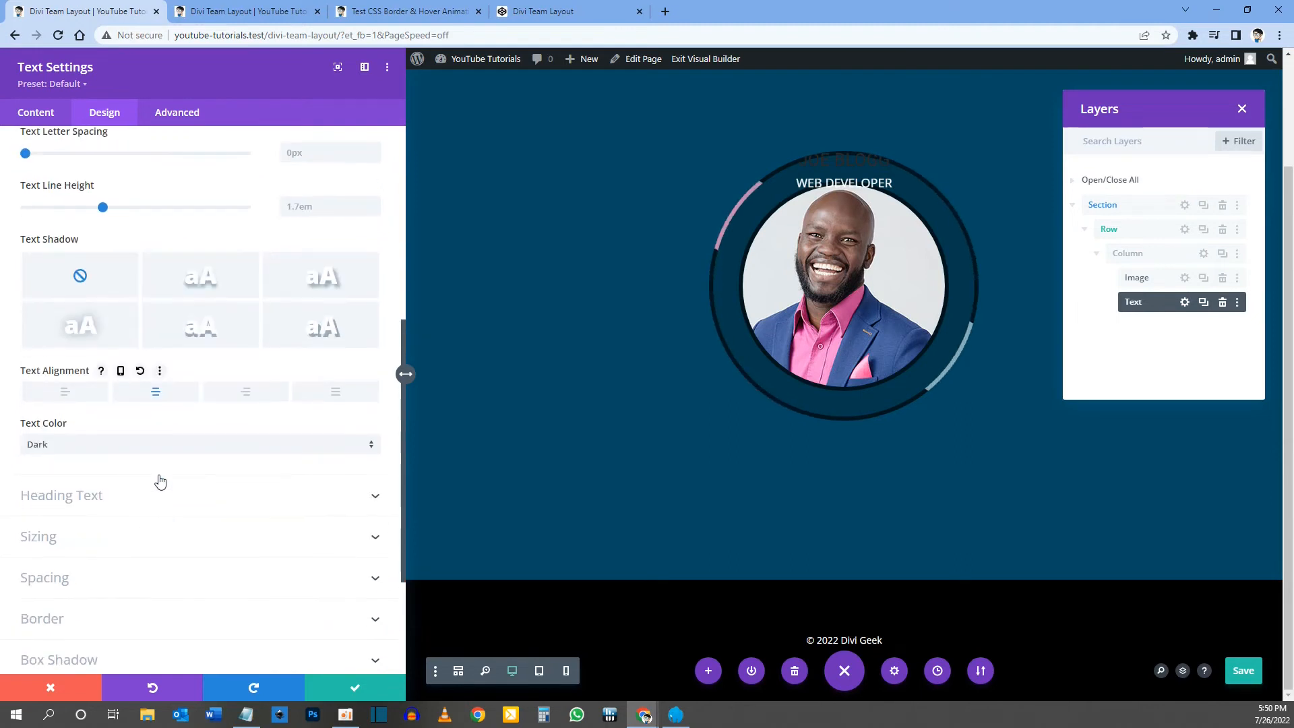
pyautogui.click(77, 496)
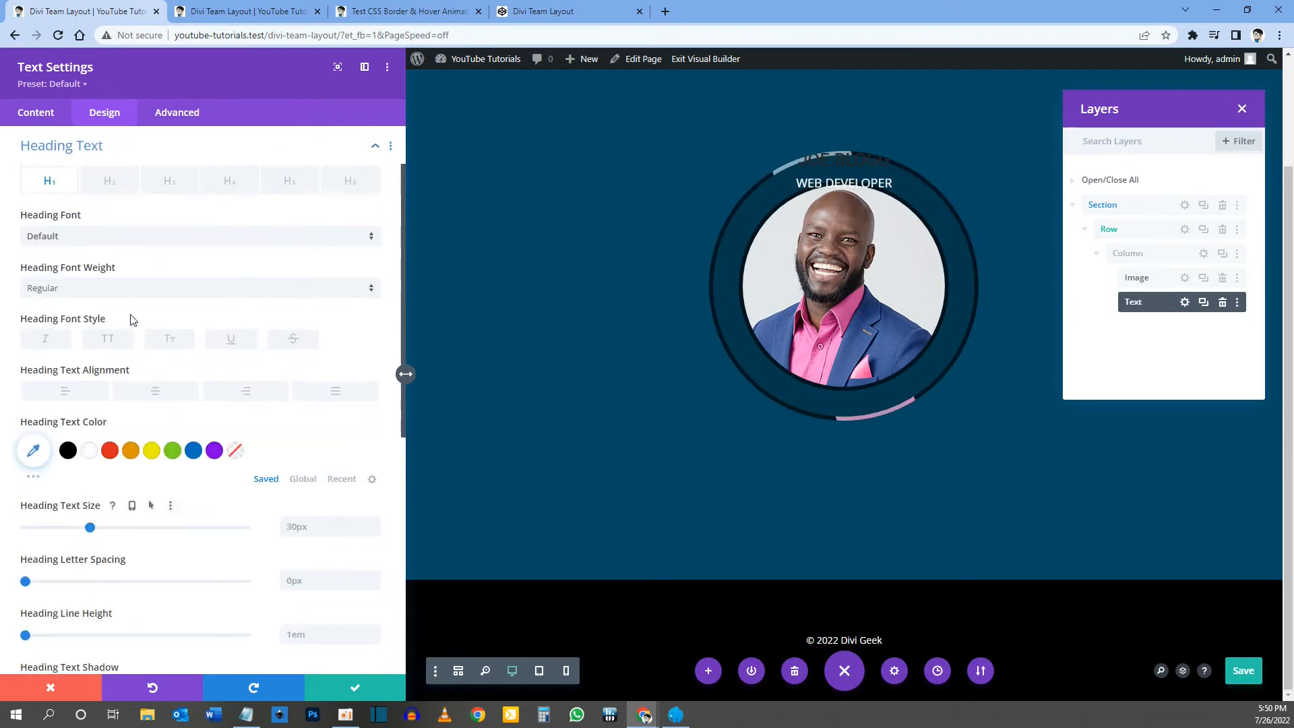
pyautogui.click(106, 184)
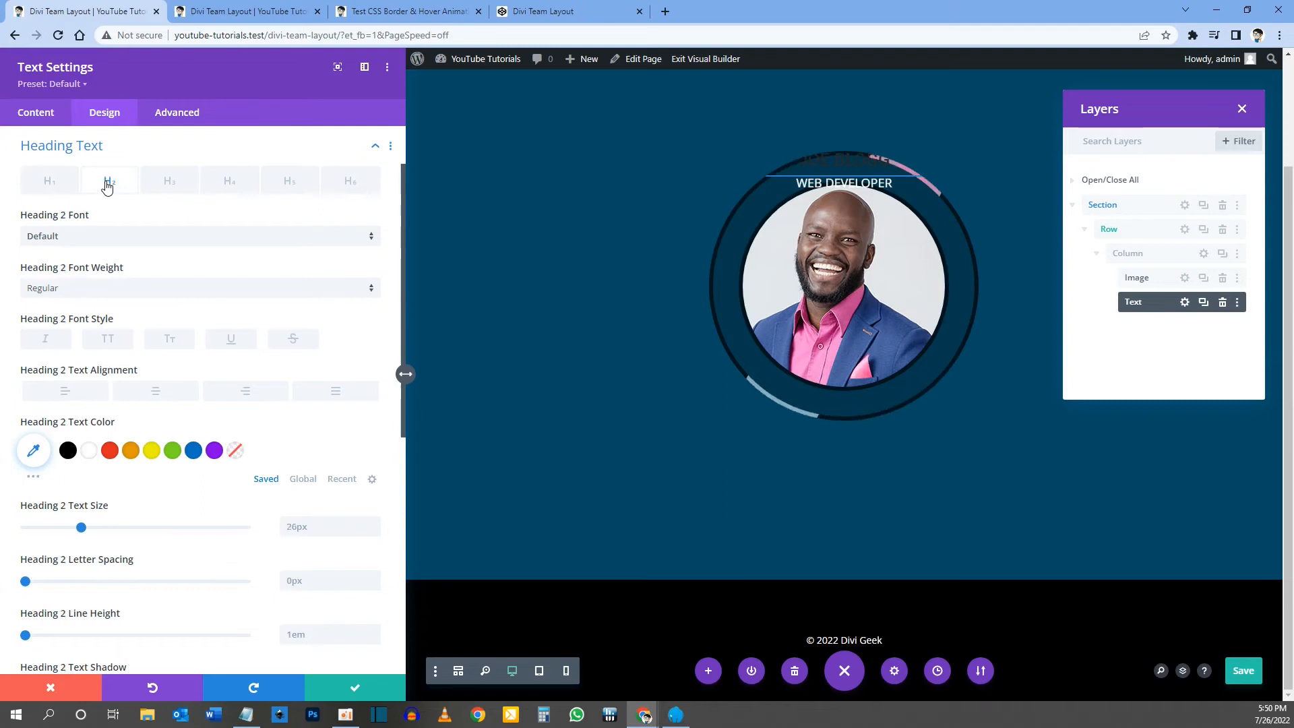
pyautogui.click(74, 290)
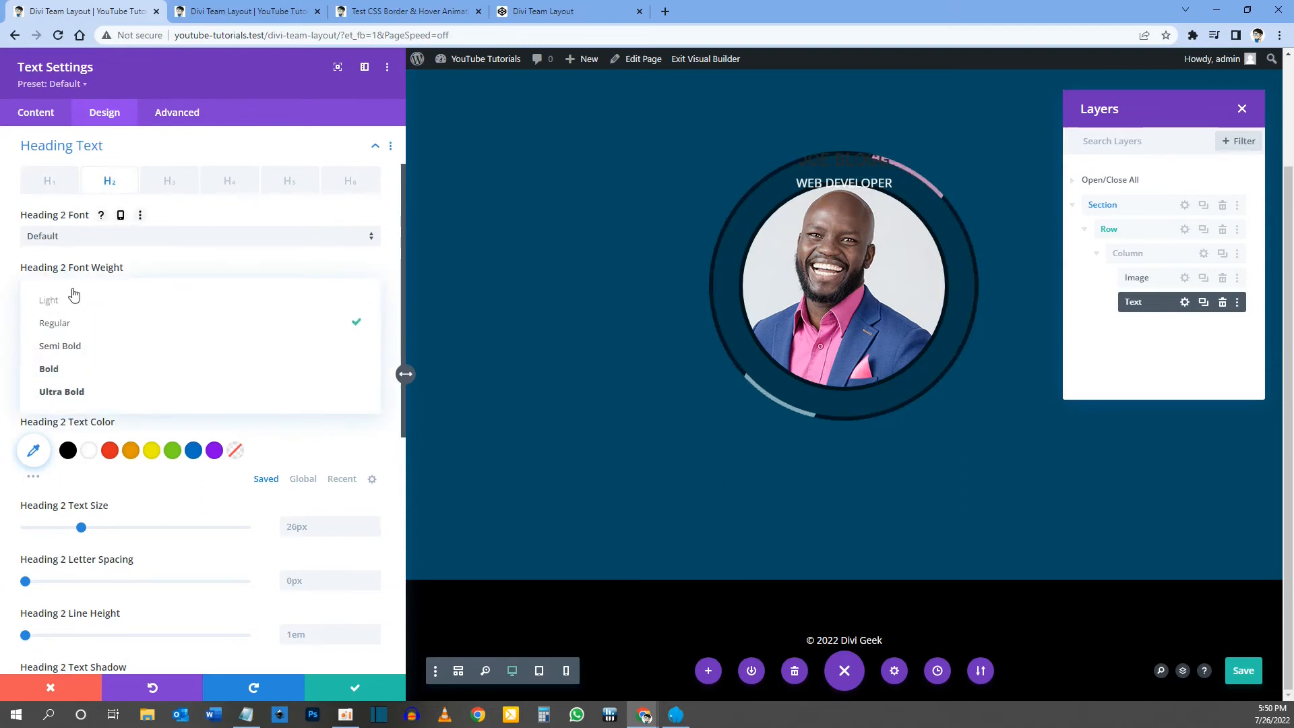
pyautogui.click(76, 369)
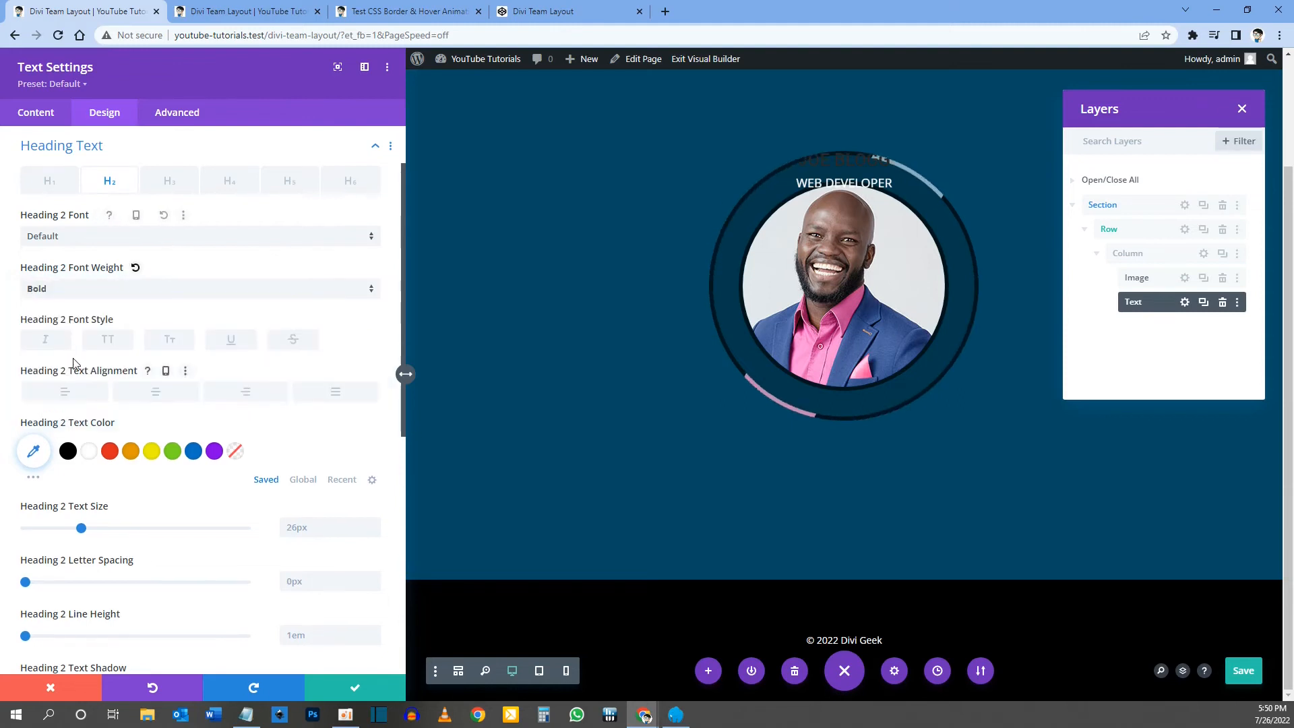
pyautogui.click(106, 341)
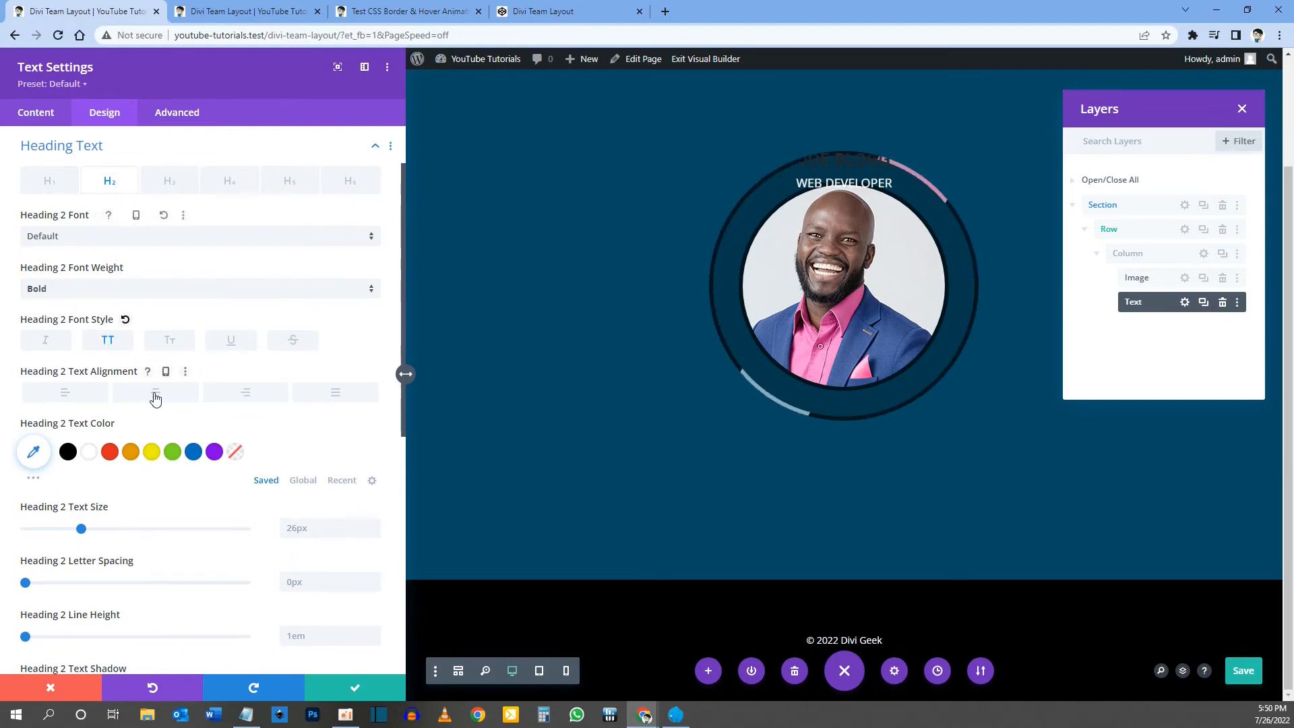
pyautogui.click(89, 453)
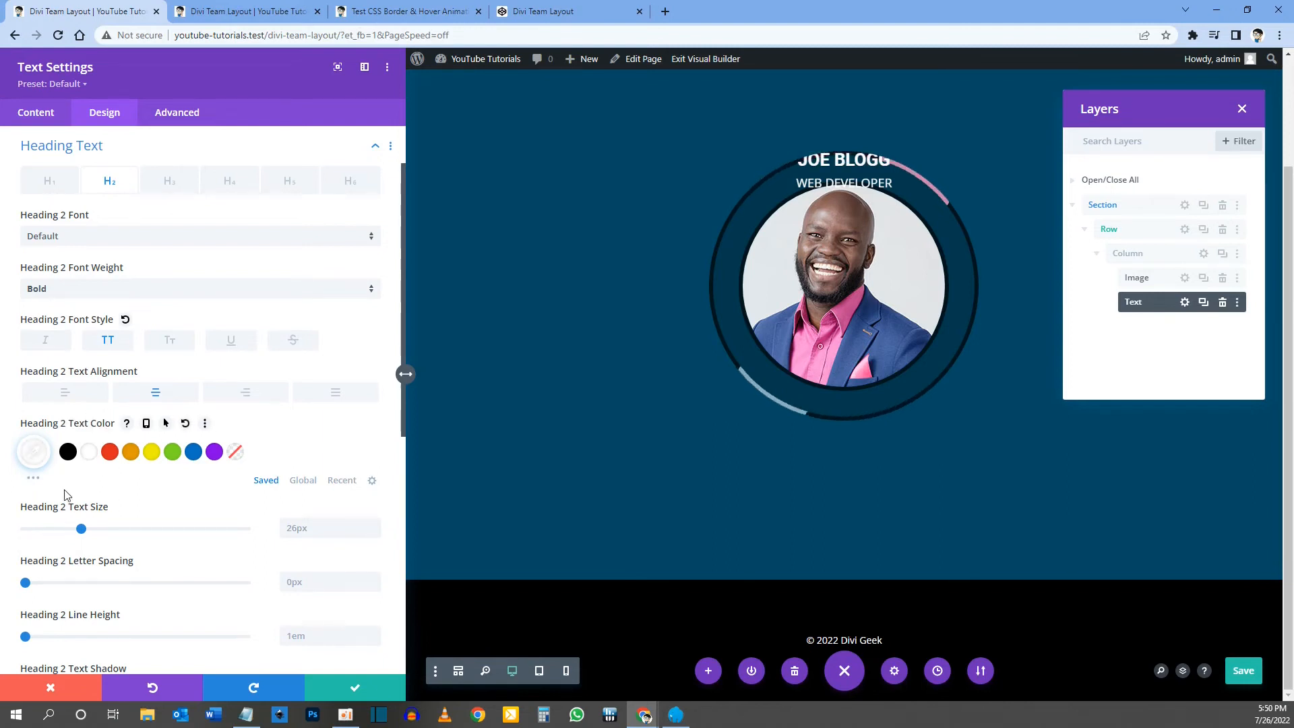
# Step: Set the Heading 2 text size to 32px and save the page
pyautogui.click(352, 524)
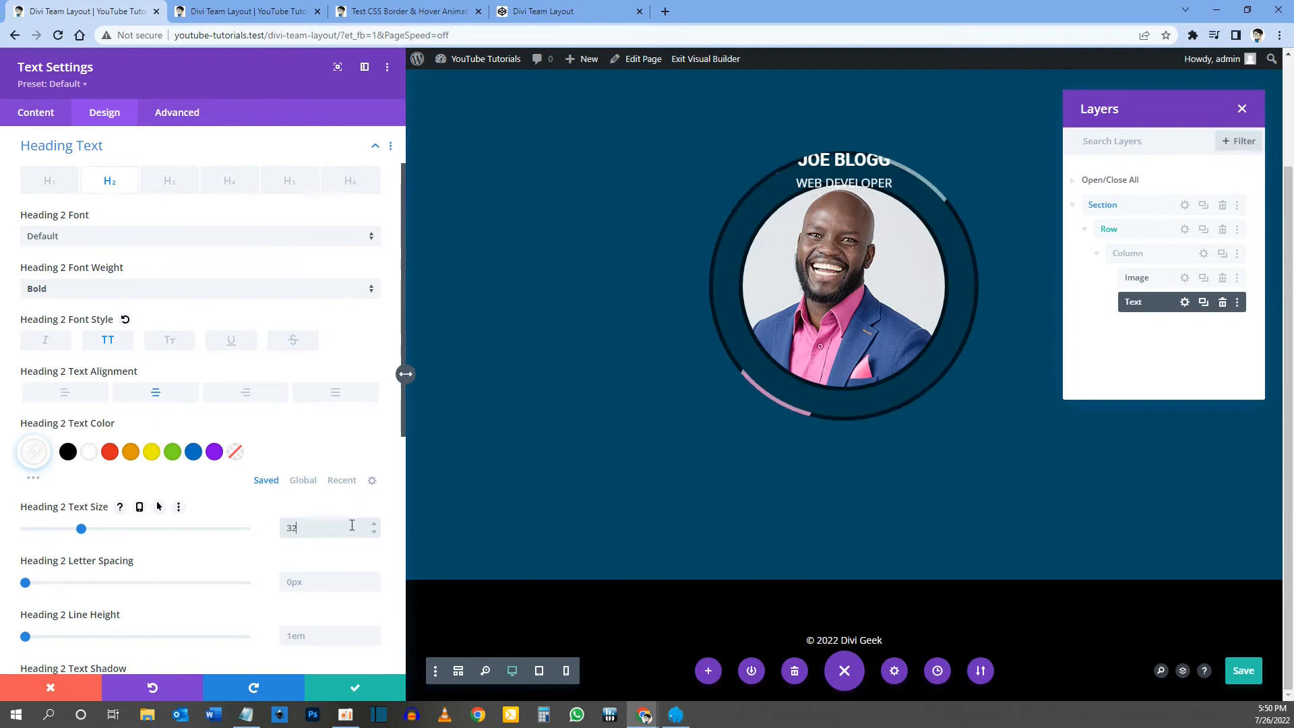
pyautogui.write('32')
pyautogui.press('Return')
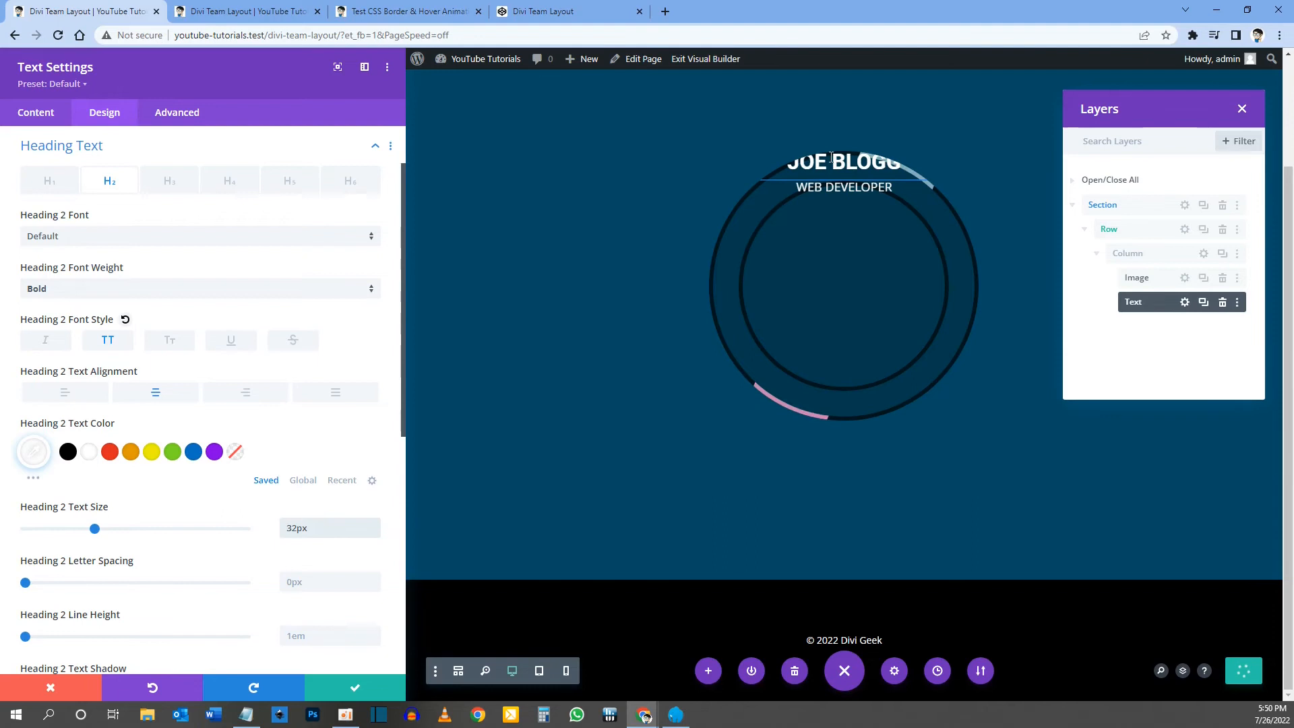
pyautogui.hotkey('ctrl', 's')
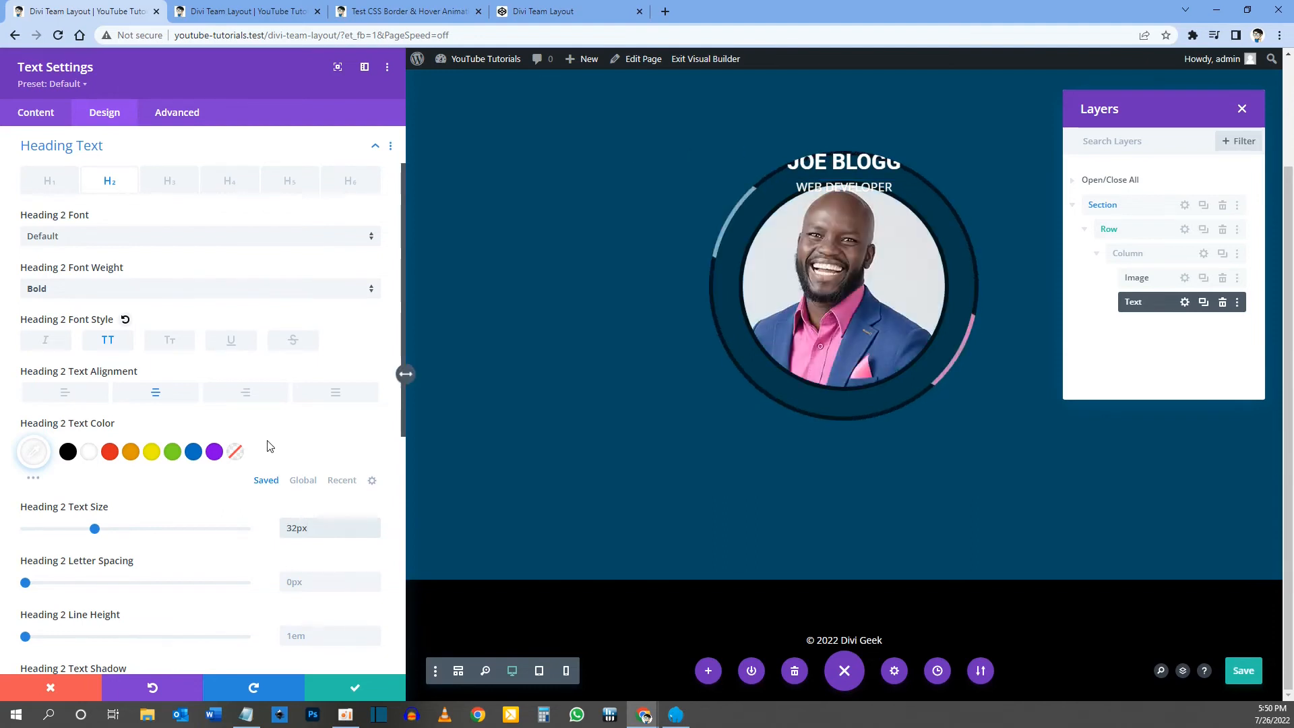
pyautogui.scroll(-3, 256, 443)
pyautogui.scroll(3, 283, 358)
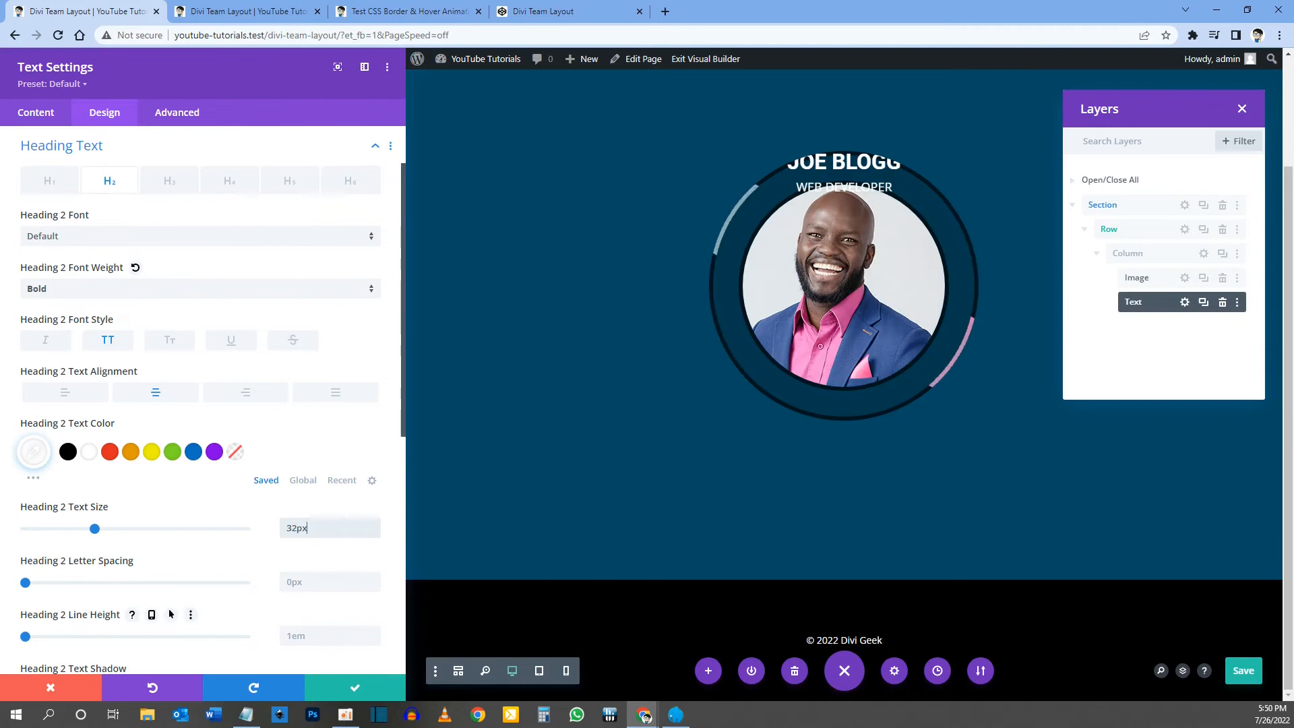
# Step: Give the Text module a relative position with a vertical offset of 35%, and save the page
pyautogui.click(179, 114)
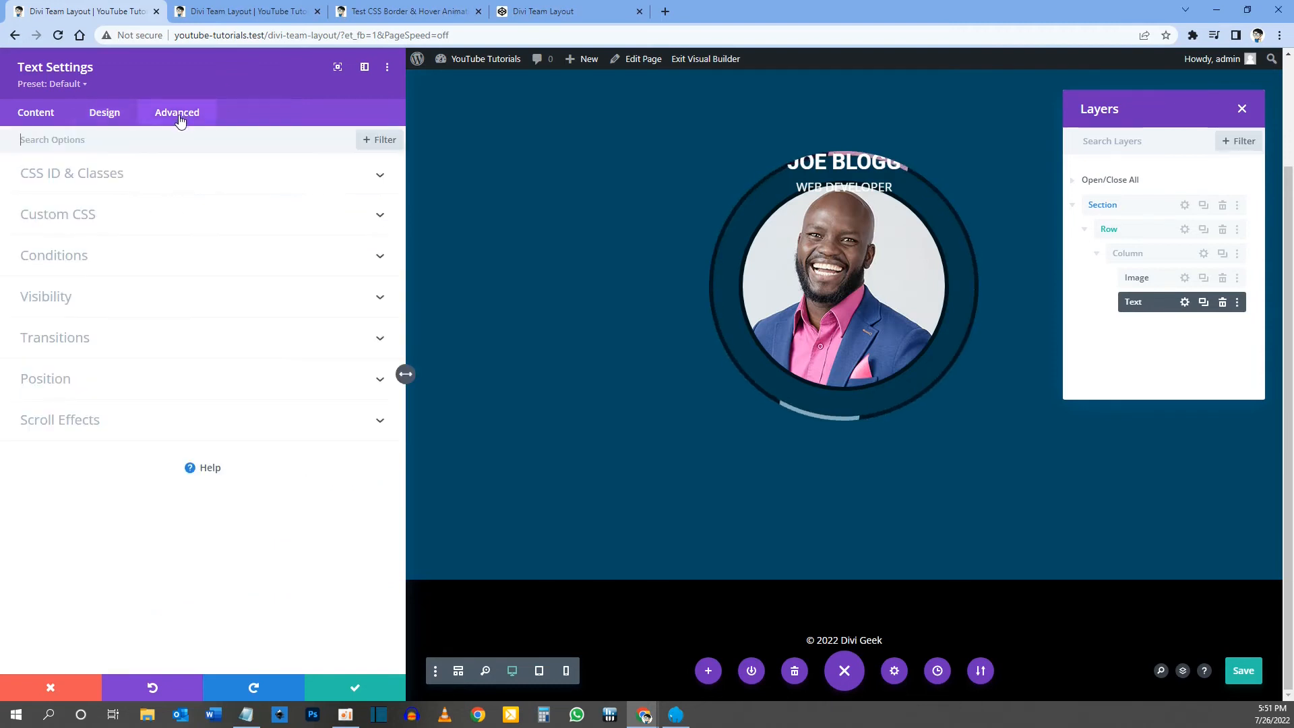
pyautogui.click(45, 383)
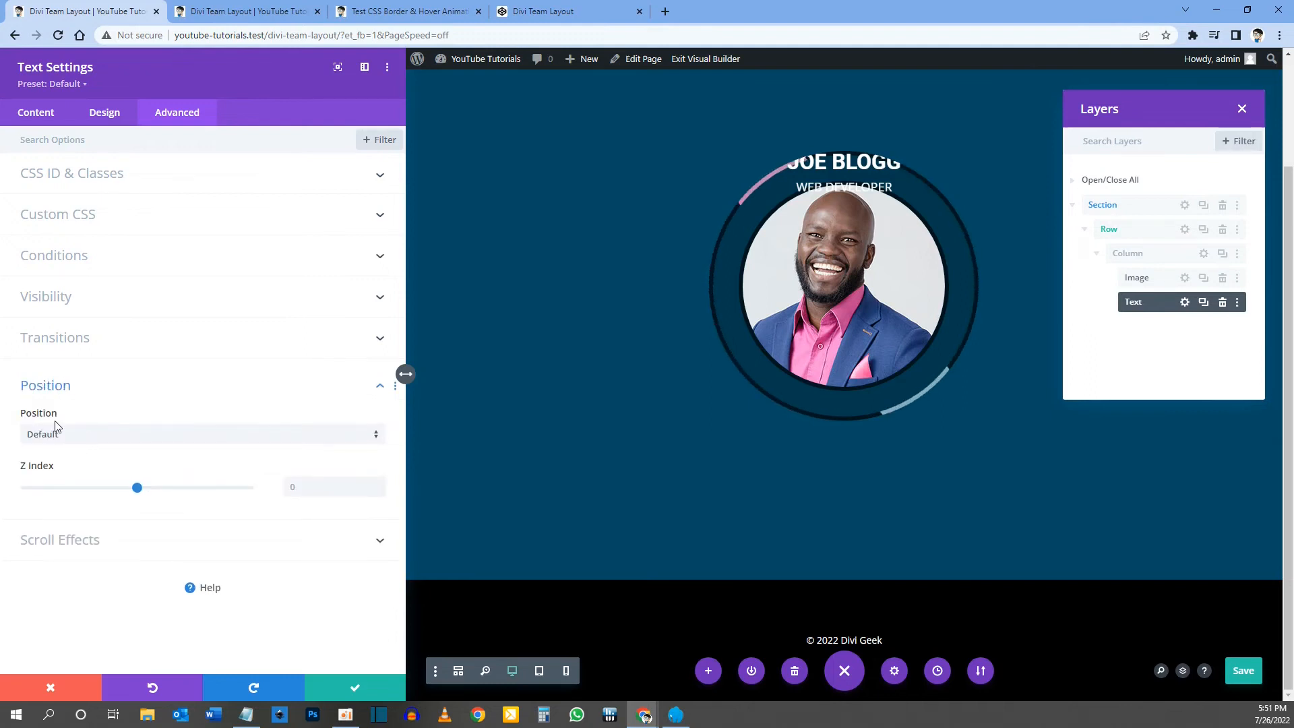
pyautogui.click(67, 434)
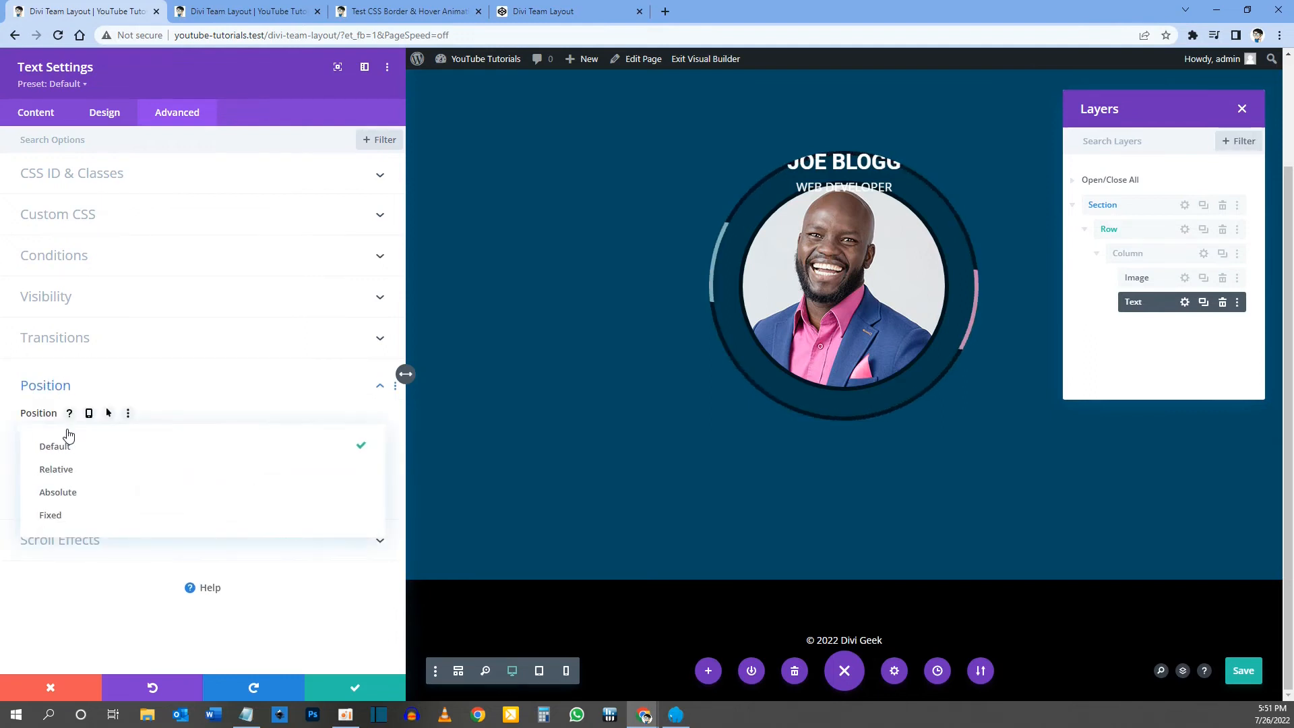
pyautogui.click(72, 470)
pyautogui.scroll(-2, 69, 462)
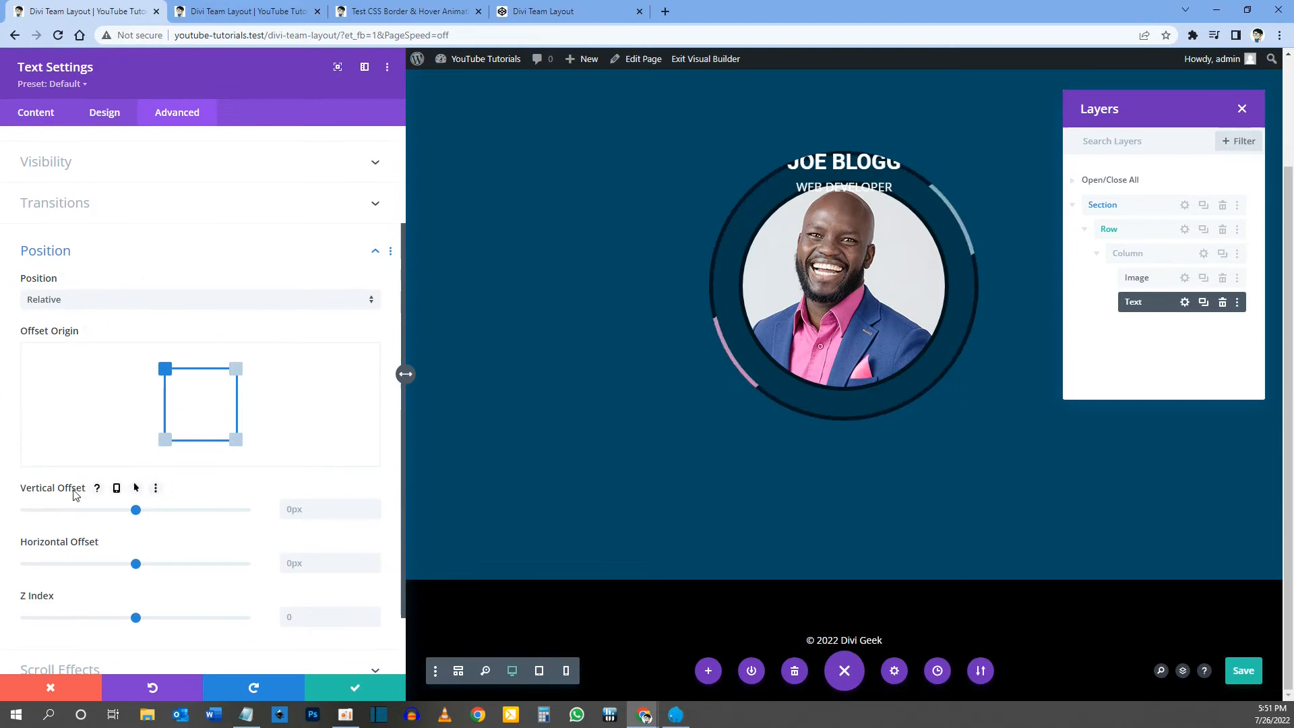
pyautogui.click(307, 507)
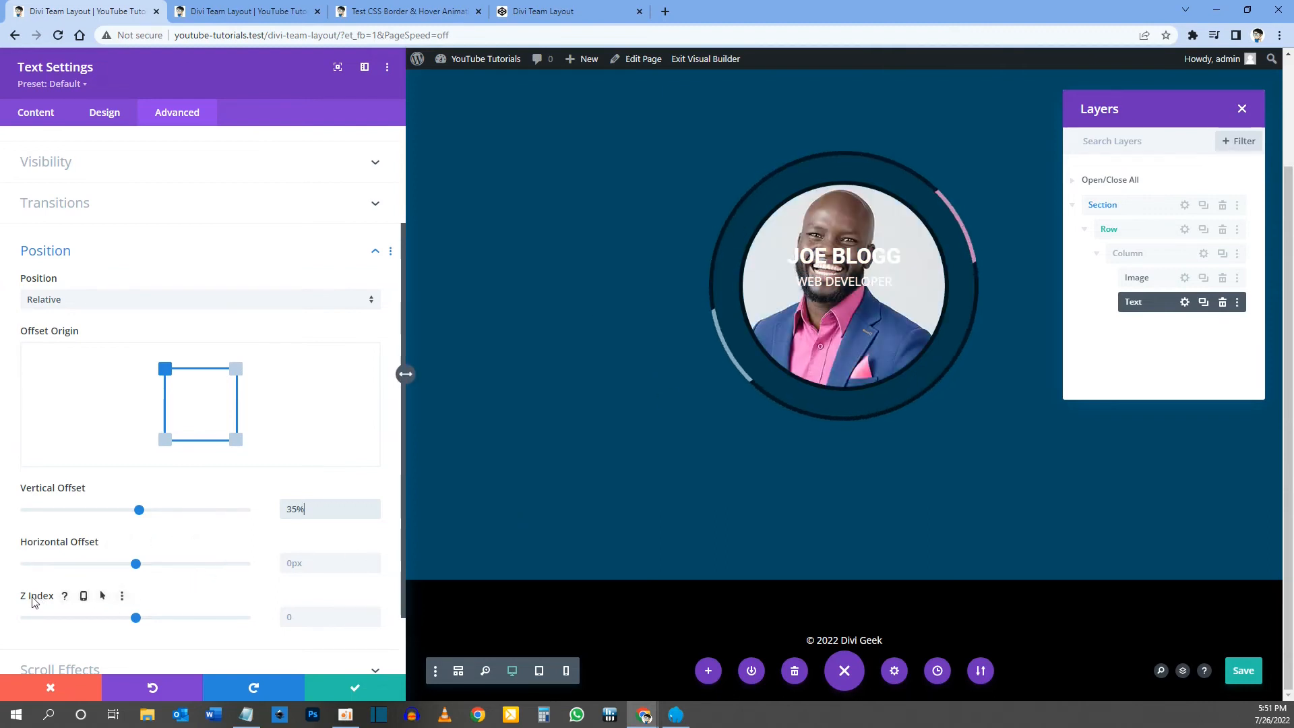
pyautogui.hotkey('ctrl', 's')
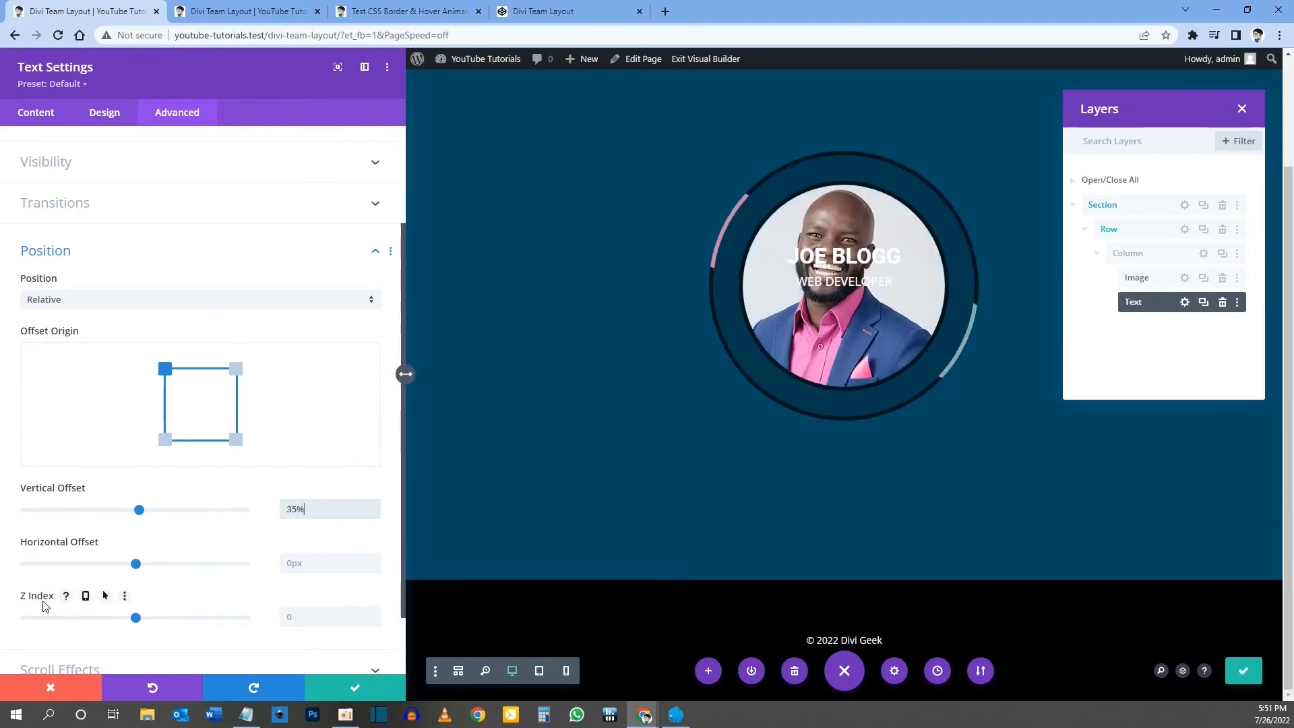
# Step: Set the Text module's Z index to 2 and accept its settings
pyautogui.click(291, 615)
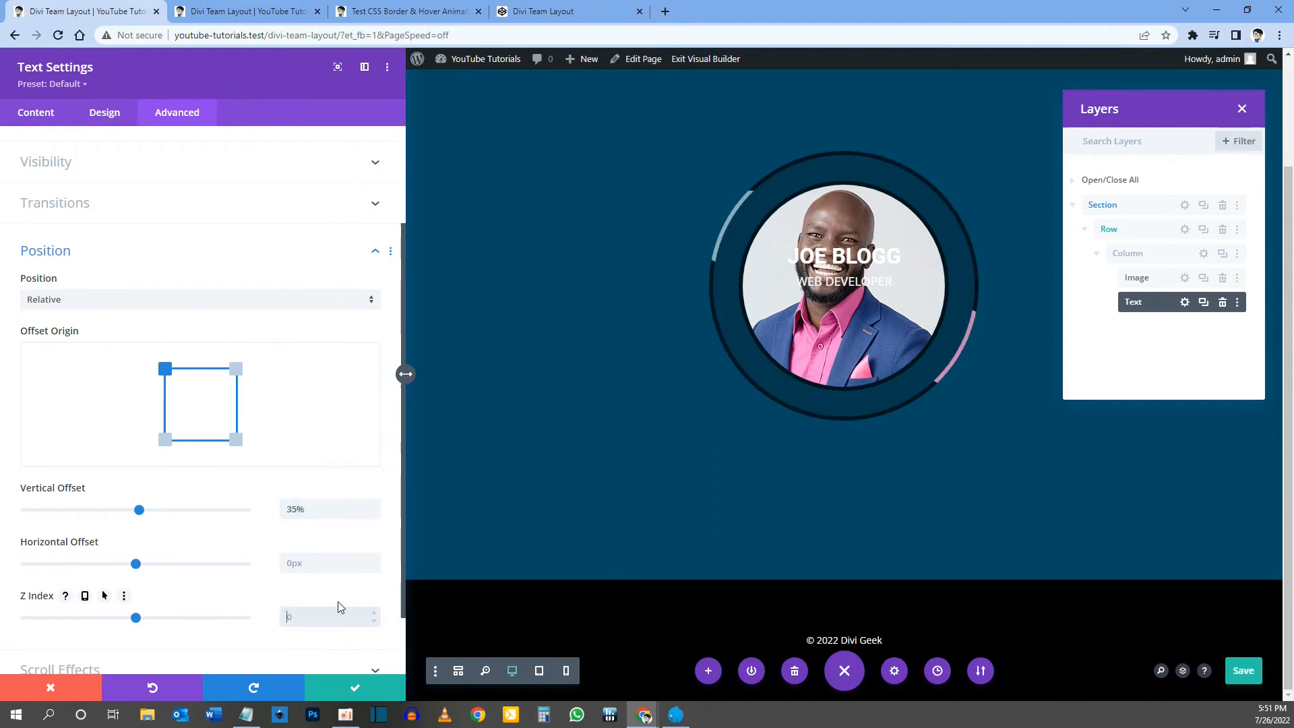
pyautogui.write('2')
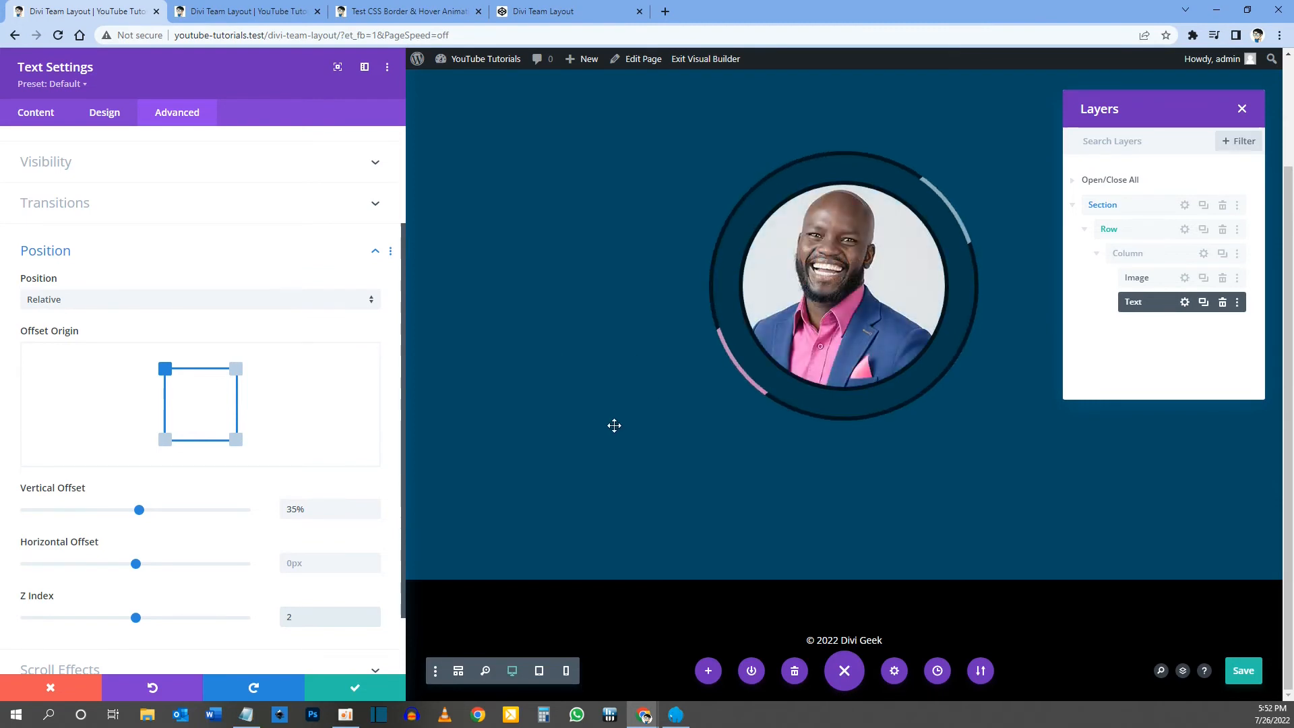
pyautogui.click(355, 685)
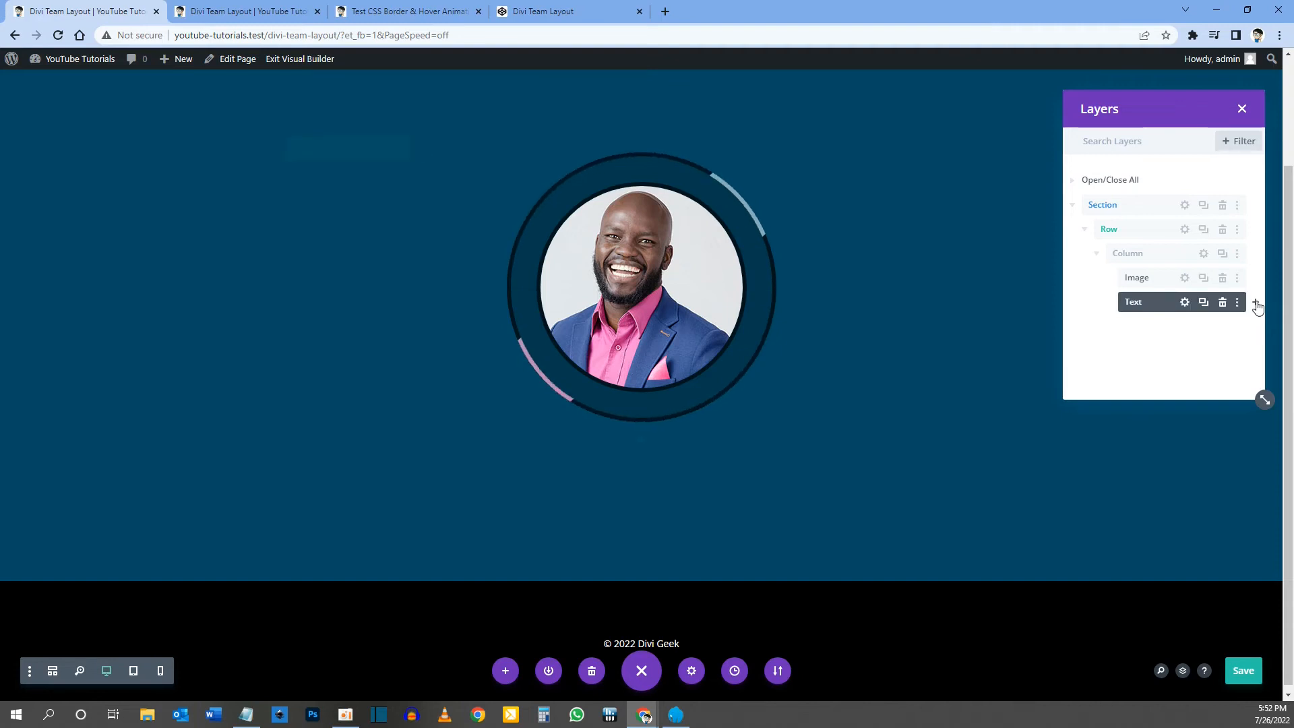
# Step: Insert a Social Media Follow module directly below the Text module in the same column
pyautogui.click(1256, 305)
pyautogui.write('social')
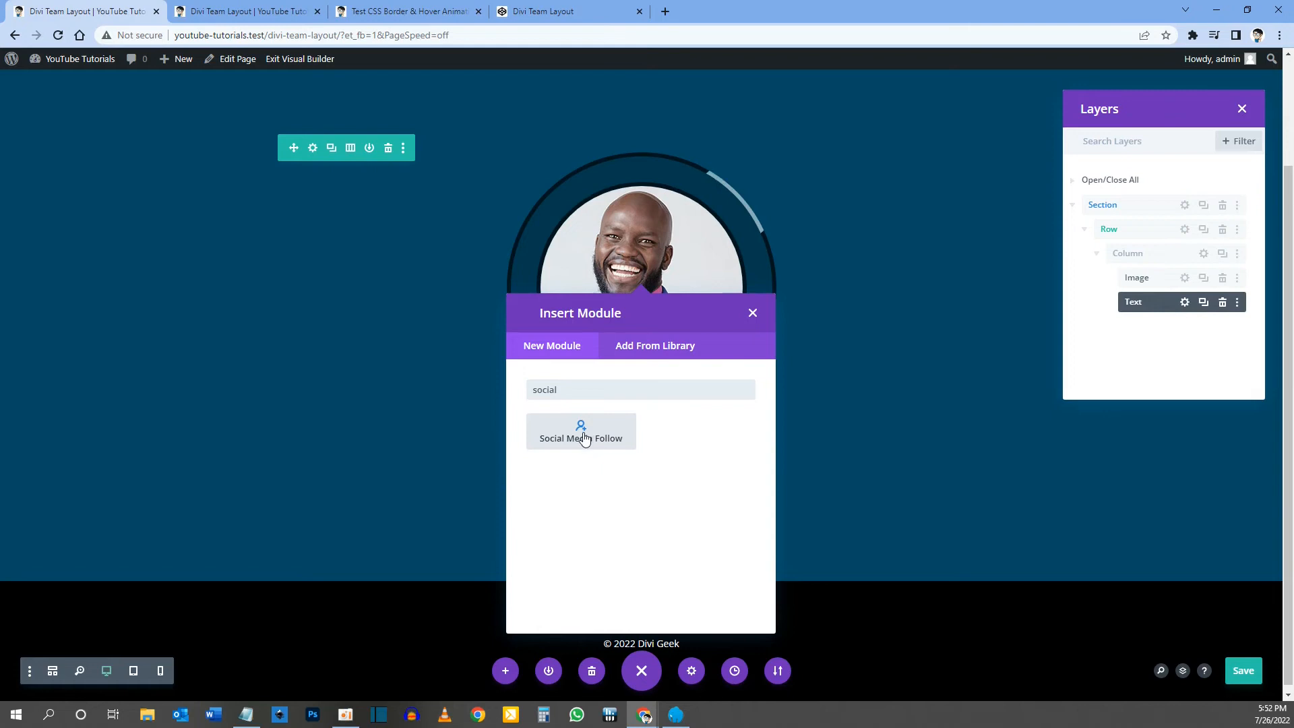
pyautogui.click(581, 435)
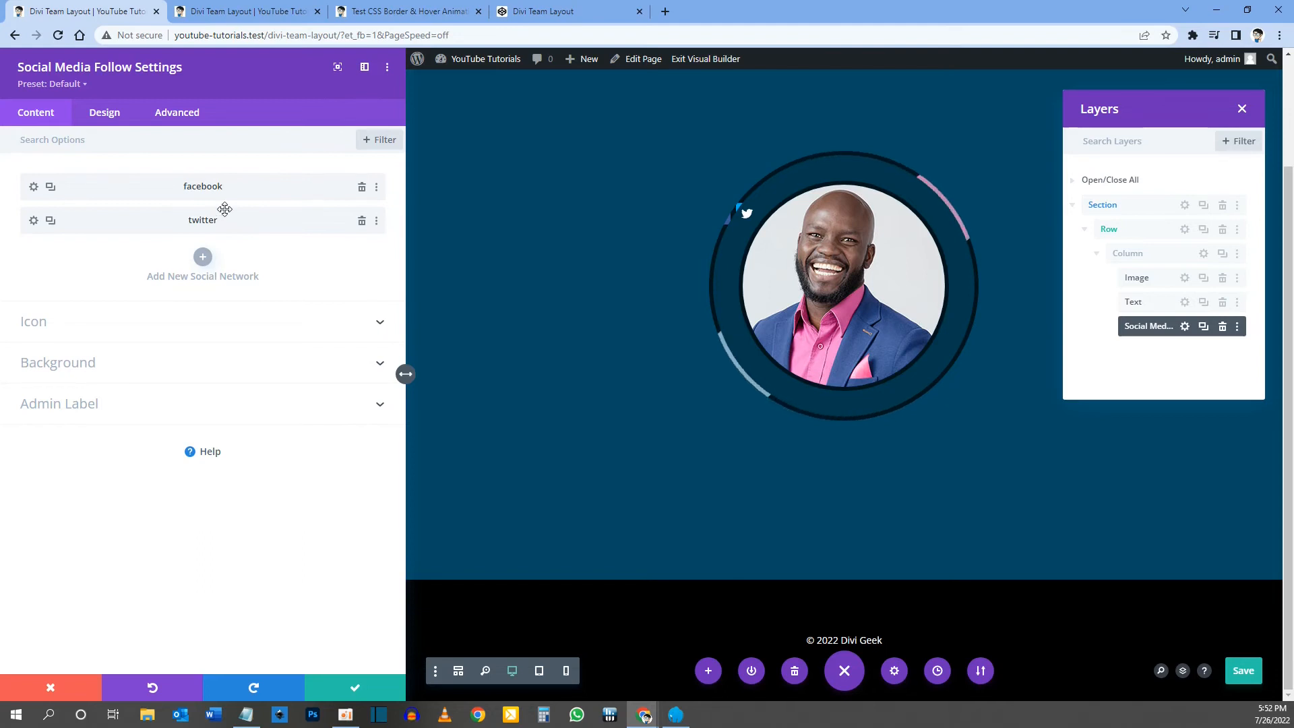
# Step: Remove the background color from the Facebook network item
pyautogui.click(33, 189)
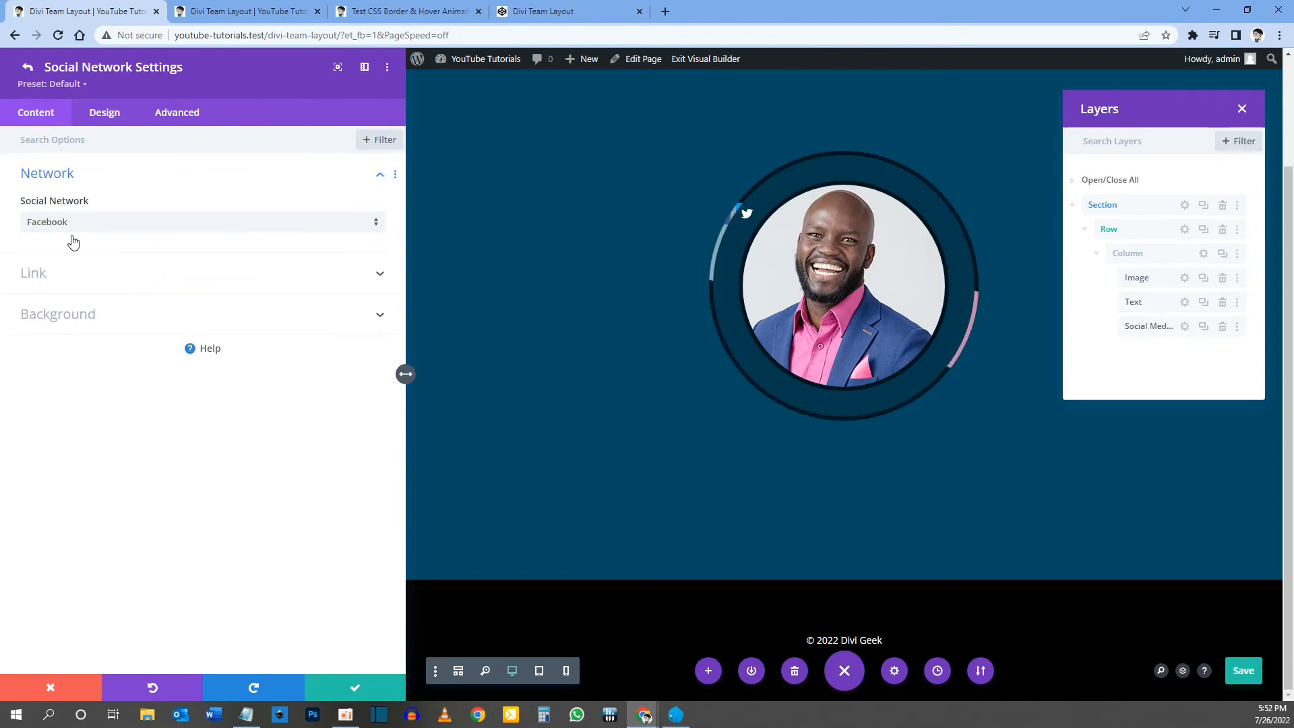
pyautogui.click(66, 321)
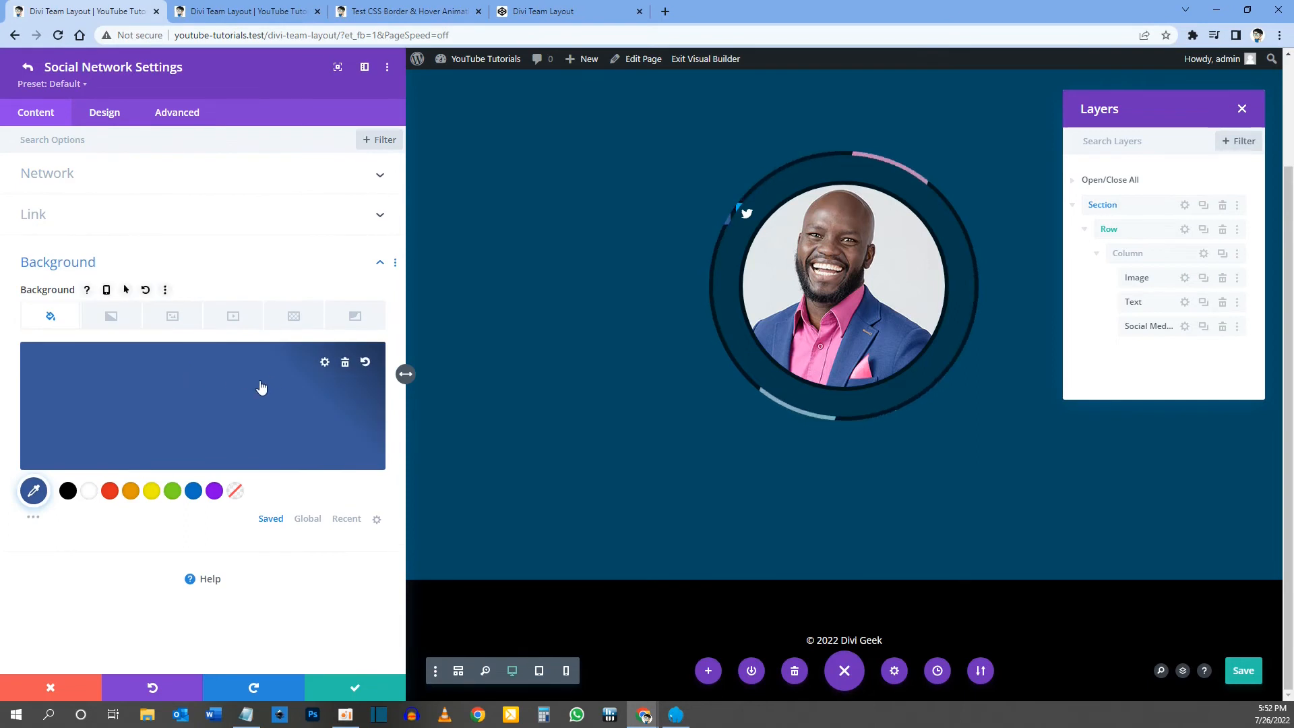
pyautogui.click(345, 365)
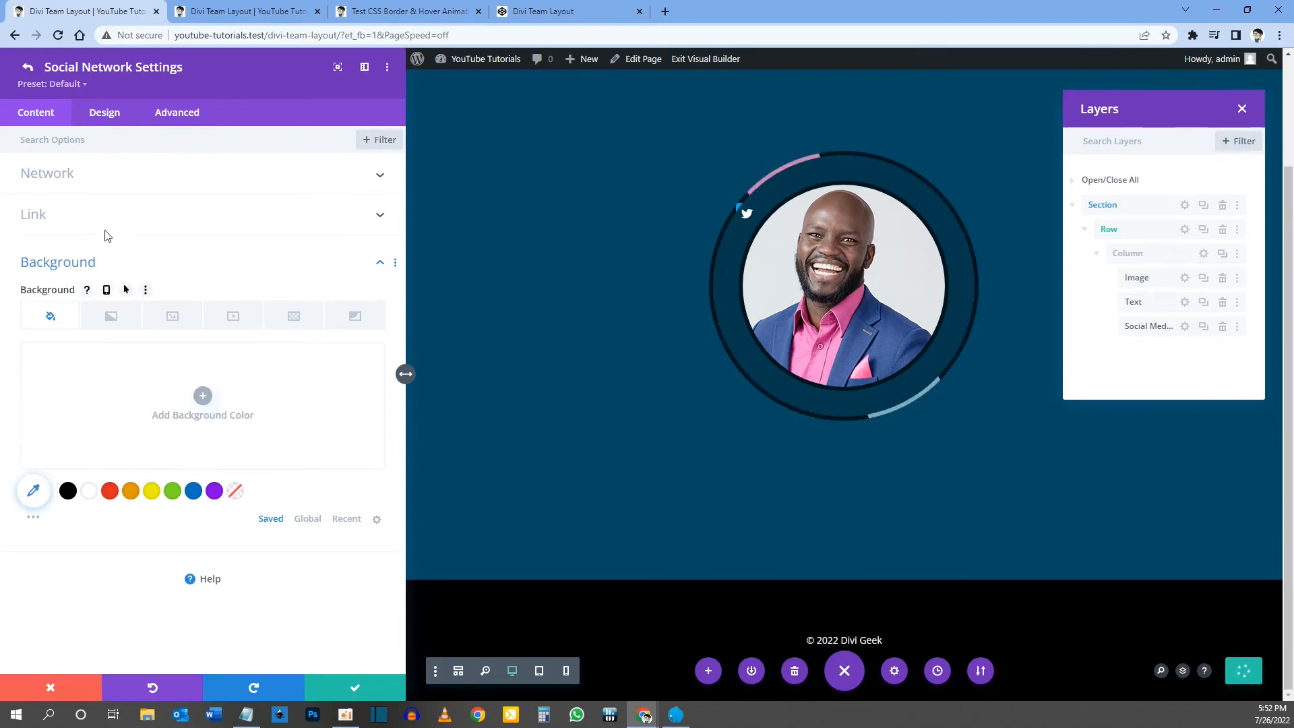
# Step: Extend the Facebook item's cleared background styles to All Social Media Follows
pyautogui.rightClick(64, 265)
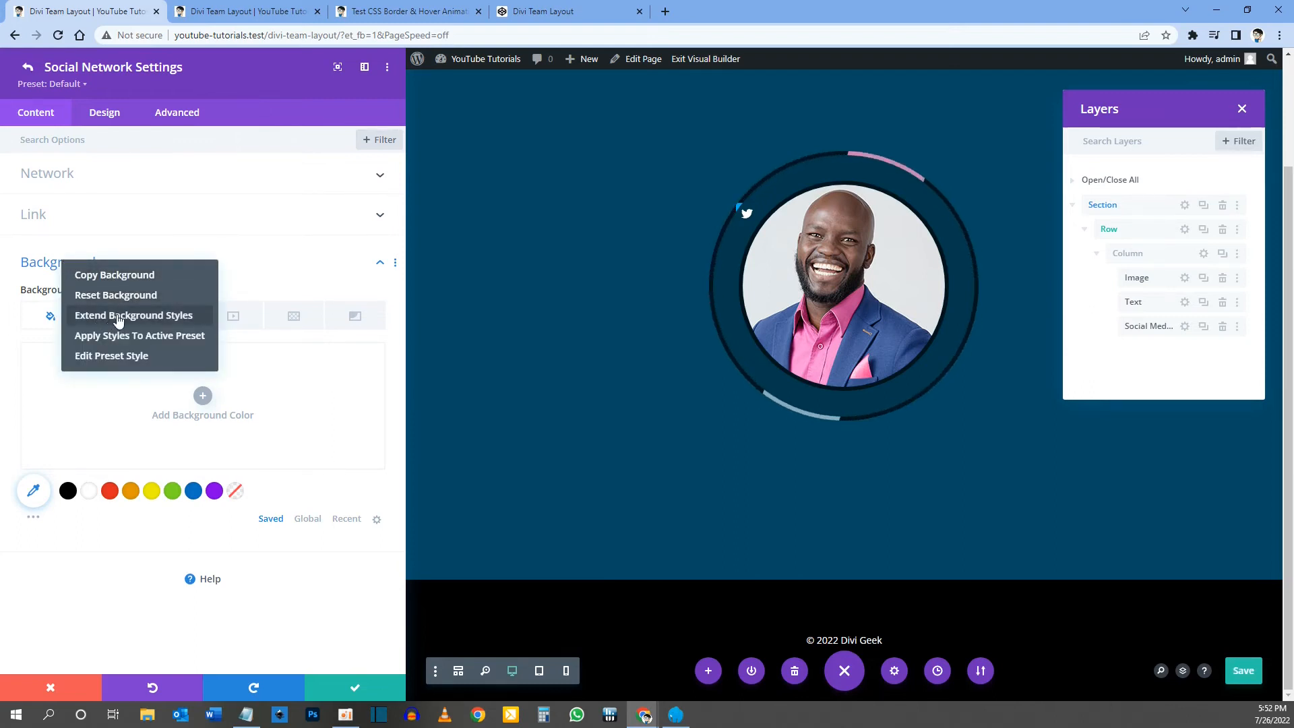
pyautogui.click(118, 319)
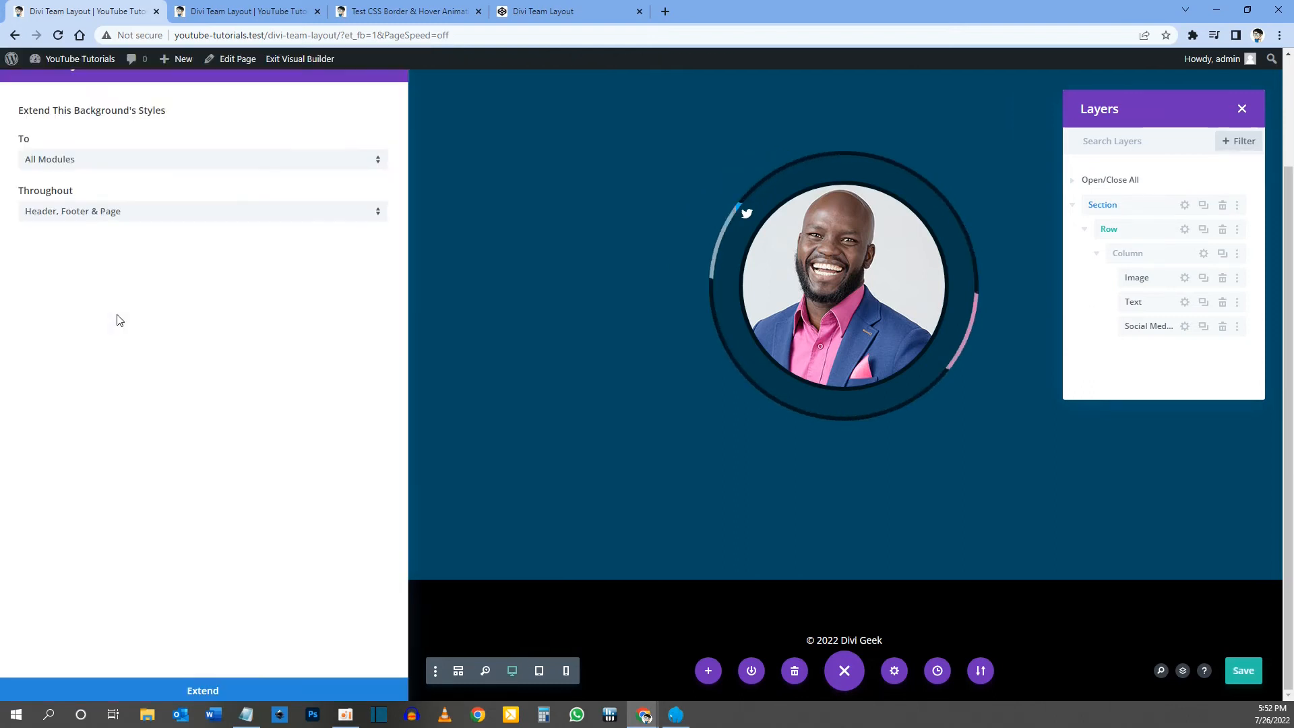
pyautogui.click(89, 162)
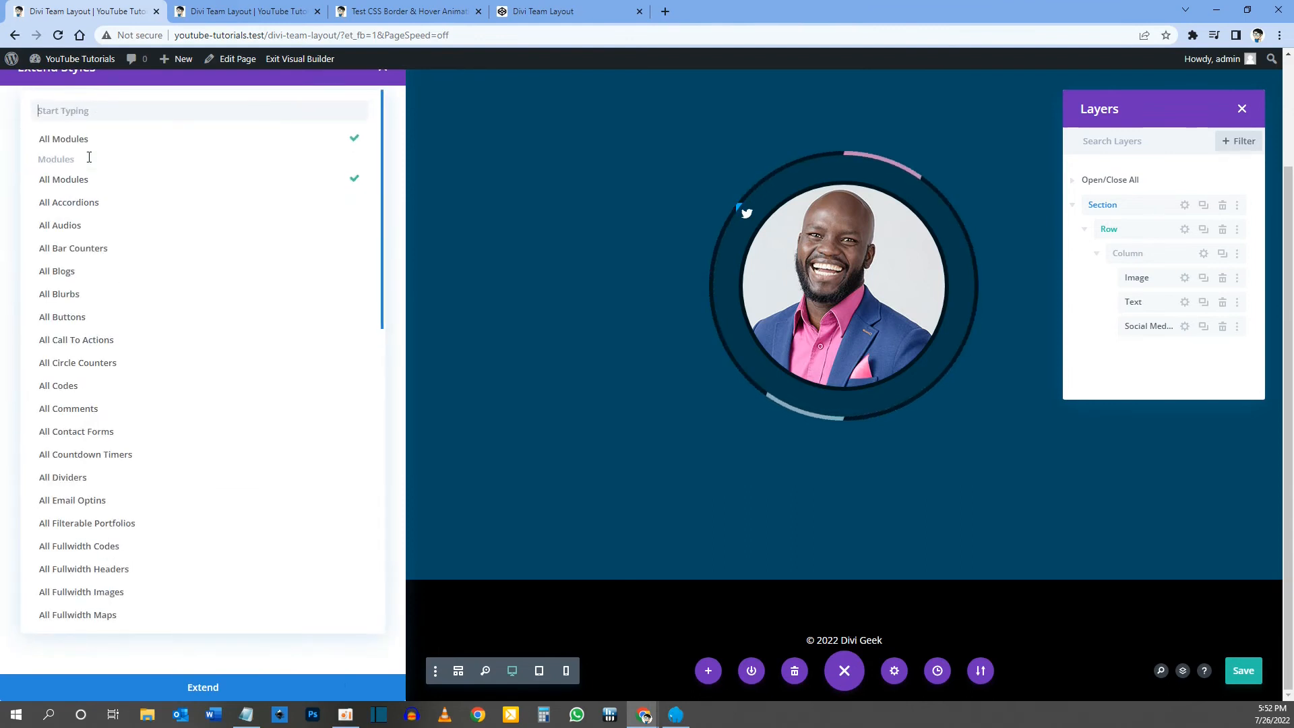
pyautogui.write('social')
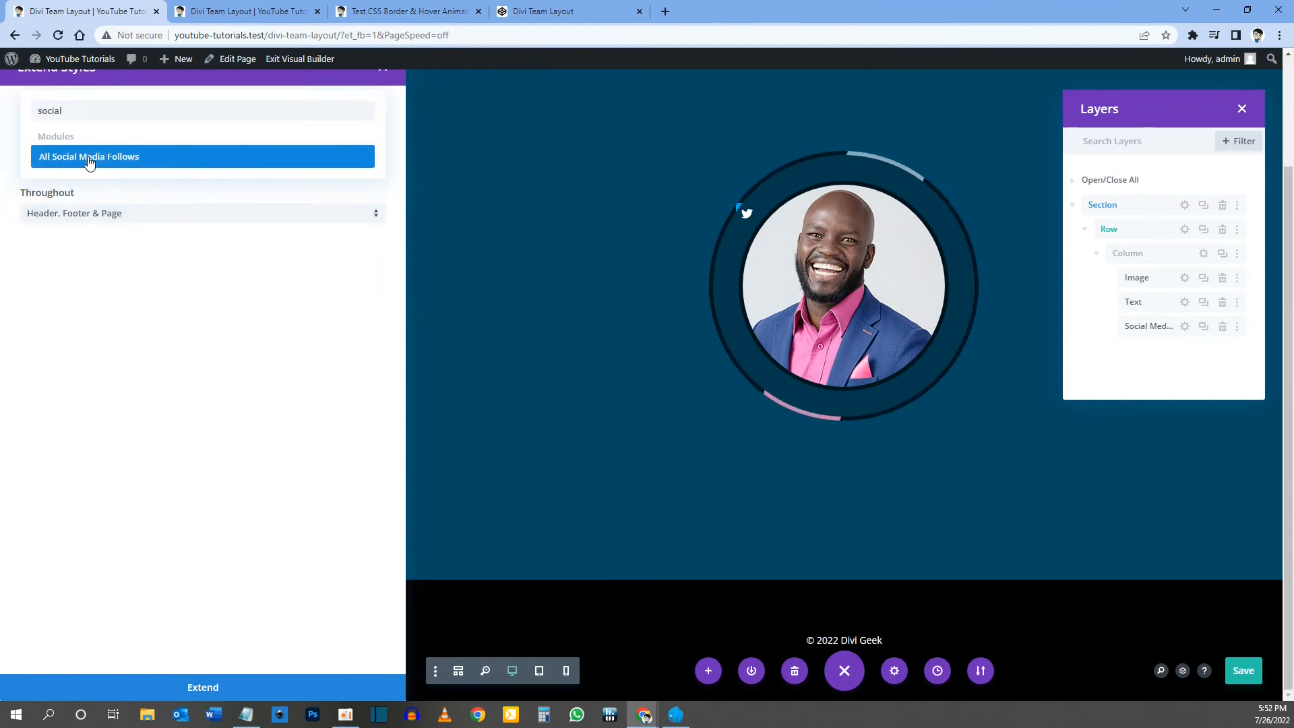
pyautogui.click(89, 162)
pyautogui.click(77, 213)
pyautogui.click(79, 324)
pyautogui.click(222, 688)
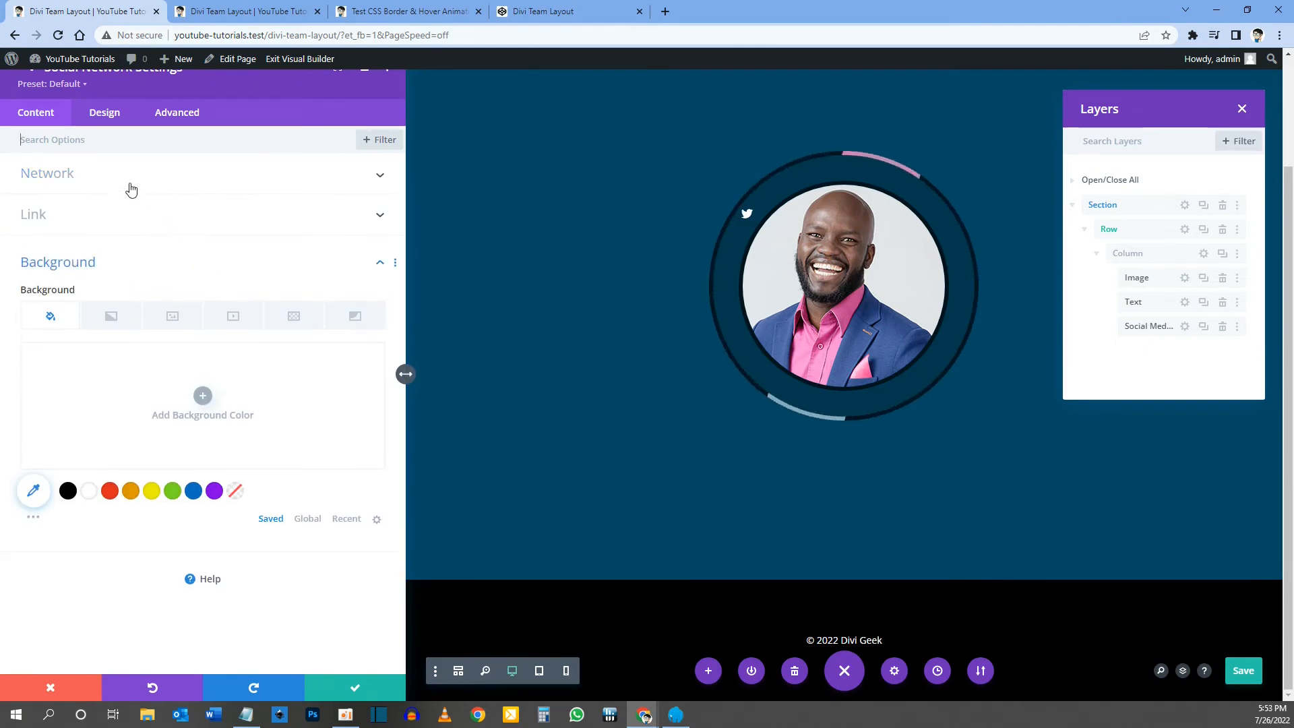
# Step: Return to the Social Media Follow module's settings and set its module alignment to center
pyautogui.click(32, 68)
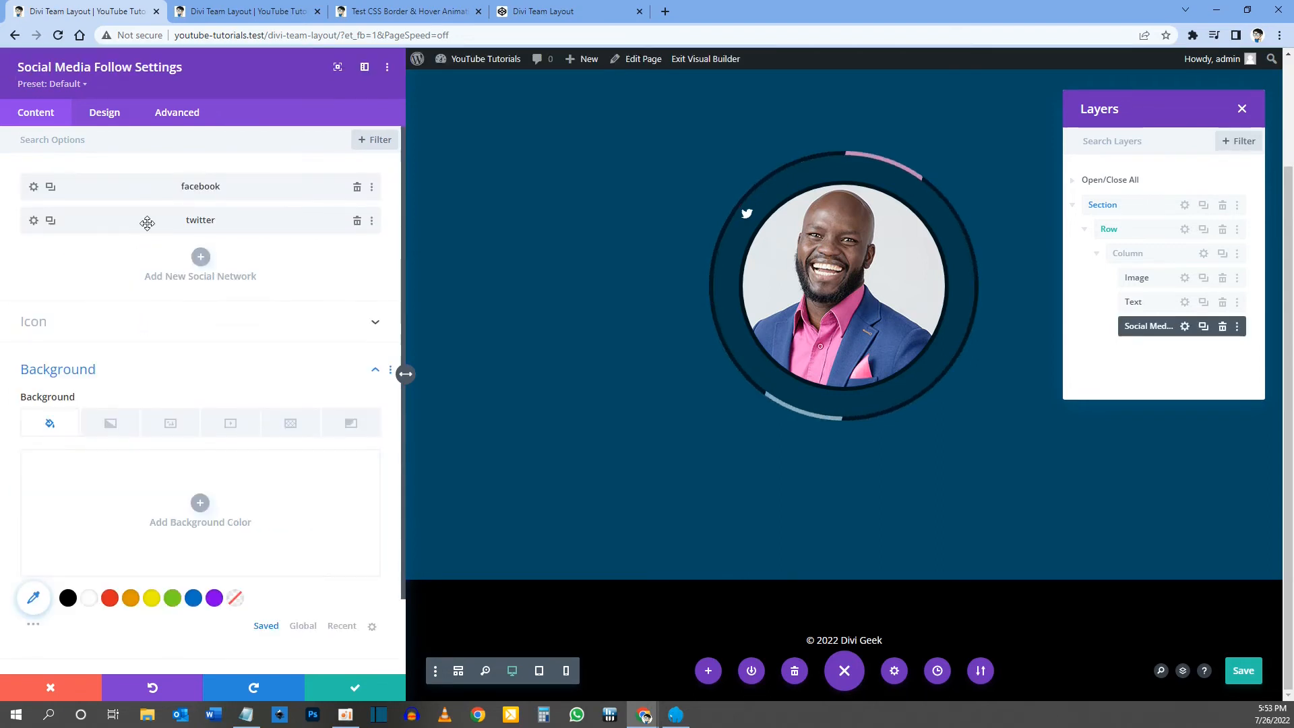
pyautogui.click(105, 113)
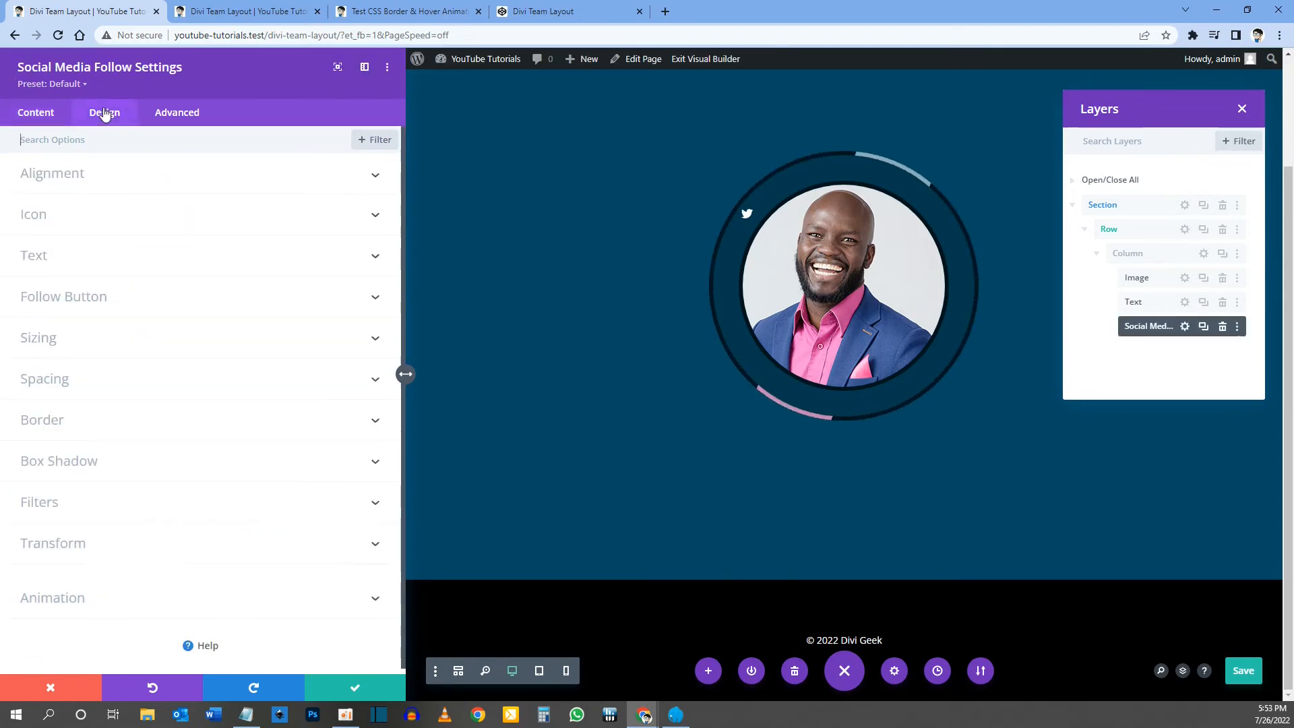
pyautogui.click(80, 175)
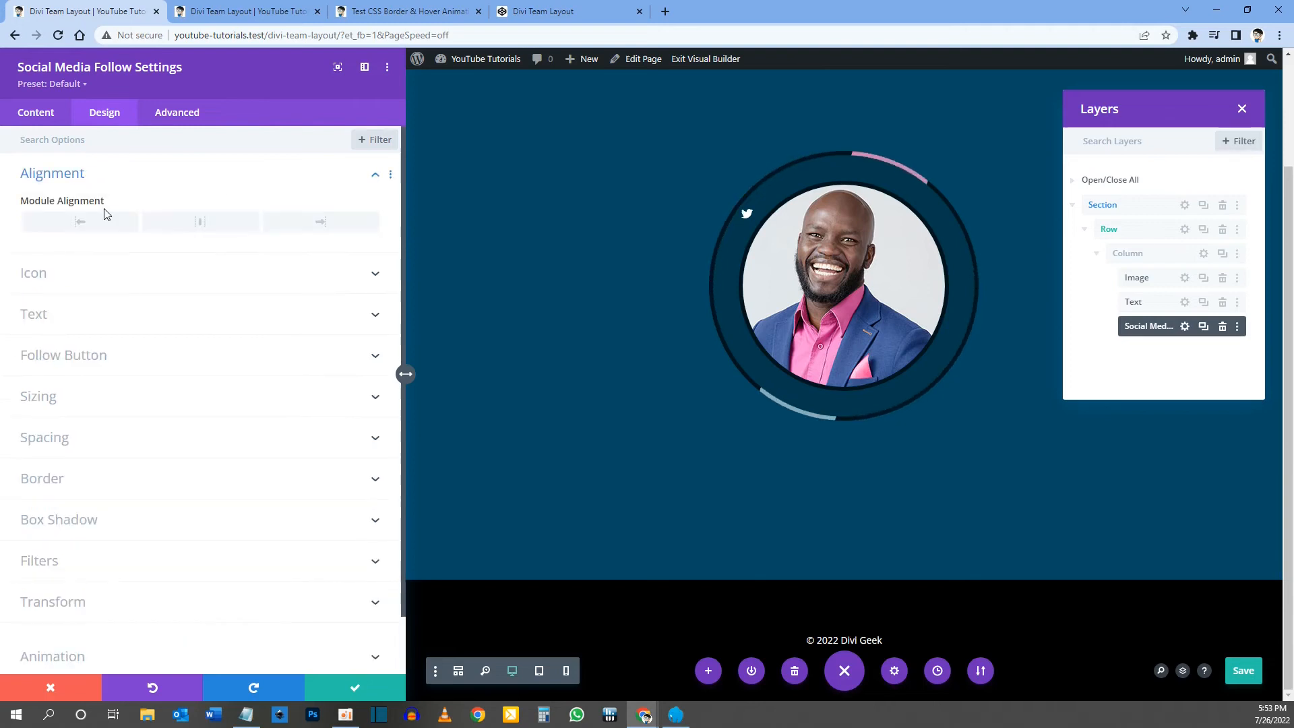
pyautogui.click(203, 222)
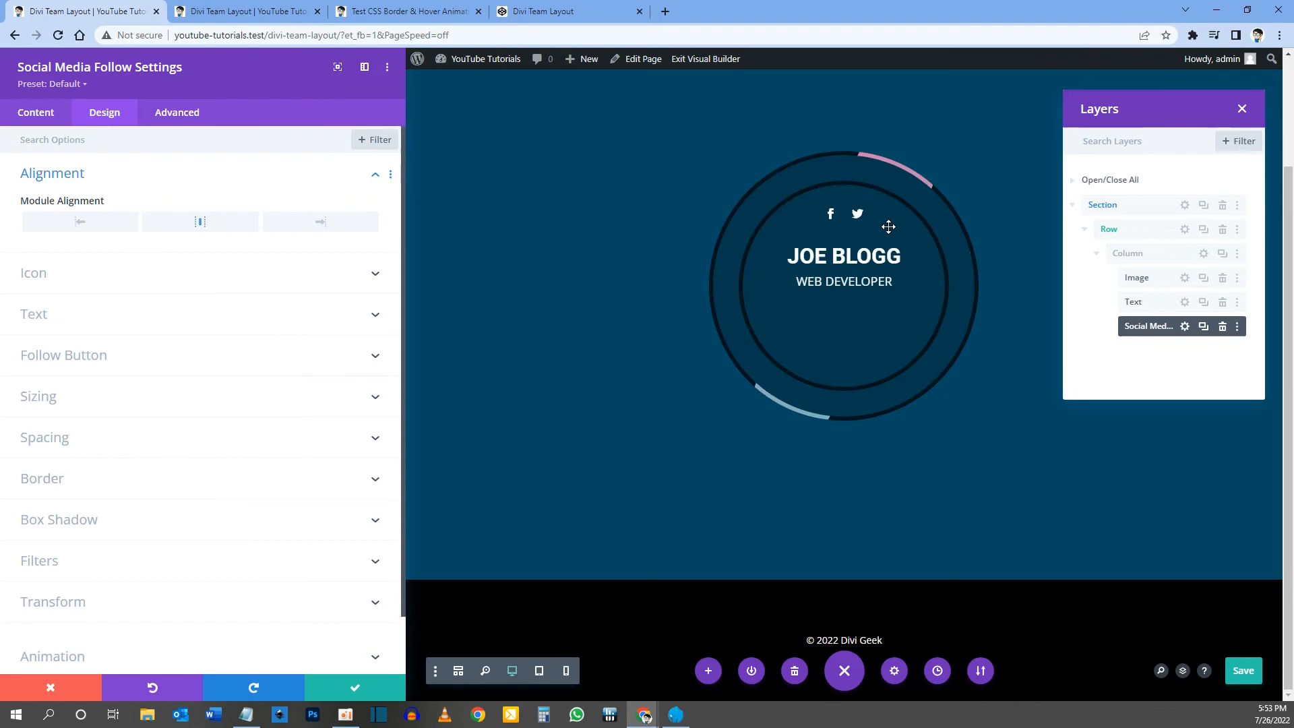
# Step: Set the Social Media Follow icons to white with a custom icon font size of 28px
pyautogui.click(48, 274)
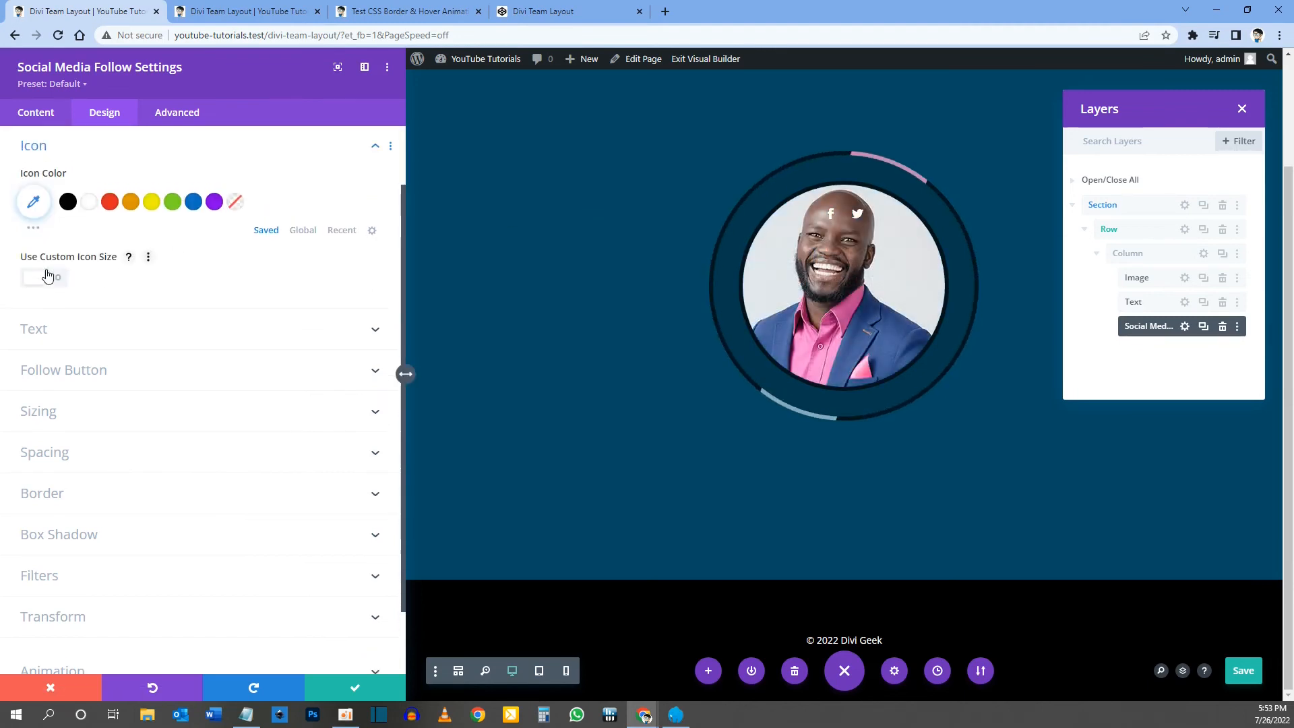
pyautogui.click(91, 202)
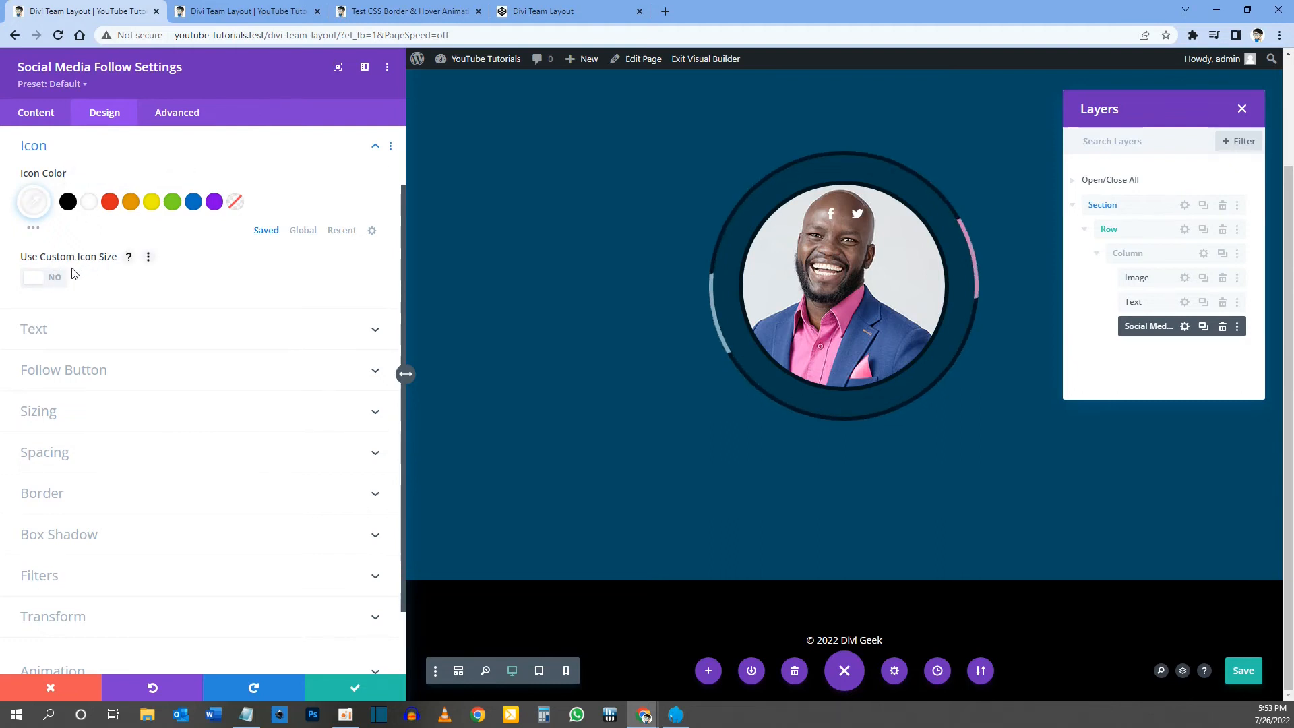
pyautogui.click(49, 282)
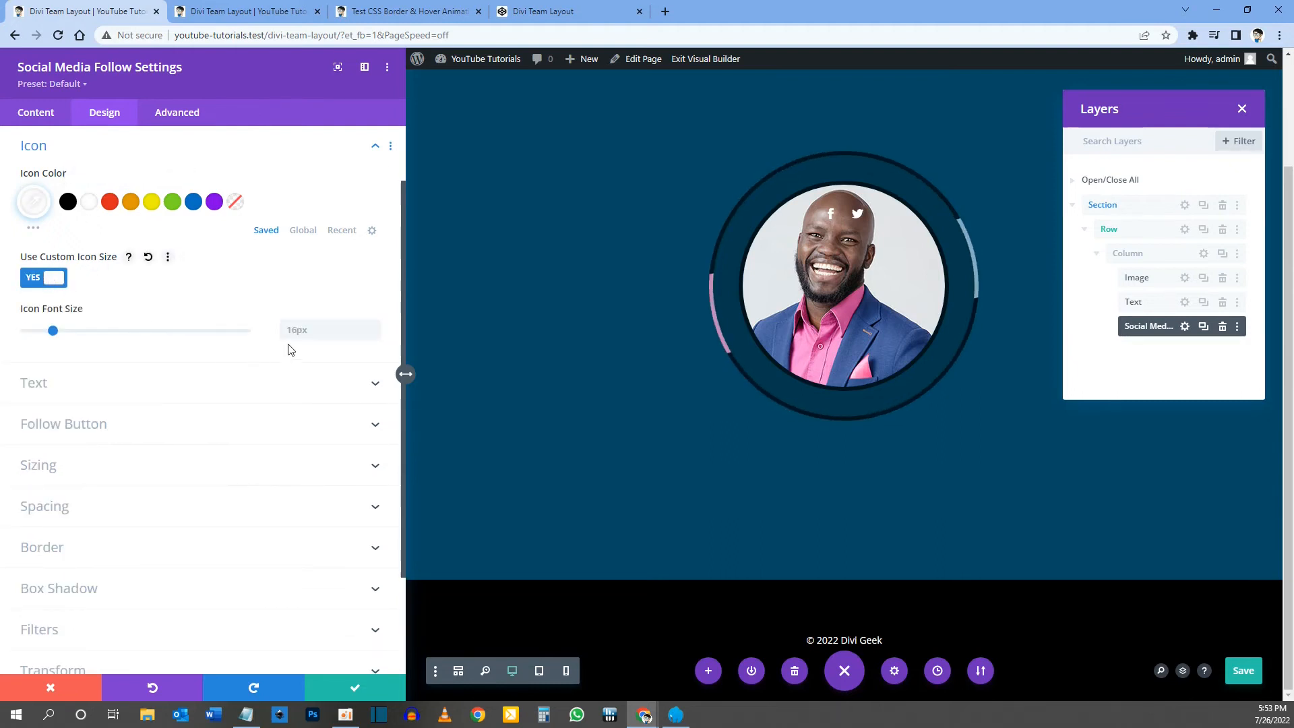
pyautogui.click(331, 333)
pyautogui.write('28')
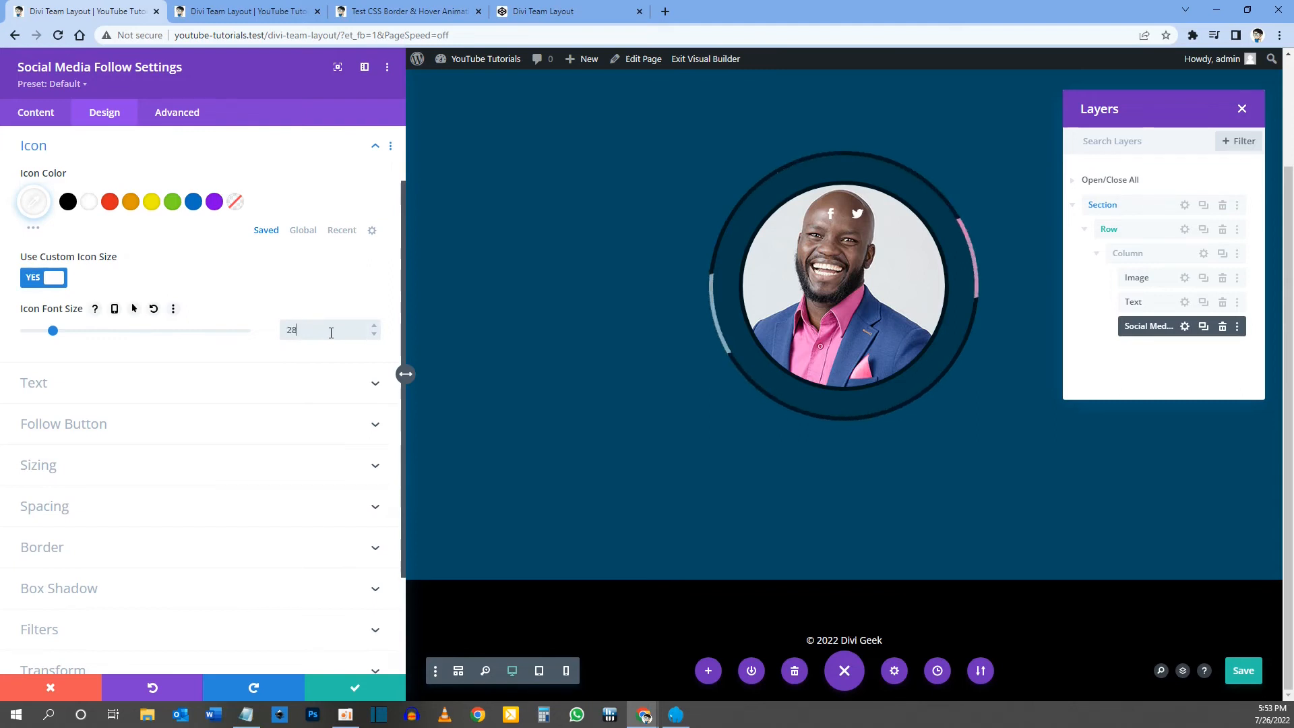
pyautogui.press('Return')
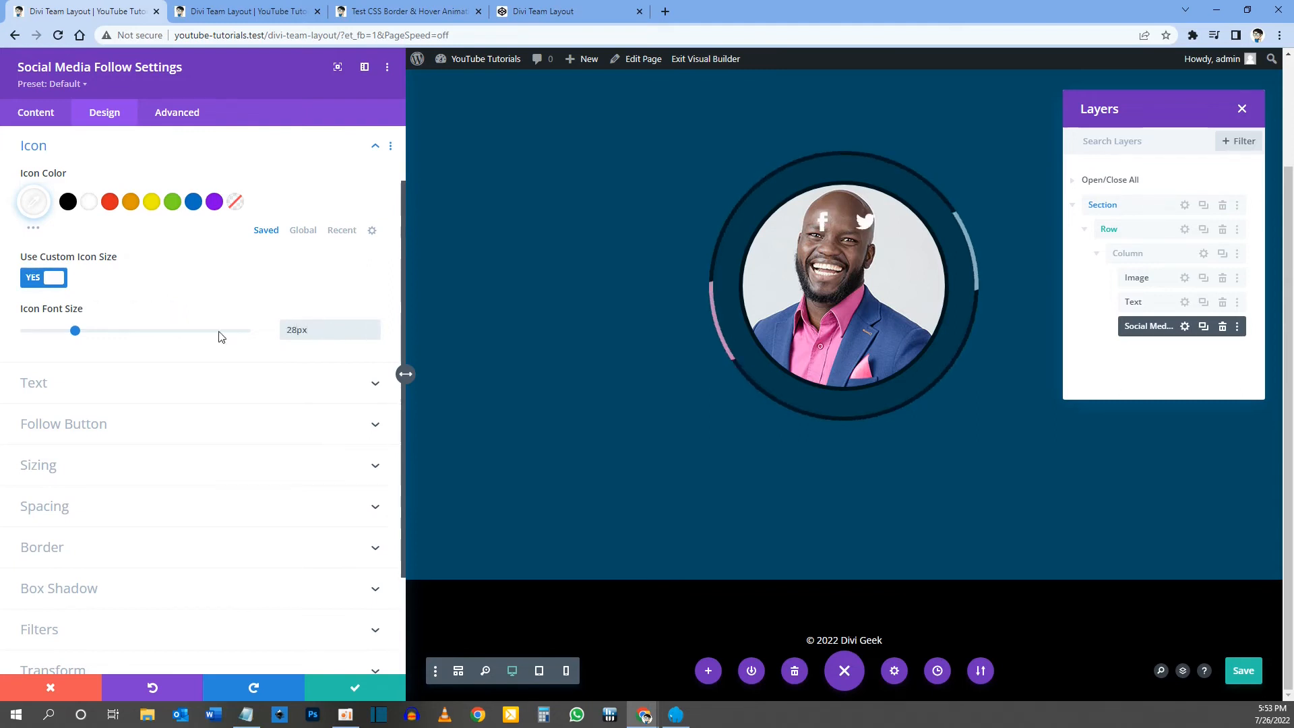
# Step: Give the Social Media Follow module a relative position with 40% vertical offset and Z index 2, and check the live page
pyautogui.click(183, 117)
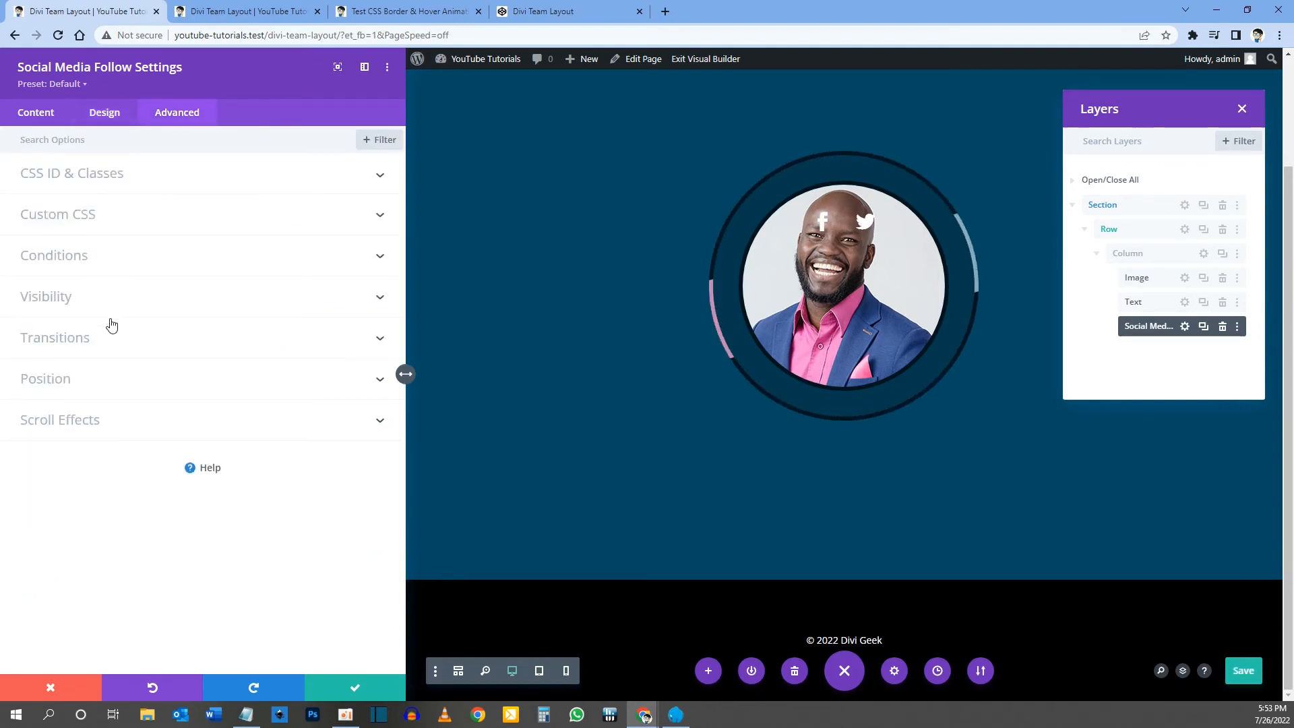
pyautogui.click(78, 379)
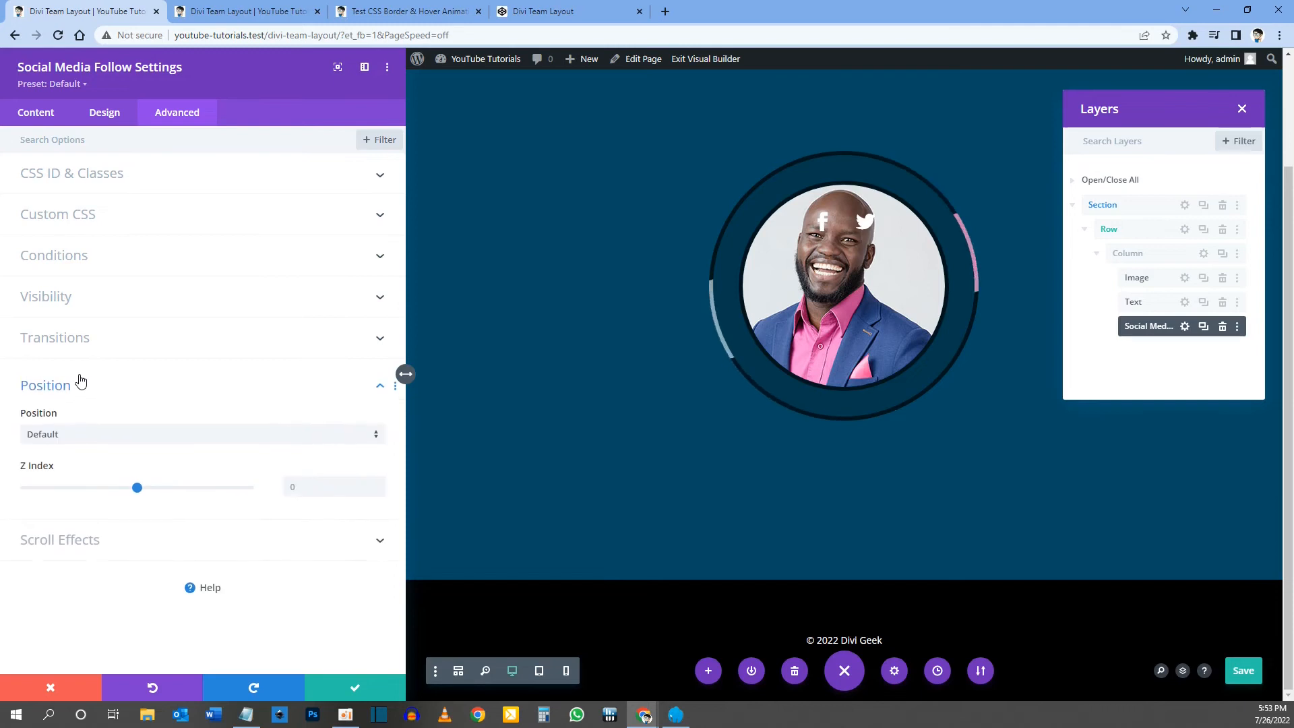
pyautogui.click(89, 434)
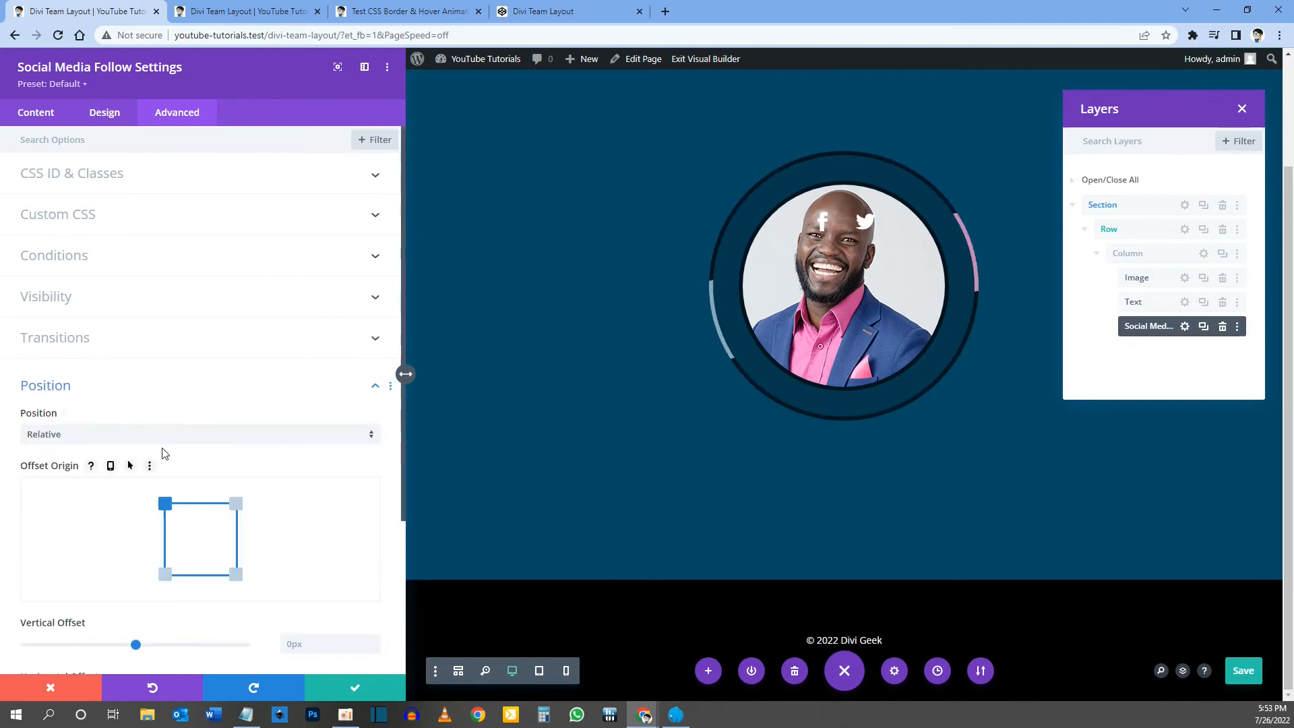
pyautogui.scroll(-2, 161, 453)
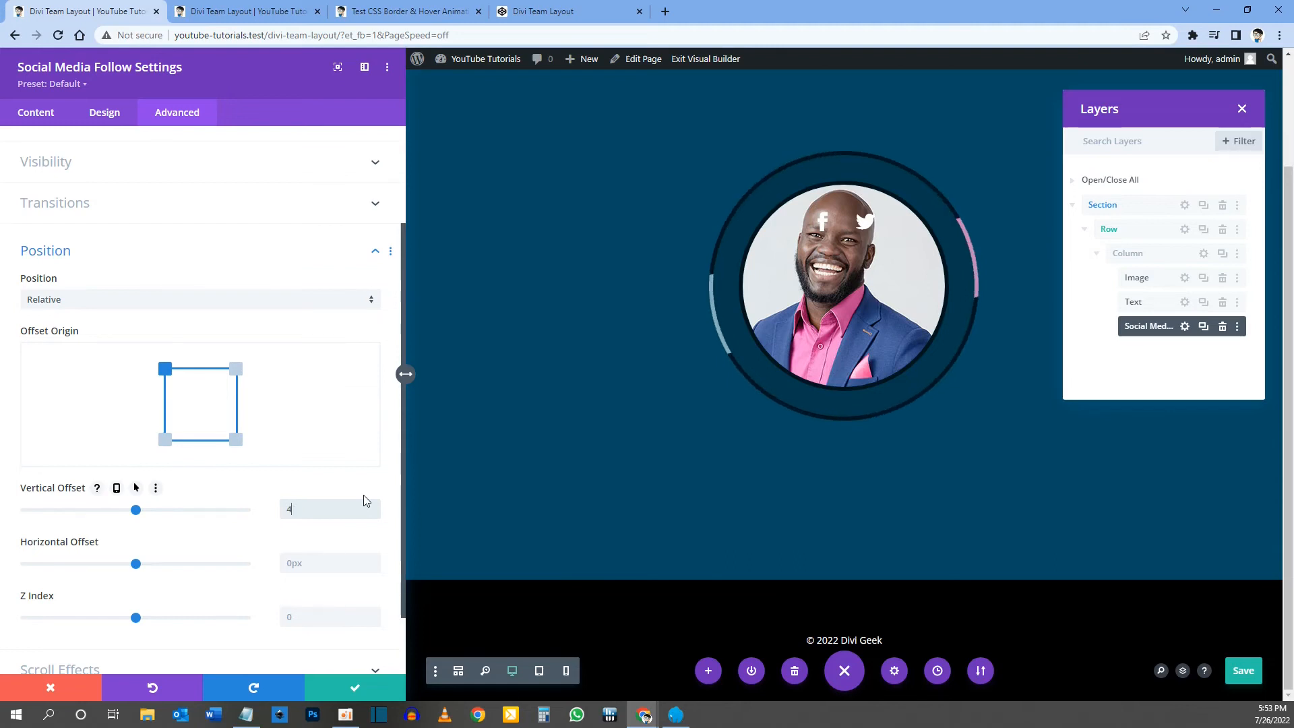
pyautogui.write('px%')
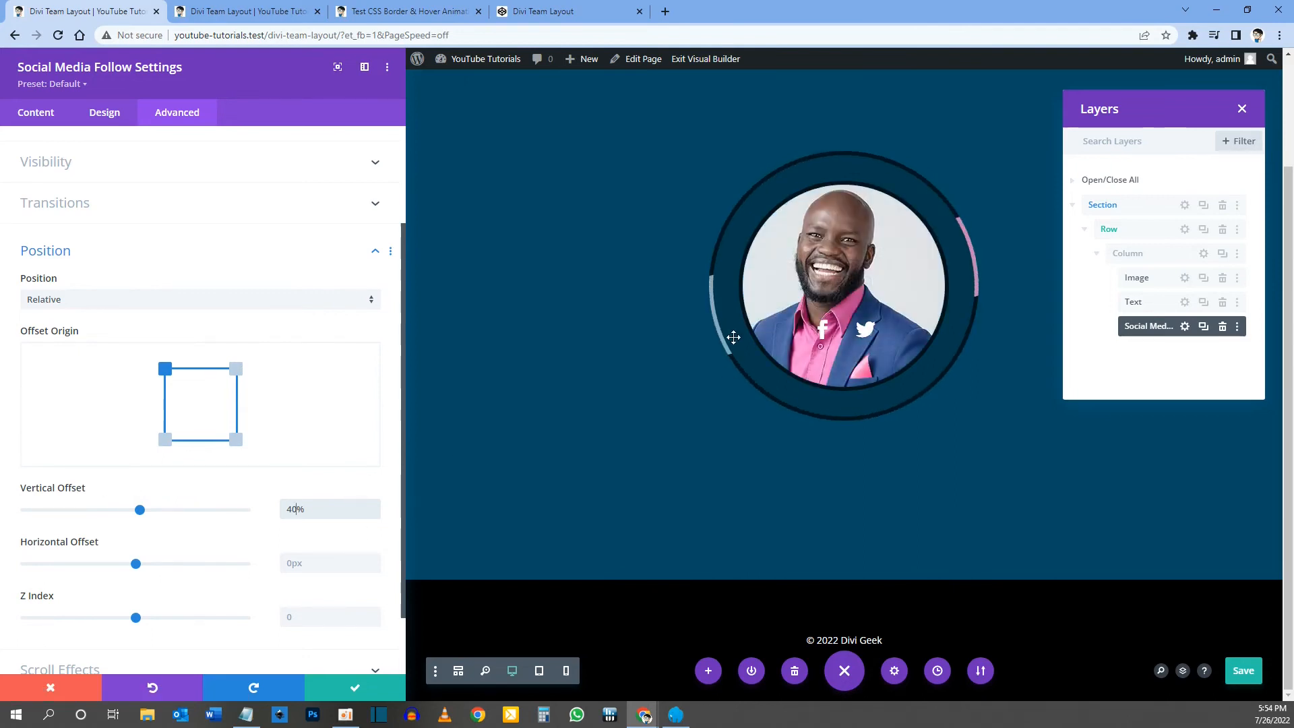
pyautogui.scroll(-2, 313, 586)
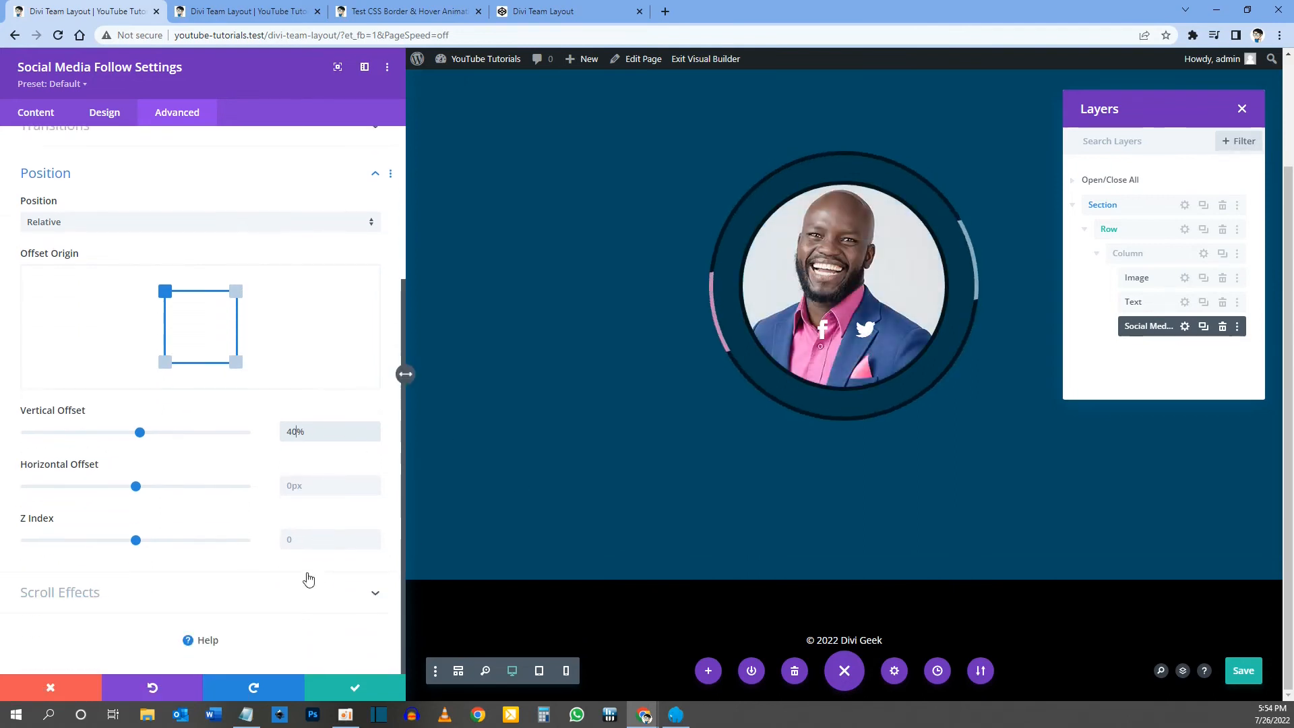
pyautogui.click(303, 533)
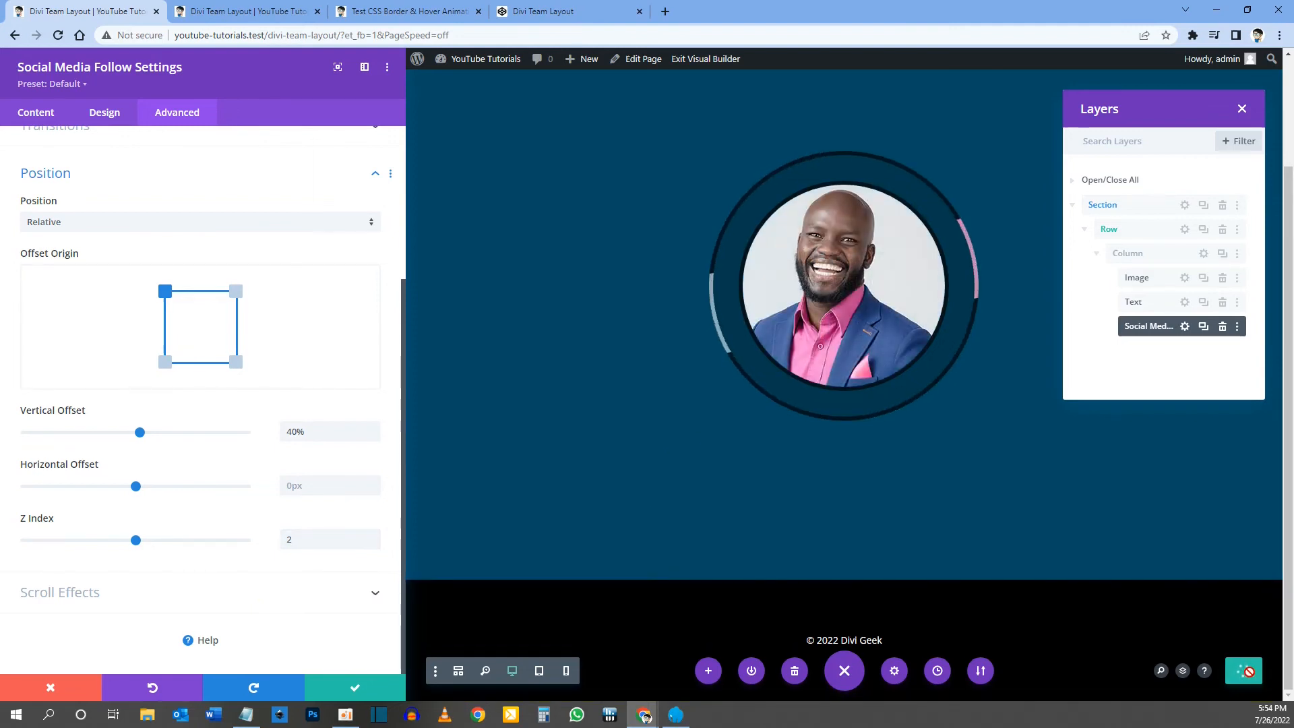
pyautogui.click(303, 22)
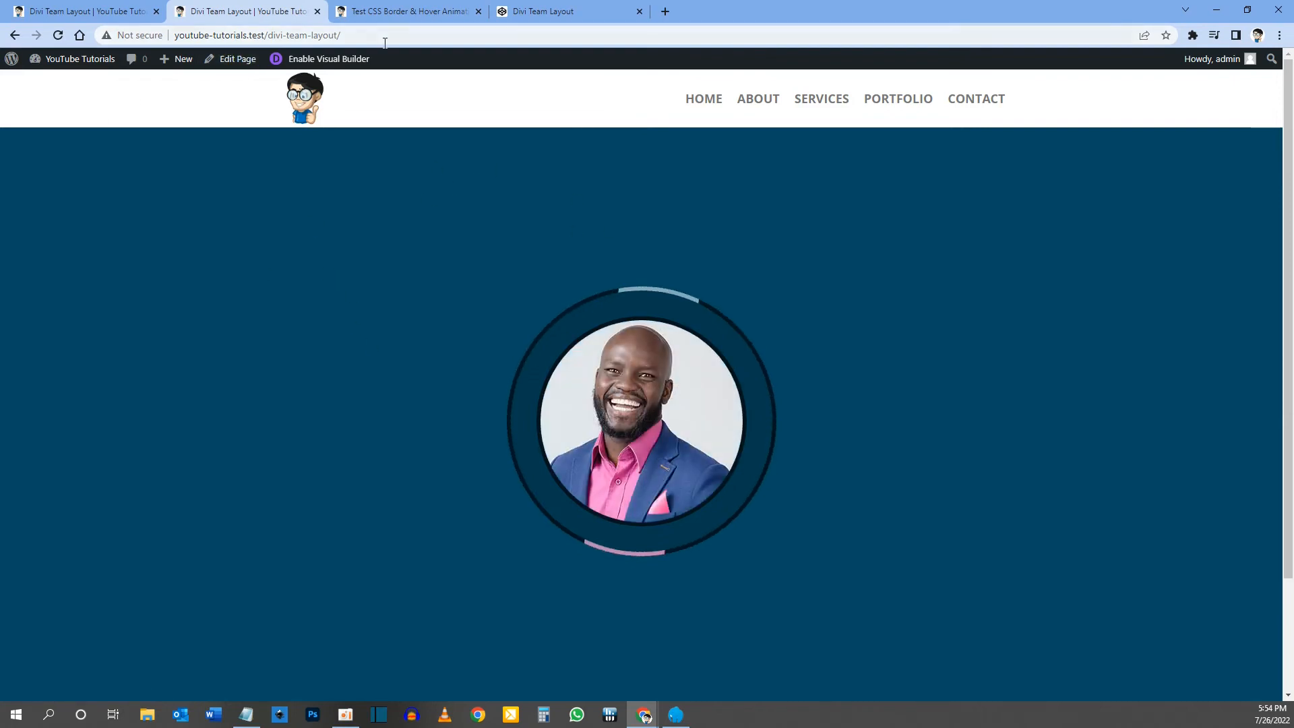
# Step: Return to the Visual Builder and duplicate the team member column twice to make a three-column row
pyautogui.click(108, 8)
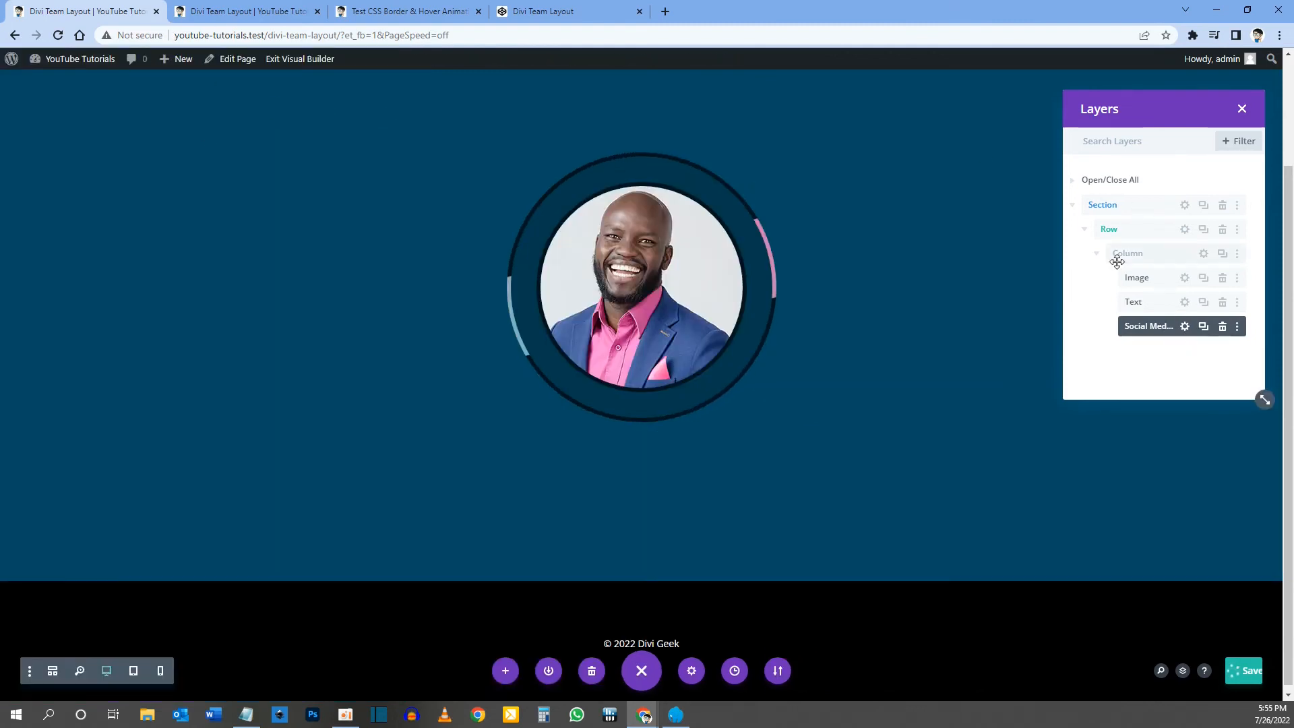
pyautogui.click(1095, 254)
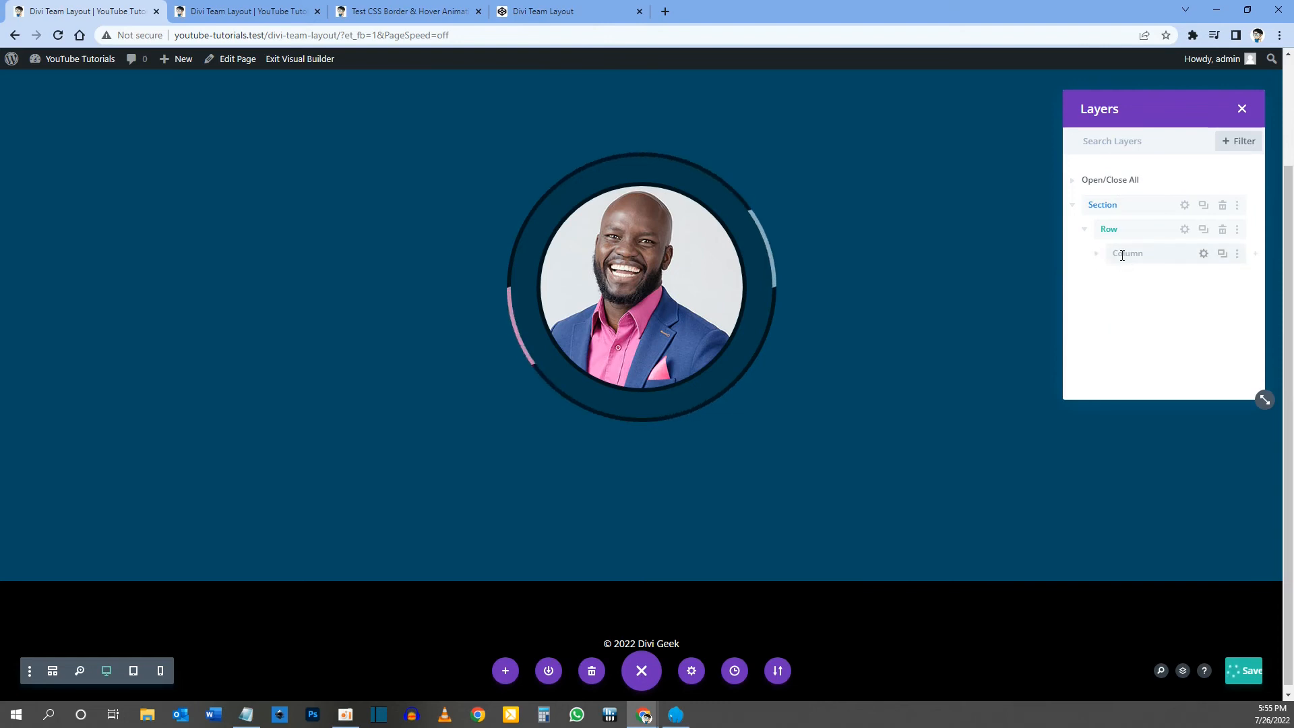
pyautogui.click(1222, 255)
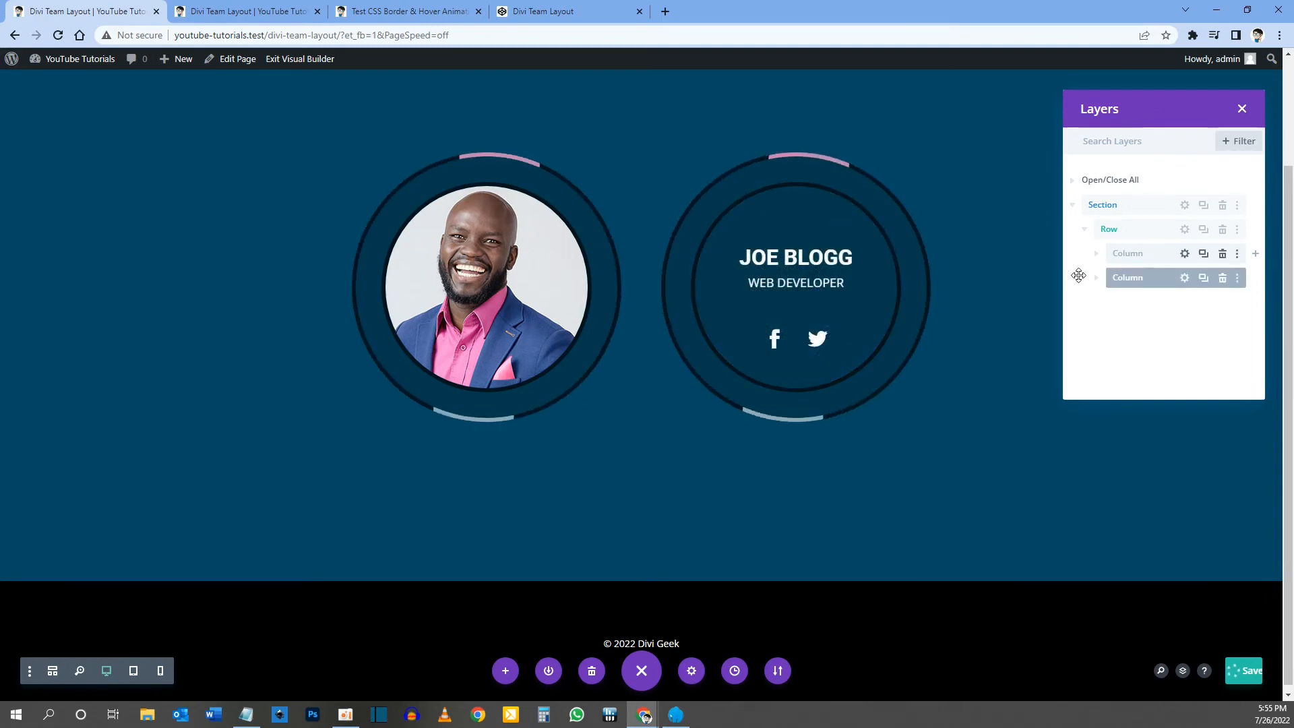
pyautogui.click(1203, 278)
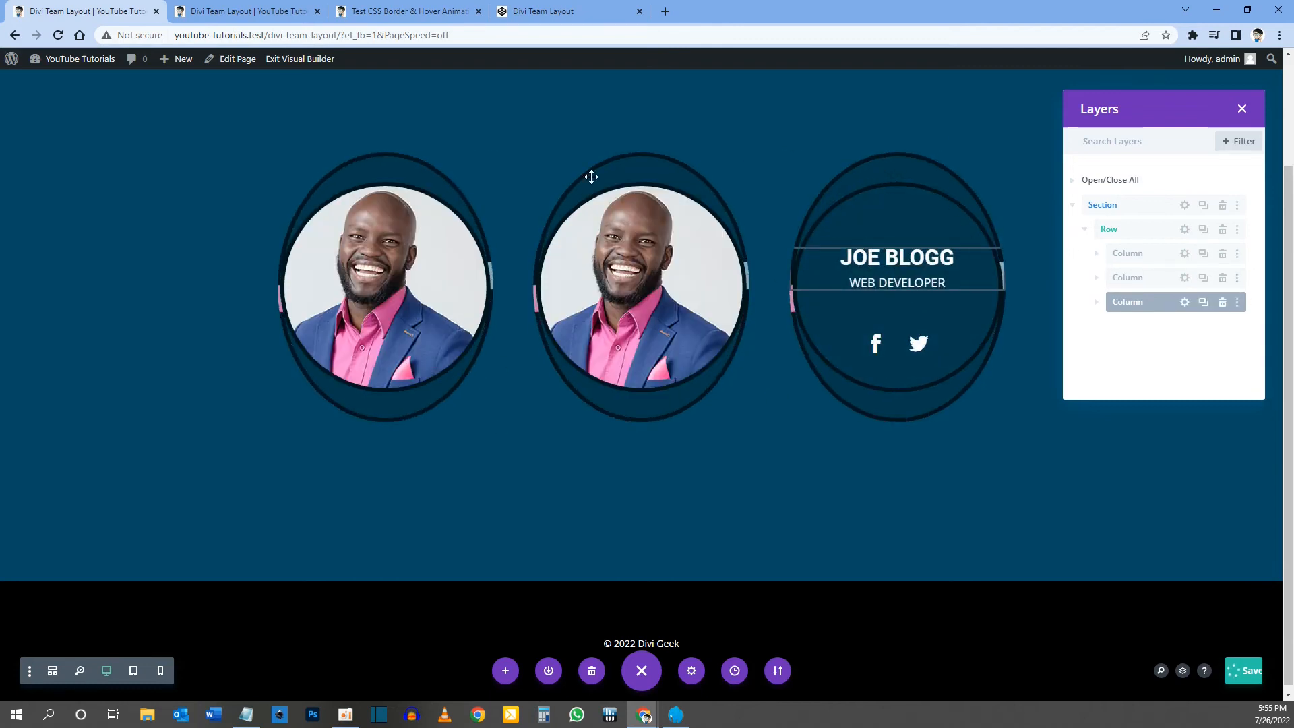
# Step: Set the row's width and max width to 100% and duplicate the row
pyautogui.click(1185, 230)
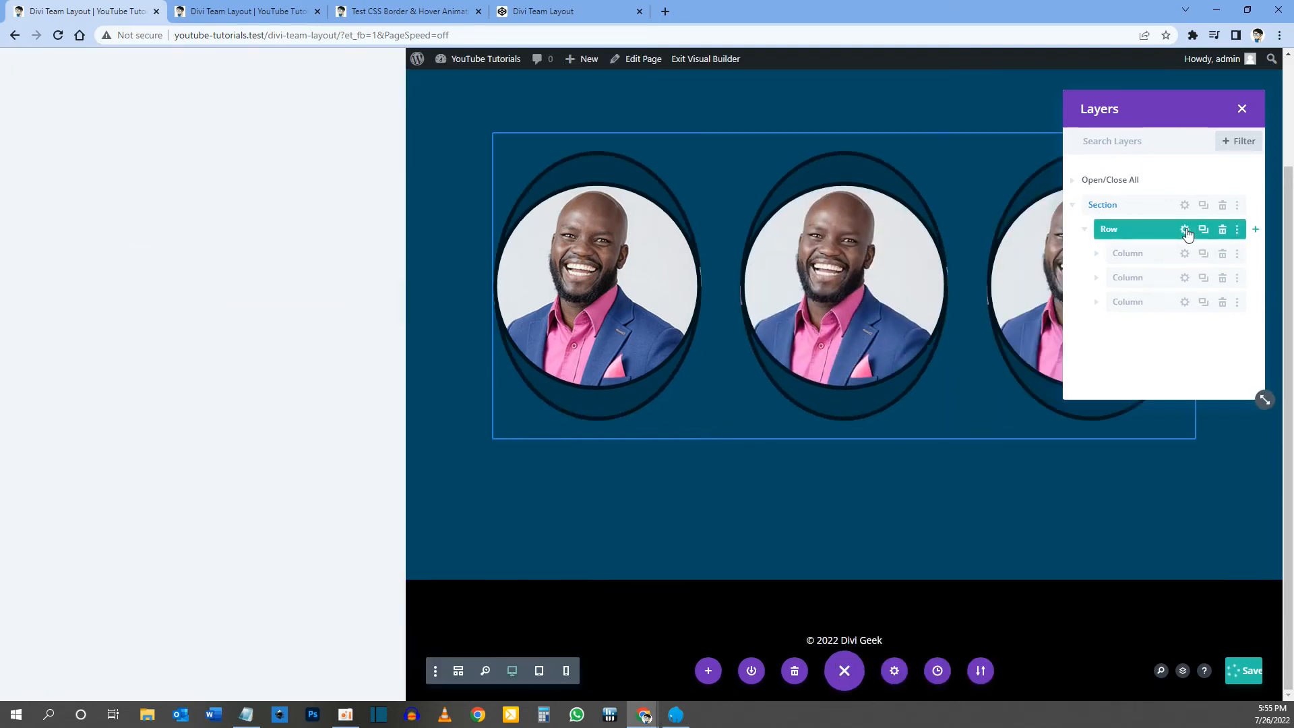
pyautogui.click(106, 112)
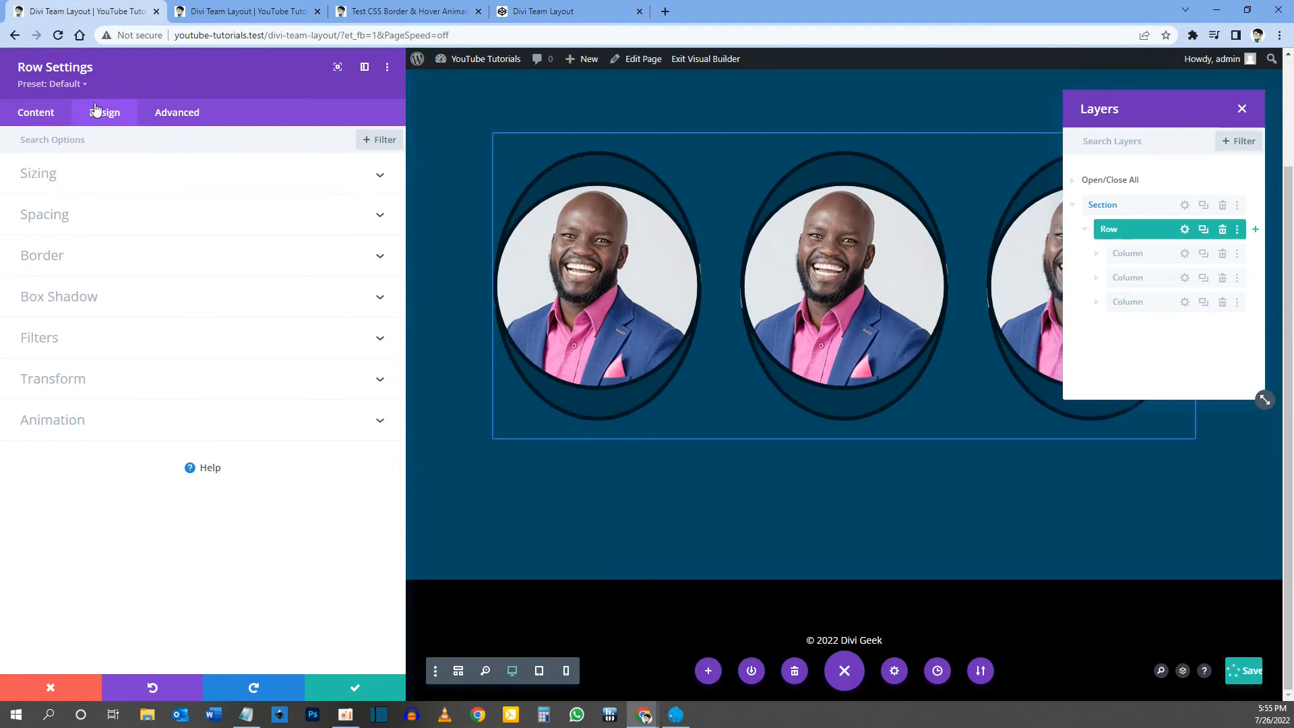
pyautogui.click(44, 185)
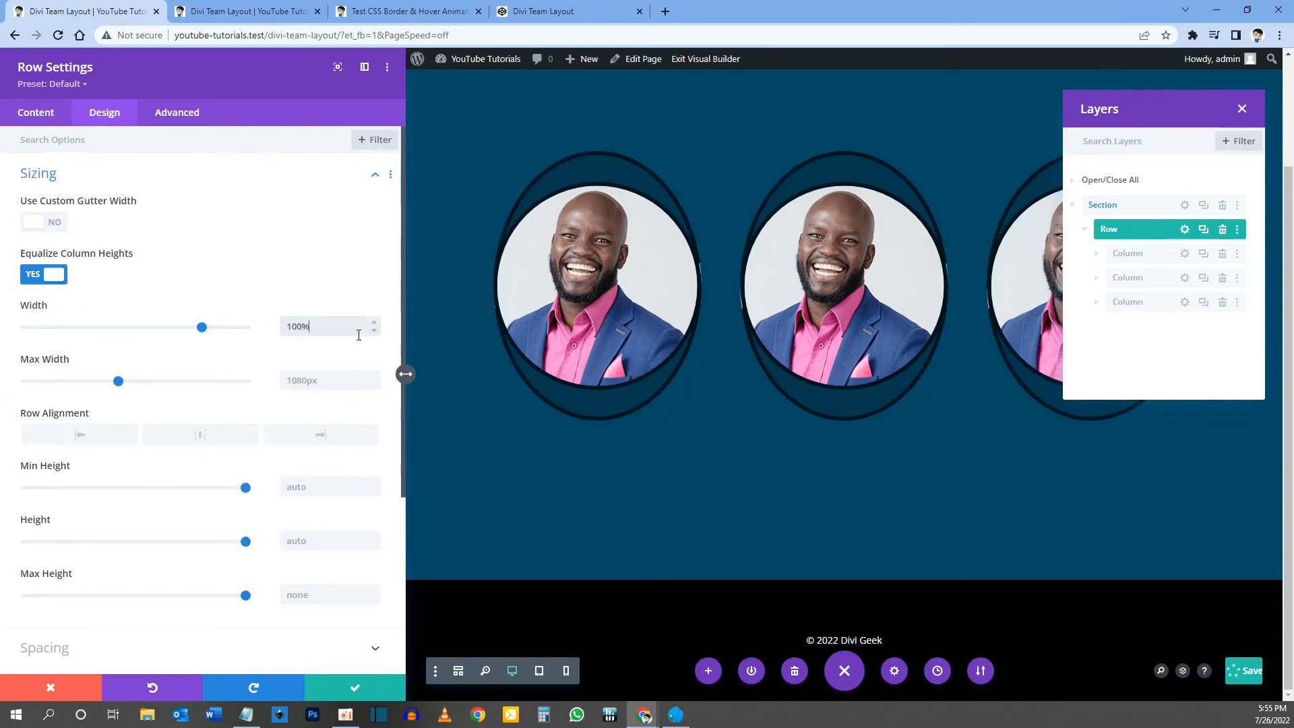
pyautogui.press('Tab')
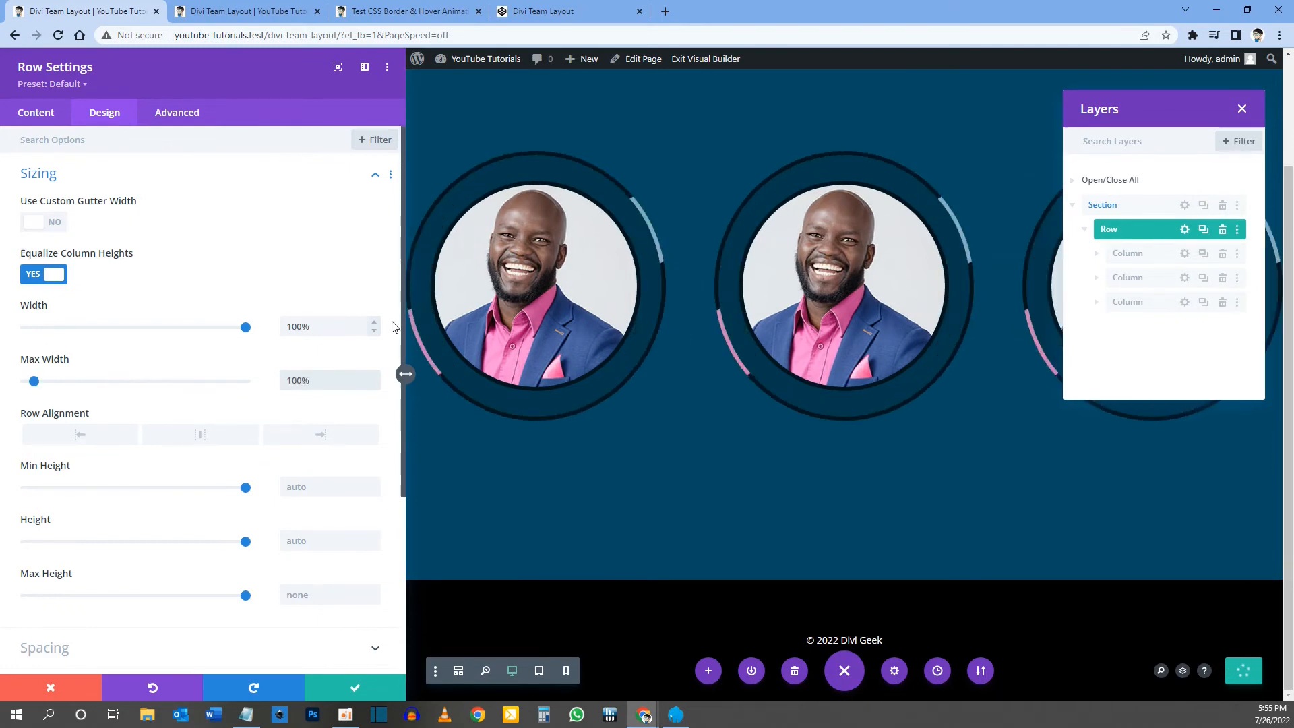
pyautogui.click(360, 688)
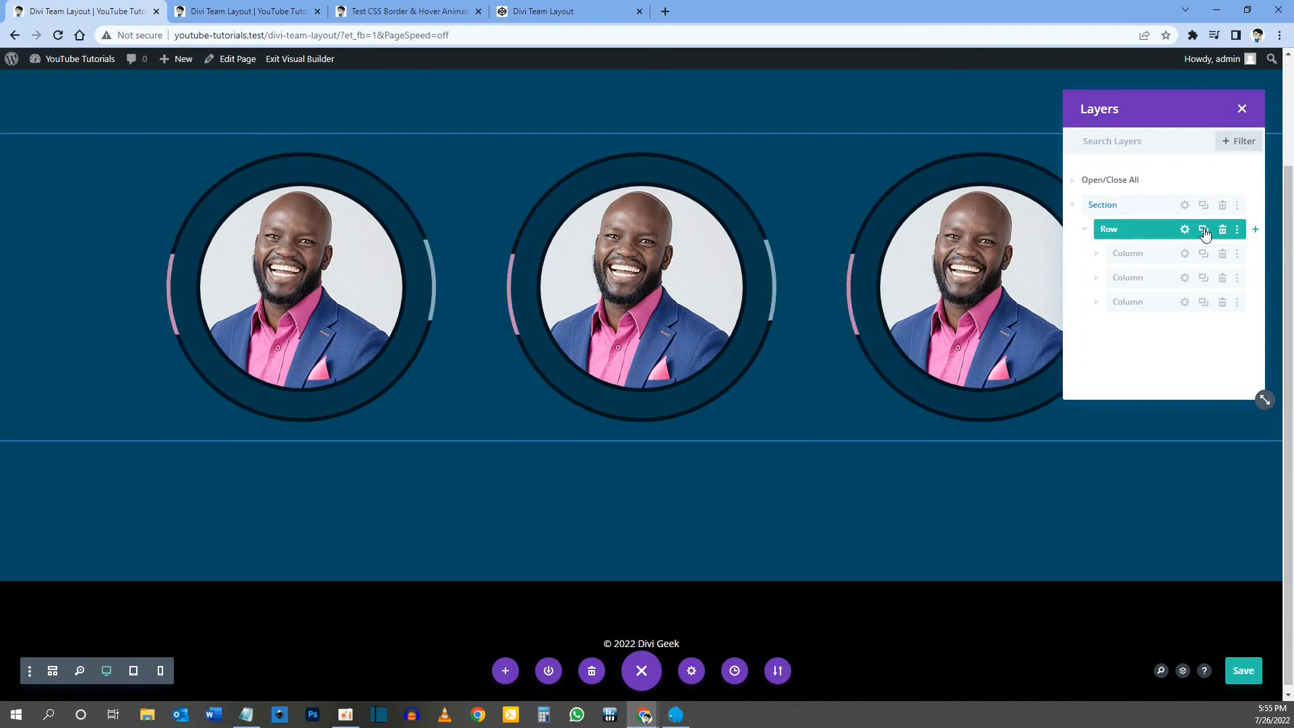
pyautogui.click(1204, 230)
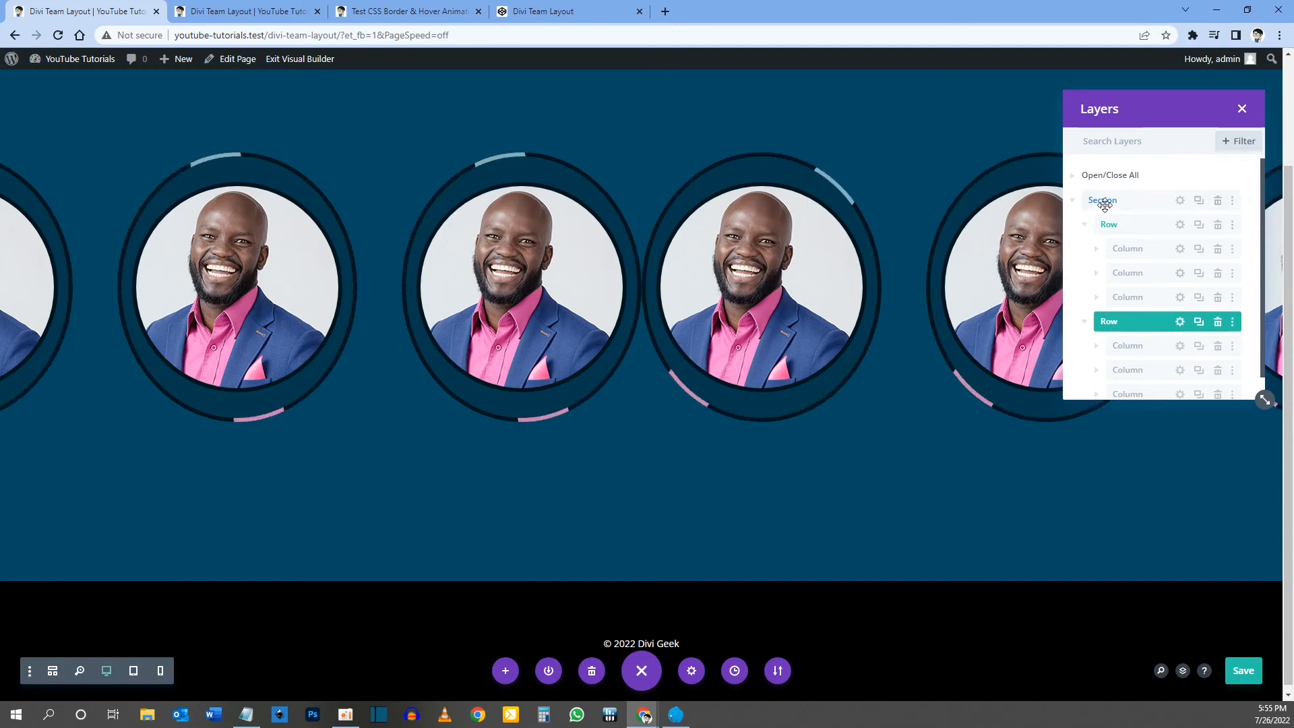
# Step: Add "flex-direction: column;" to the section's Main Element custom CSS so the two rows stack vertically
pyautogui.scroll(-1, 1119, 199)
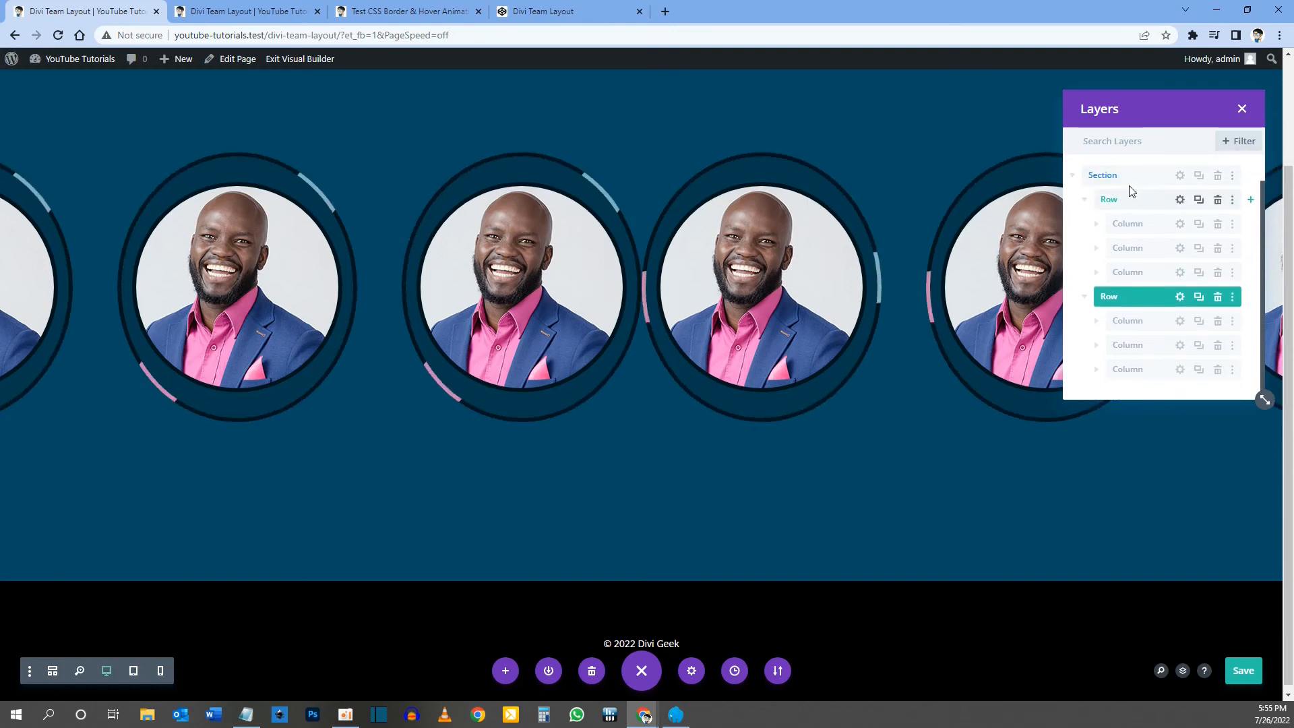
pyautogui.click(1184, 177)
pyautogui.click(1181, 176)
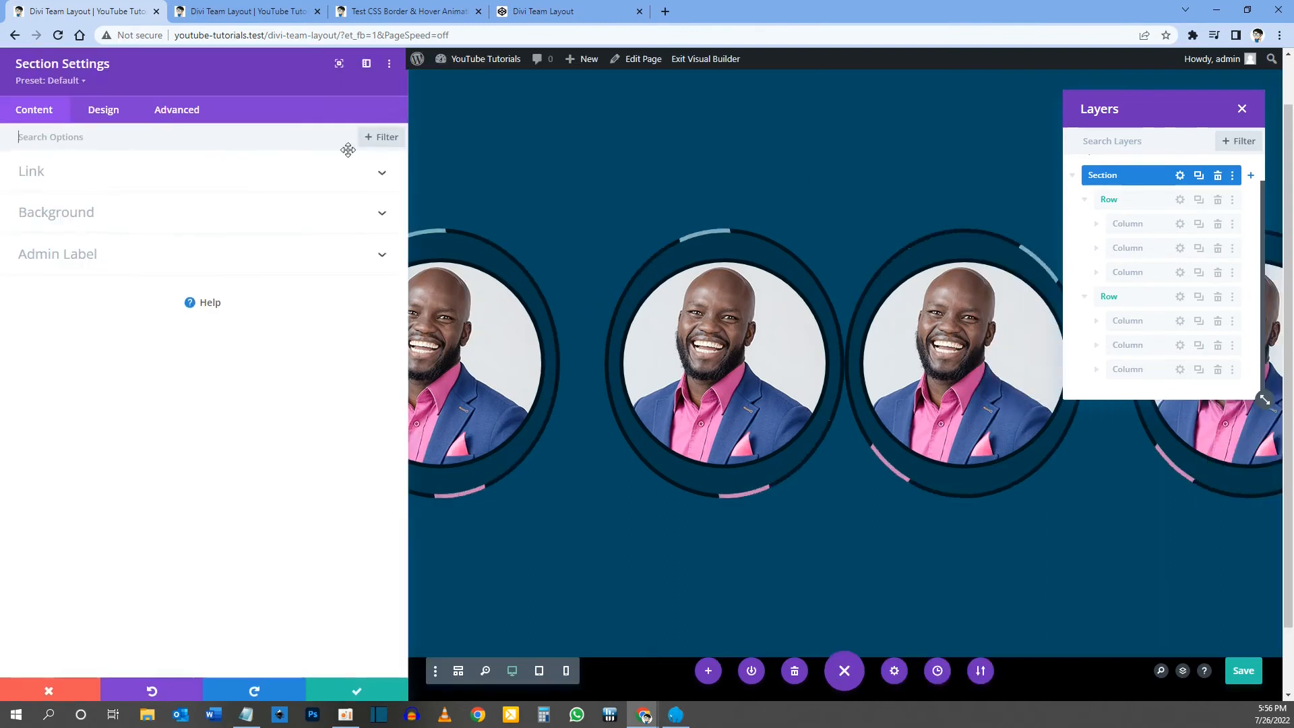
pyautogui.click(197, 114)
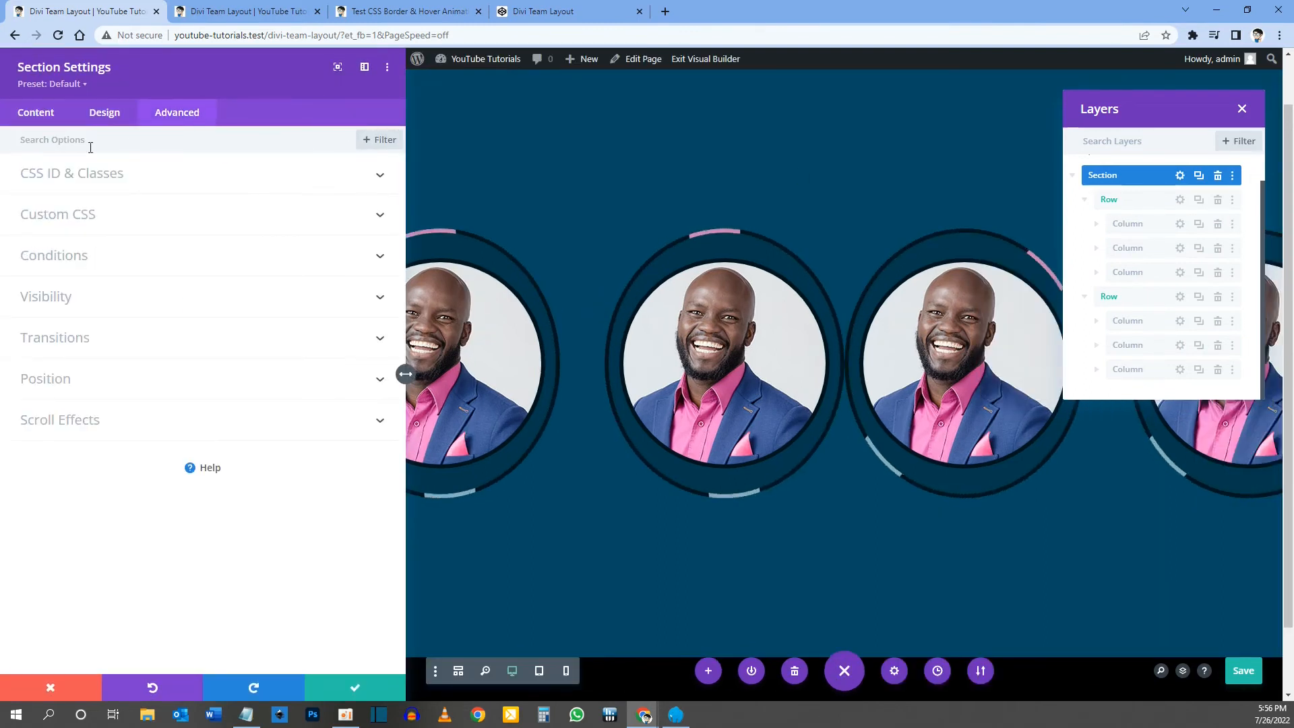
pyautogui.click(58, 215)
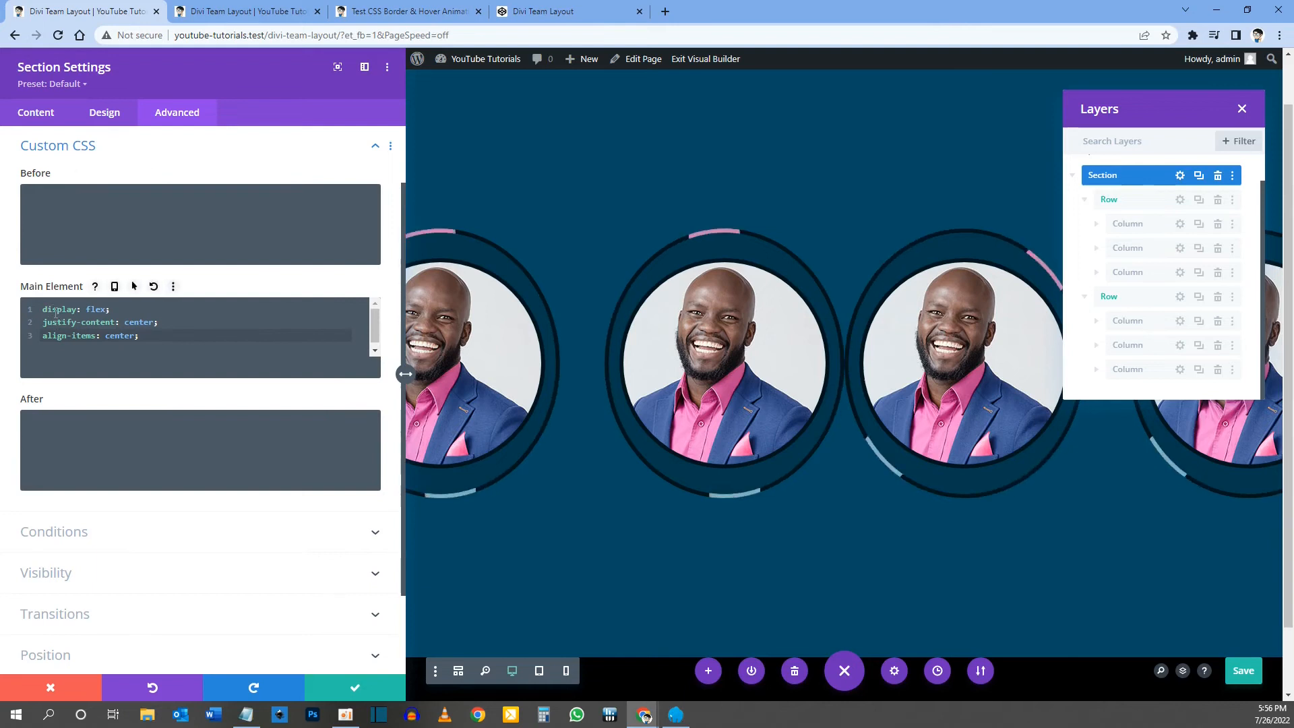
pyautogui.click(104, 335)
pyautogui.hotkey('ctrl', 'a')
pyautogui.click(166, 326)
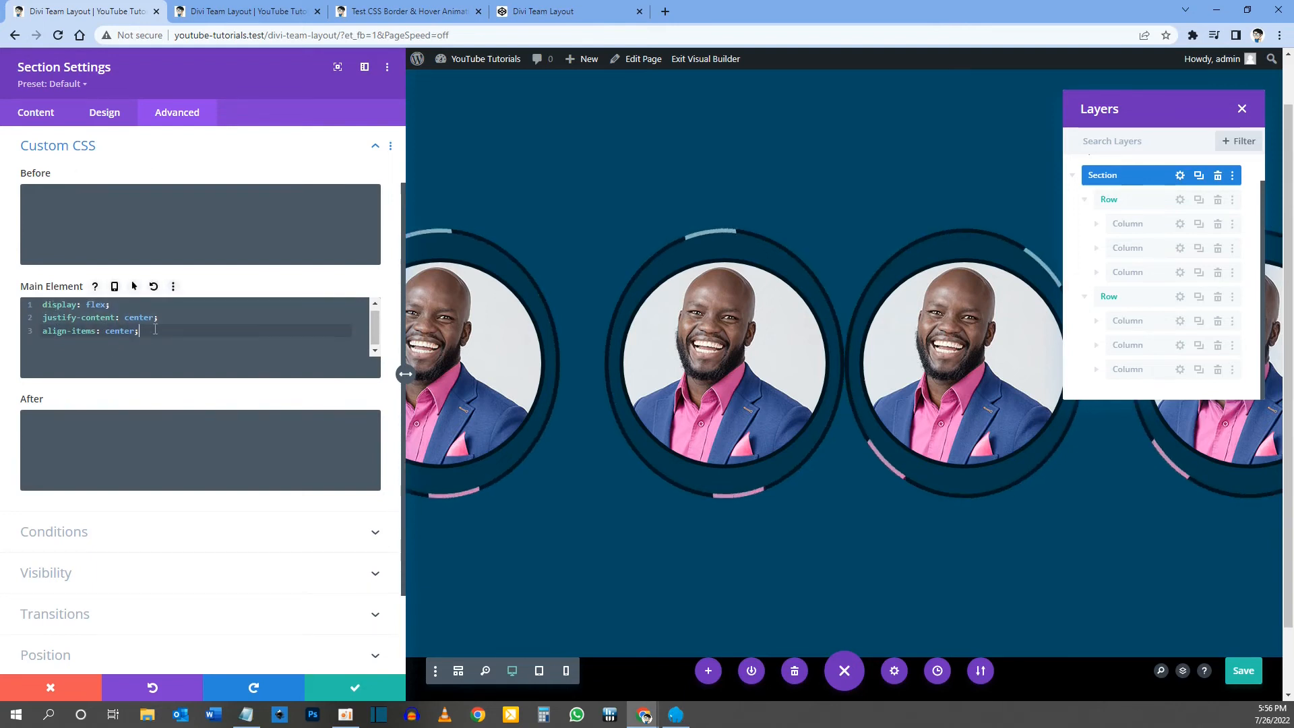
pyautogui.press('Return')
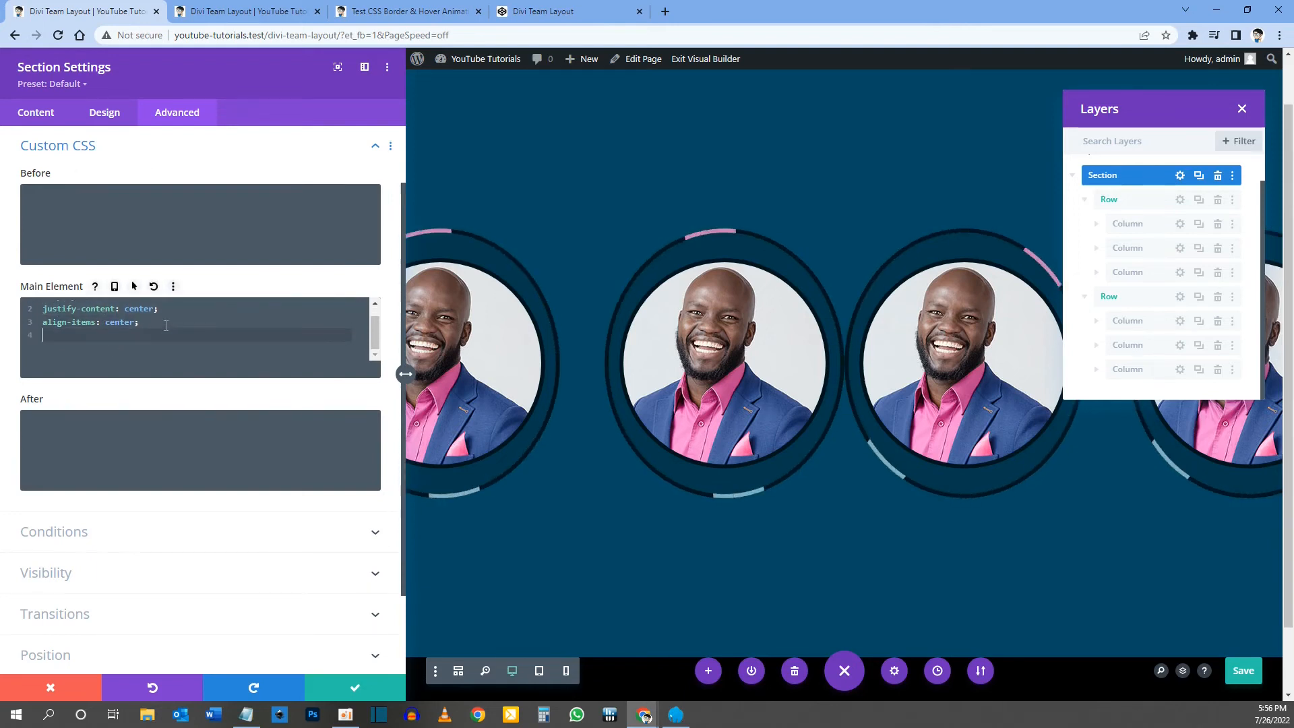
pyautogui.write('flex-direction: column;')
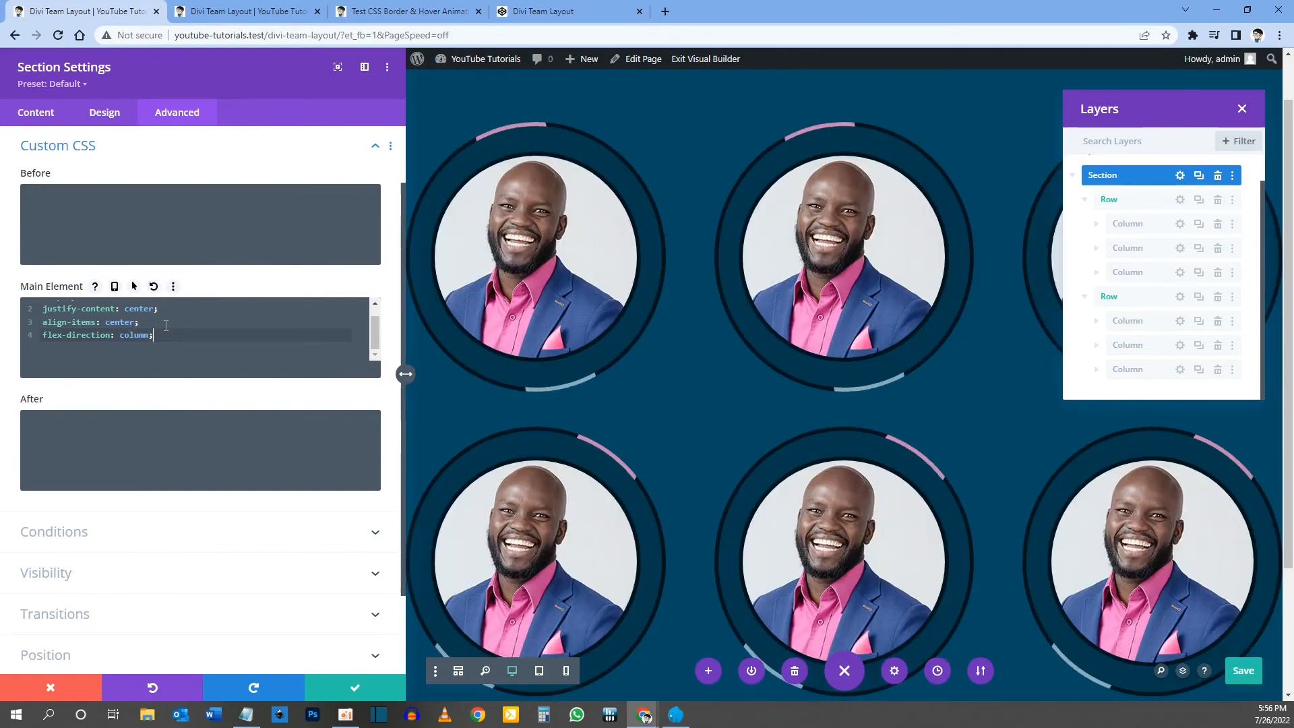
pyautogui.click(357, 693)
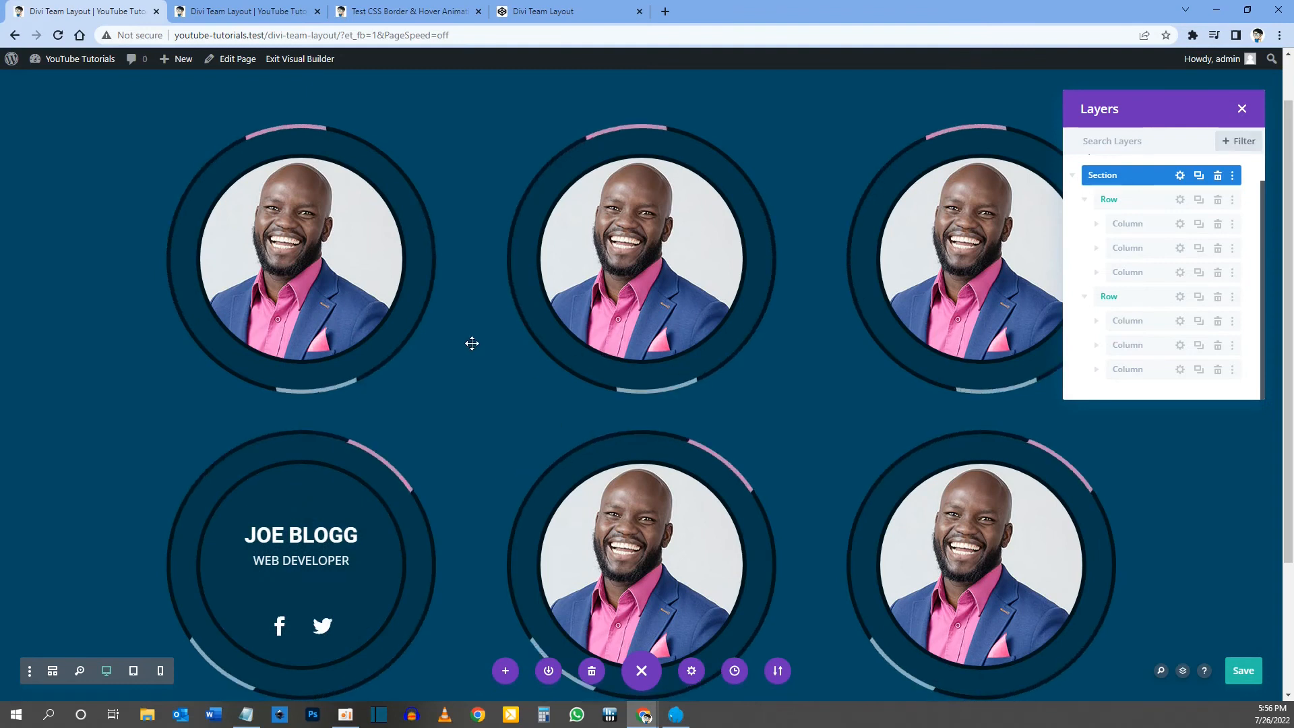
# Step: Replace the image in the first row's second column with business-woman-1.jpg from the media library
pyautogui.click(1096, 248)
pyautogui.click(1174, 276)
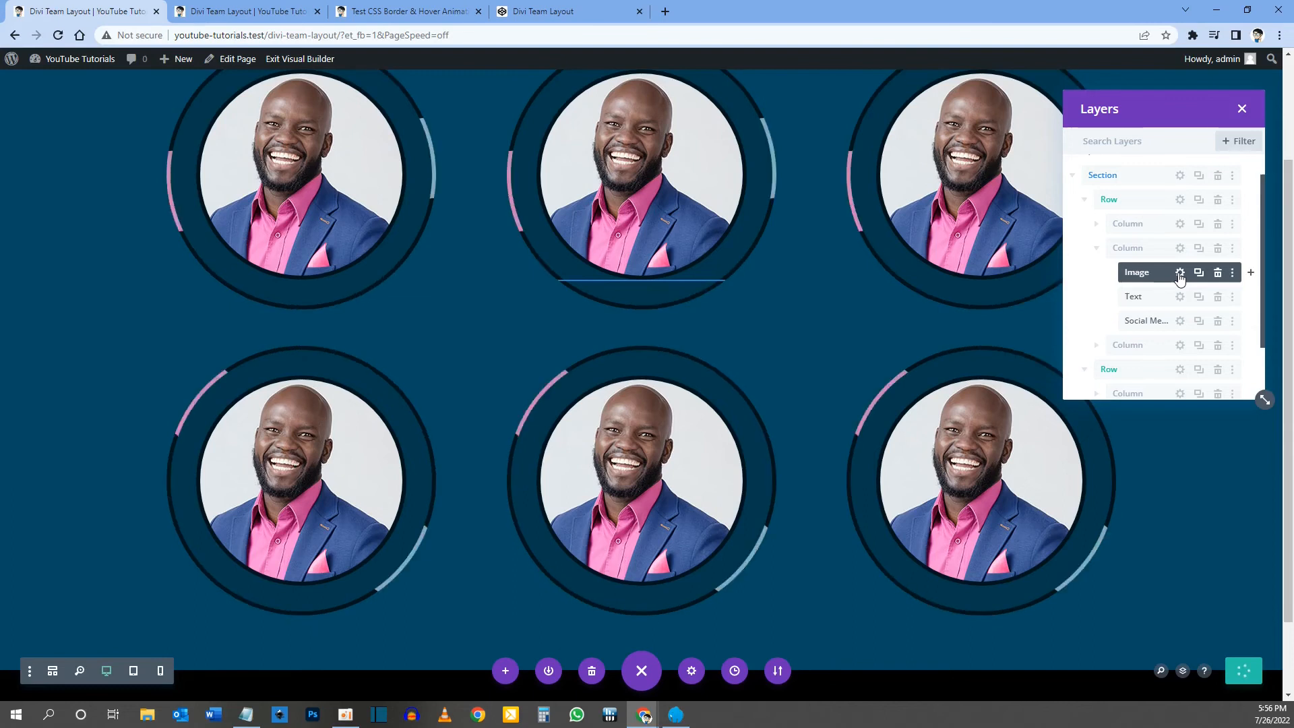
pyautogui.click(1179, 273)
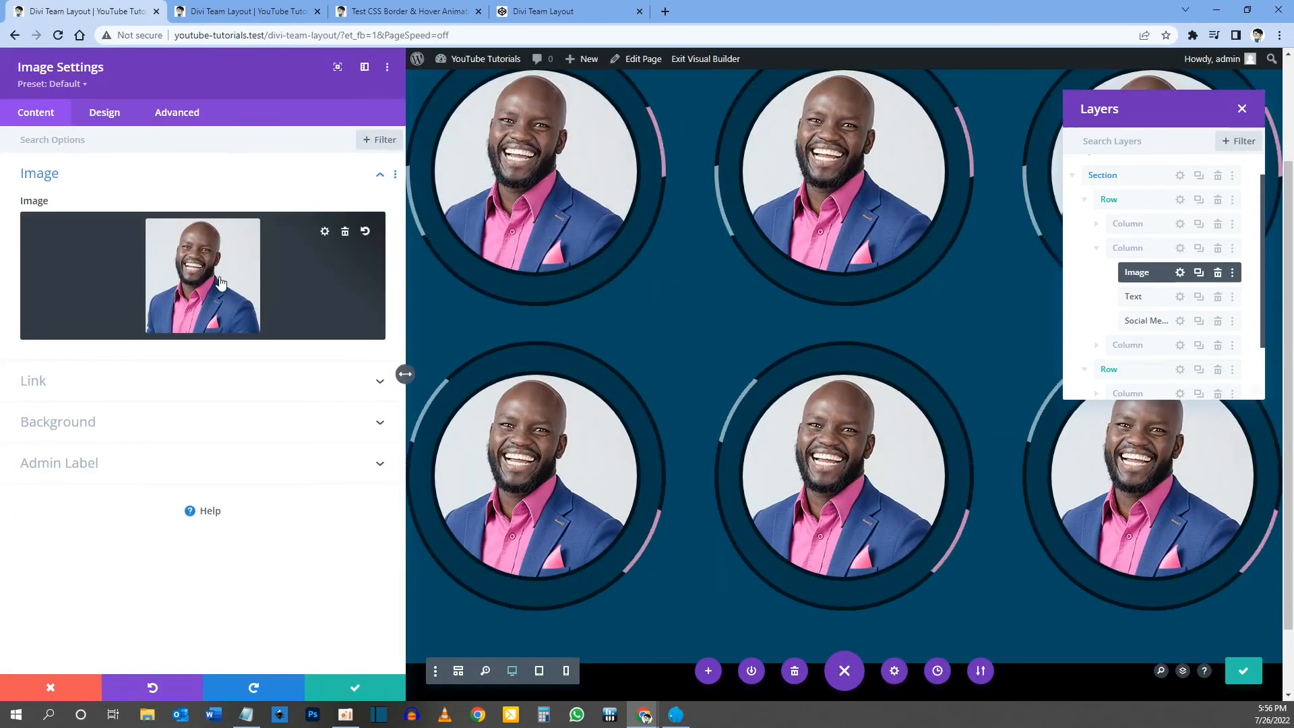
pyautogui.click(222, 283)
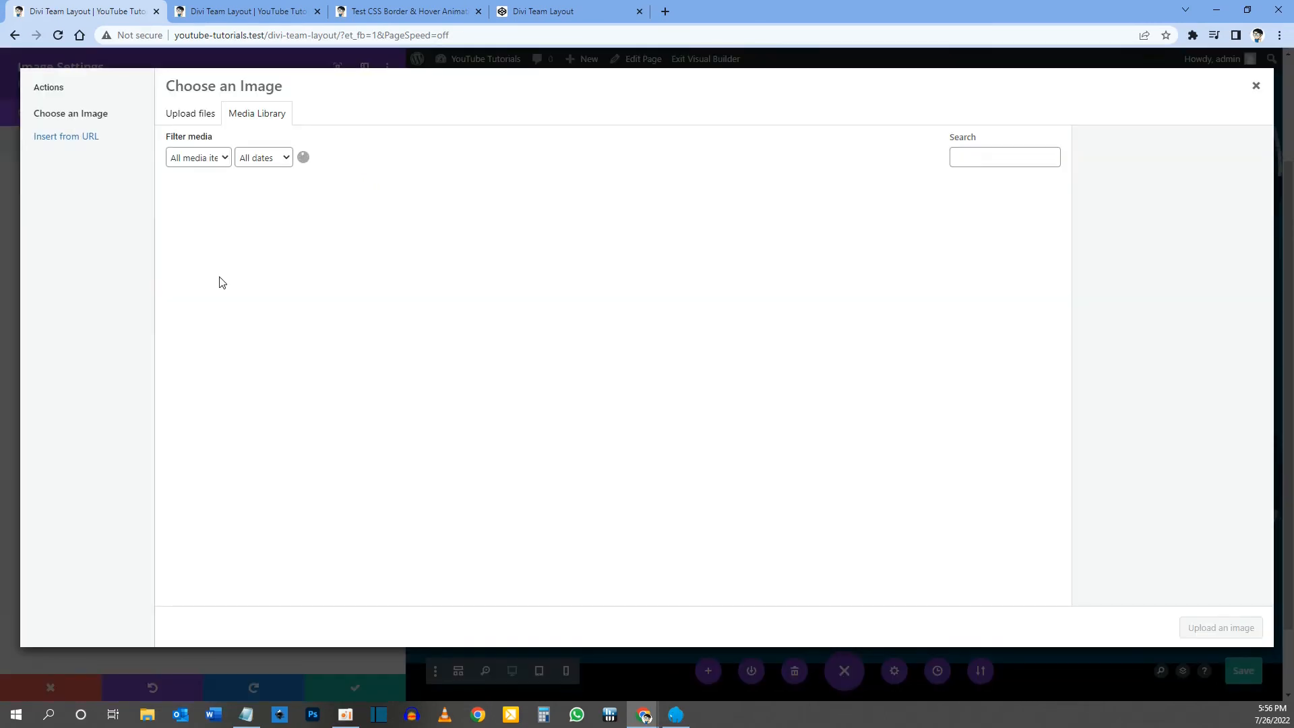
pyautogui.click(299, 235)
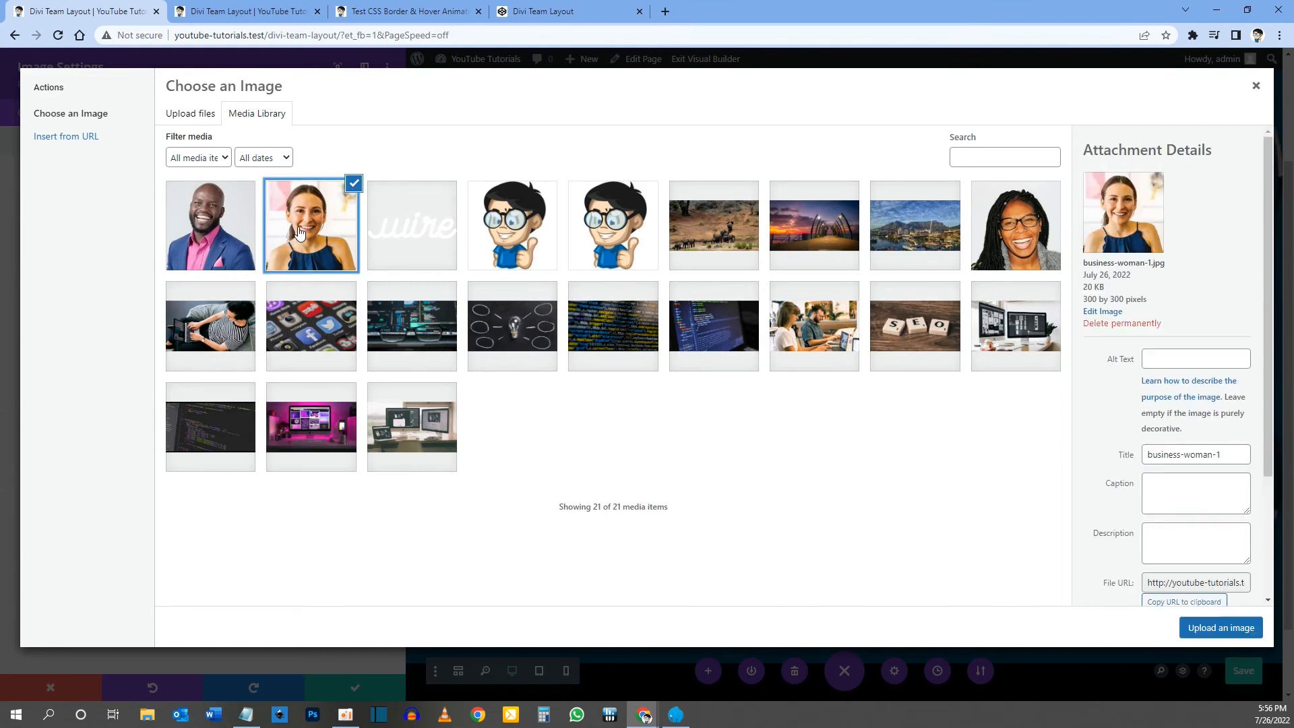
pyautogui.click(1219, 626)
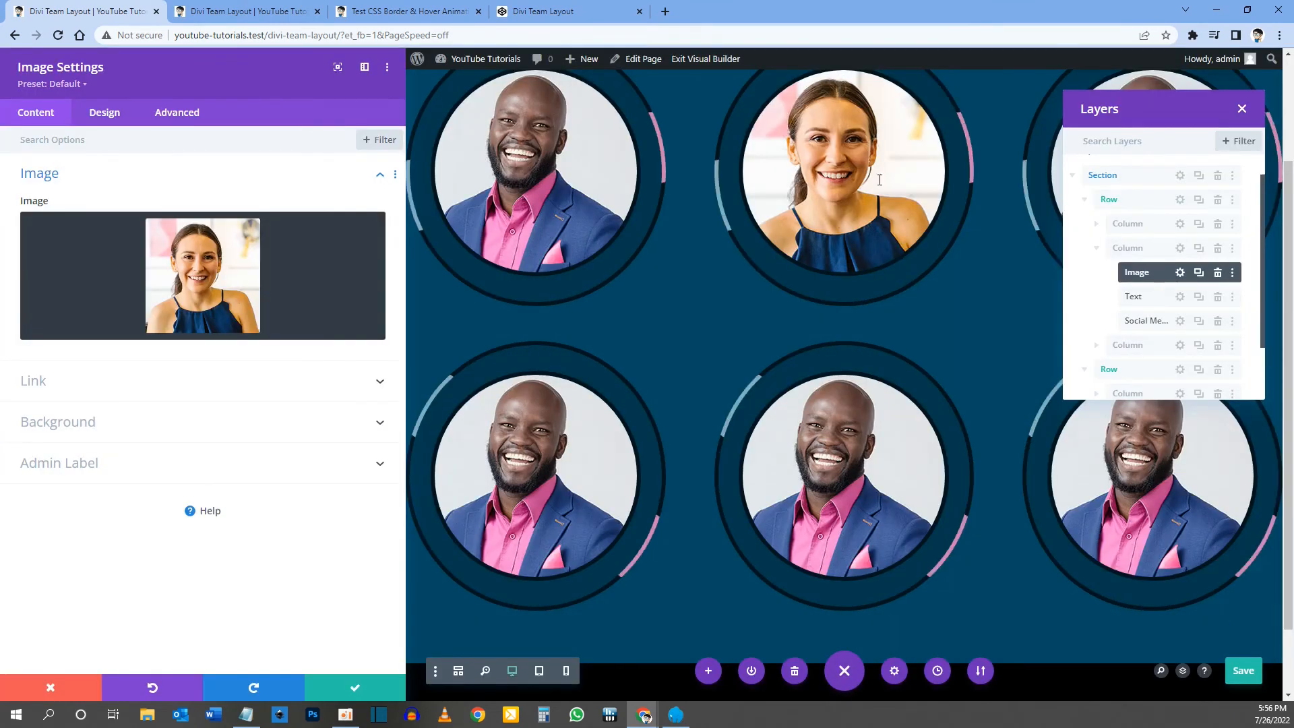
# Step: Replace the member's name in the second column's Text module and set the role to "UX/UI Designer"
pyautogui.click(1180, 297)
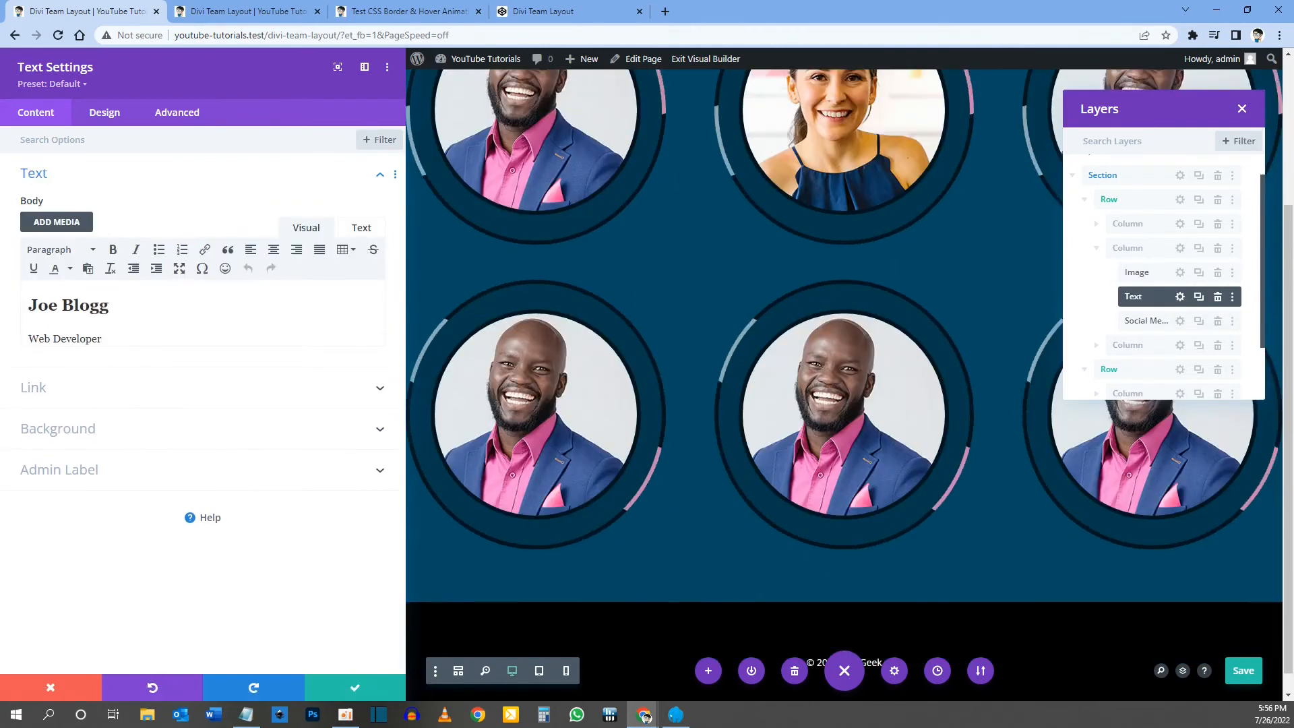
pyautogui.moveTo(128, 307); pyautogui.dragTo(31, 306)
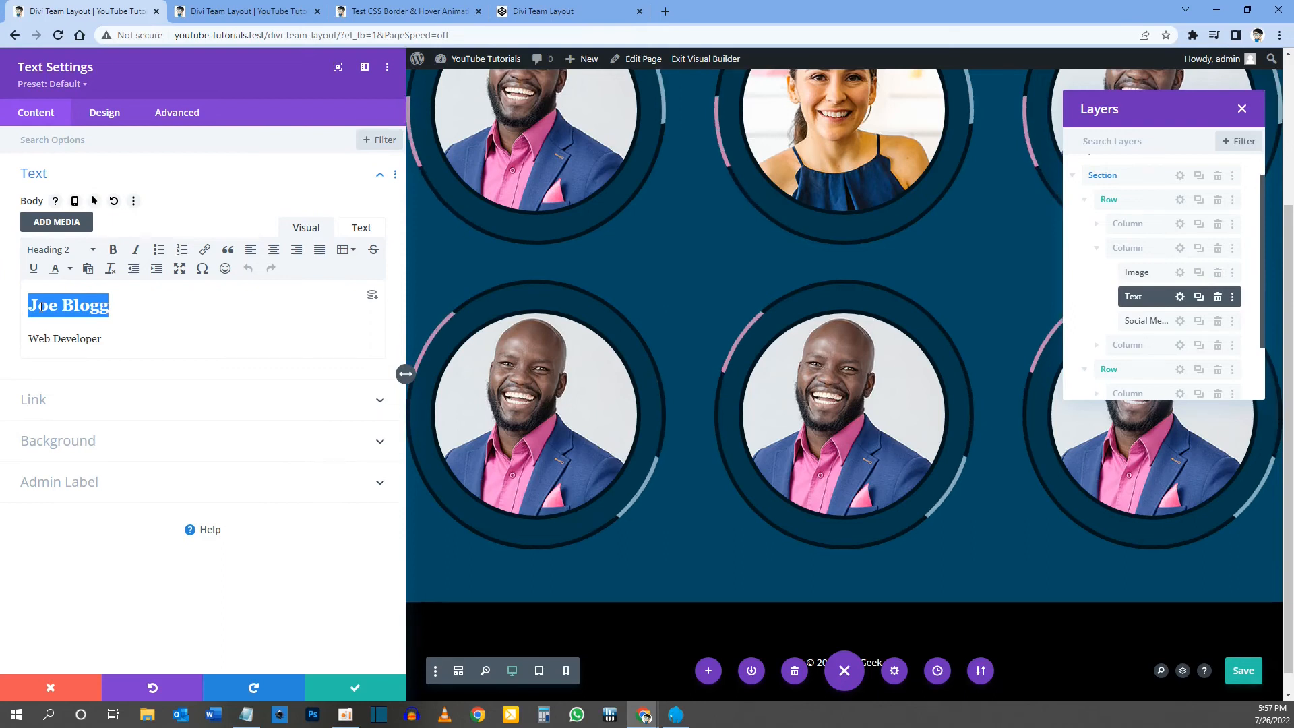
pyautogui.write('J')
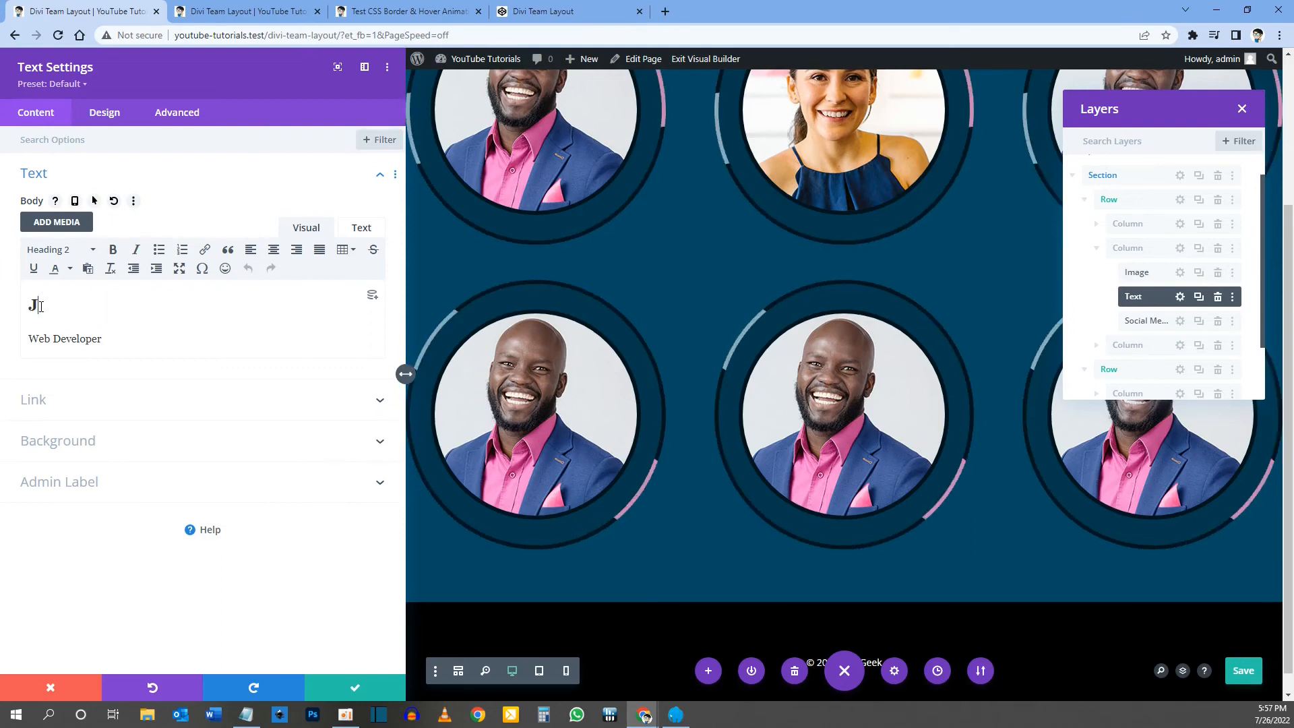
pyautogui.write('ane Doe')
pyautogui.press('Down')
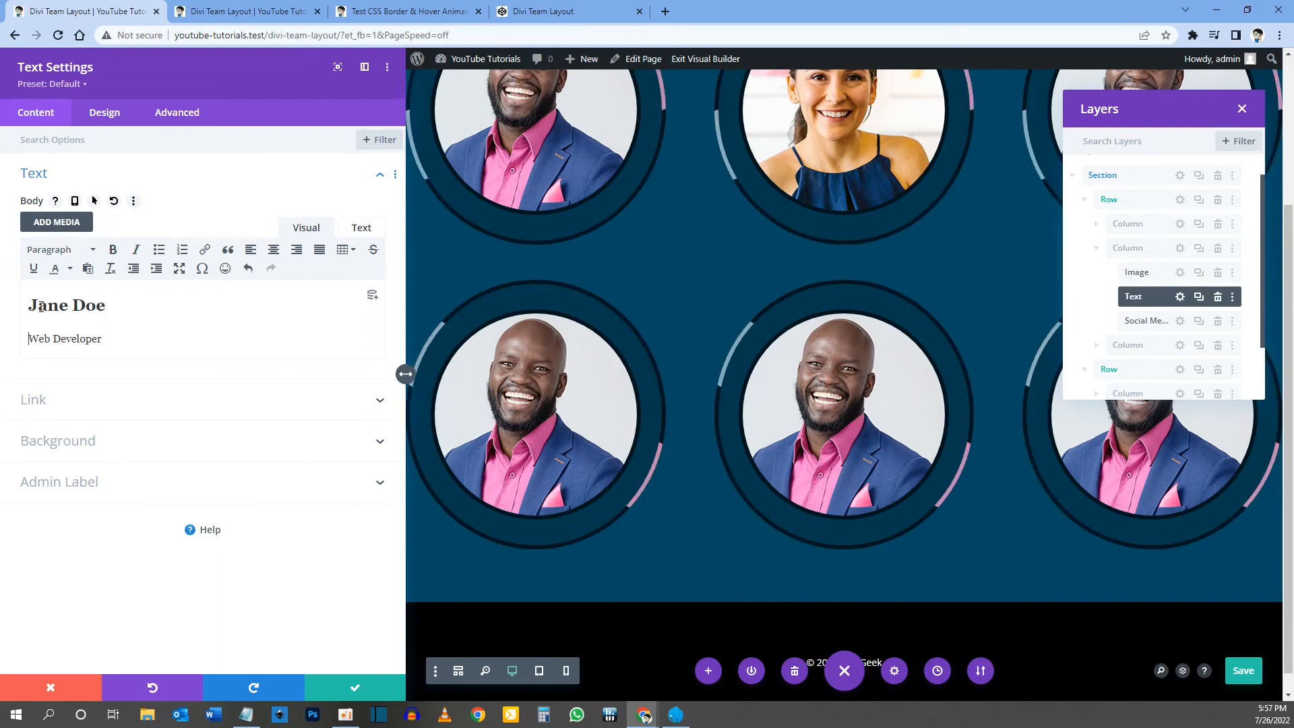
pyautogui.hotkey('shift', 'Home')
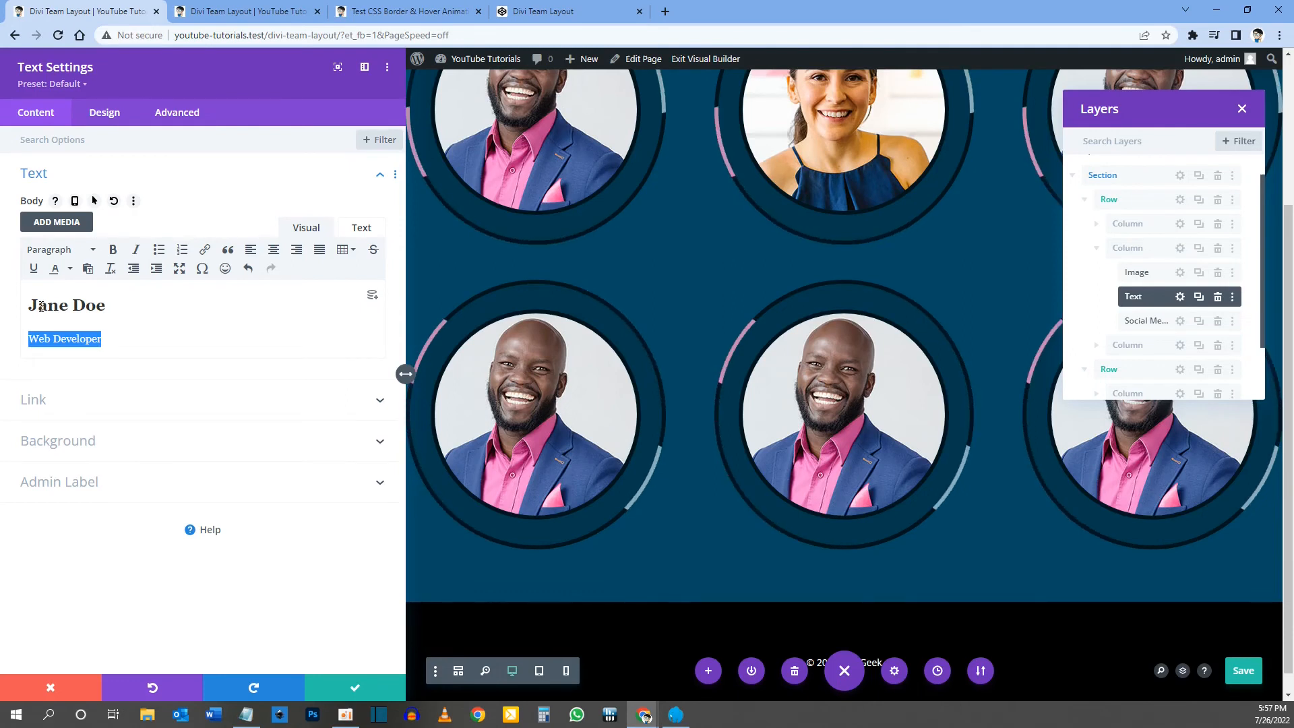
pyautogui.write('UX')
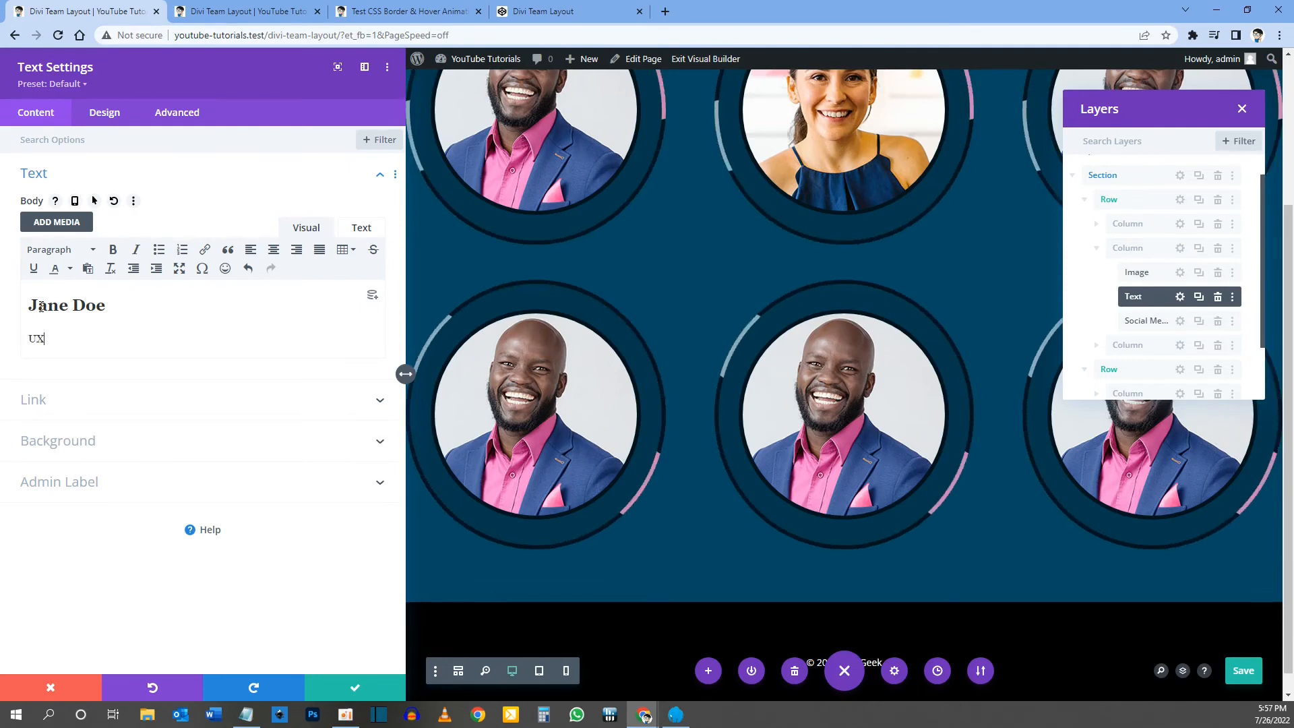
pyautogui.write('/UI ')
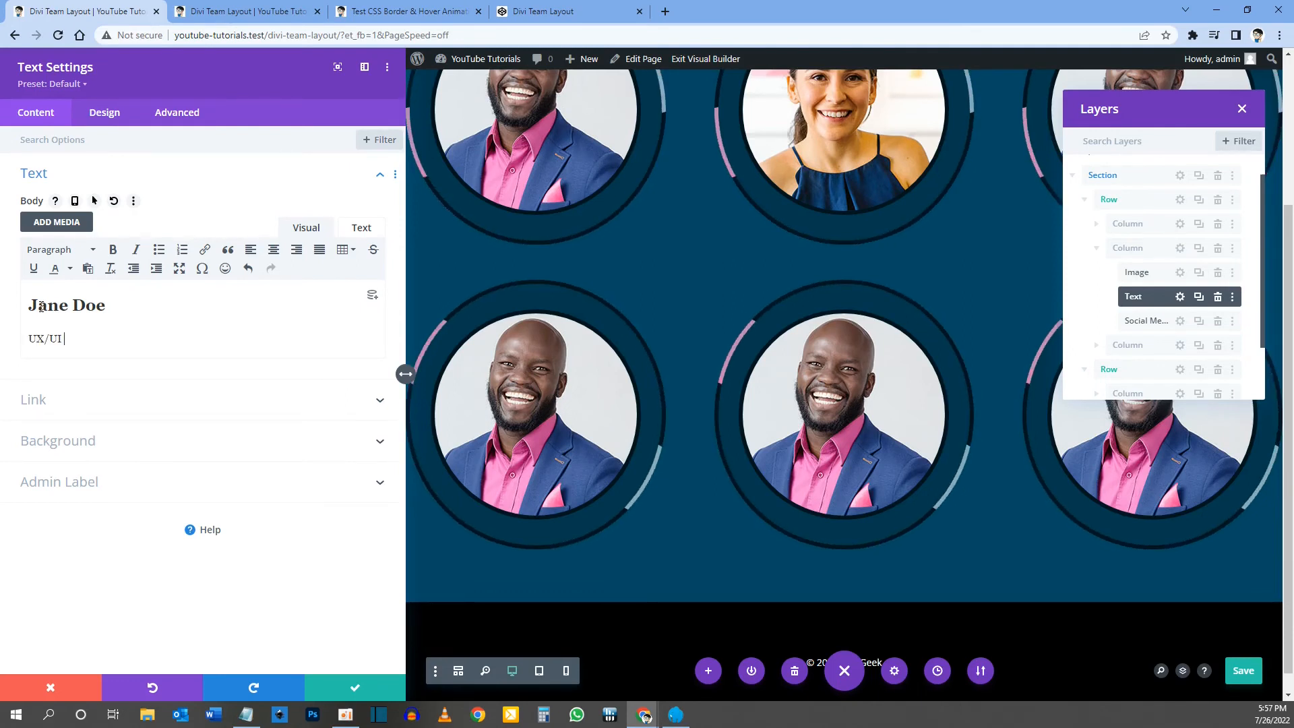
pyautogui.write('Designer')
# Step: Save the page and delete the second row of team members
pyautogui.click(1244, 670)
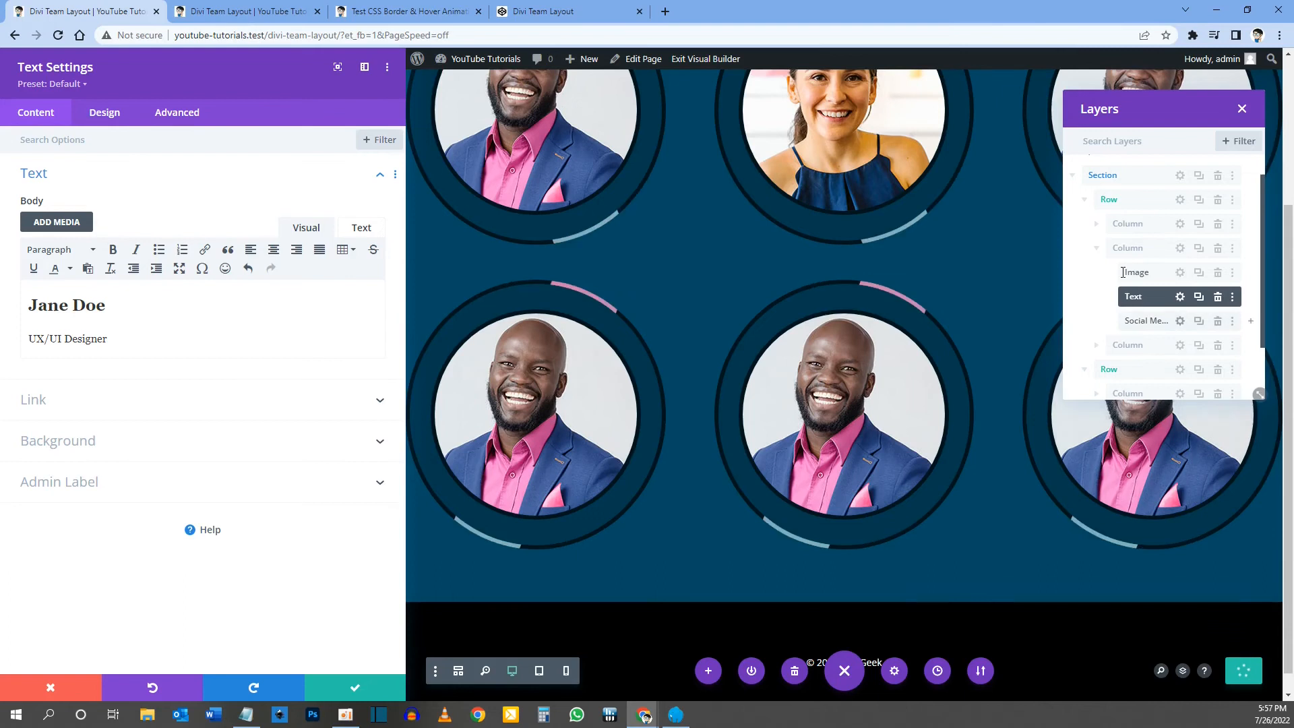
pyautogui.click(1099, 250)
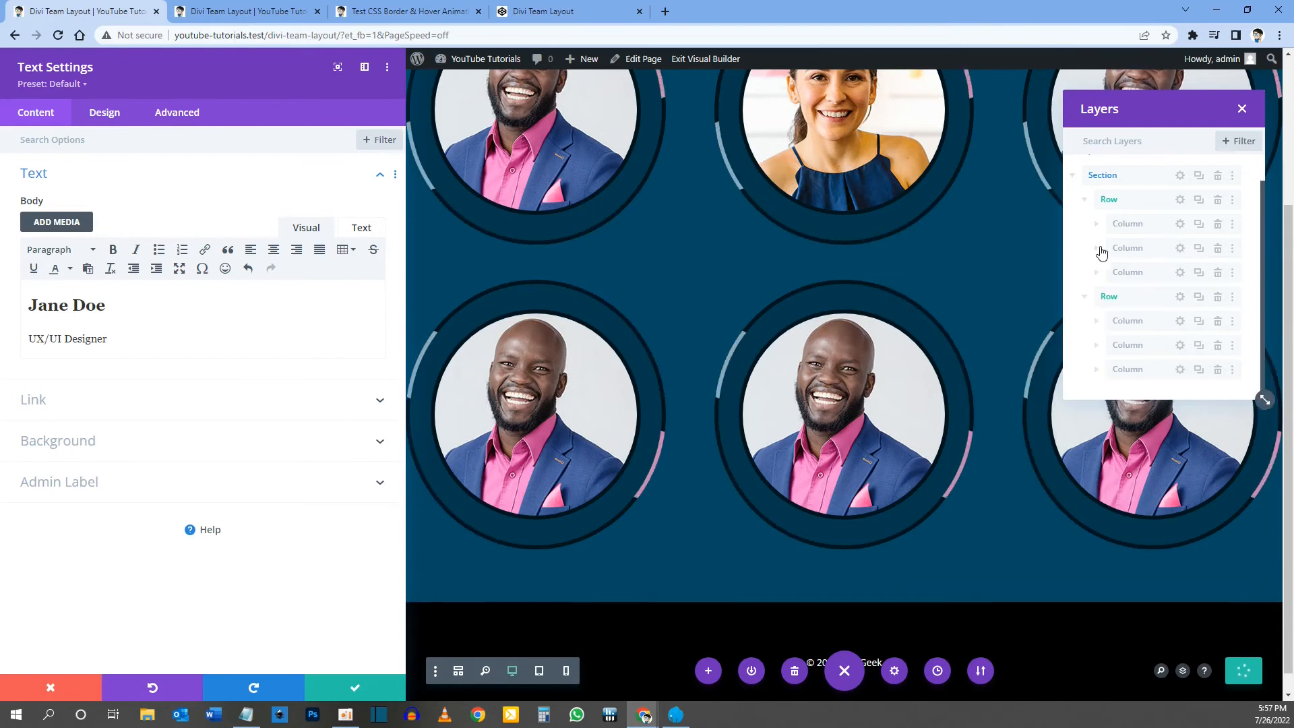
pyautogui.click(1219, 299)
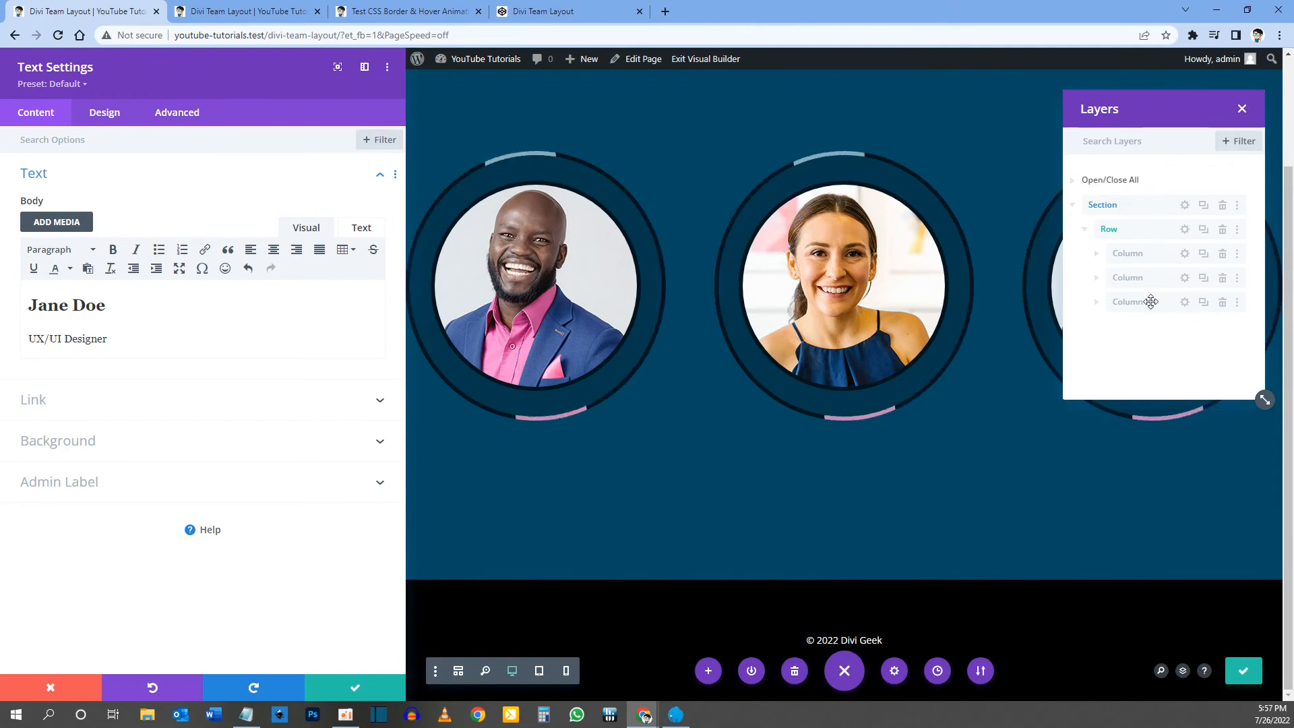
# Step: Replace the image in the third column with testimonial-person-1.jpg from the media library
pyautogui.click(1097, 303)
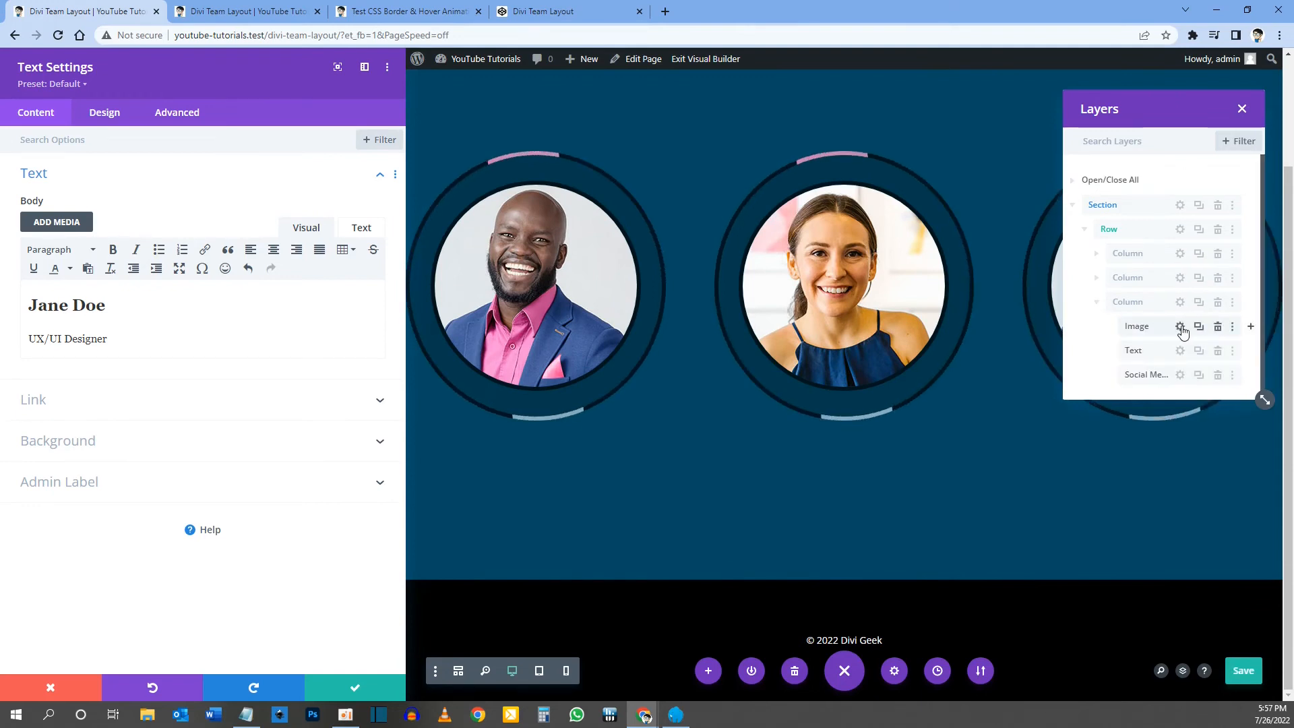
pyautogui.click(1182, 329)
pyautogui.click(235, 262)
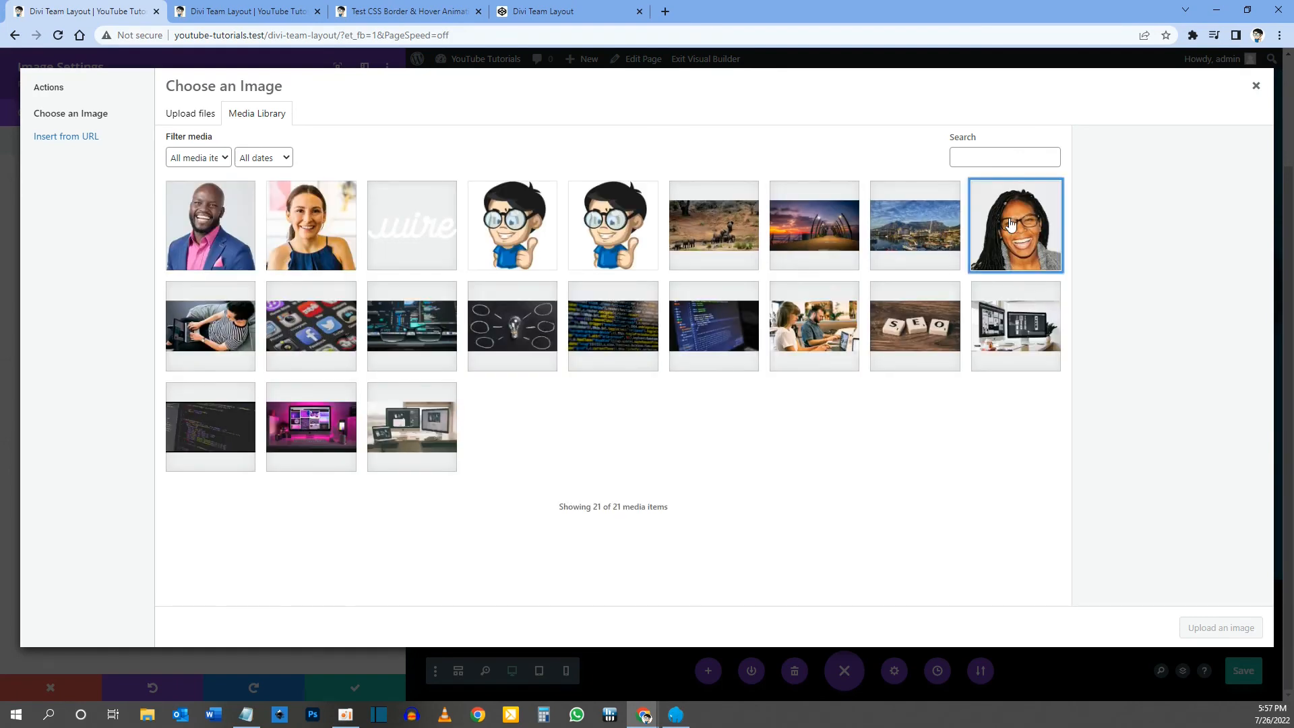
pyautogui.click(1009, 224)
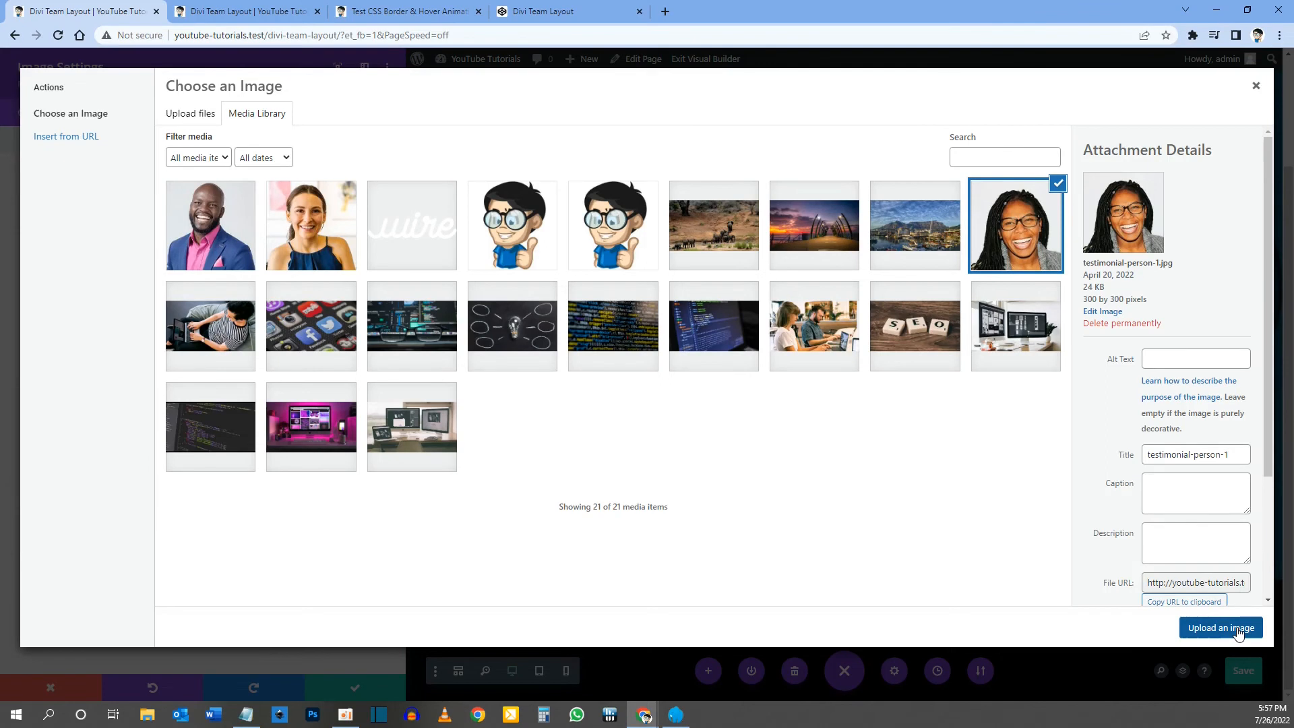
pyautogui.click(1237, 629)
# Step: Replace the member's name in the third column's Text module, set the role to "SEO Expert" and save the page
pyautogui.moveTo(1153, 111); pyautogui.dragTo(916, 133)
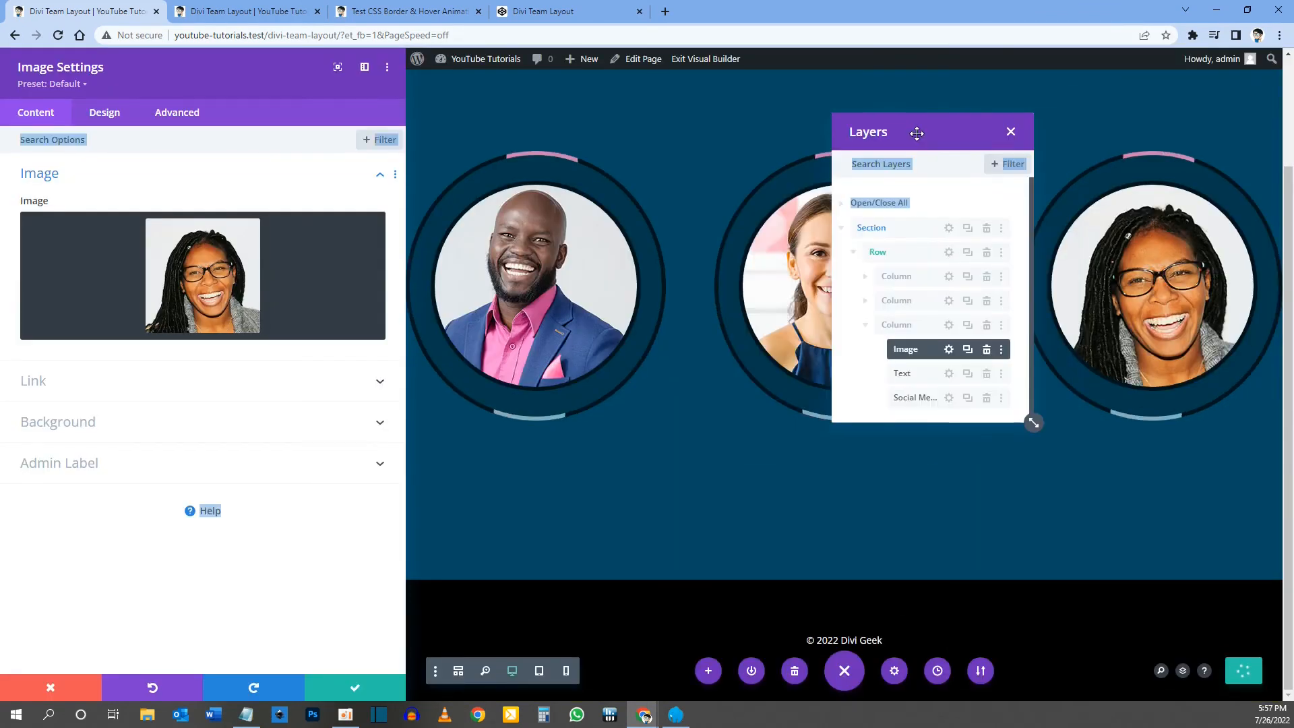
pyautogui.click(949, 374)
pyautogui.moveTo(109, 305); pyautogui.dragTo(23, 302)
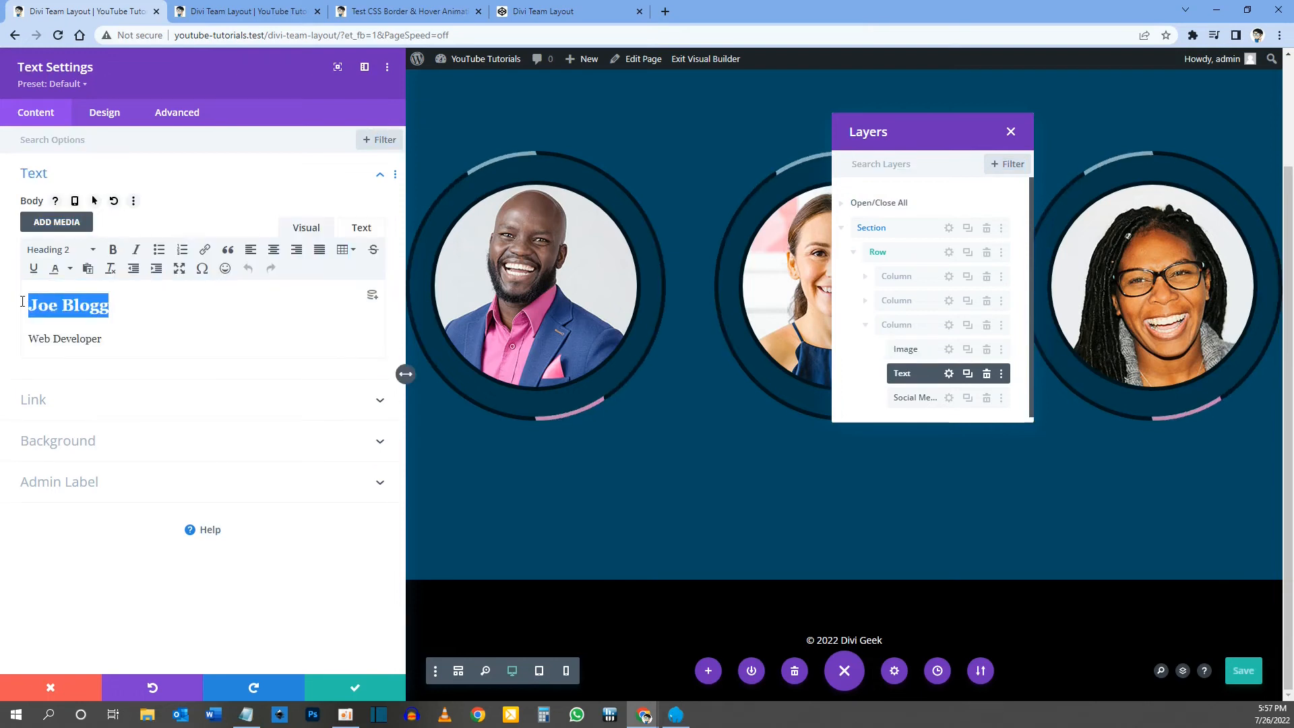
pyautogui.write('M')
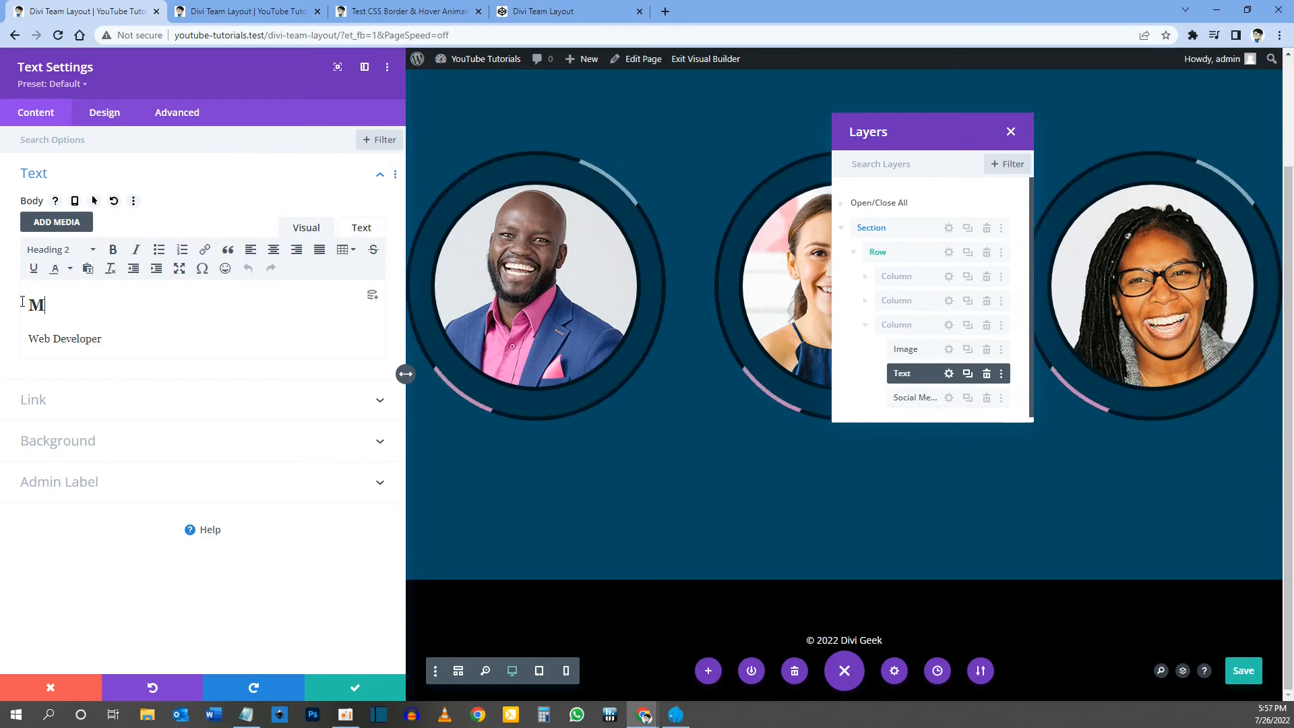
pyautogui.write('ary Jones')
pyautogui.doubleClick(77, 339)
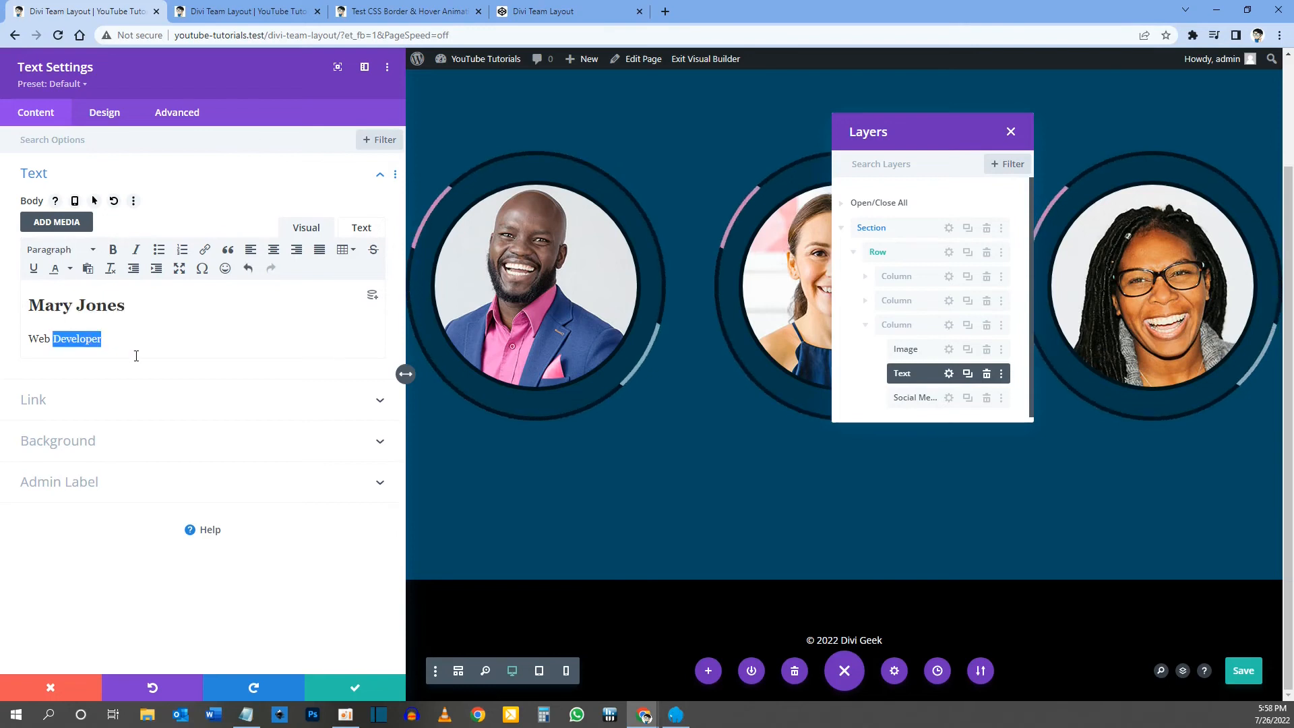
pyautogui.moveTo(126, 343); pyautogui.dragTo(20, 340)
pyautogui.write('S')
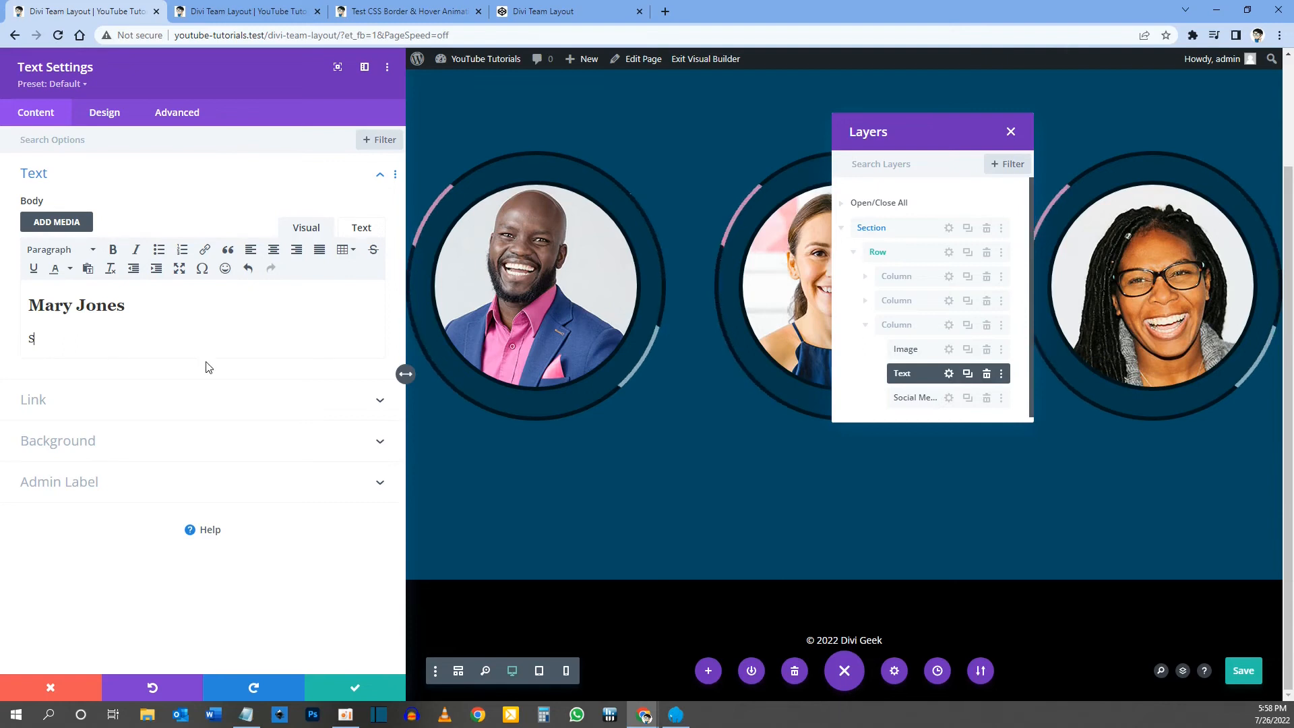
pyautogui.write('EO Expert')
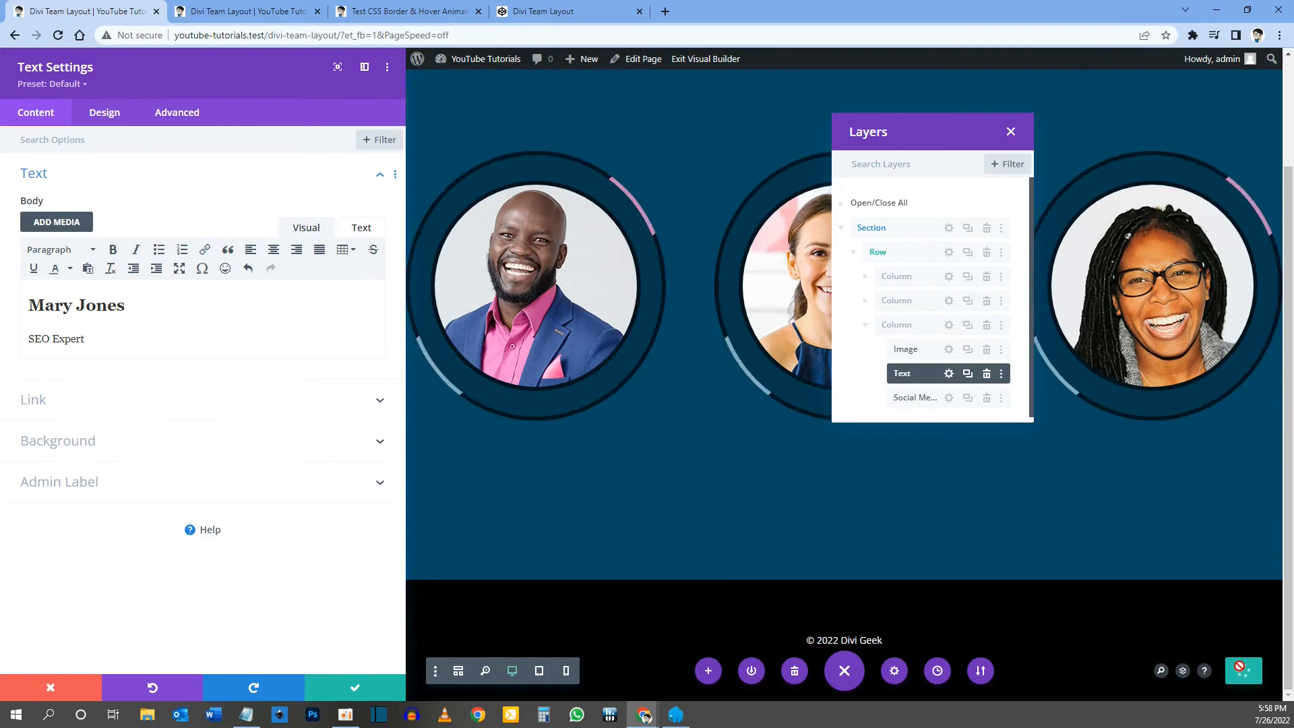
# Step: Reload the live team page and check the hover effect on each of the three member circles
pyautogui.hotkey('ctrl', 'Tab')
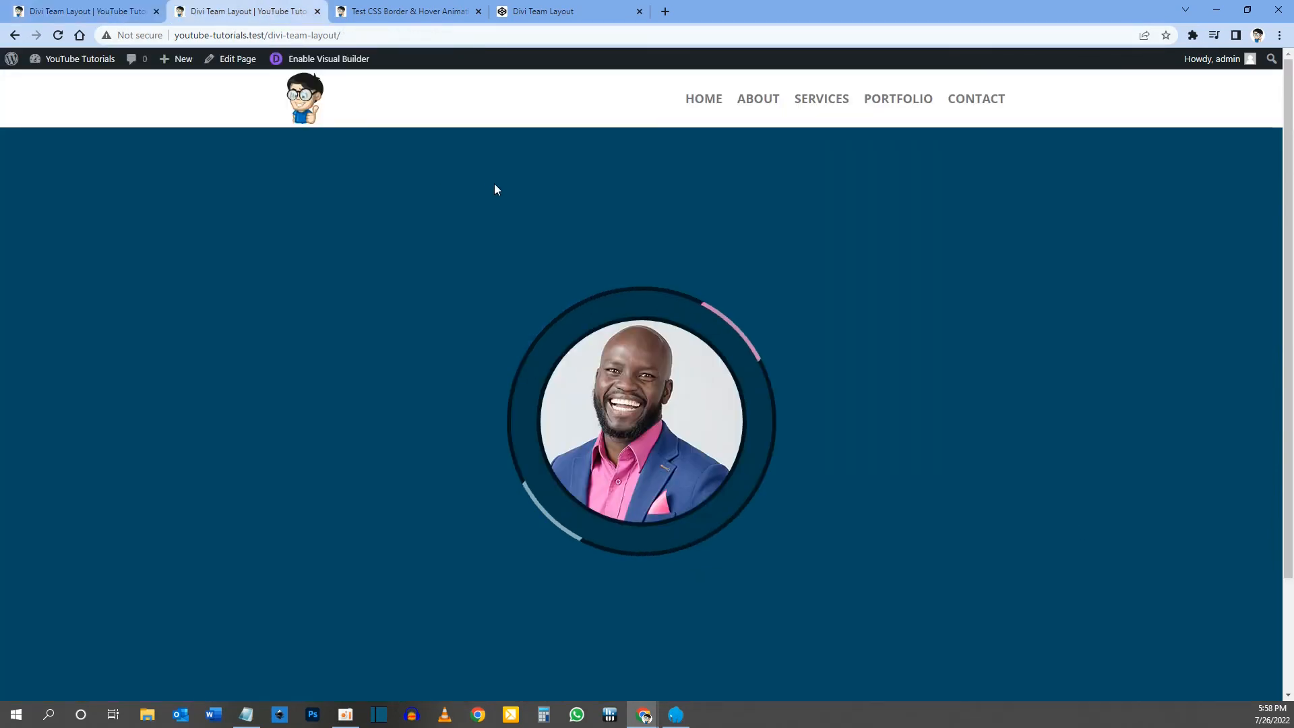
pyautogui.press('F5')
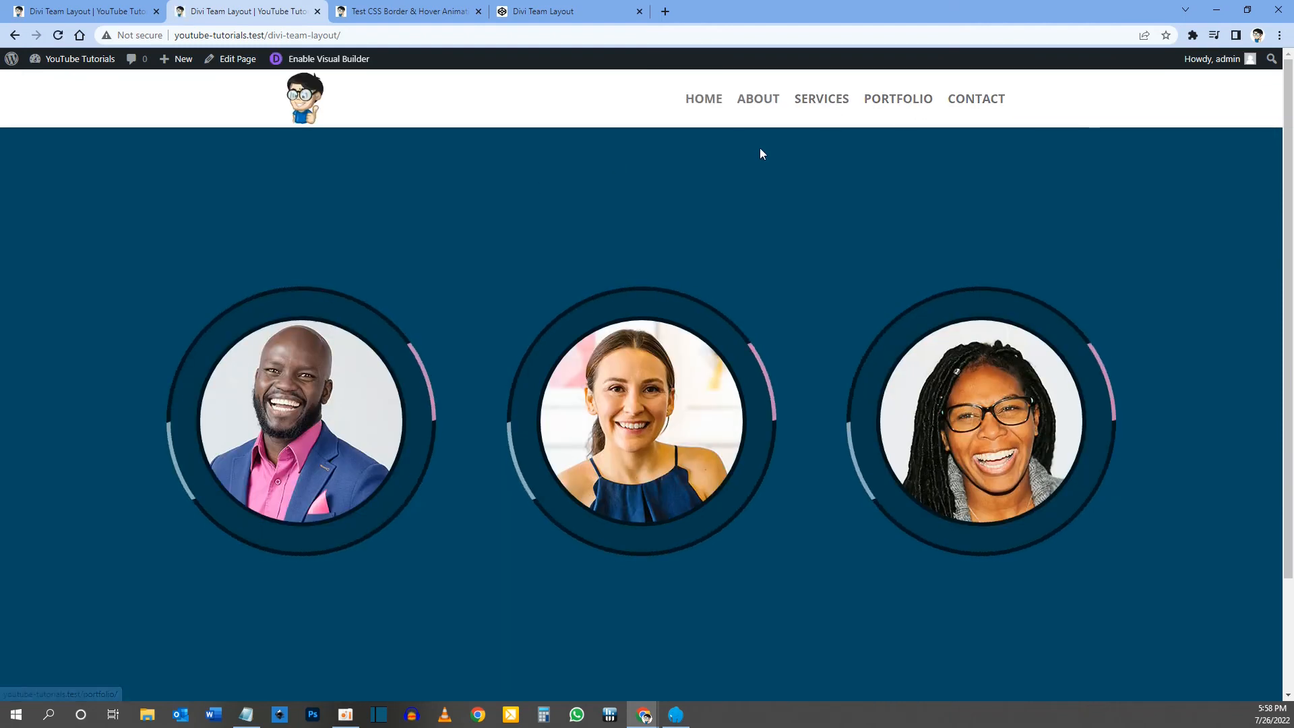
pyautogui.moveTo(288, 438)
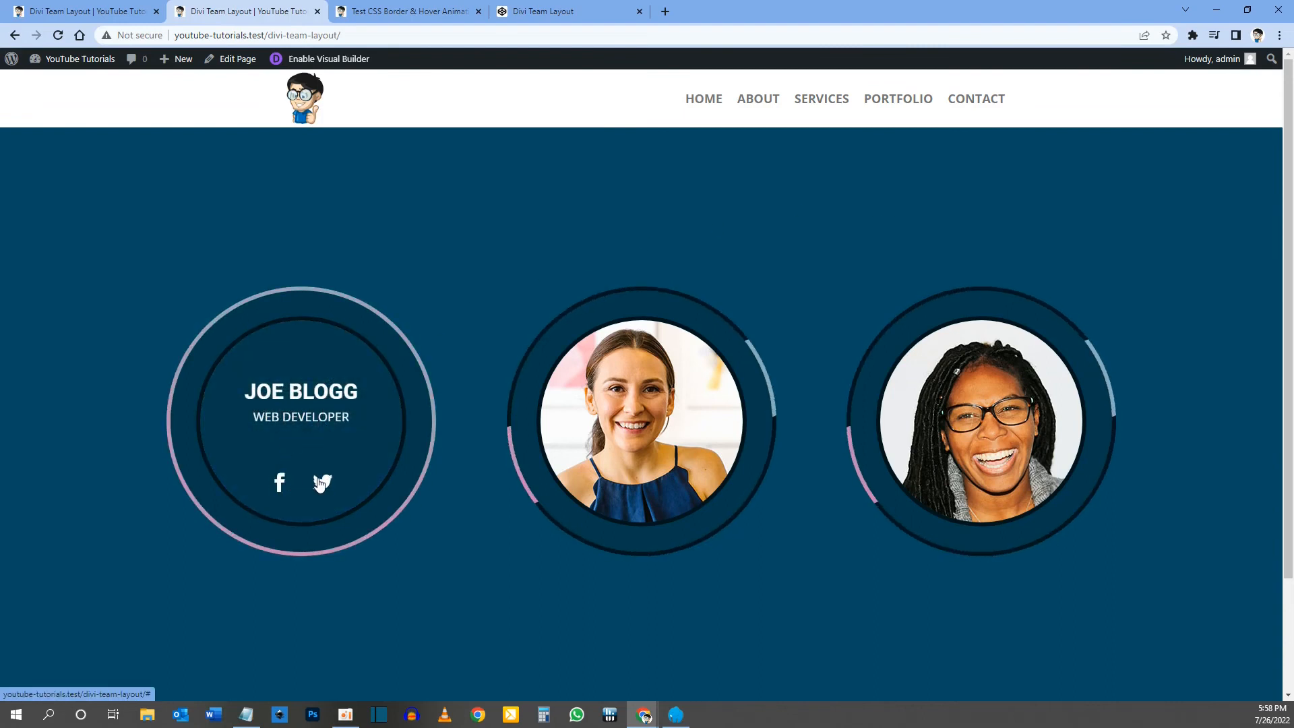
pyautogui.moveTo(643, 406)
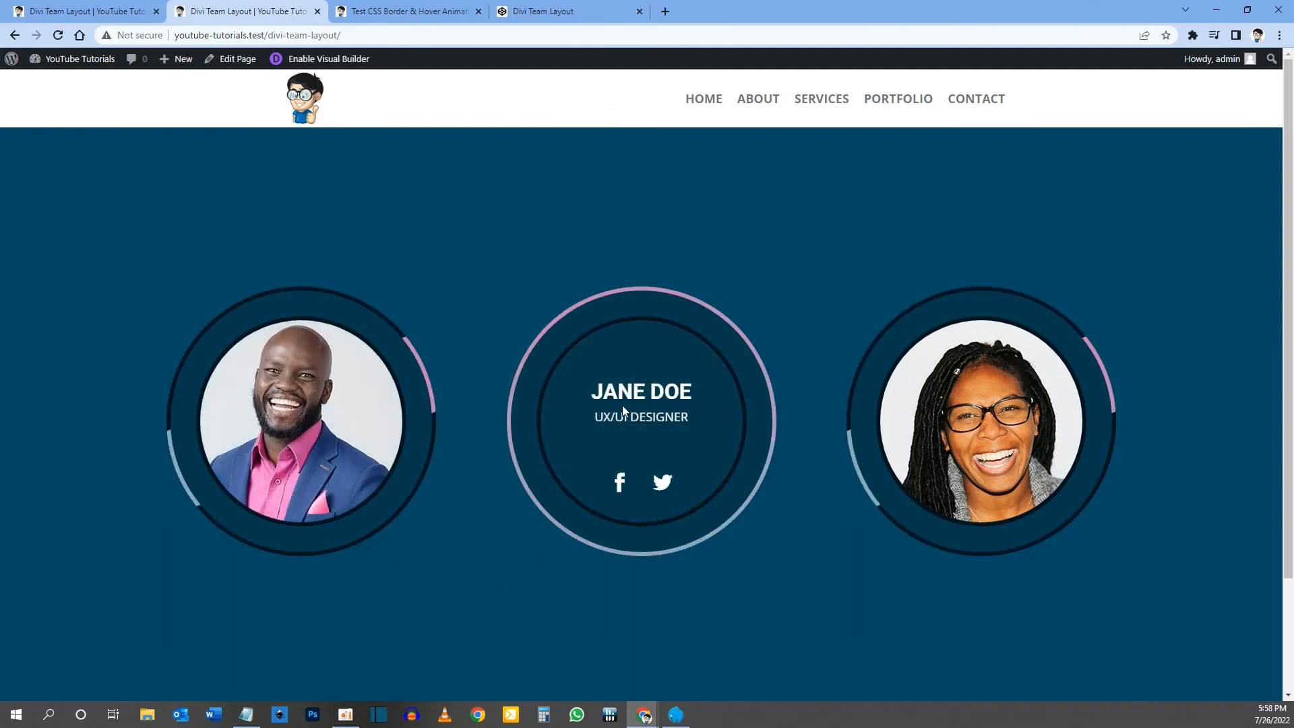
pyautogui.moveTo(1049, 400)
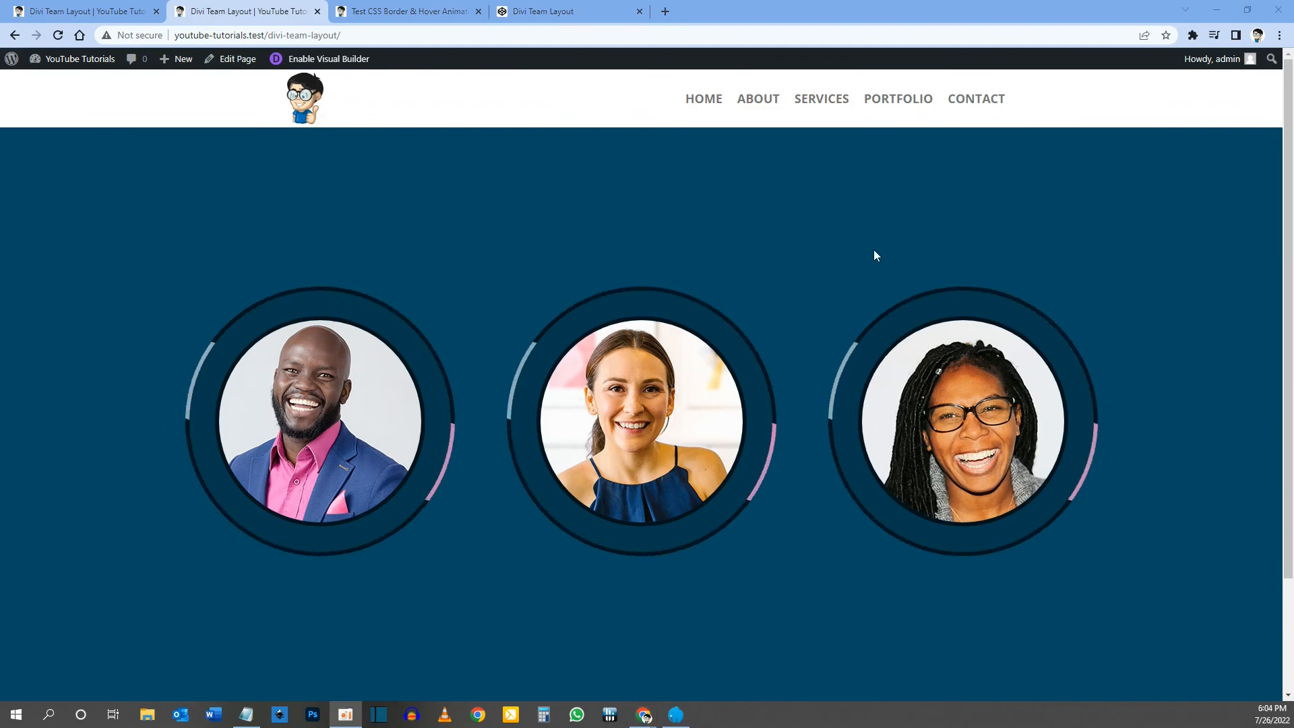
# Step: Inspect the live page in the browser's developer tools and review the team members' layout and hover effects at the narrower width
pyautogui.rightClick(718, 198)
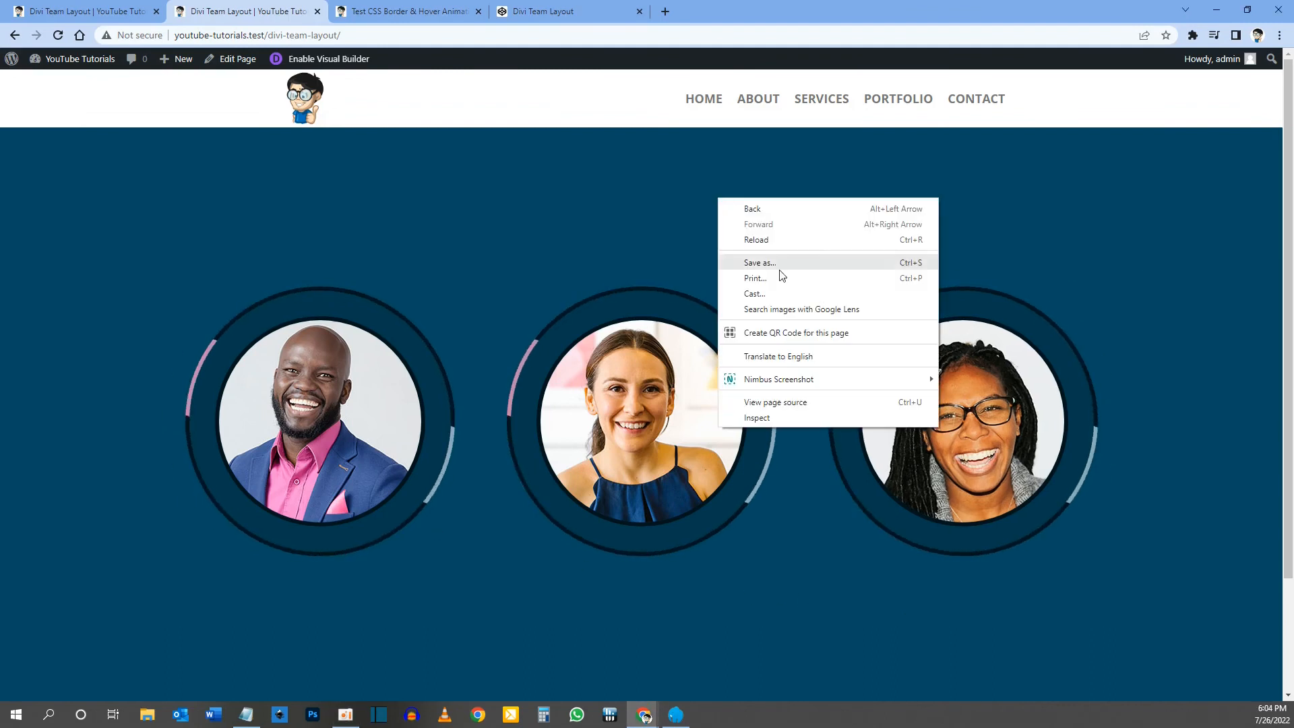
pyautogui.press('Escape')
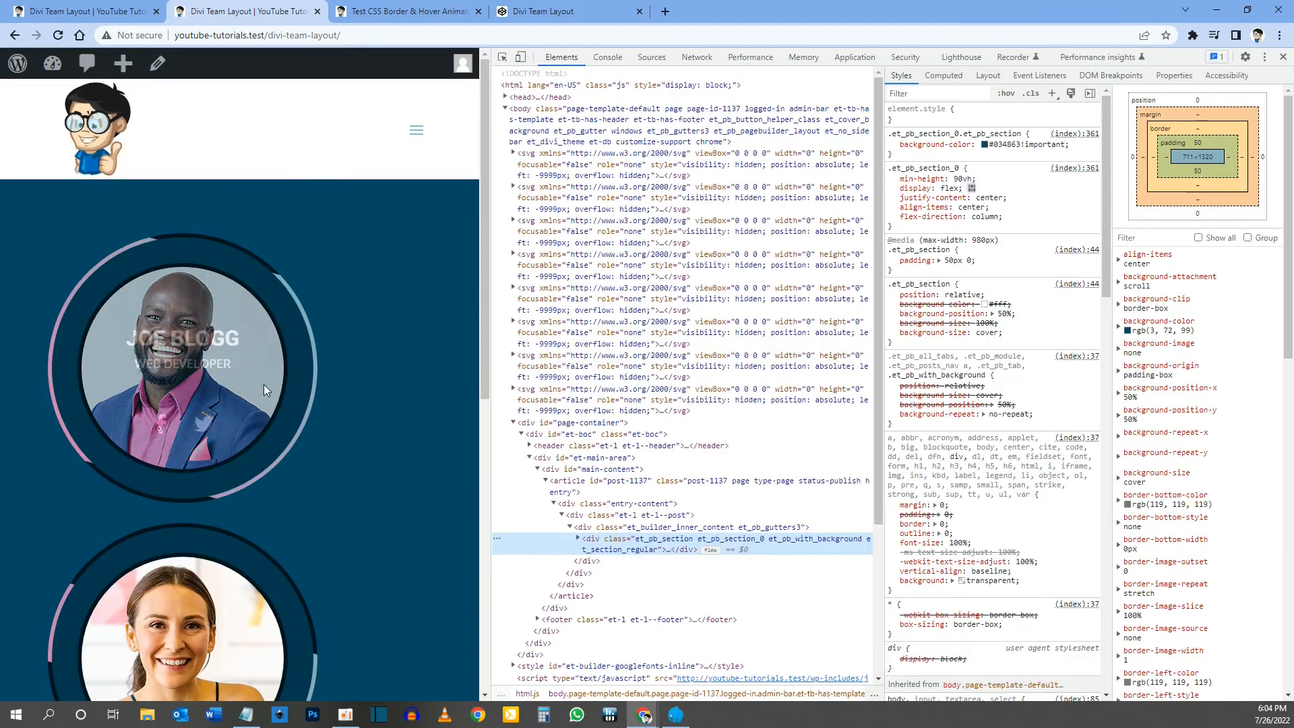
pyautogui.scroll(-5, 260, 379)
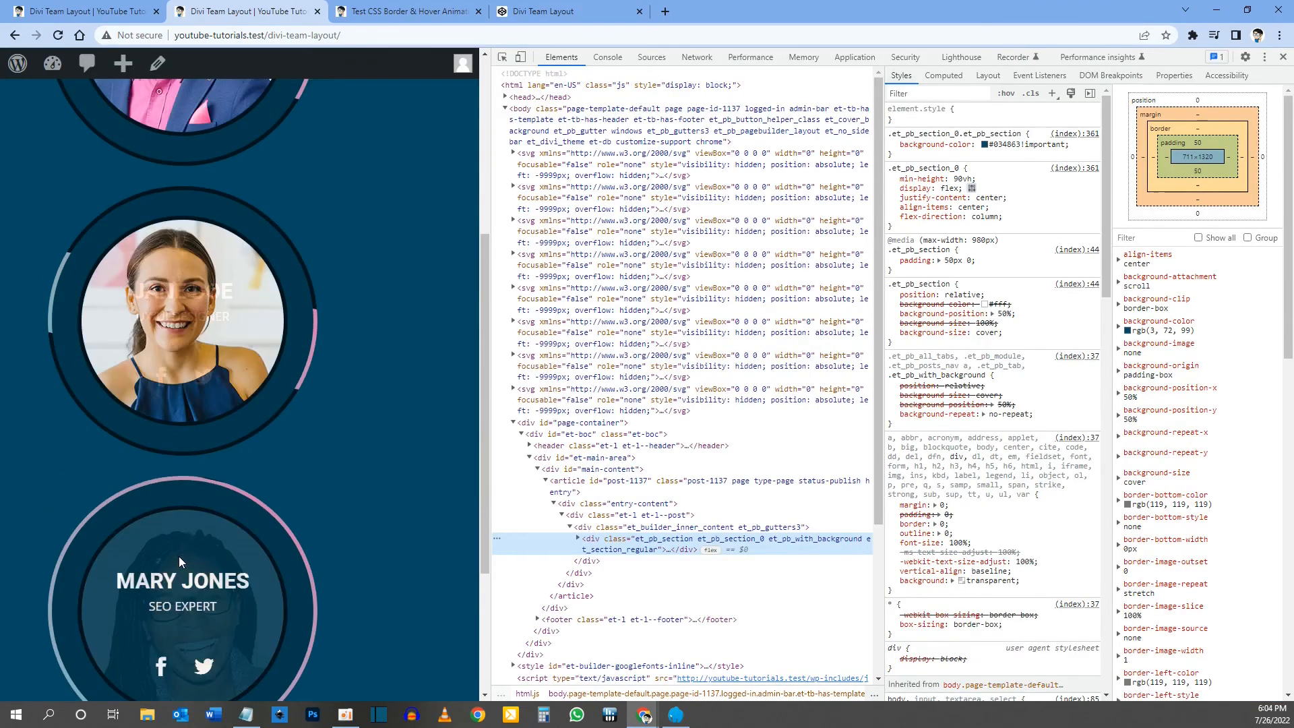
pyautogui.scroll(-2, 179, 552)
pyautogui.scroll(3, 370, 382)
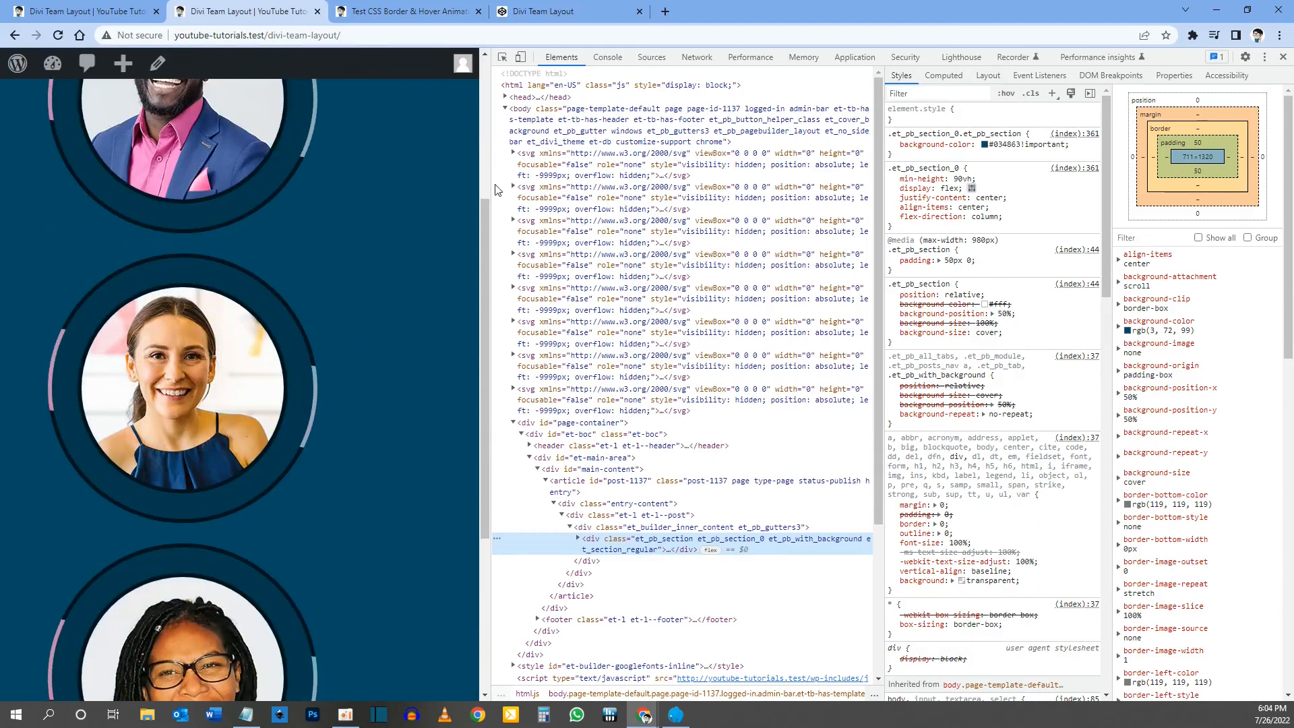
pyautogui.scroll(3, 324, 202)
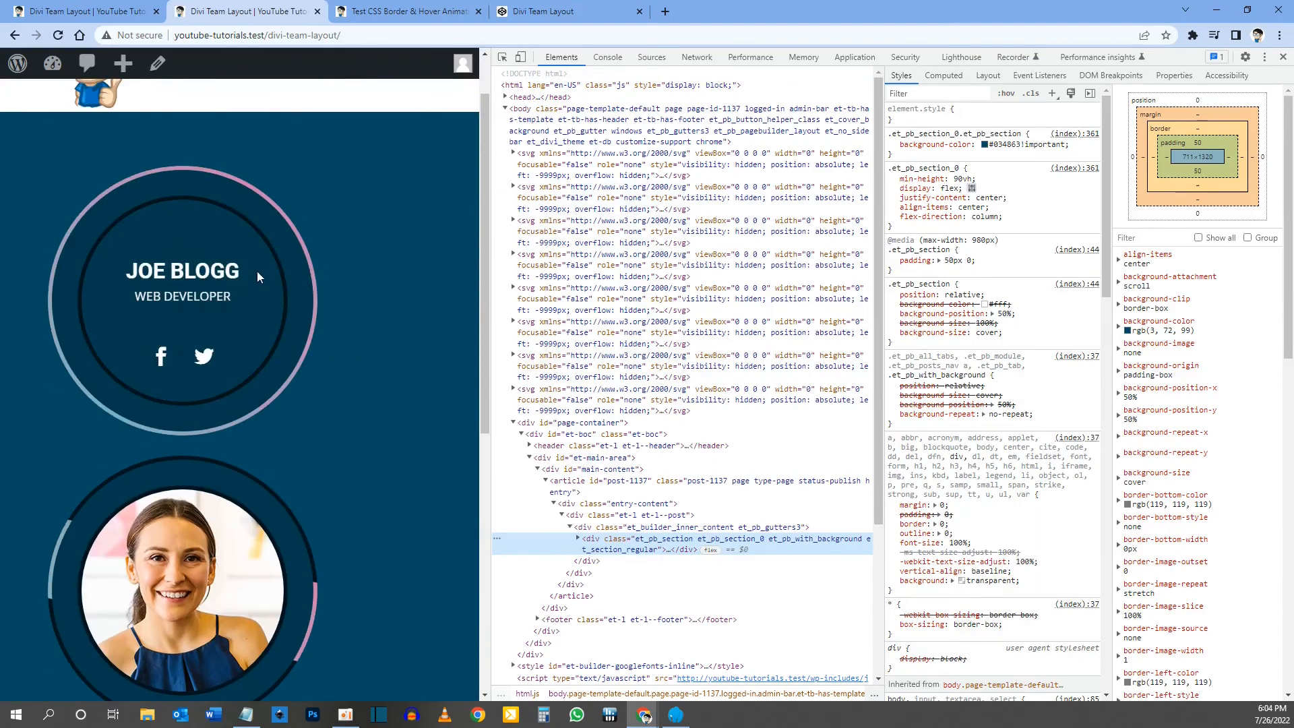
pyautogui.scroll(-1, 370, 337)
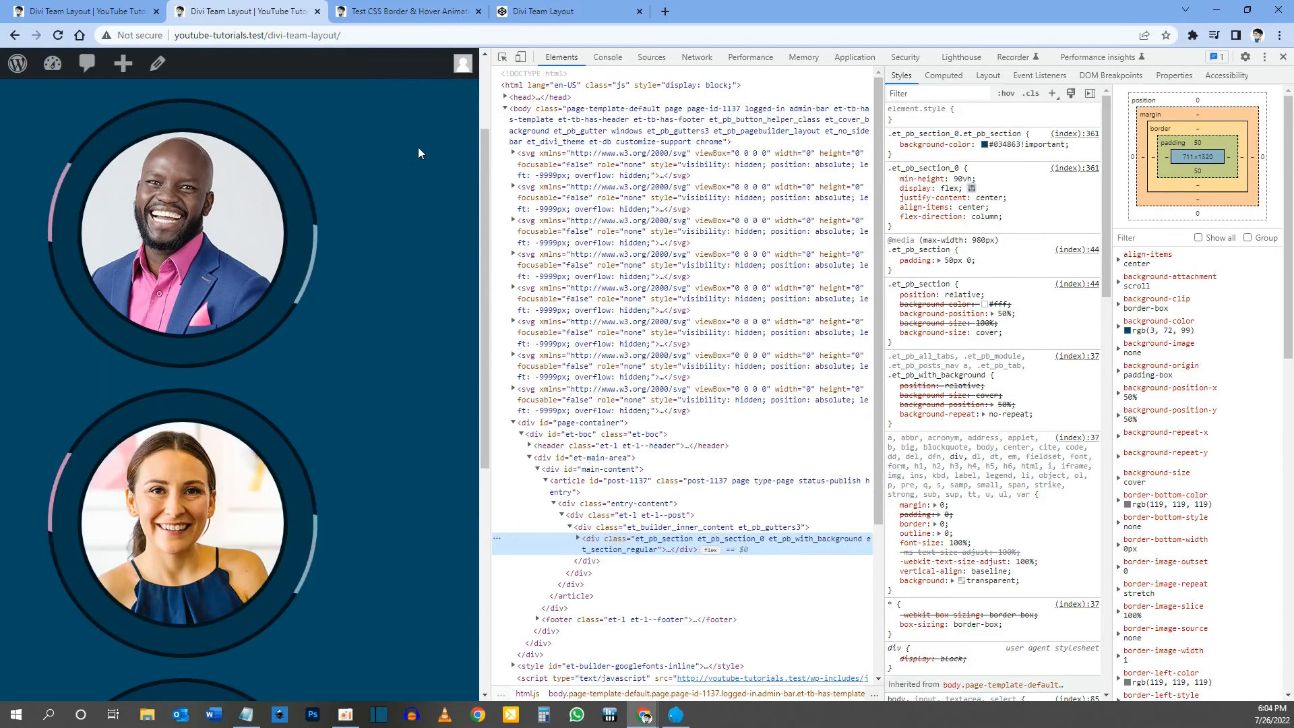
# Step: Preview the live team page in iPad Mini device emulation and check the stacked layout and the first member's hover effect
pyautogui.click(520, 57)
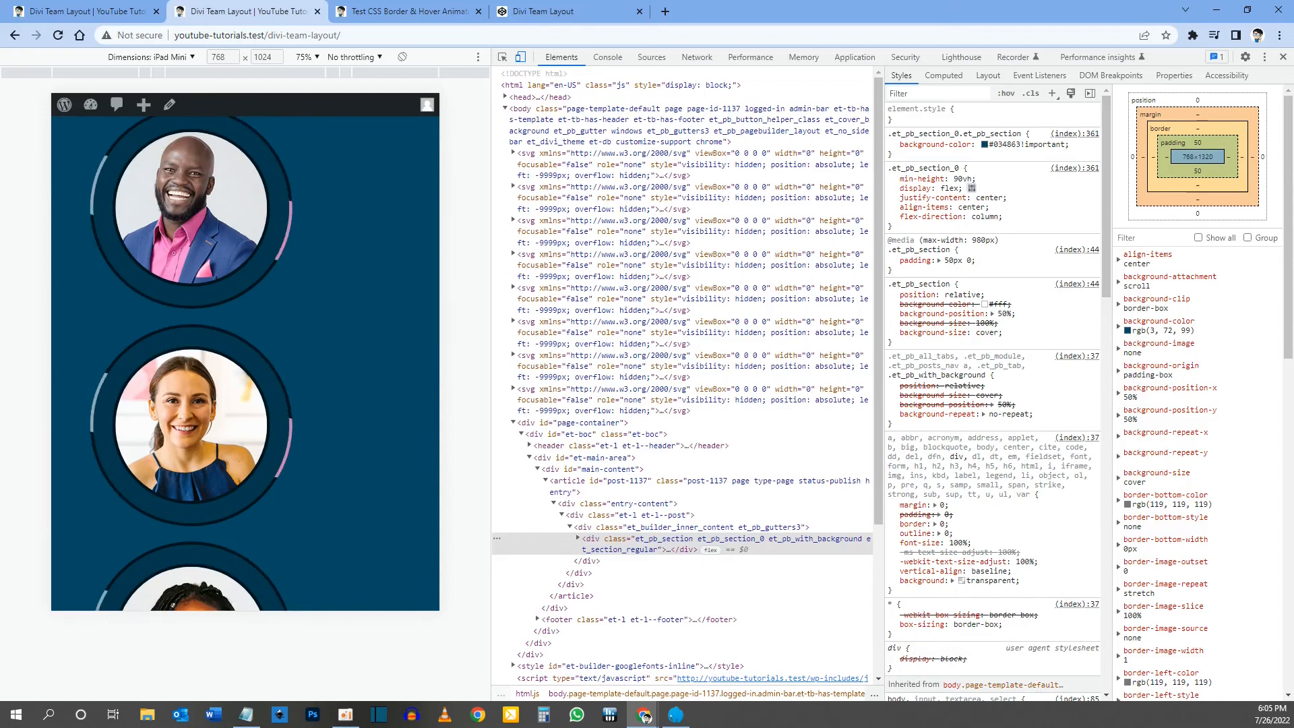
pyautogui.click(197, 178)
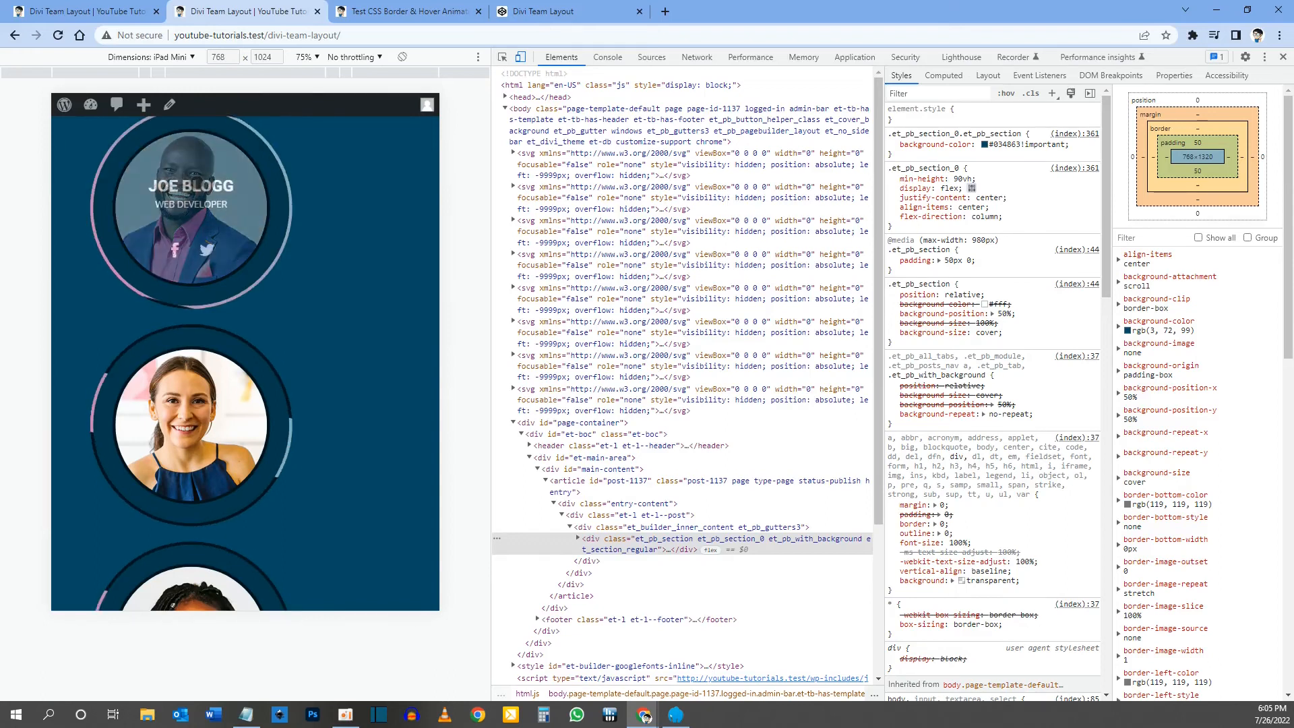
pyautogui.click(366, 179)
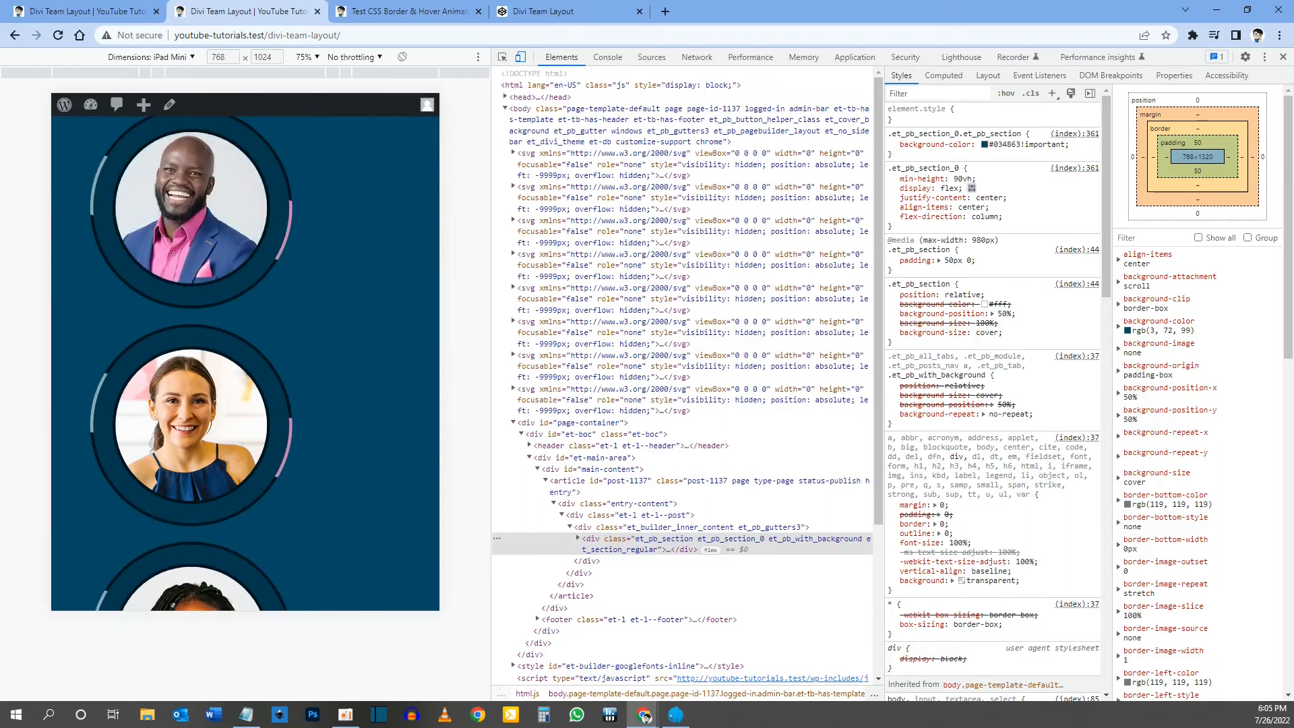
pyautogui.click(196, 195)
pyautogui.click(366, 195)
pyautogui.scroll(-3, 366, 203)
pyautogui.scroll(4, 245, 363)
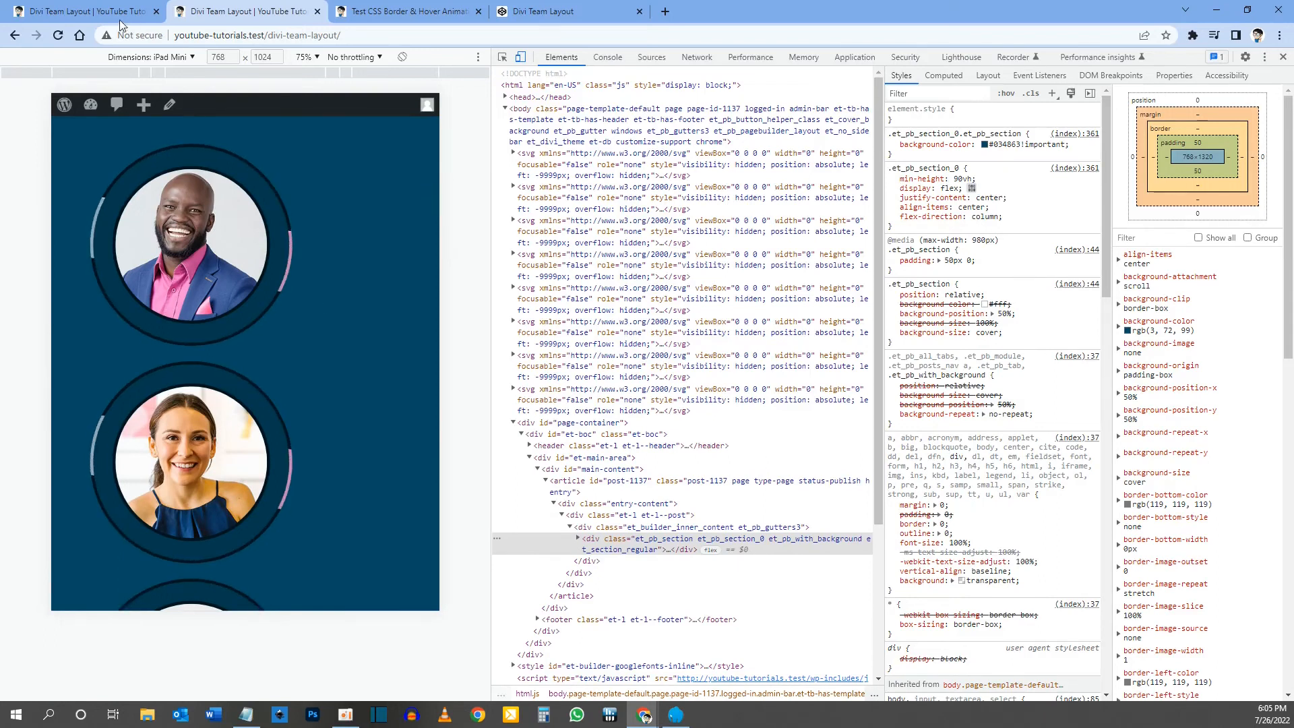
# Step: Add "display: flex;" and "flex-direction: column;" to the Main Element custom CSS of the row in the Visual Builder
pyautogui.click(102, 10)
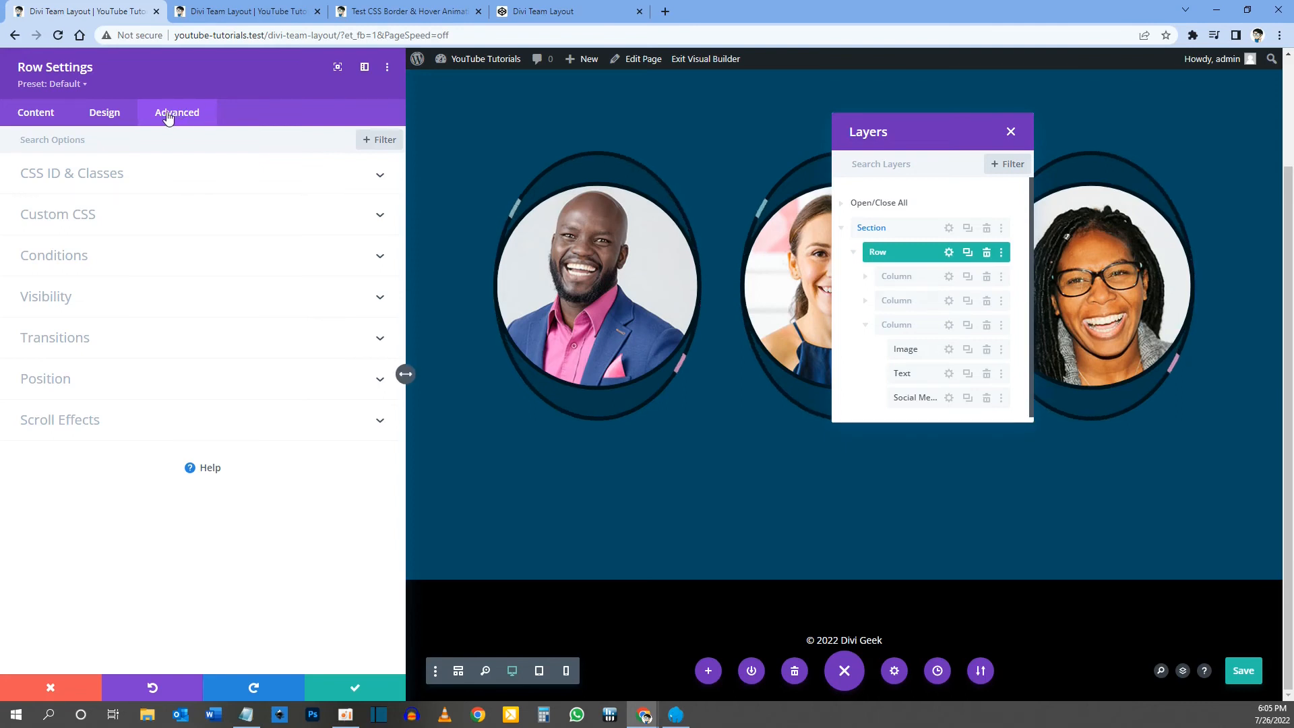
pyautogui.click(78, 214)
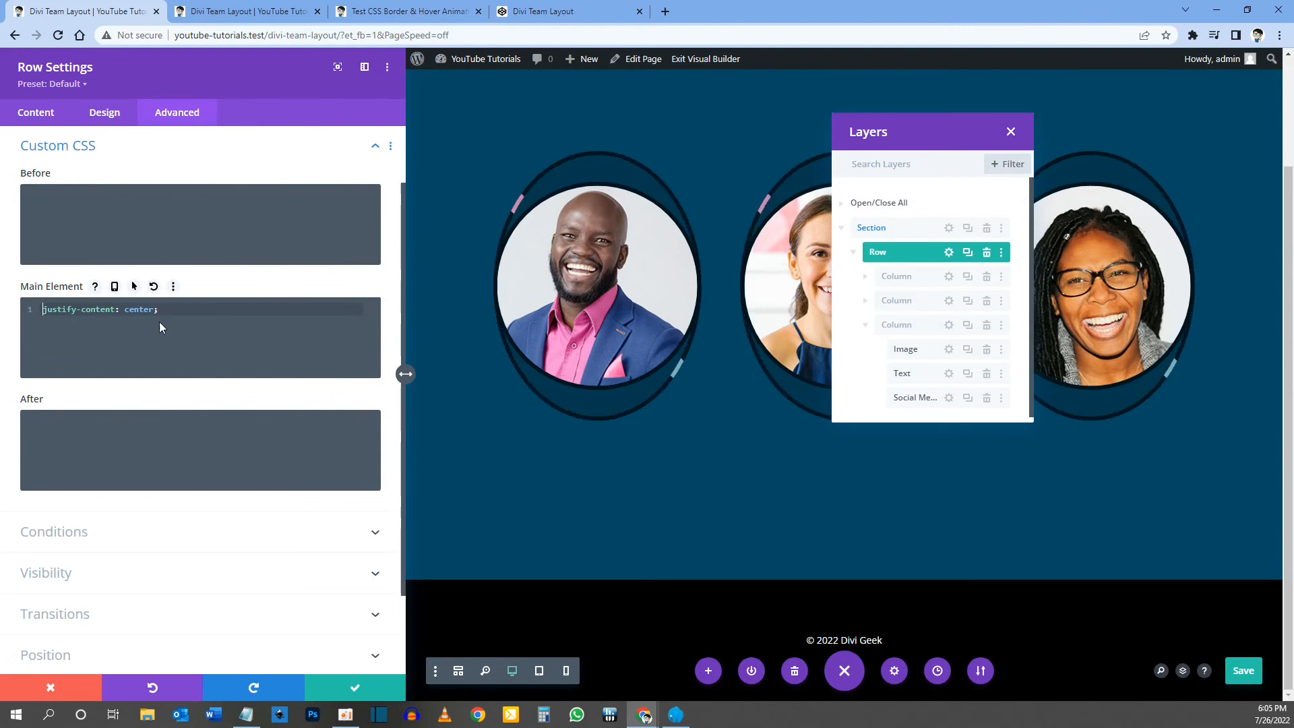
pyautogui.write('display: flex;')
pyautogui.press('Return')
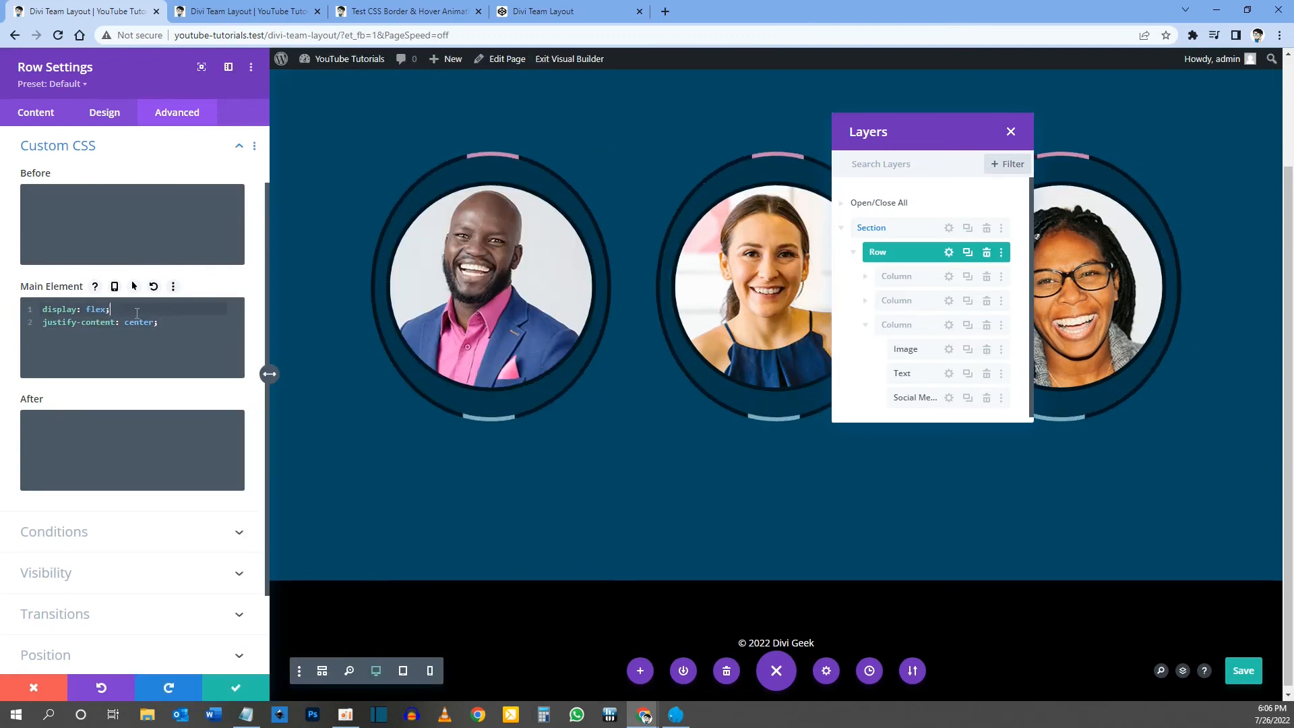
pyautogui.press('Return')
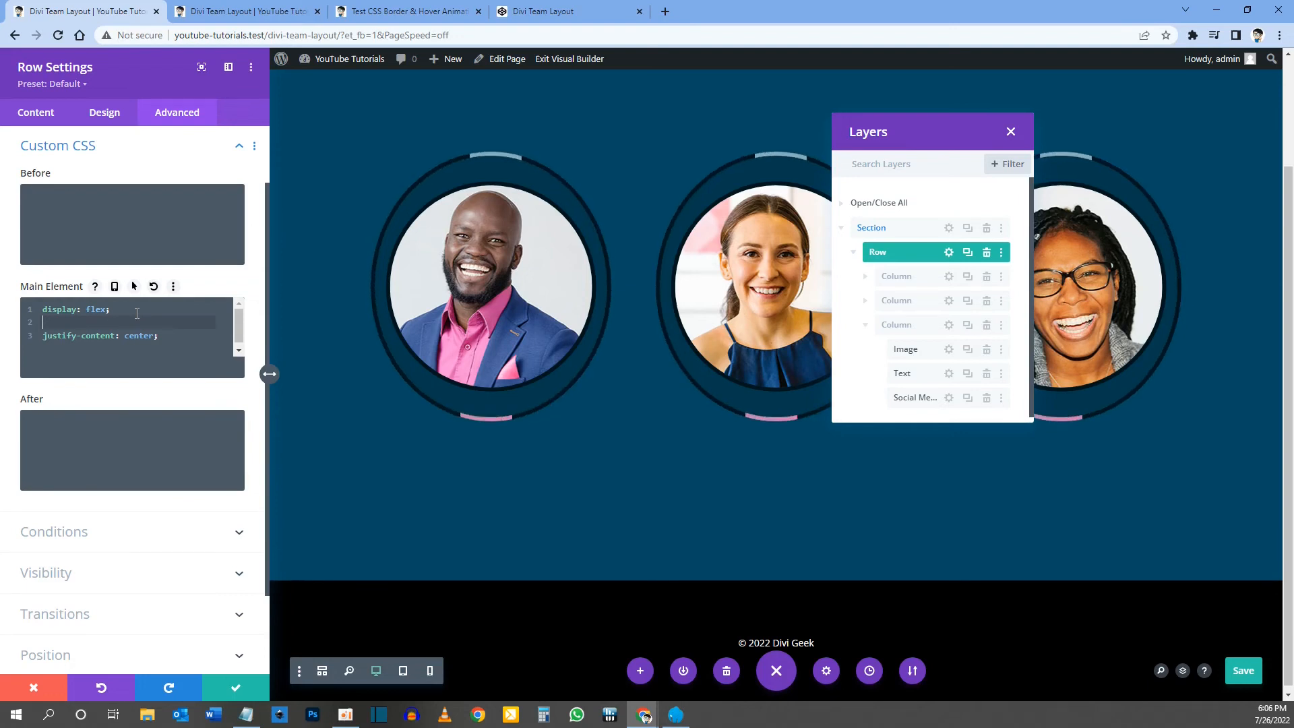
pyautogui.write('lex-direction: column;')
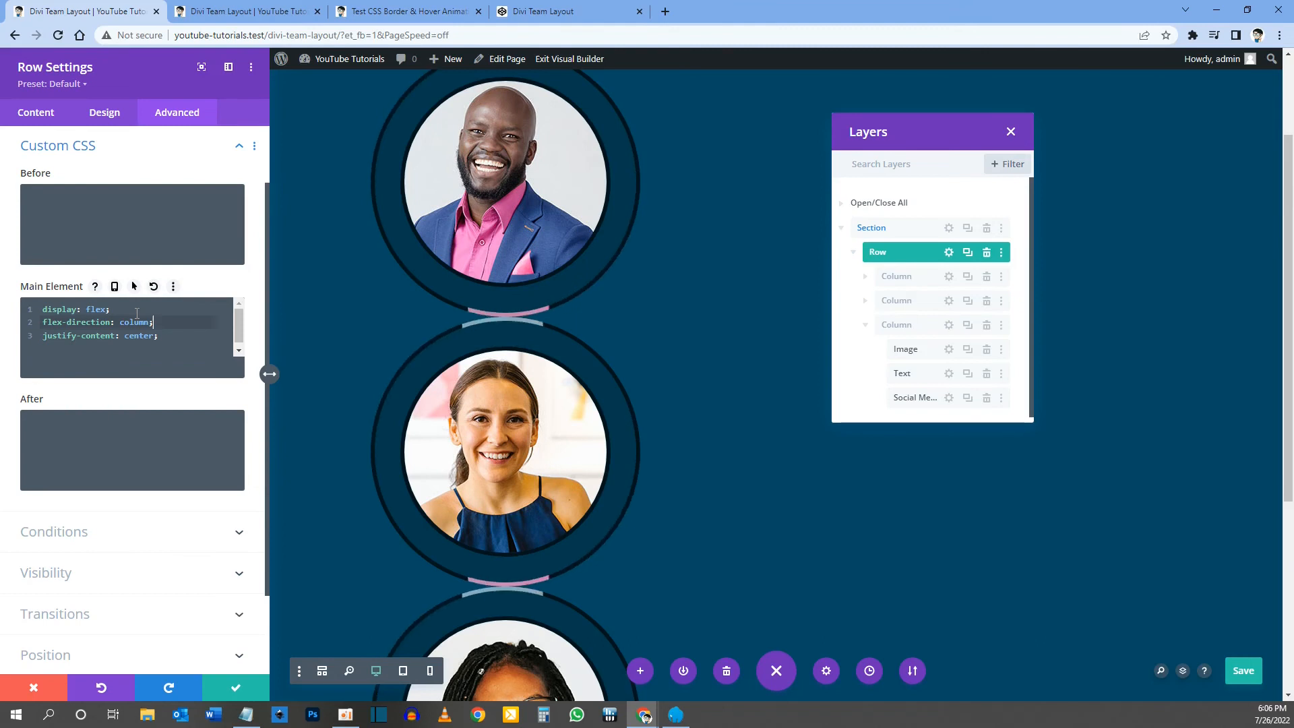
# Step: Move "flex-direction: column;" from the row's desktop Main Element CSS to its tablet version and save the page
pyautogui.moveTo(173, 324); pyautogui.dragTo(32, 318)
pyautogui.hotkey('ctrl', 'c')
pyautogui.press('BackSpace')
pyautogui.press('BackSpace')
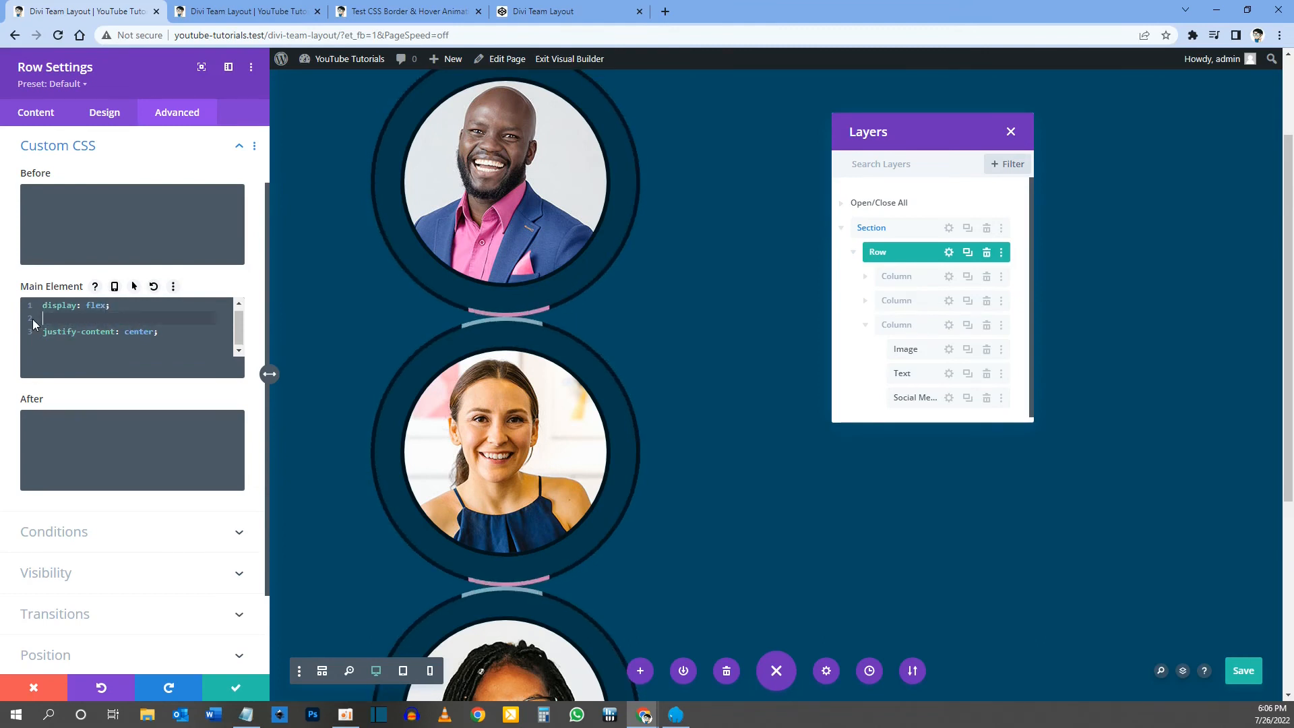
pyautogui.click(115, 288)
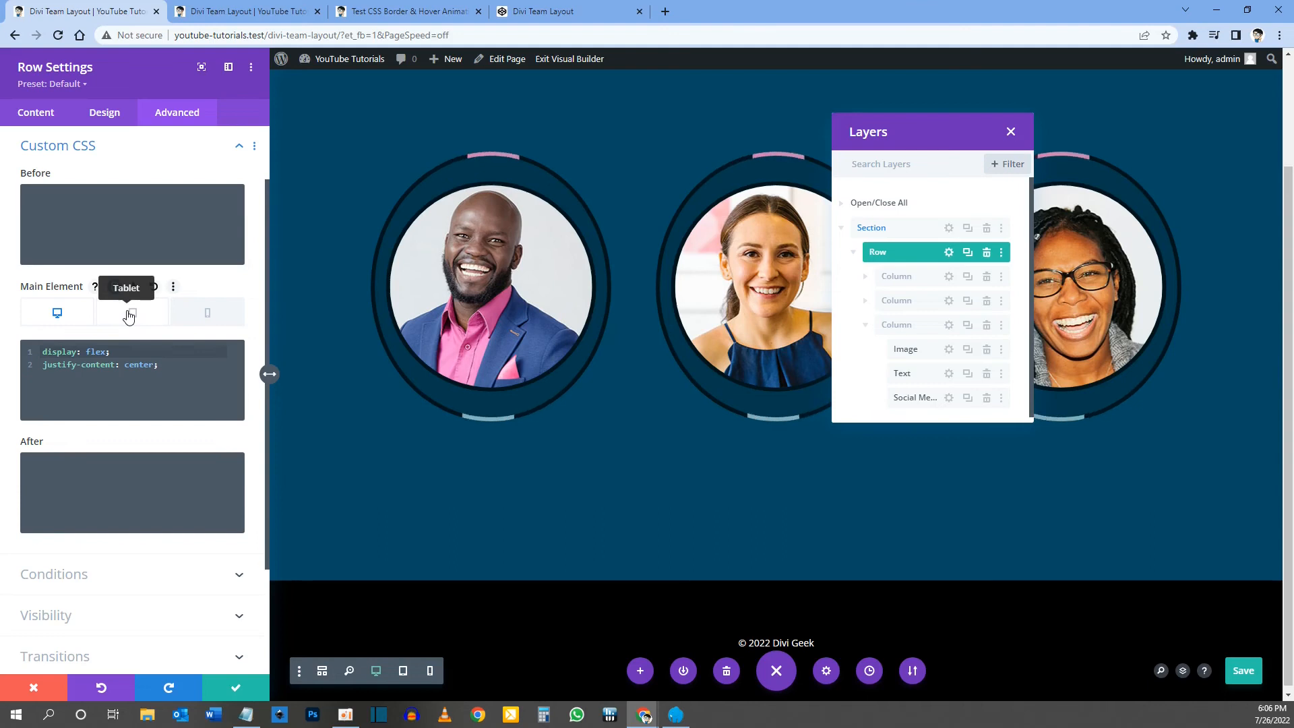
pyautogui.click(128, 314)
pyautogui.click(102, 354)
pyautogui.hotkey('ctrl', 'v')
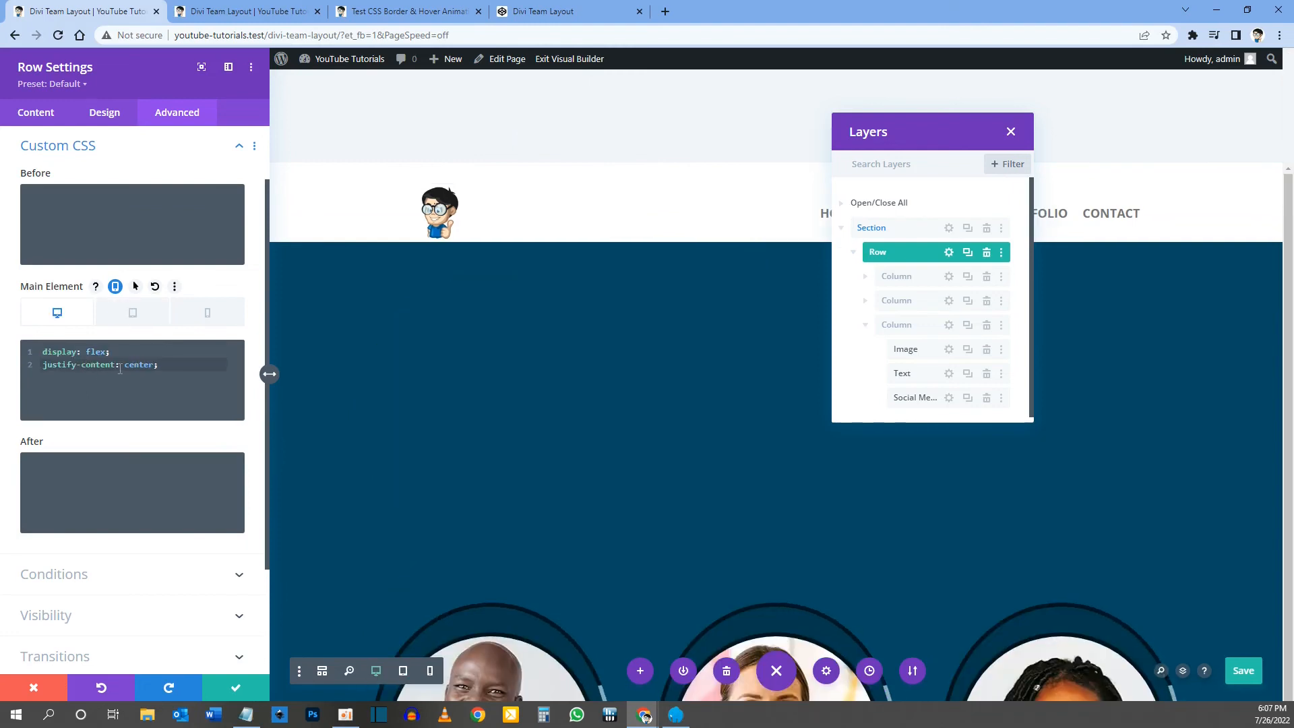
pyautogui.click(1246, 669)
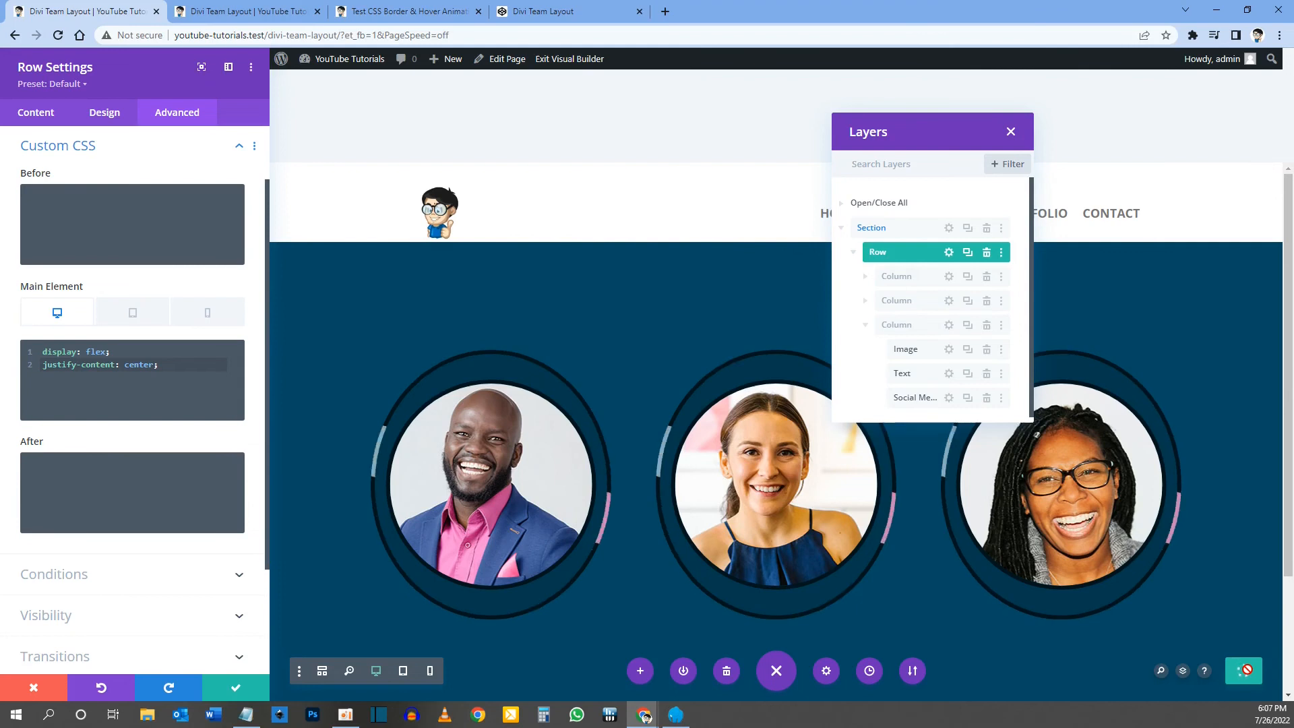
# Step: Reload the live team page, inspect the row element and compare the layout at wide and narrow page widths
pyautogui.click(262, 9)
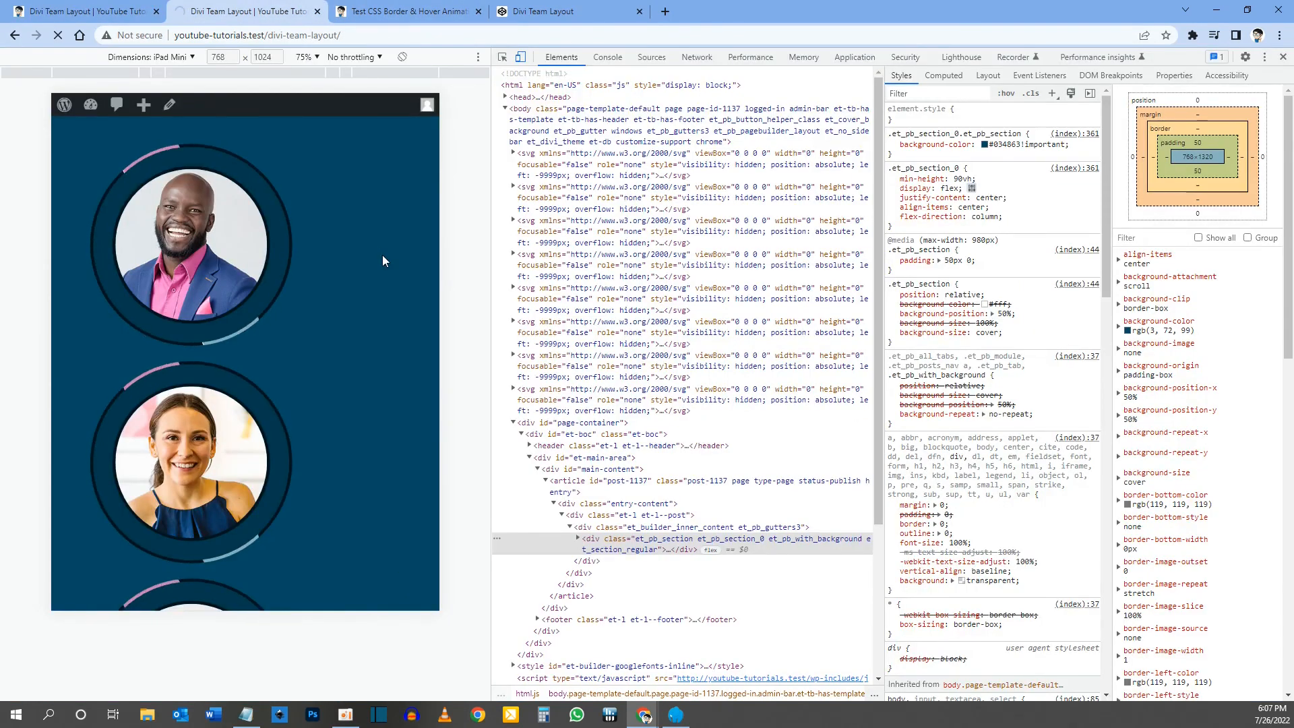
pyautogui.press('F5')
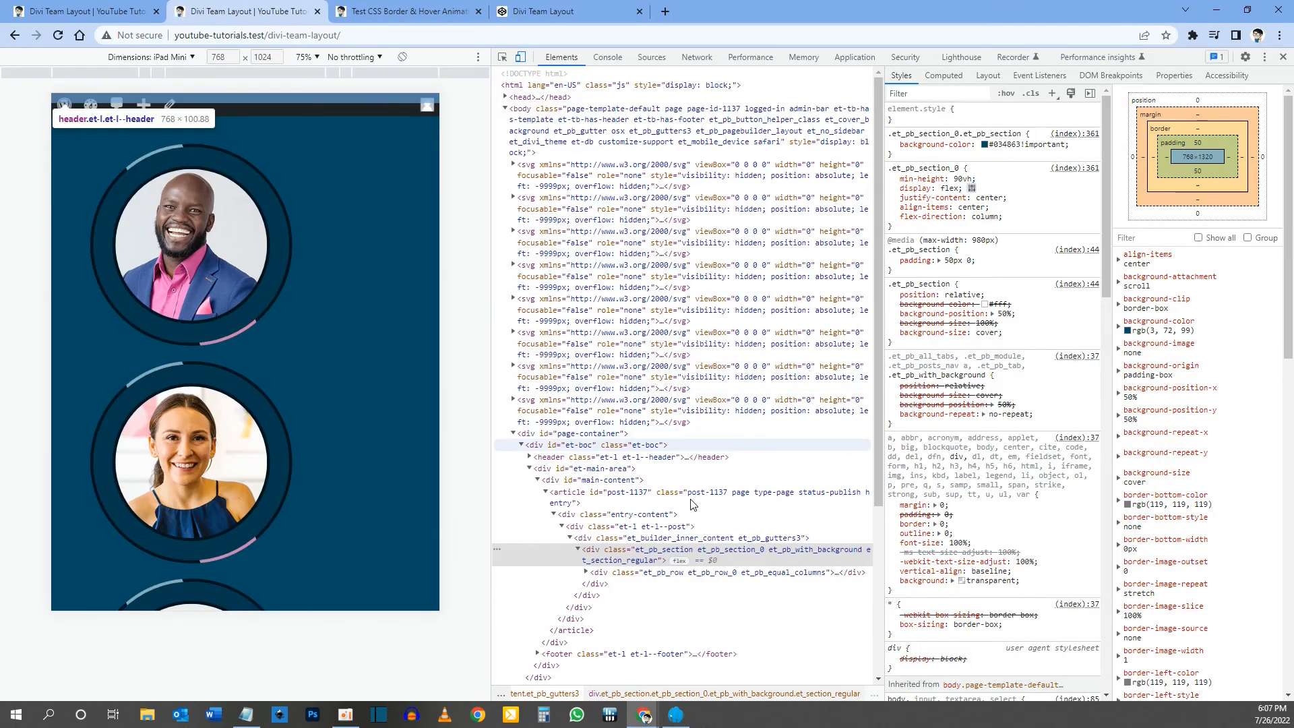
pyautogui.click(683, 572)
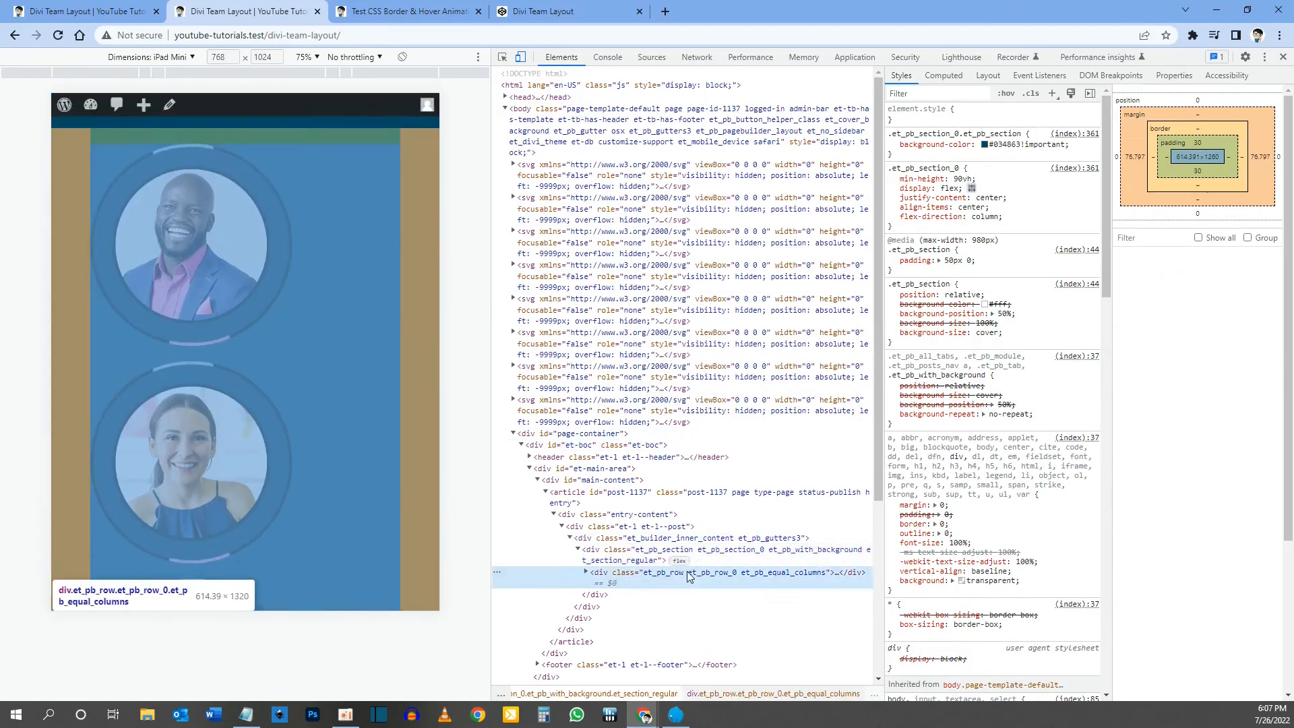
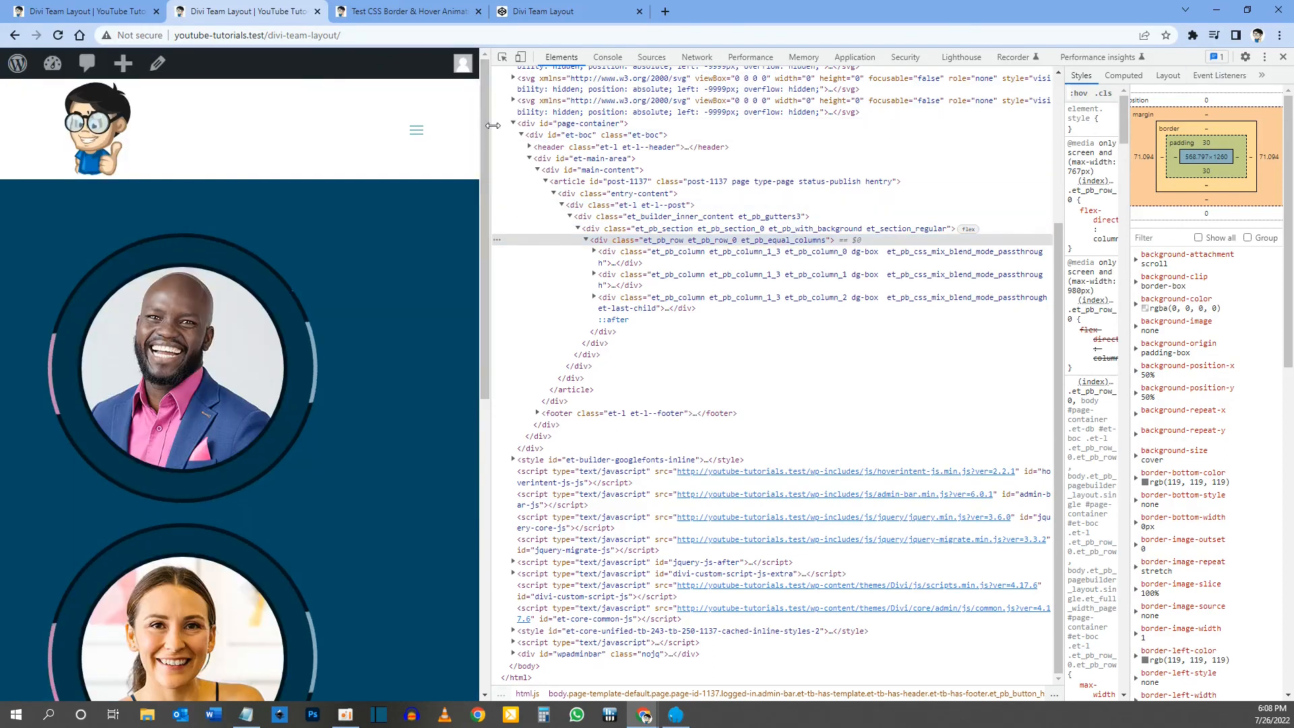
pyautogui.moveTo(506, 127); pyautogui.dragTo(841, 127)
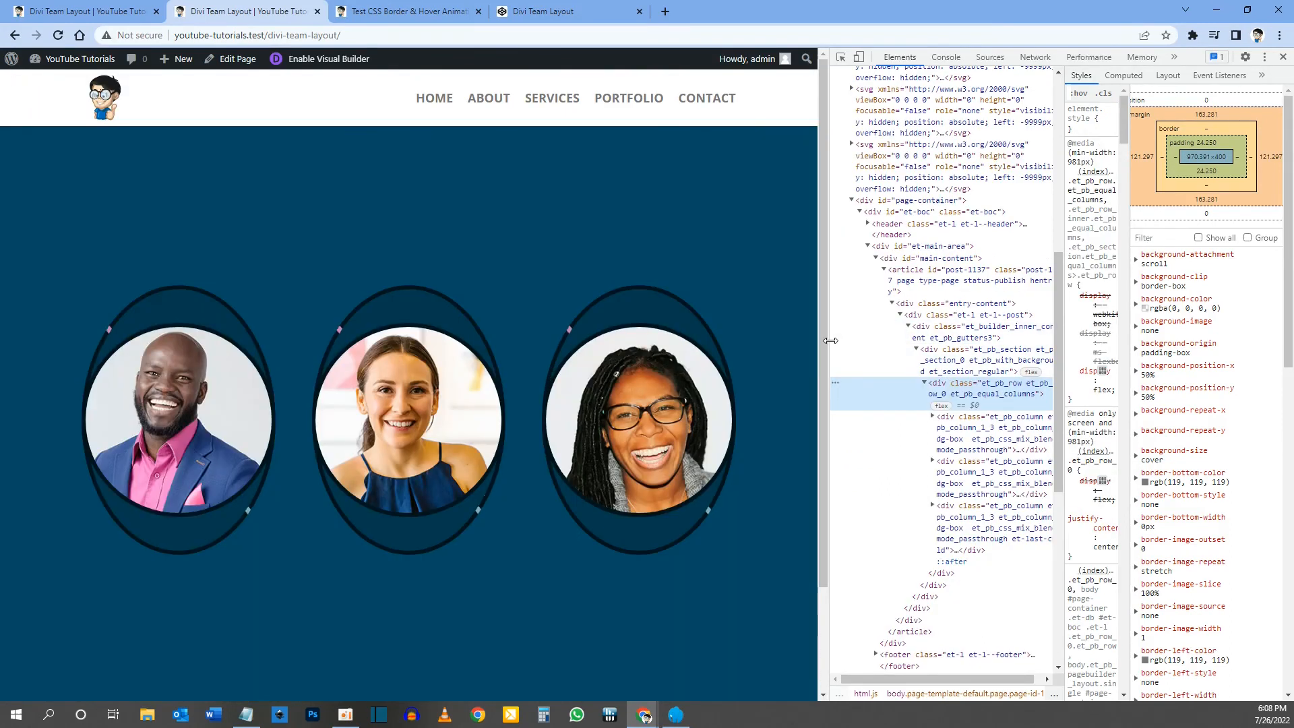
pyautogui.moveTo(820, 340); pyautogui.dragTo(580, 337)
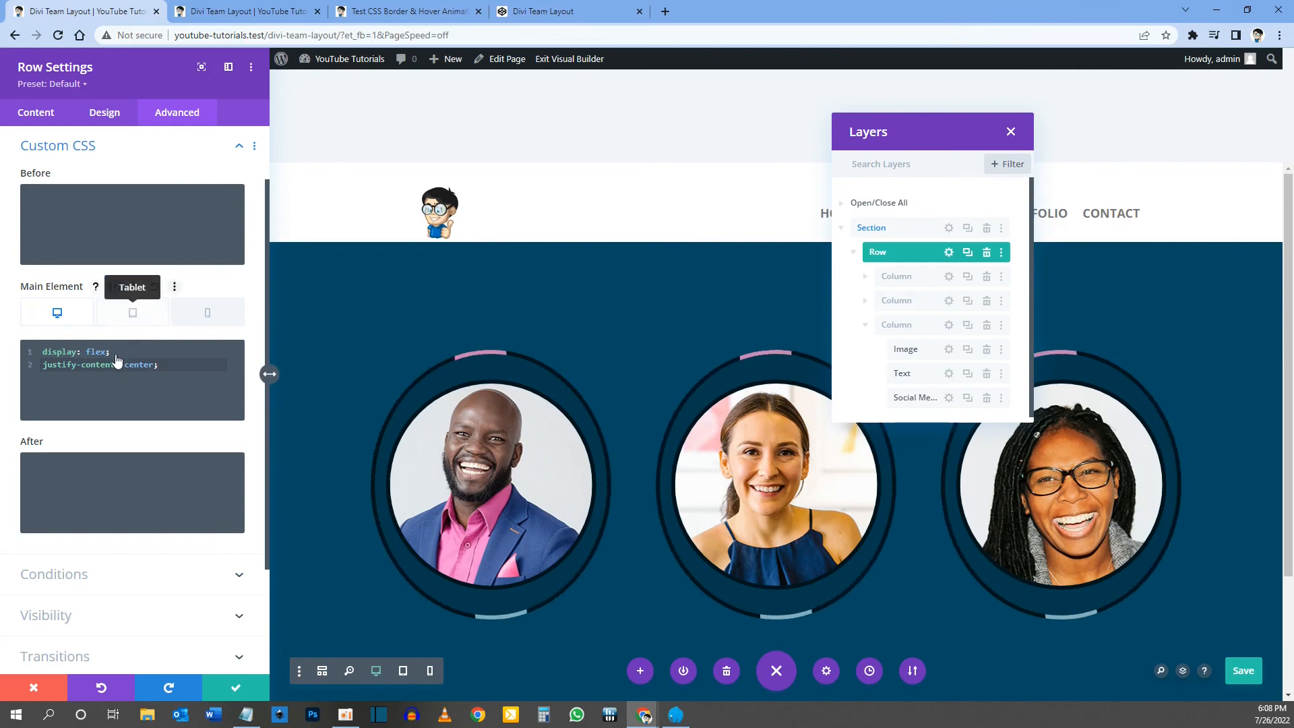
# Step: Add "display: flex;" above the flex-direction rule in the row's tablet Main Element CSS and save the page
pyautogui.click(133, 312)
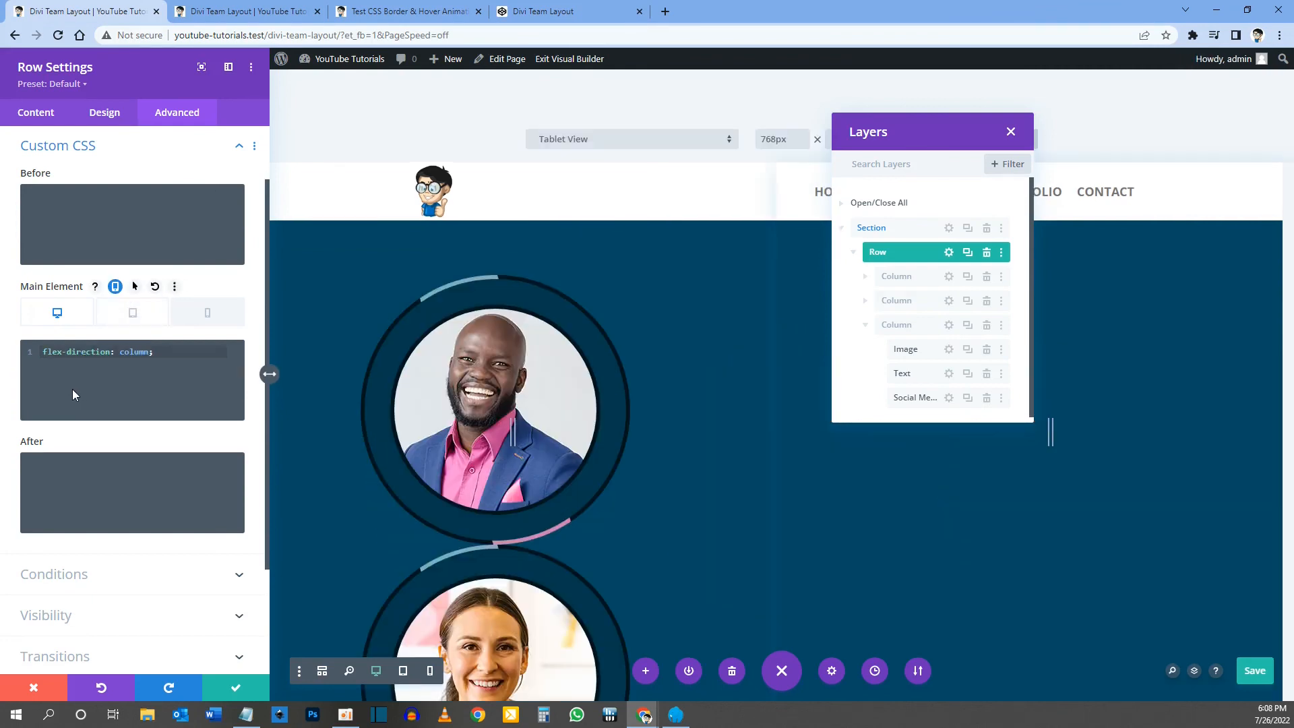
pyautogui.write('display: flex;')
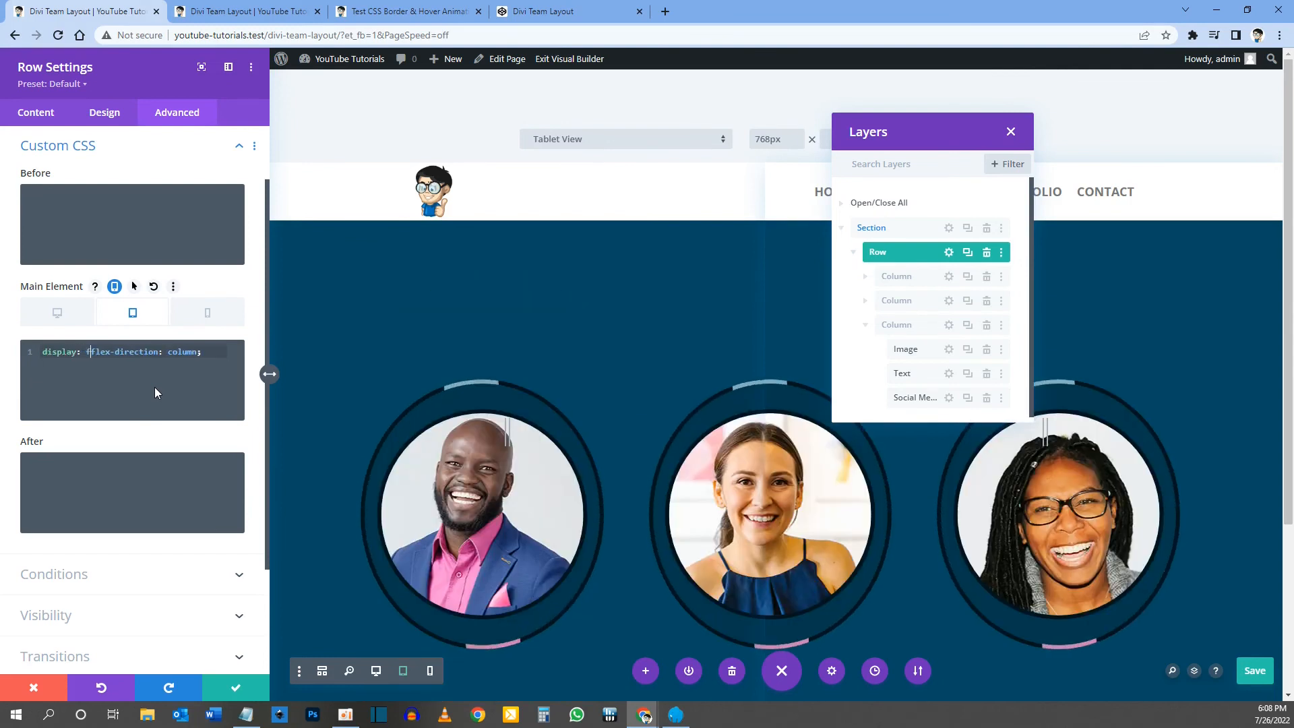
pyautogui.press('Return')
pyautogui.click(155, 387)
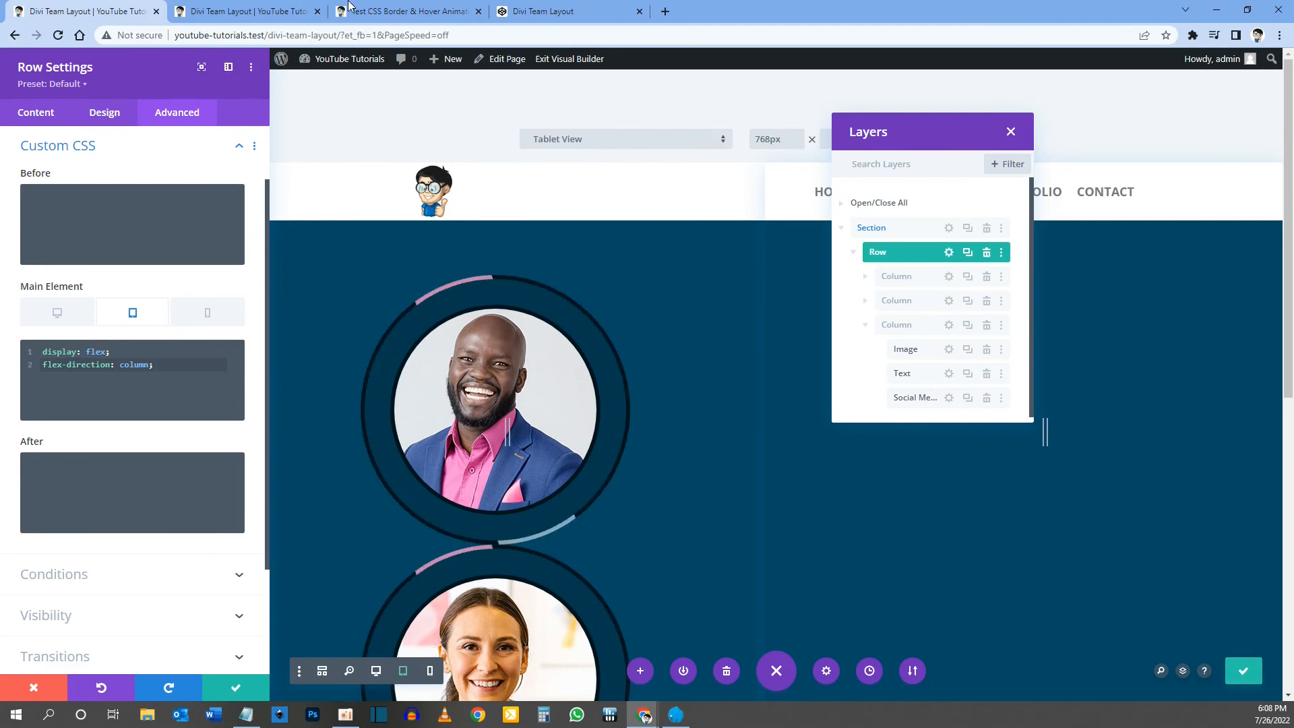
# Step: Reload the live page and test centred align-content and align-items on the row with the developer tools' flexbox editor
pyautogui.click(249, 11)
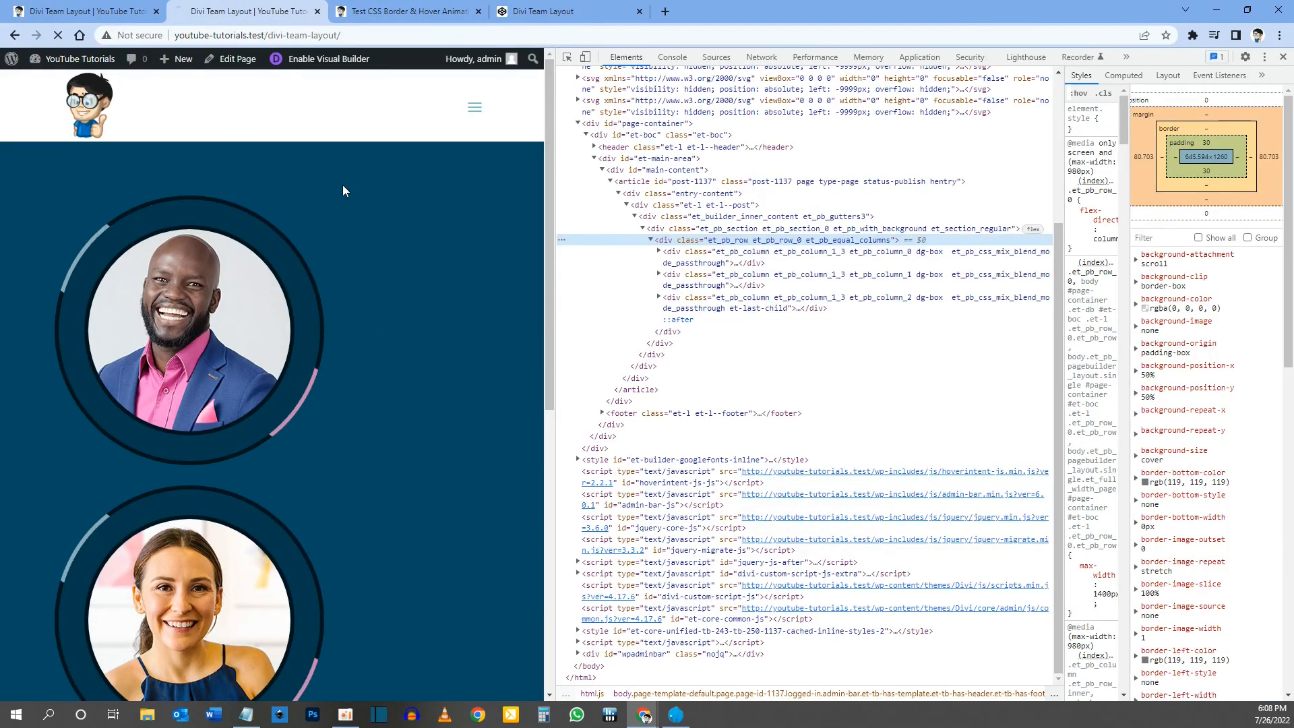
pyautogui.press('F5')
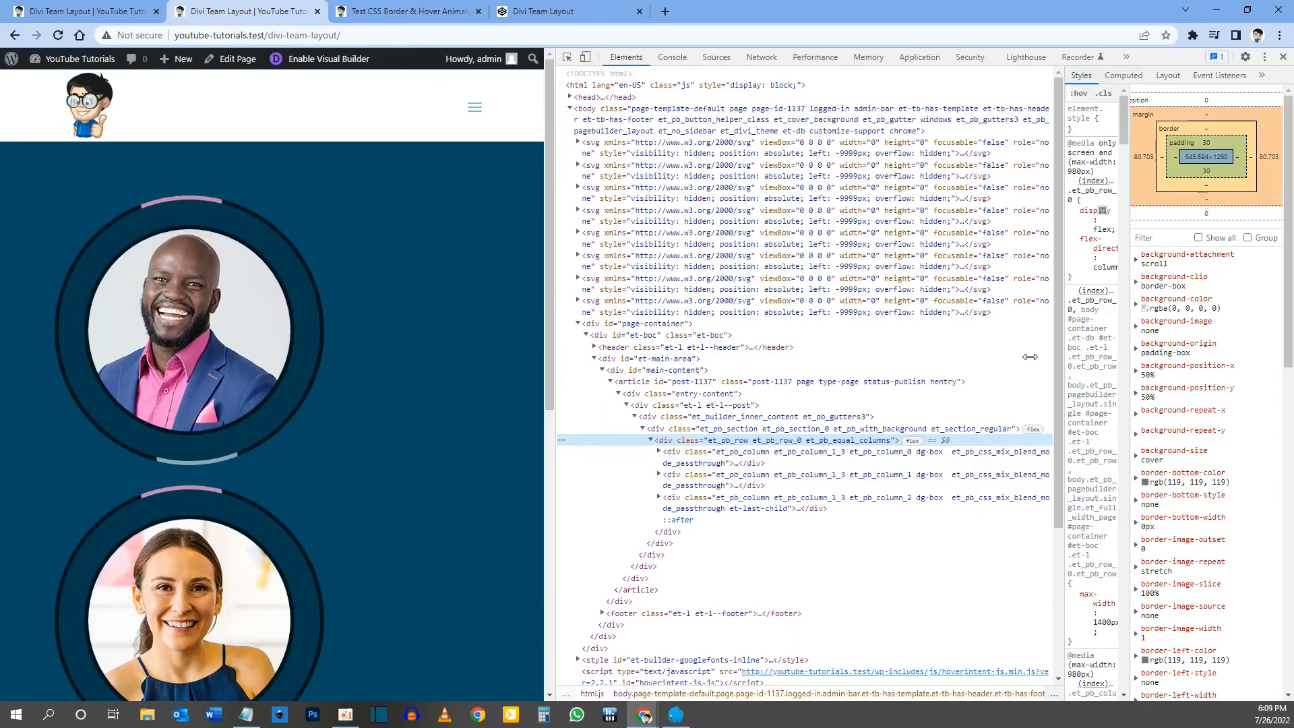
pyautogui.moveTo(1059, 397); pyautogui.dragTo(858, 351)
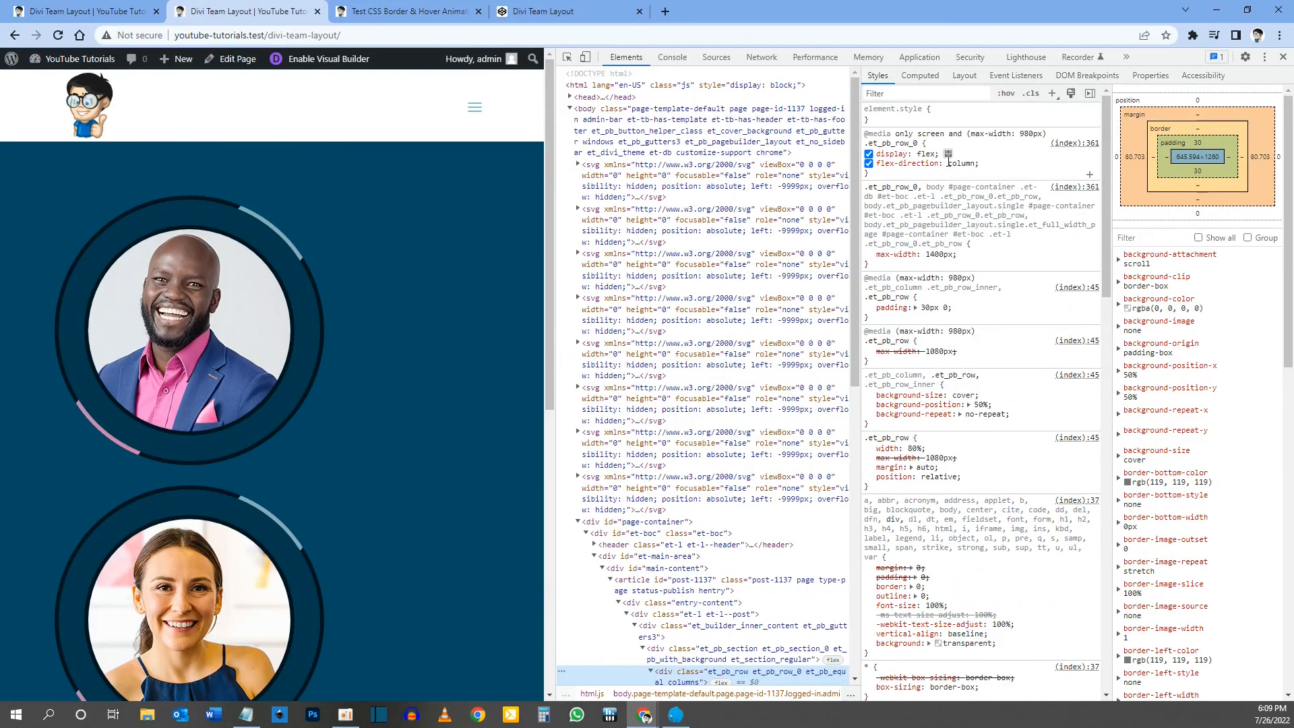
pyautogui.click(948, 153)
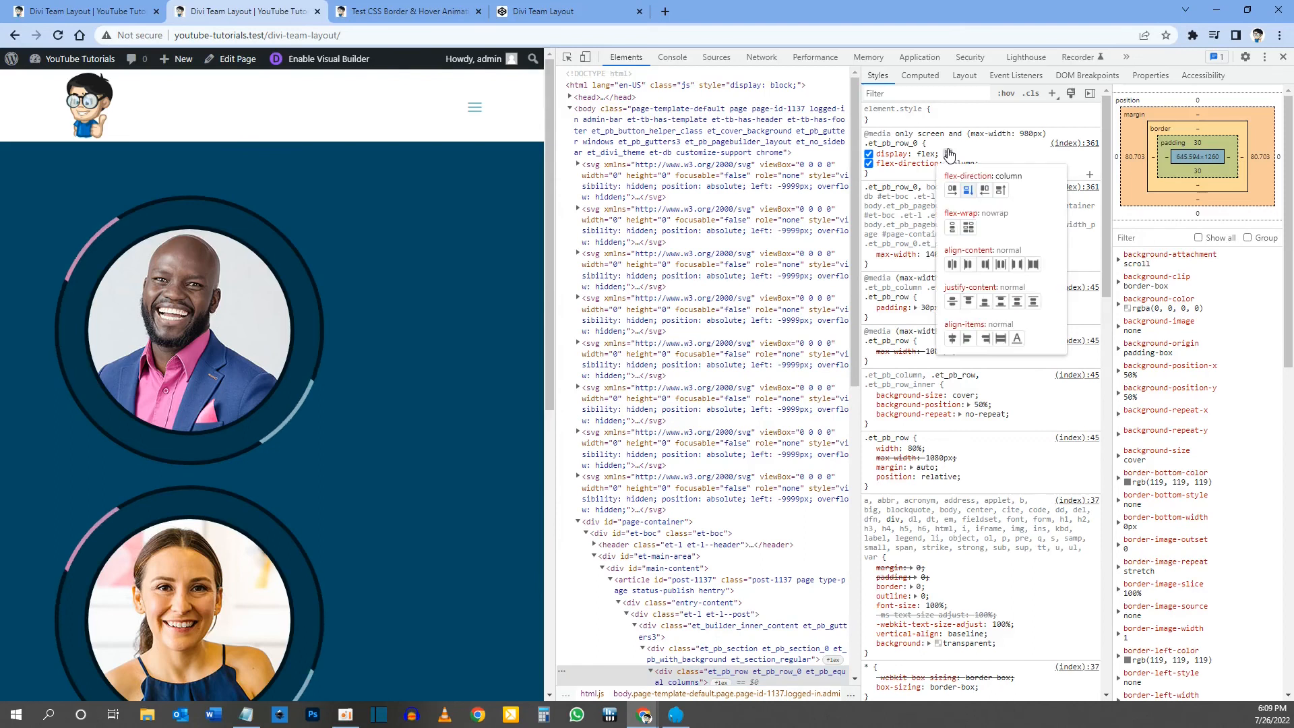
pyautogui.click(953, 264)
pyautogui.click(953, 264)
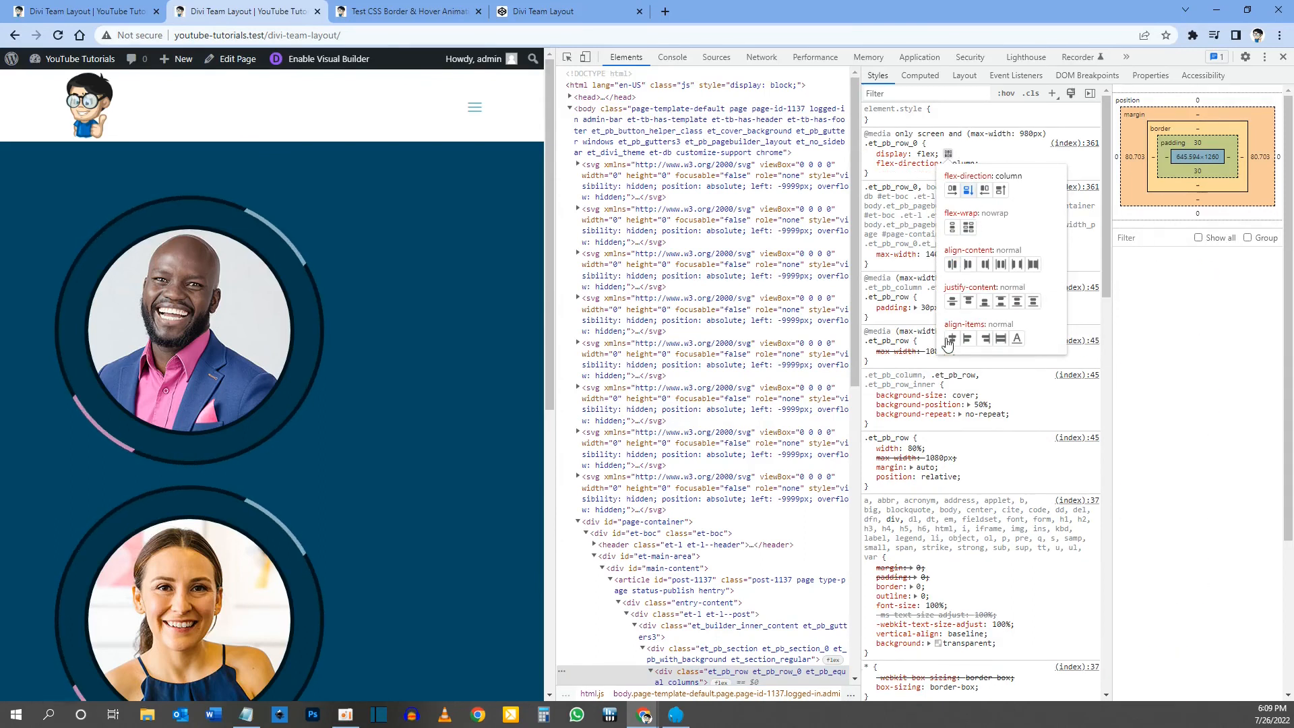
pyautogui.click(950, 338)
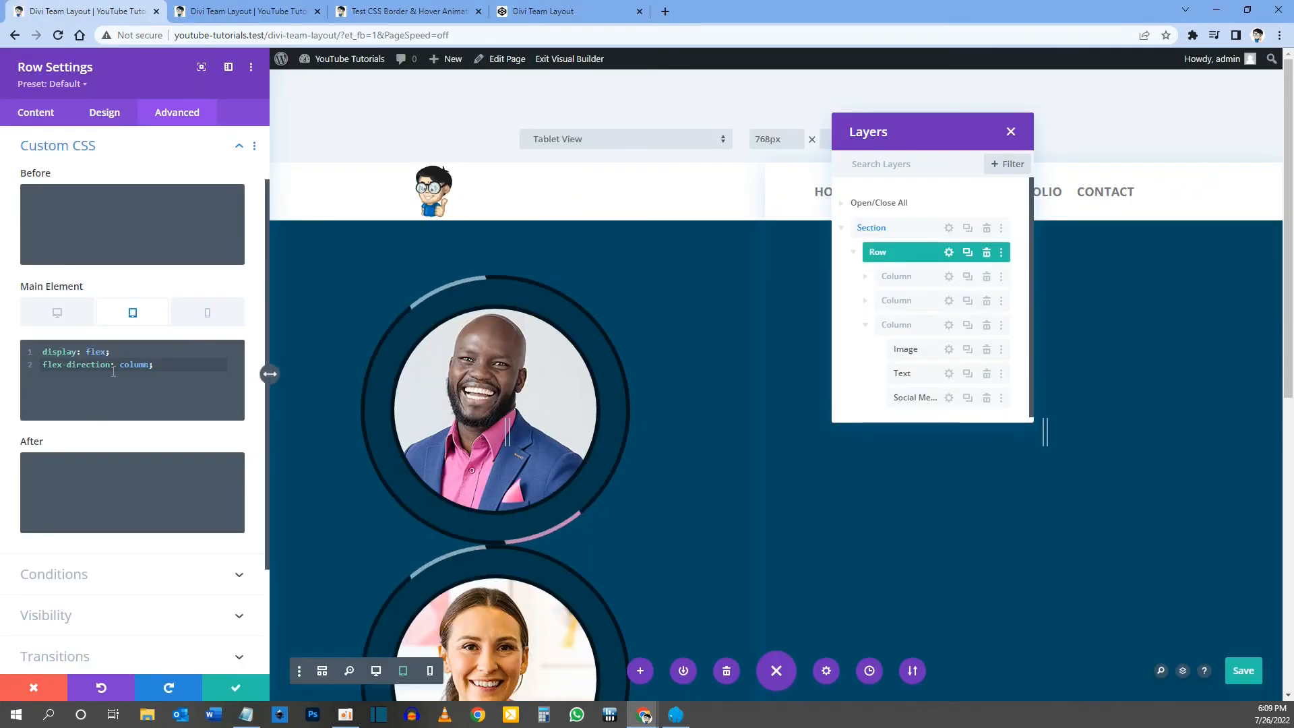
# Step: Add "align-items: center;" to the row's tablet Main Element CSS in the Visual Builder and save the page
pyautogui.press('Return')
pyautogui.write('al')
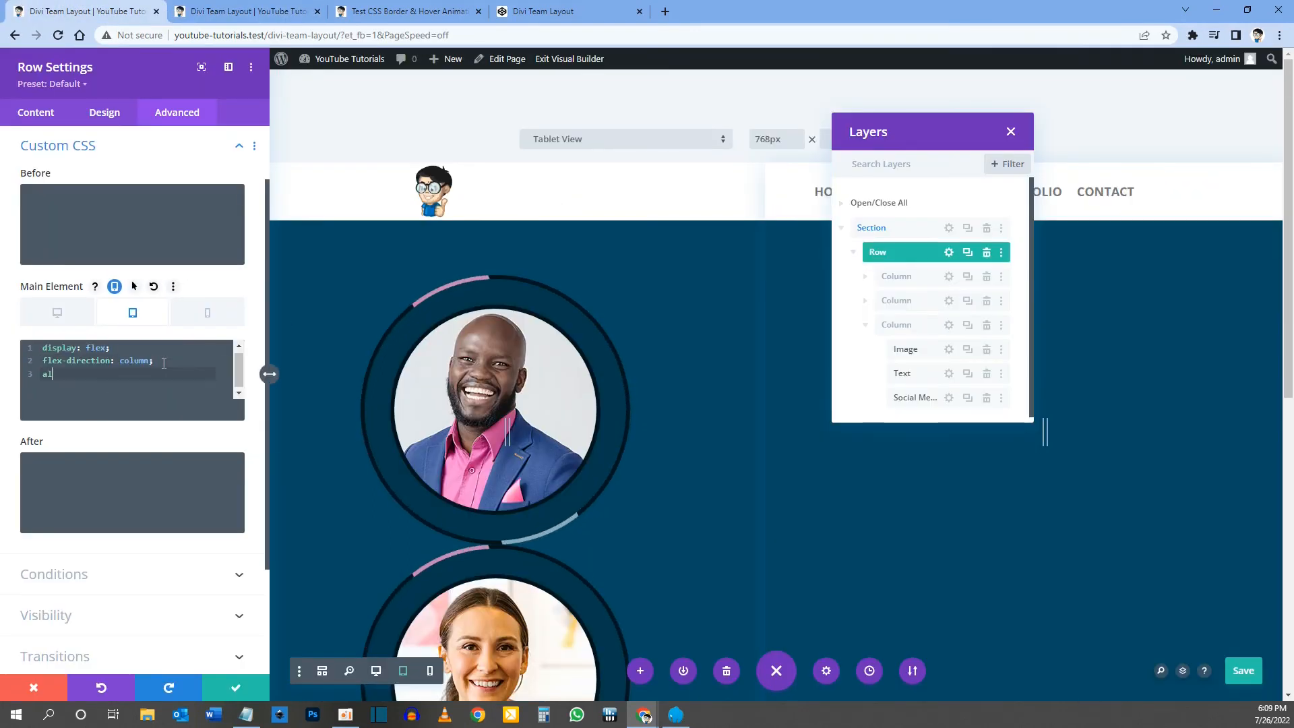
pyautogui.write('ign-i')
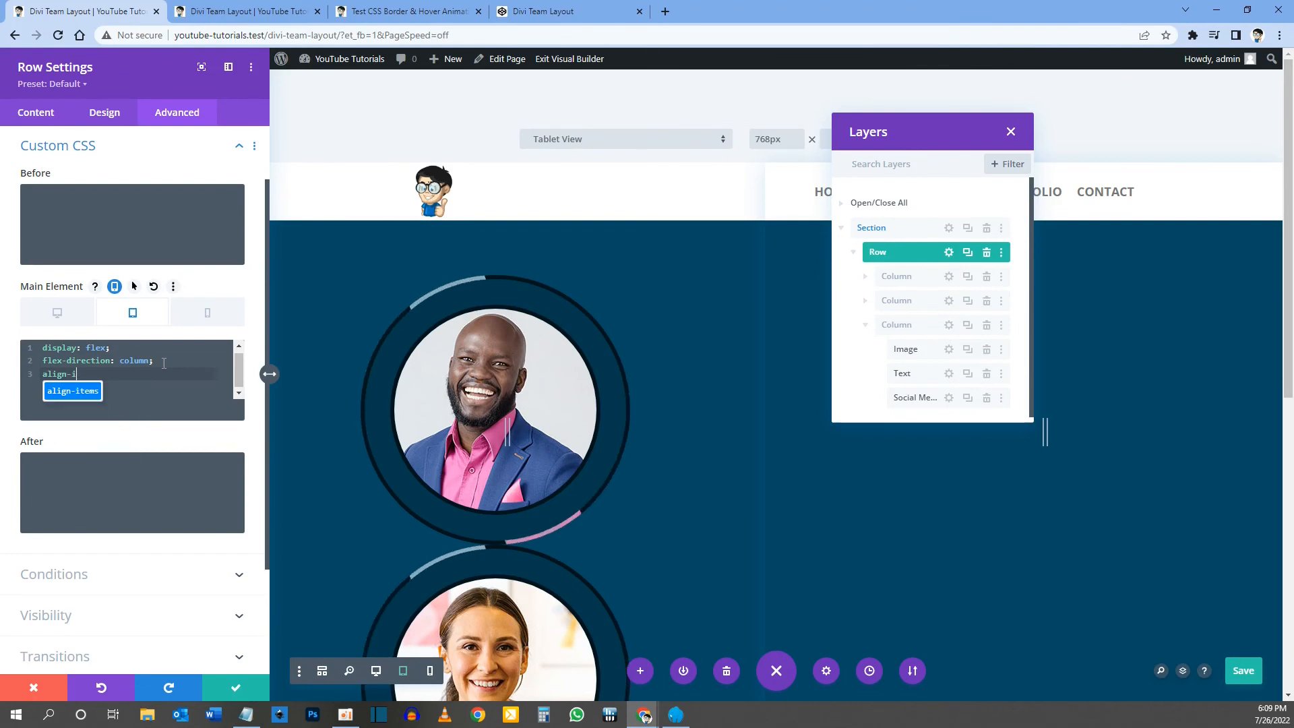
pyautogui.write('temsL')
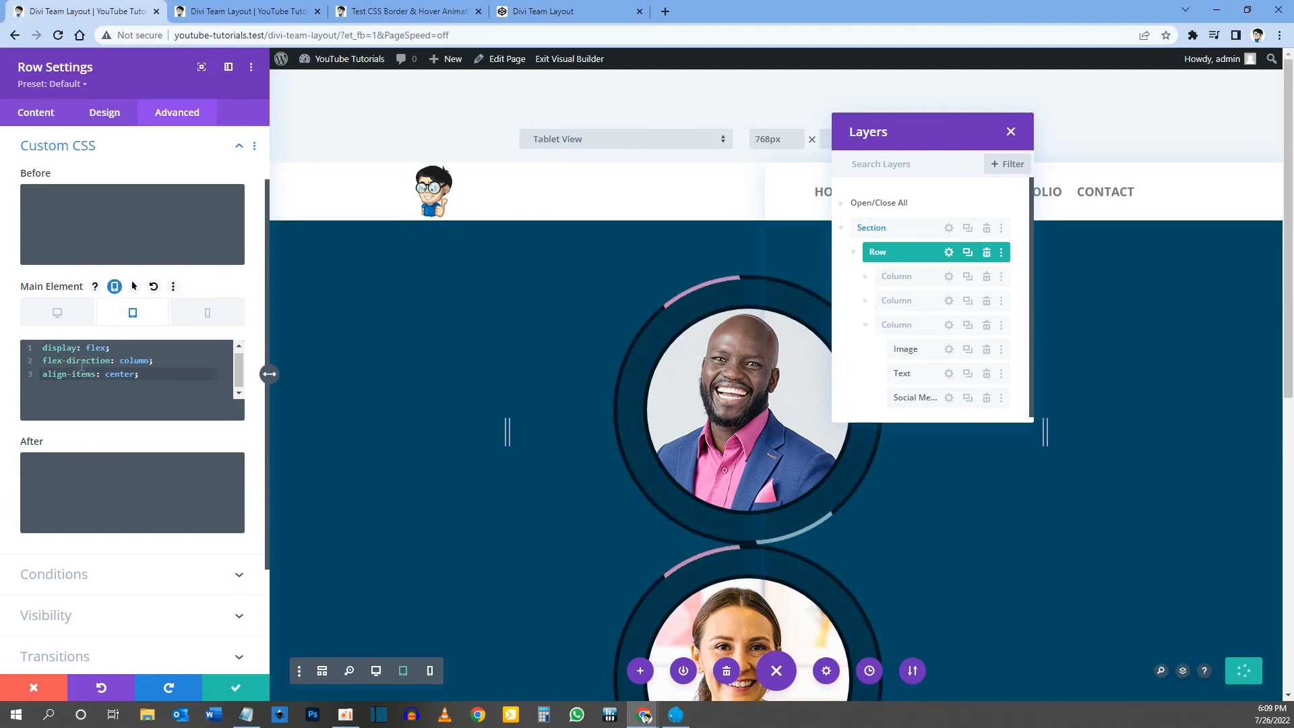
# Step: Copy the row's tablet CSS to the end of the Divi Team Layout pen in CodePen under a "ROW" comment and save the pen
pyautogui.moveTo(44, 348); pyautogui.dragTo(141, 392)
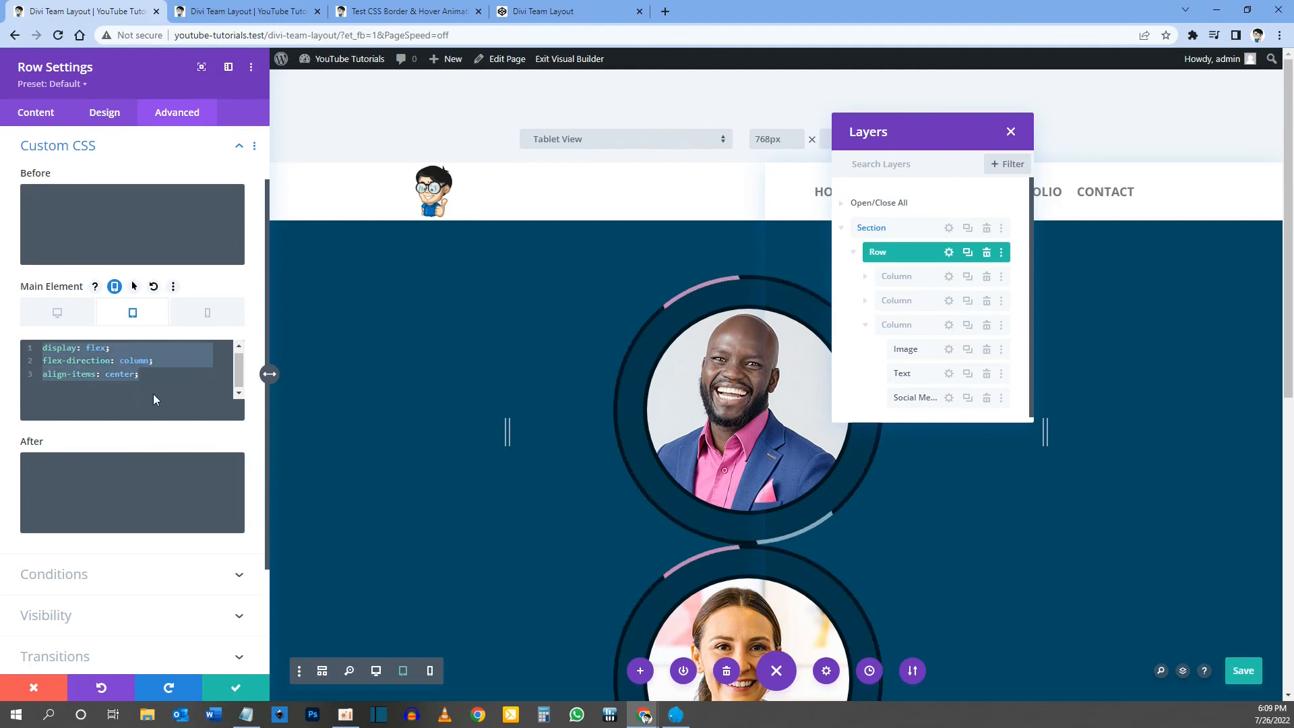
pyautogui.click(542, 10)
pyautogui.scroll(4, 321, 410)
pyautogui.scroll(-8, 286, 381)
pyautogui.scroll(3, 94, 317)
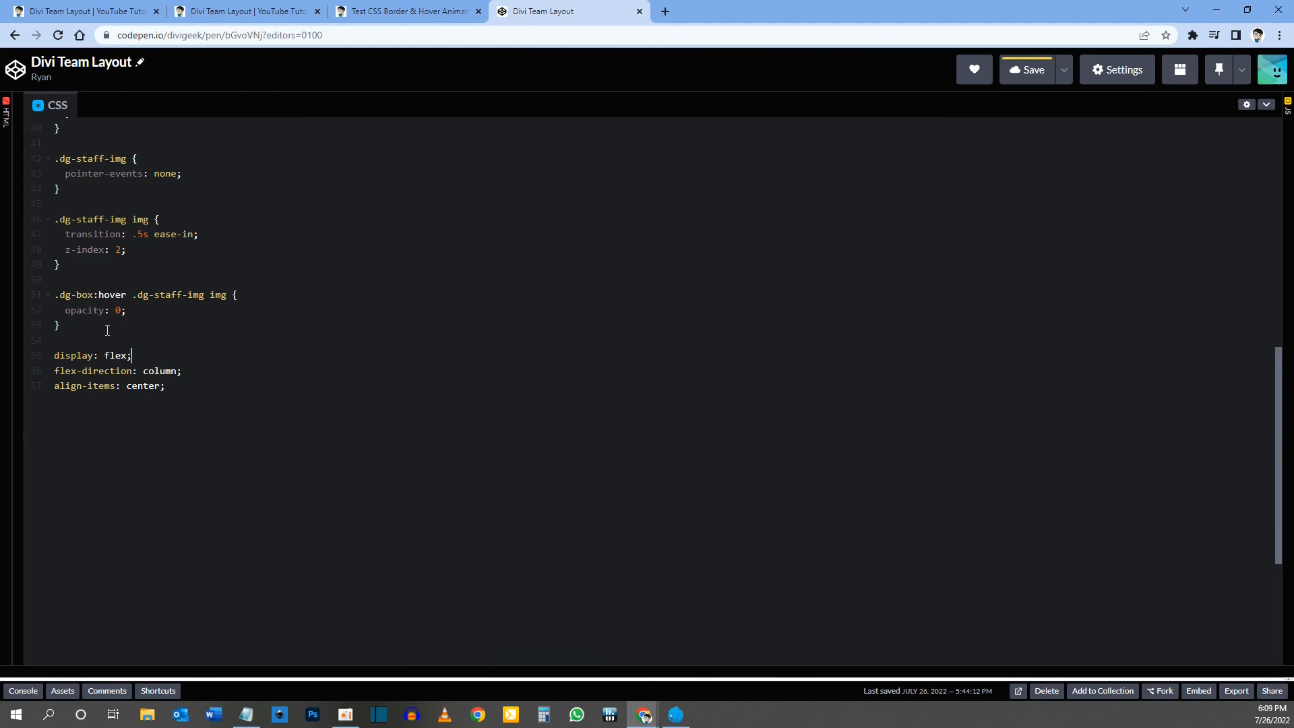
pyautogui.hotkey('ctrl', 's')
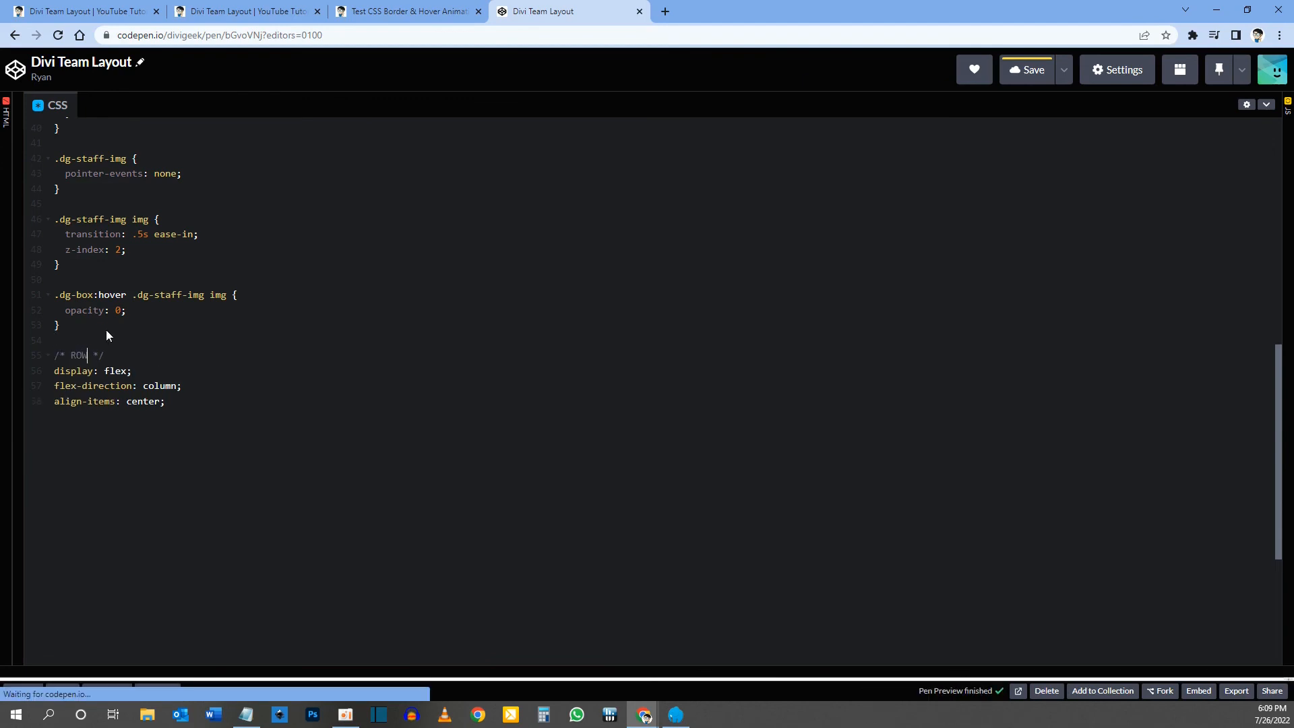
pyautogui.scroll(6, 107, 330)
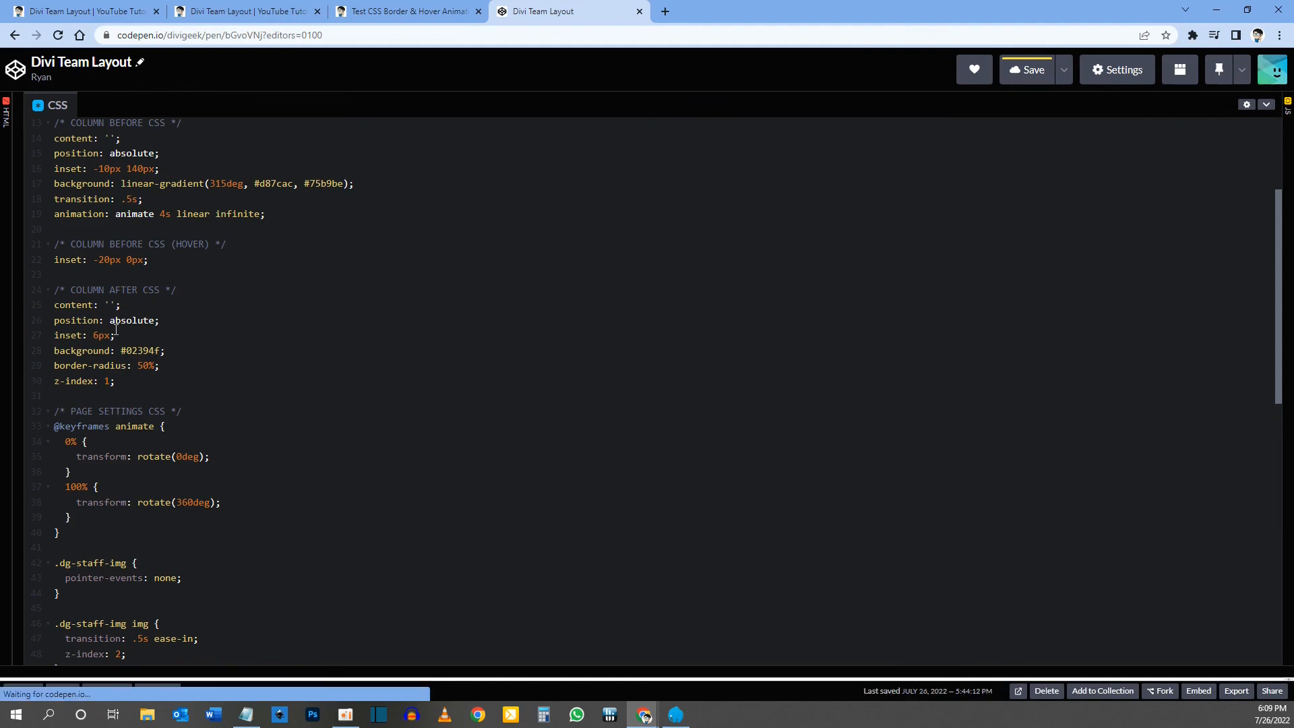
# Step: Review the pen's CSS through to the row's tablet Main Element rules at the end
pyautogui.scroll(3, 116, 329)
pyautogui.scroll(-10, 116, 330)
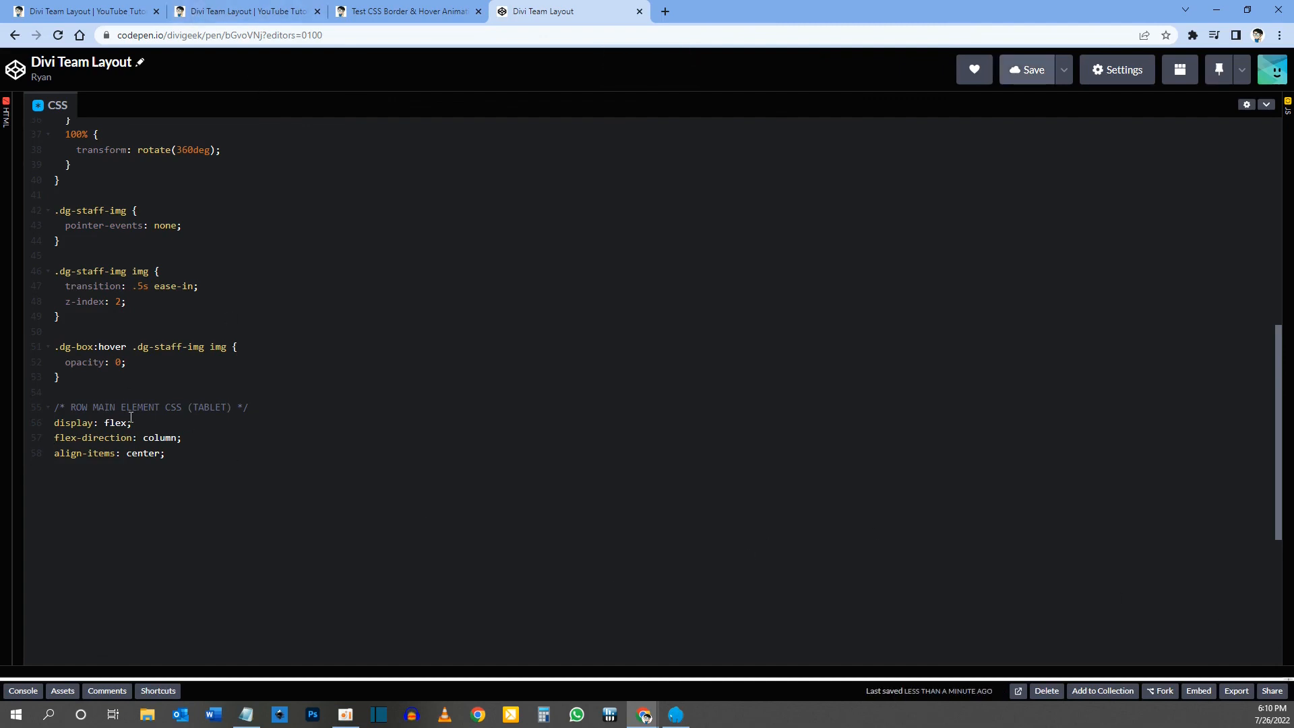
pyautogui.moveTo(56, 423); pyautogui.dragTo(121, 451)
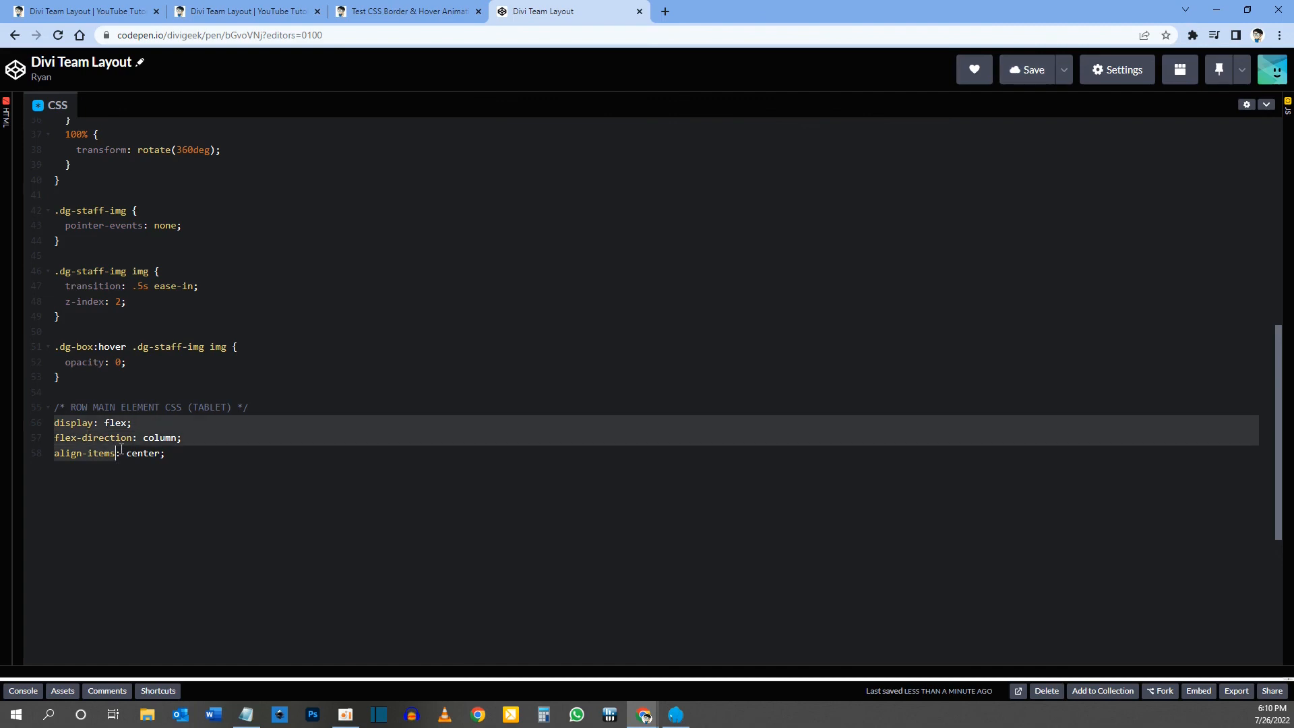
# Step: Return to the Visual Builder, confirm the row settings, and reopen the row's Custom CSS to review the tablet Main Element code
pyautogui.click(127, 10)
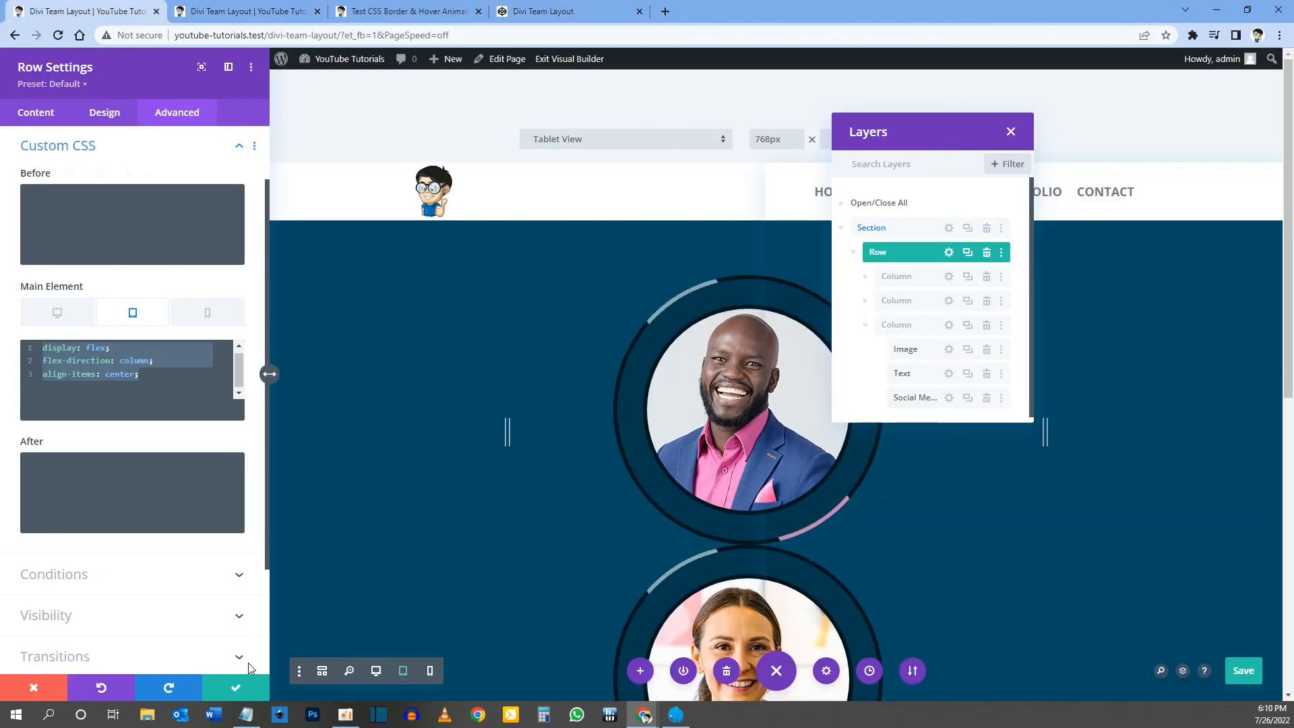
pyautogui.click(239, 682)
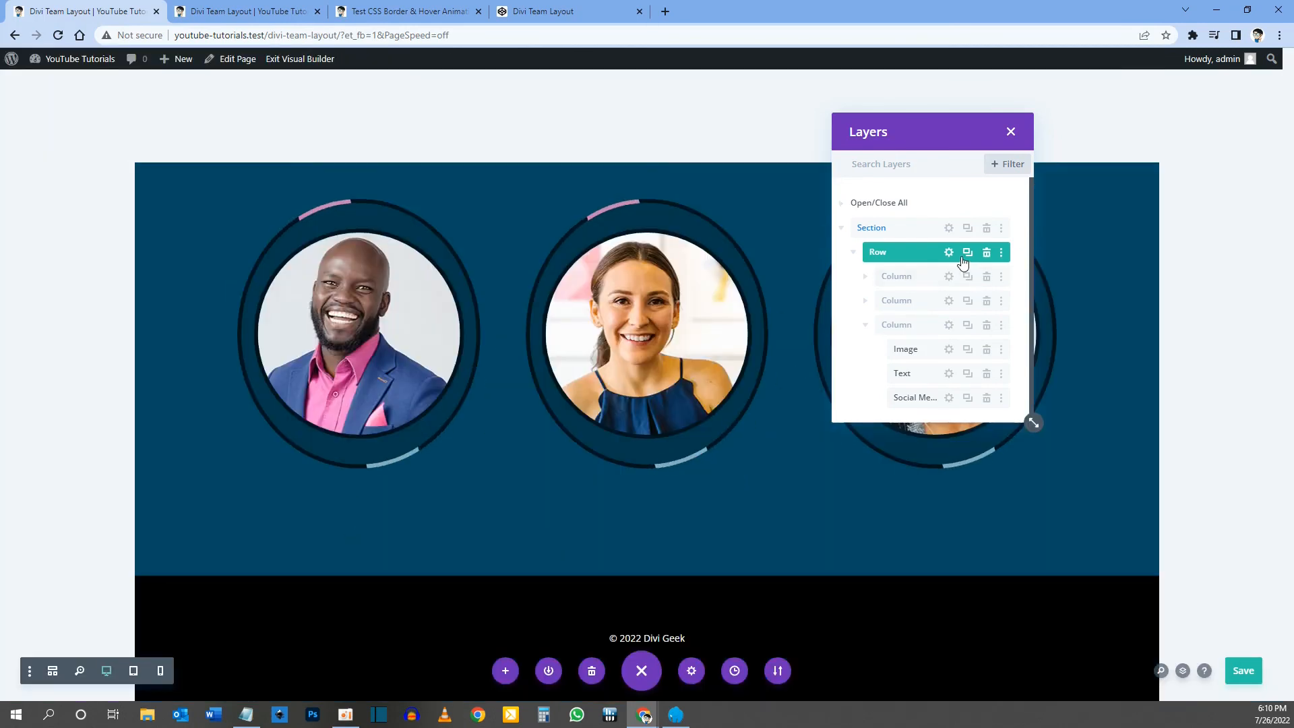
pyautogui.click(948, 253)
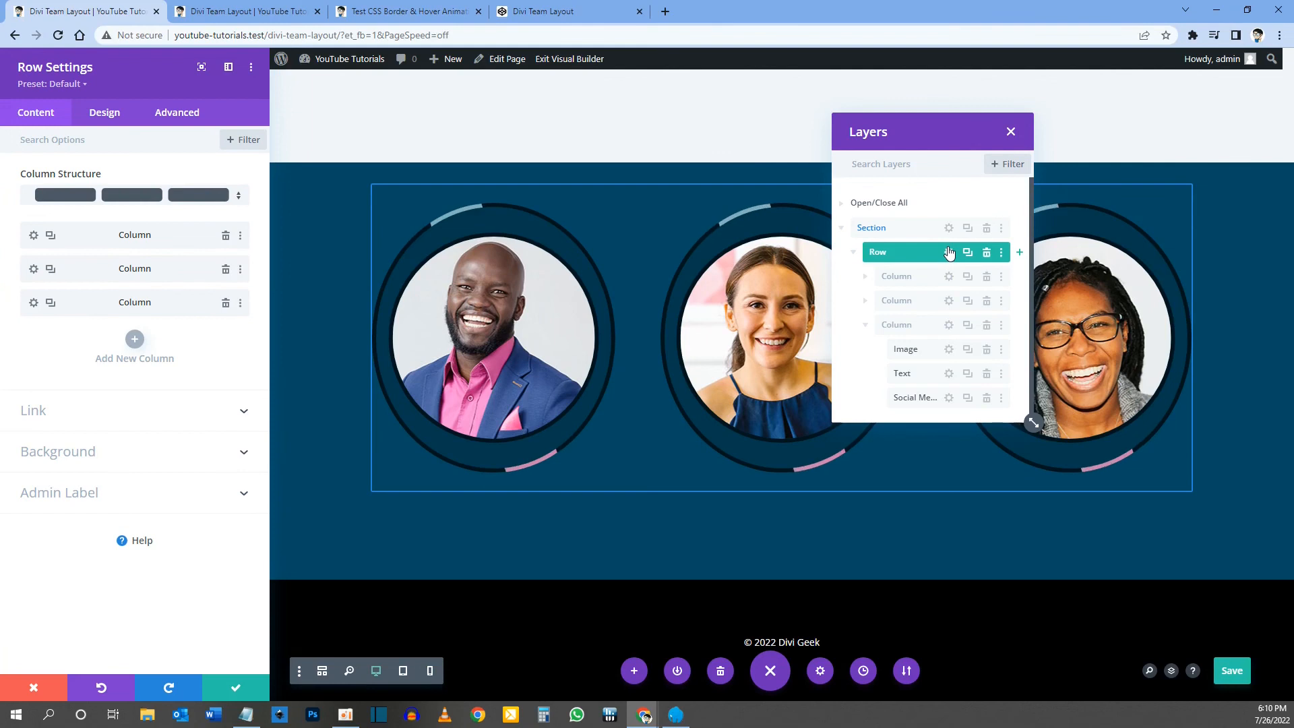
pyautogui.click(167, 113)
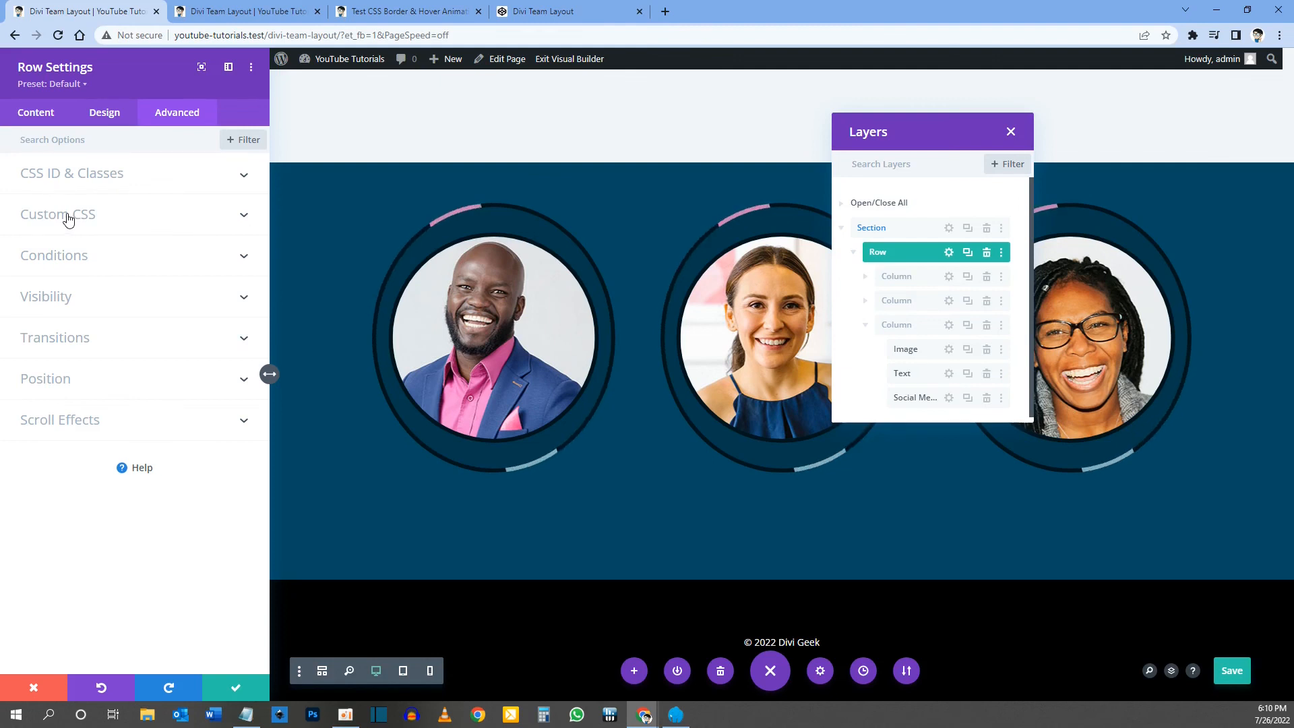
pyautogui.click(68, 216)
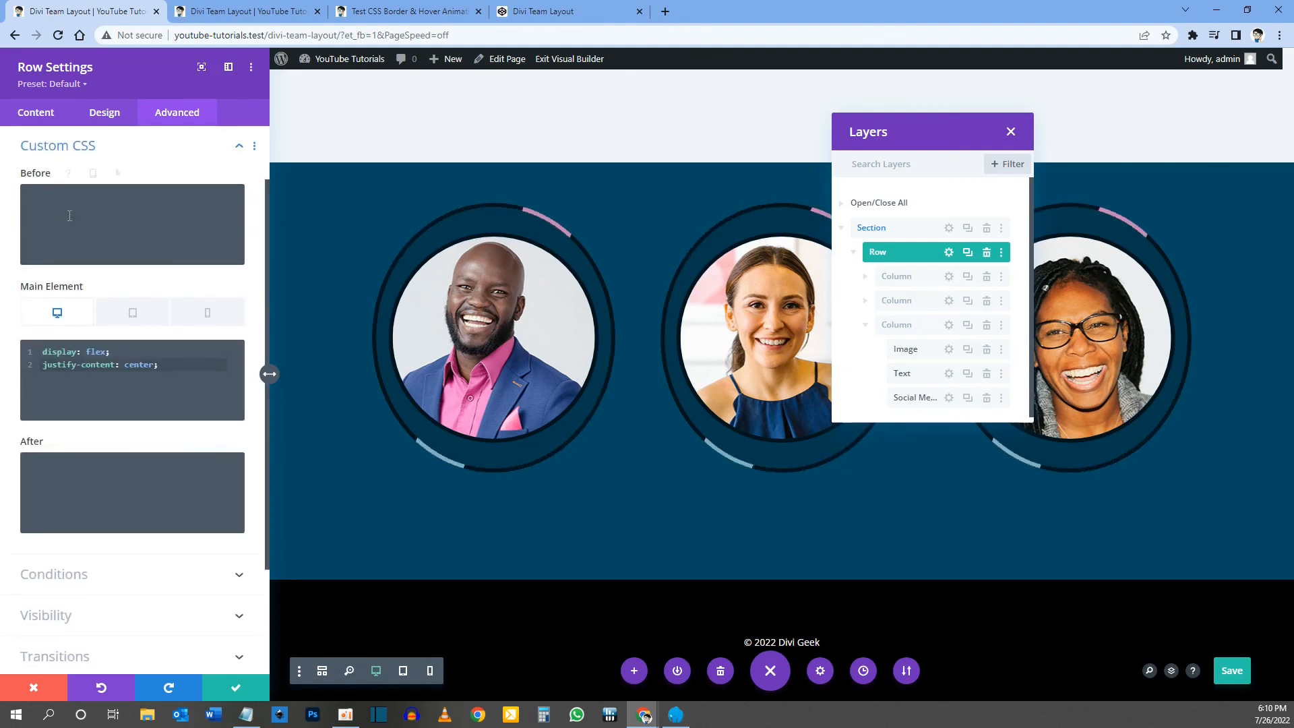
pyautogui.click(139, 317)
pyautogui.moveTo(143, 377); pyautogui.dragTo(33, 352)
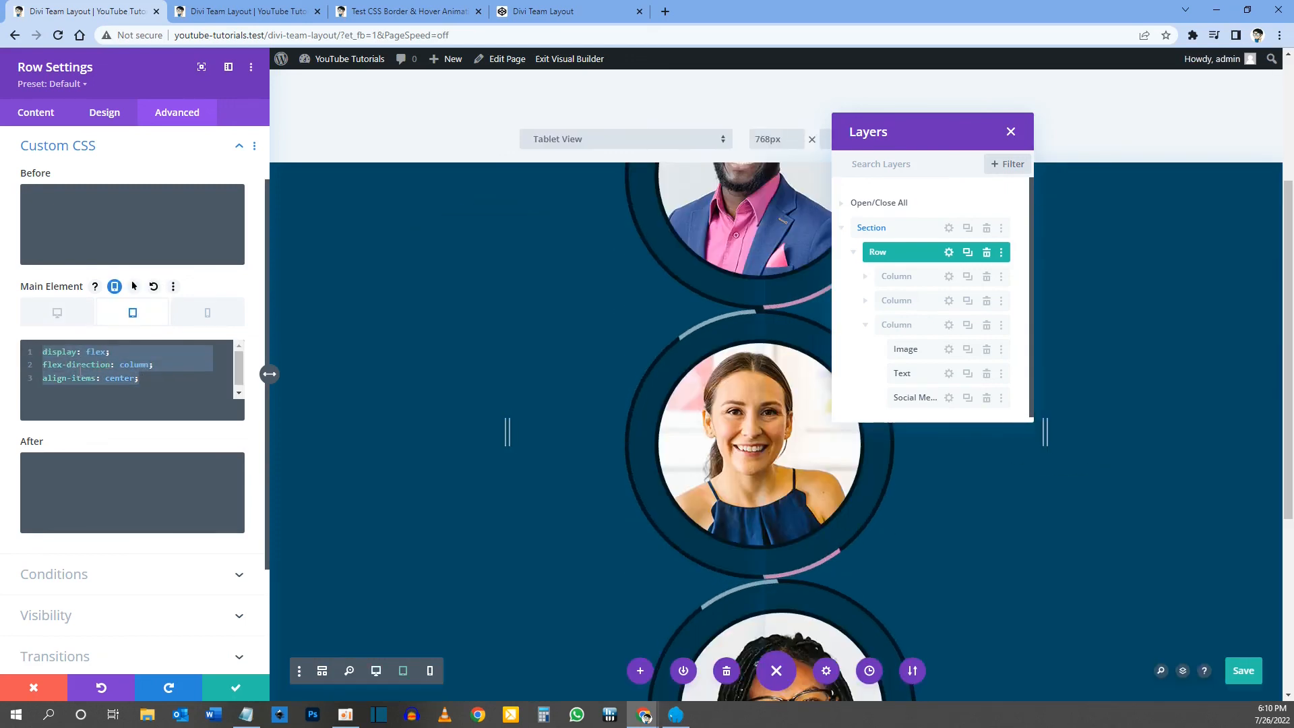
# Step: Check the live team page's column layout, first in the narrowed window and in device emulation as an iPad Mini
pyautogui.click(228, 6)
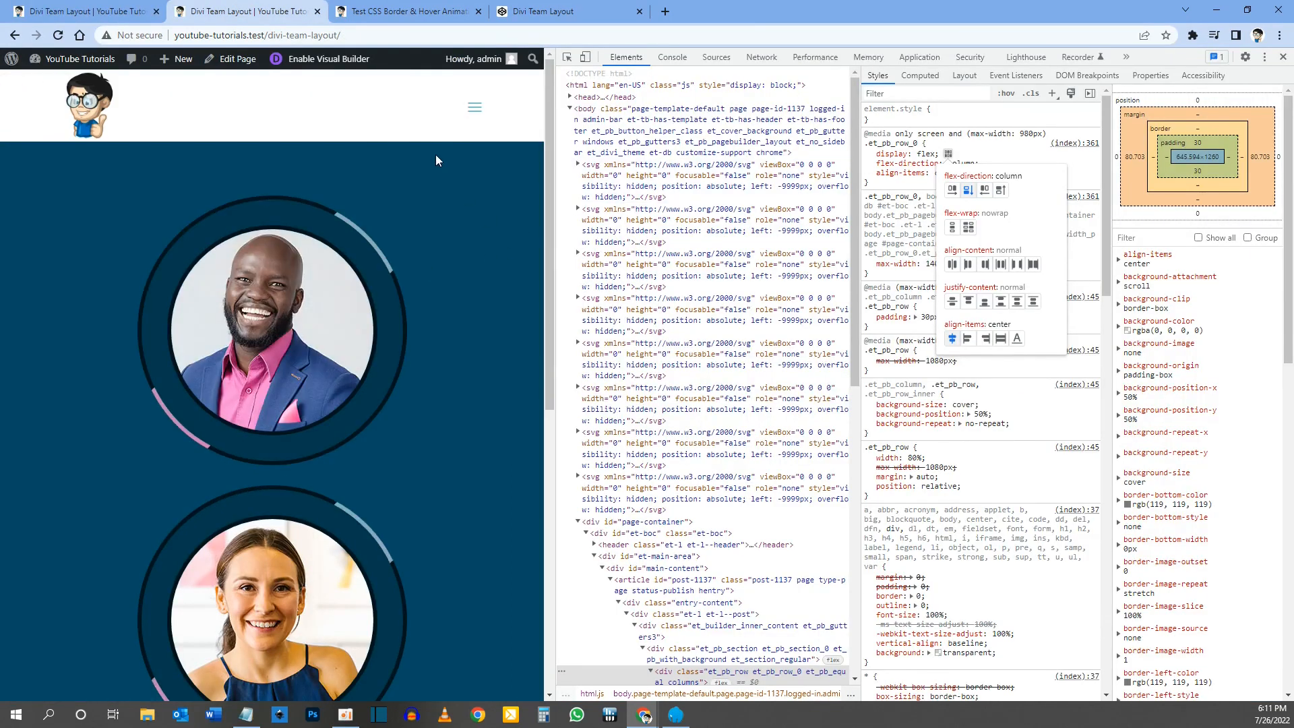
pyautogui.scroll(-8, 305, 454)
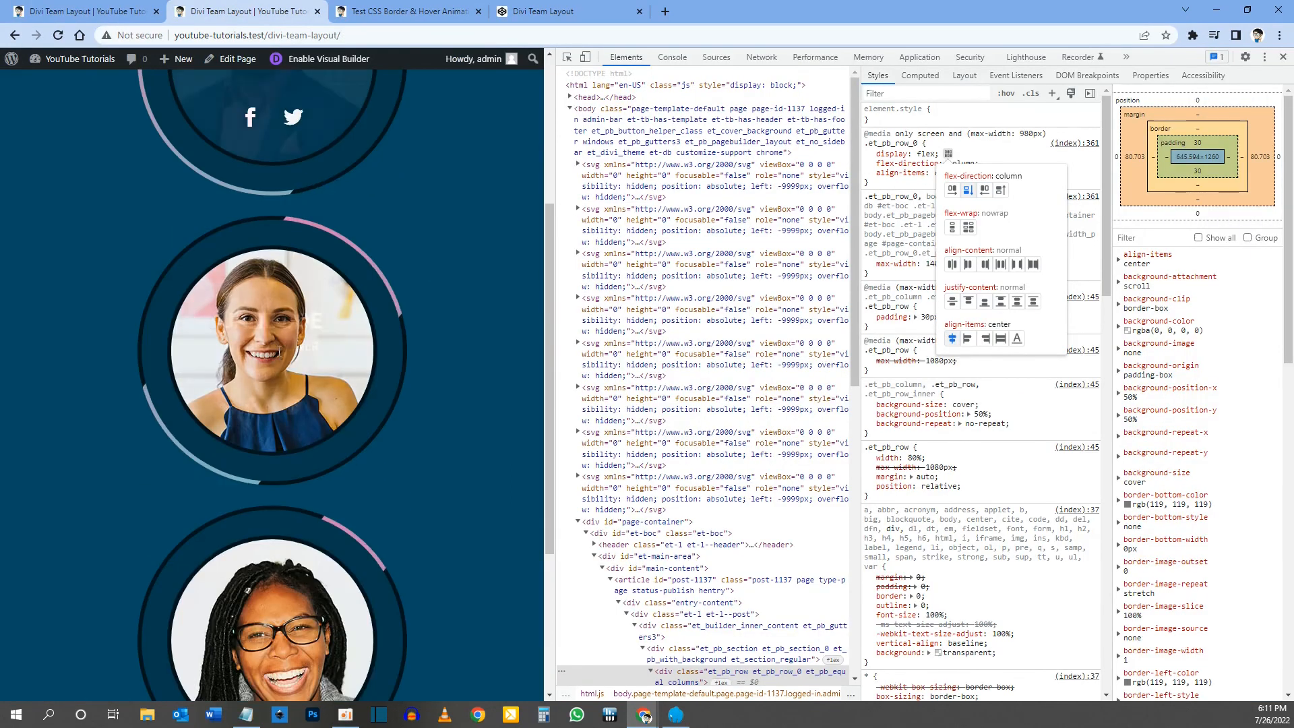
pyautogui.click(586, 58)
pyautogui.scroll(-4, 278, 363)
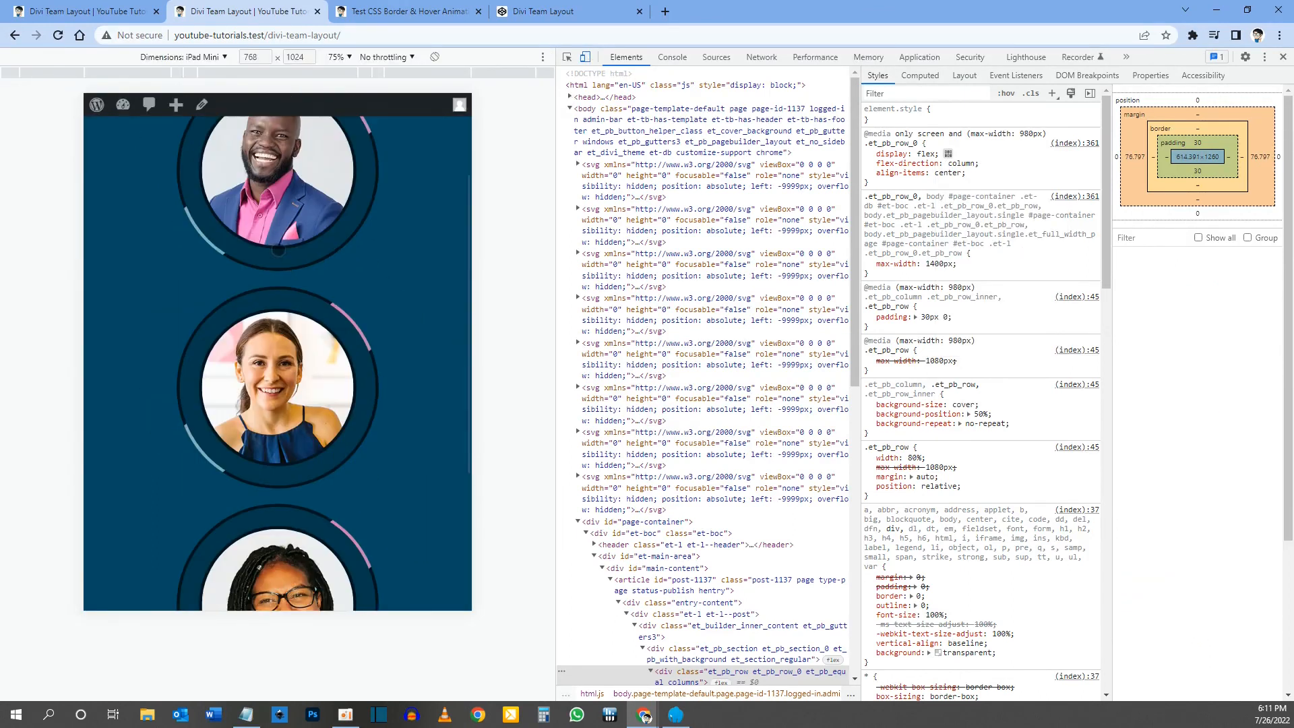
pyautogui.scroll(5, 278, 364)
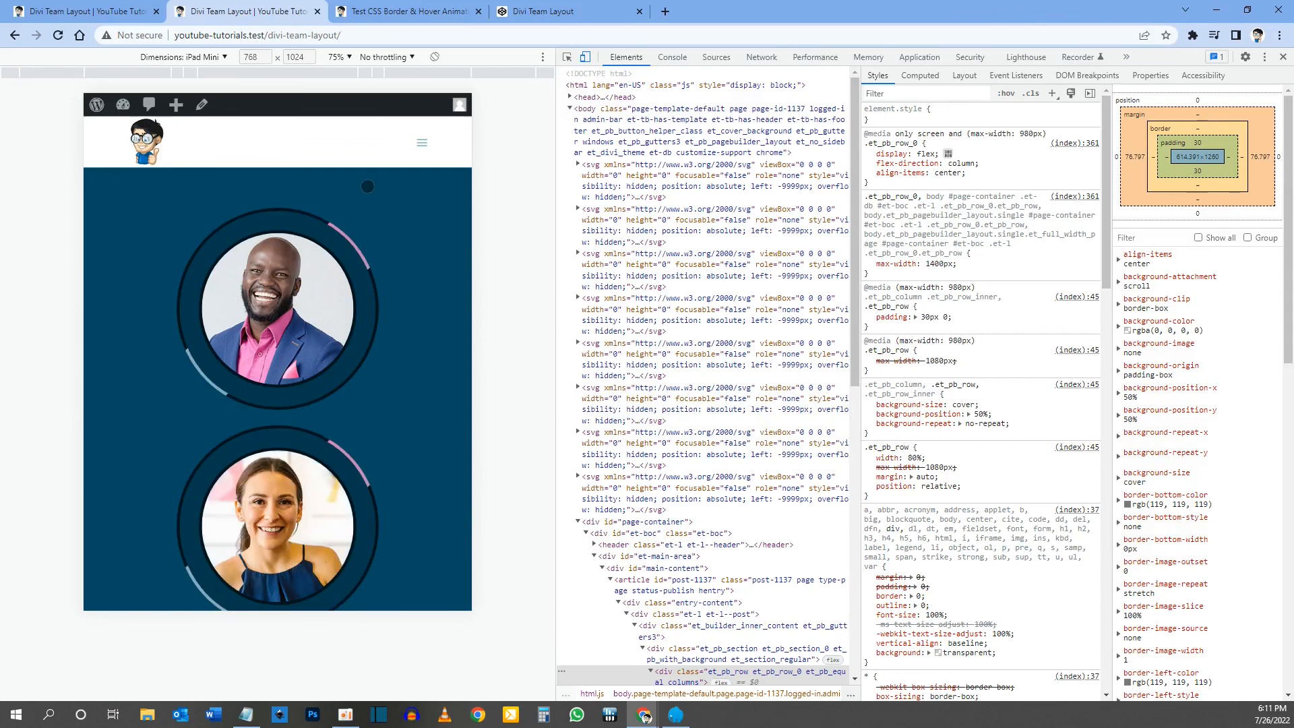
# Step: Switch the device emulation to iPhone XR and check the team members' layout on the live page
pyautogui.click(184, 56)
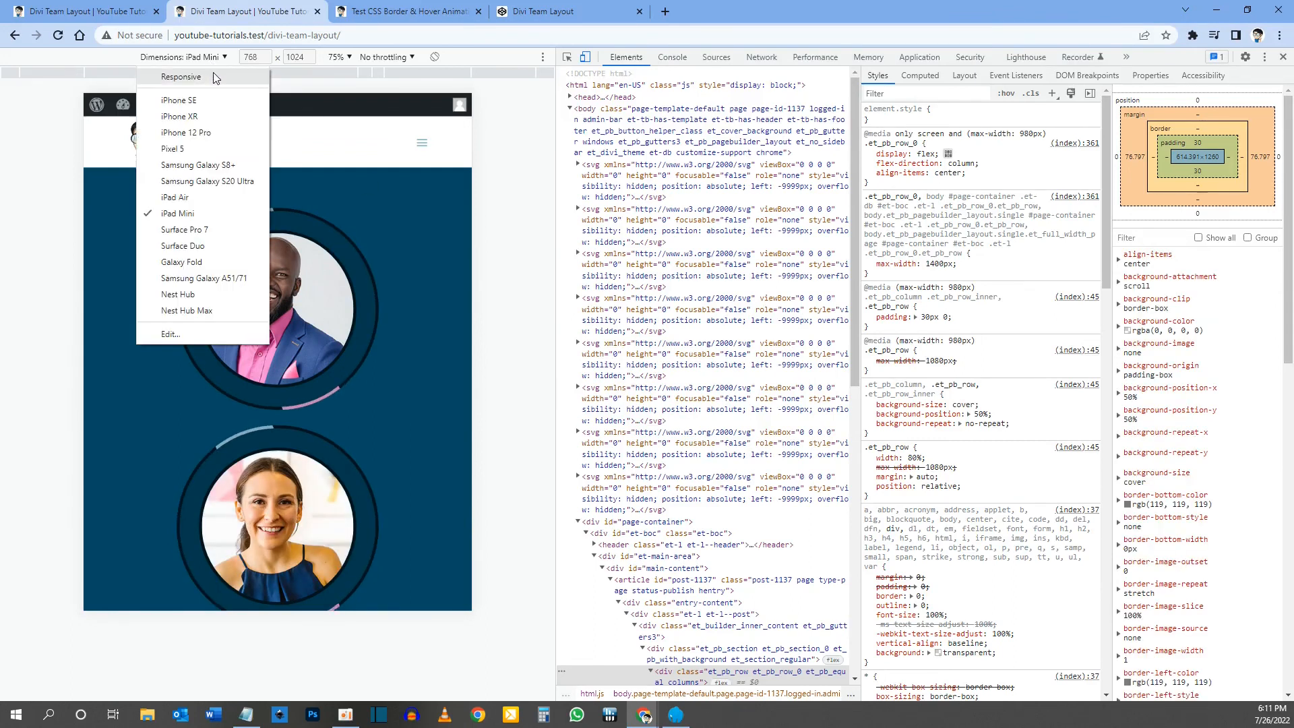
pyautogui.click(179, 116)
pyautogui.scroll(-6, 277, 391)
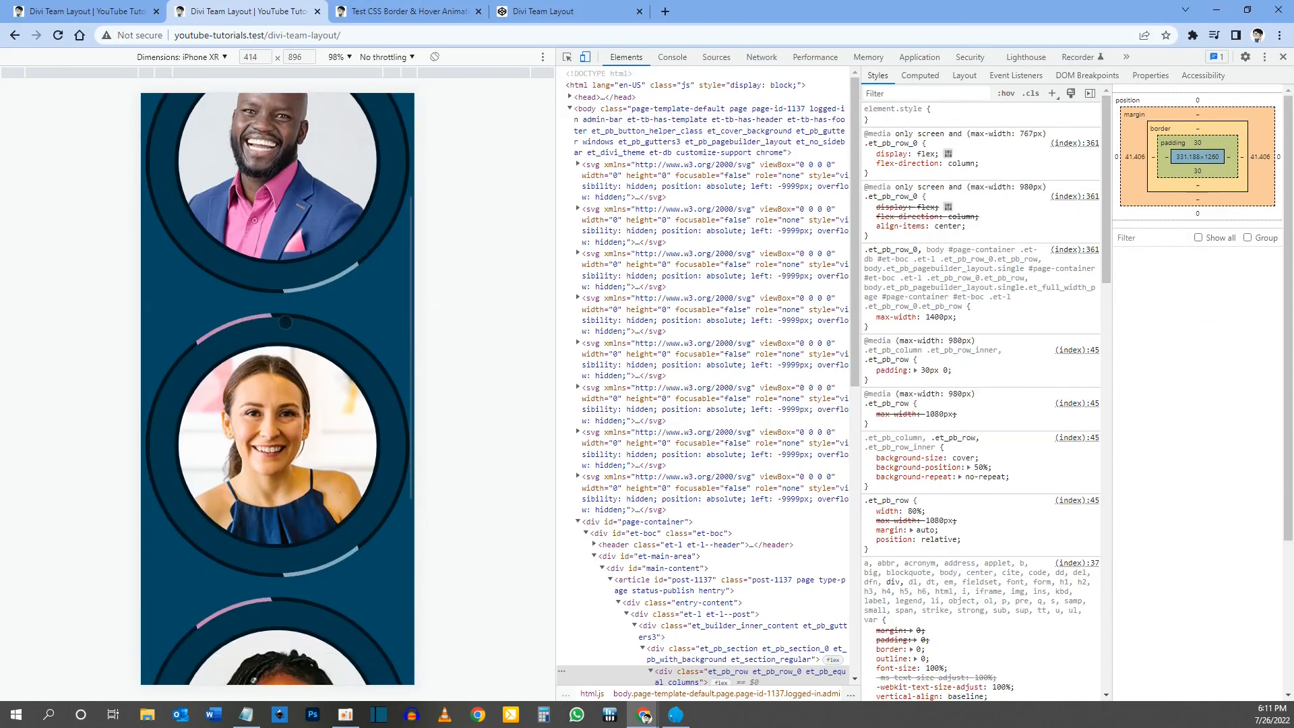